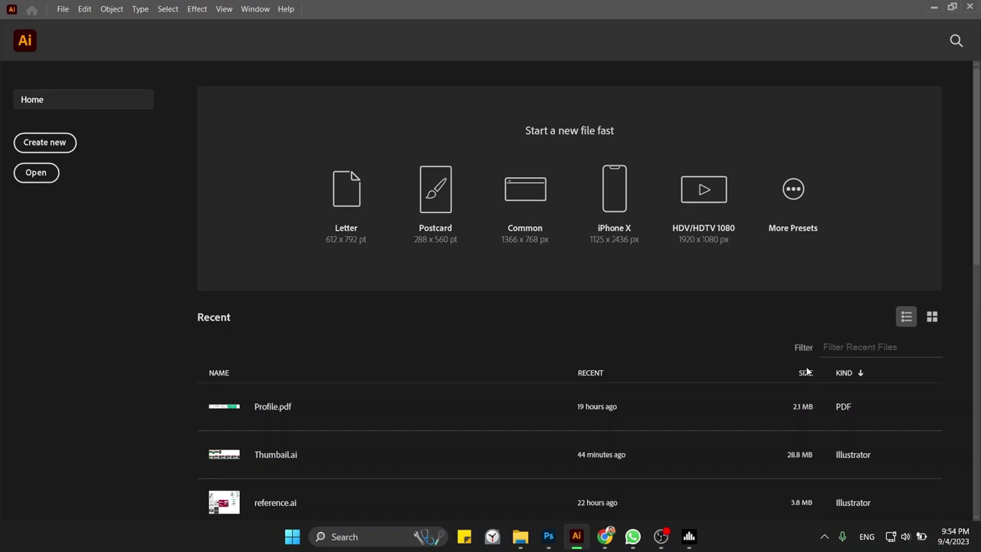
# - Create a new document 1000 pt wide by 1000 pt tall
pyautogui.hotkey('ctrl', 'n')
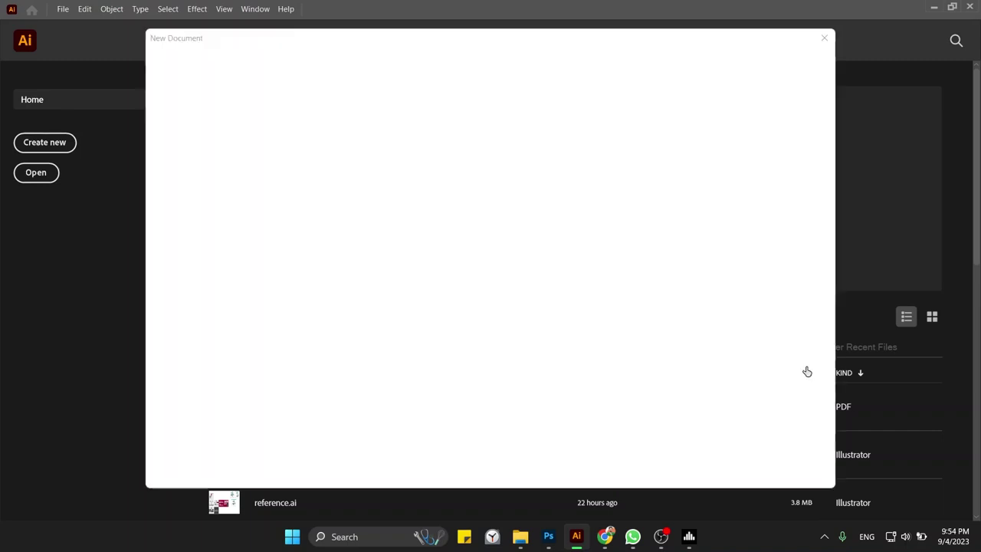
pyautogui.click(678, 155)
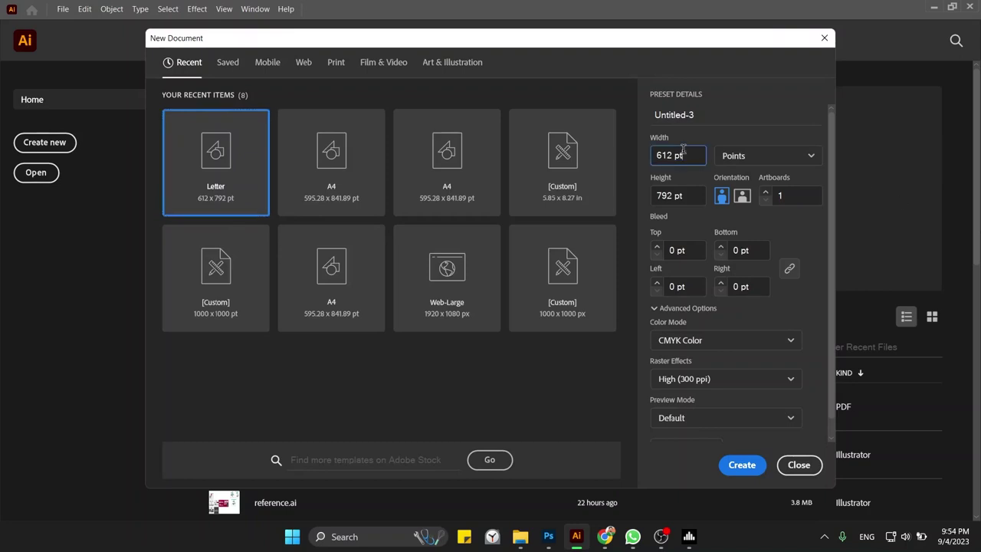
pyautogui.write('1000')
pyautogui.press('Tab')
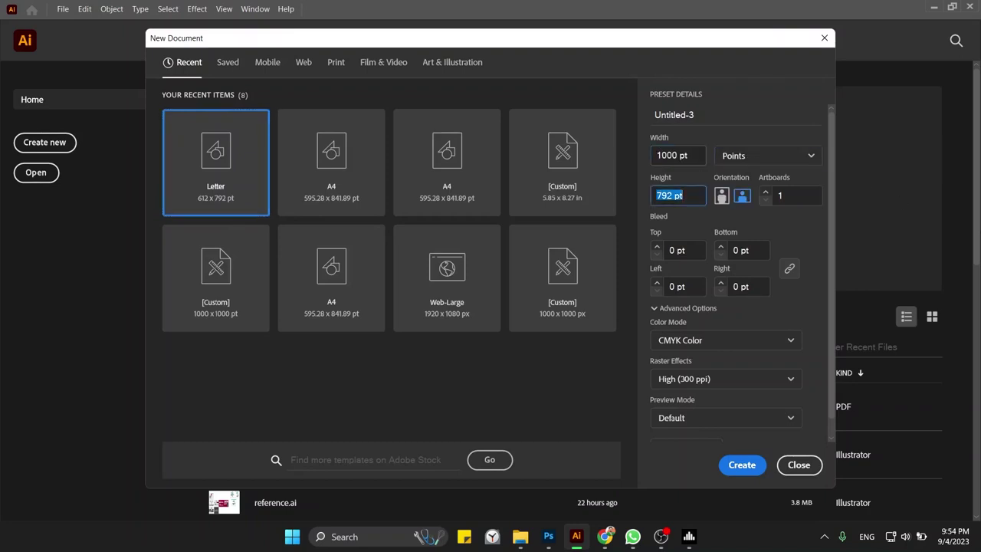
pyautogui.write('1000')
pyautogui.press('Return')
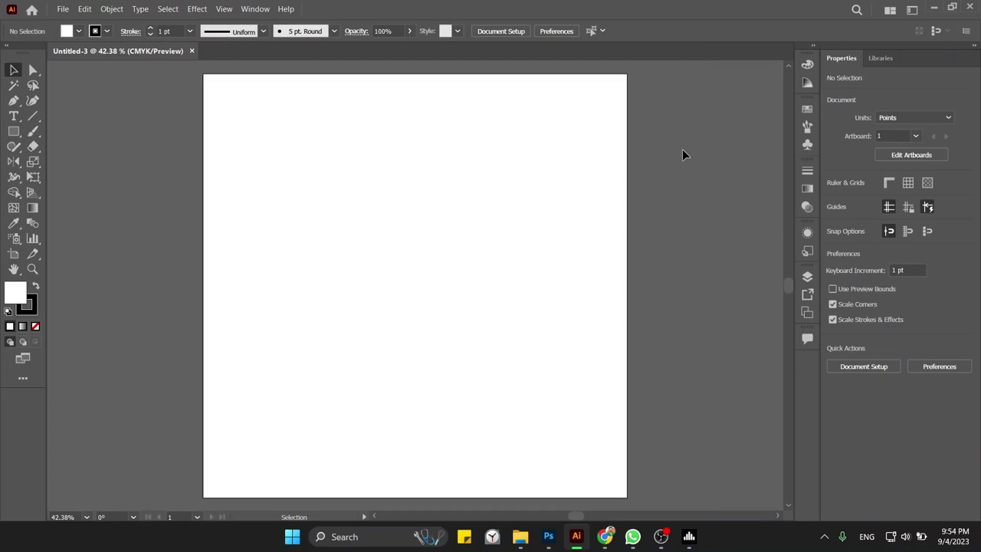
# - Draw a square in the artboard's upper left, filled C8102E red with no stroke
pyautogui.press('m')
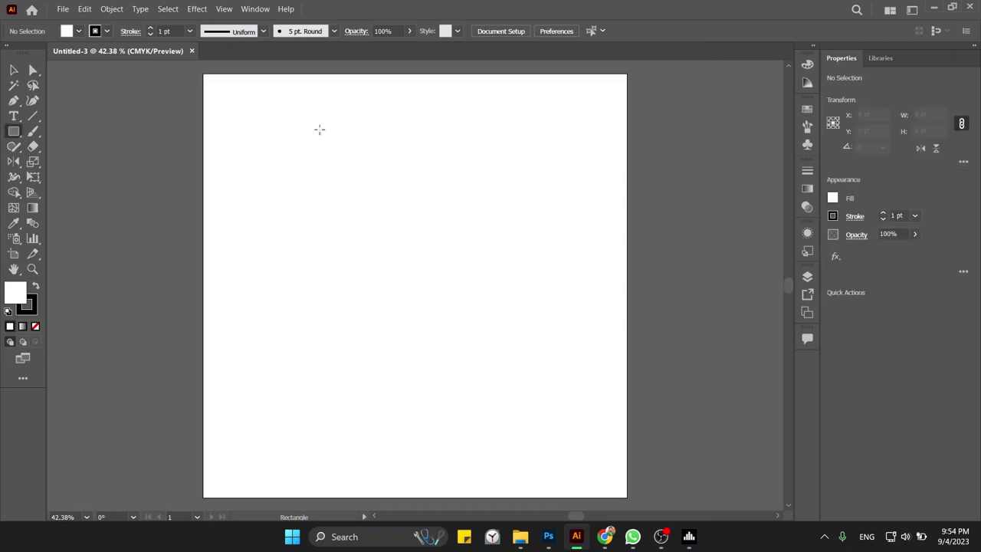
pyautogui.moveTo(304, 130)
pyautogui.mouseDown()
pyautogui.moveTo(426, 268)
pyautogui.moveTo(435, 259)
pyautogui.mouseUp()
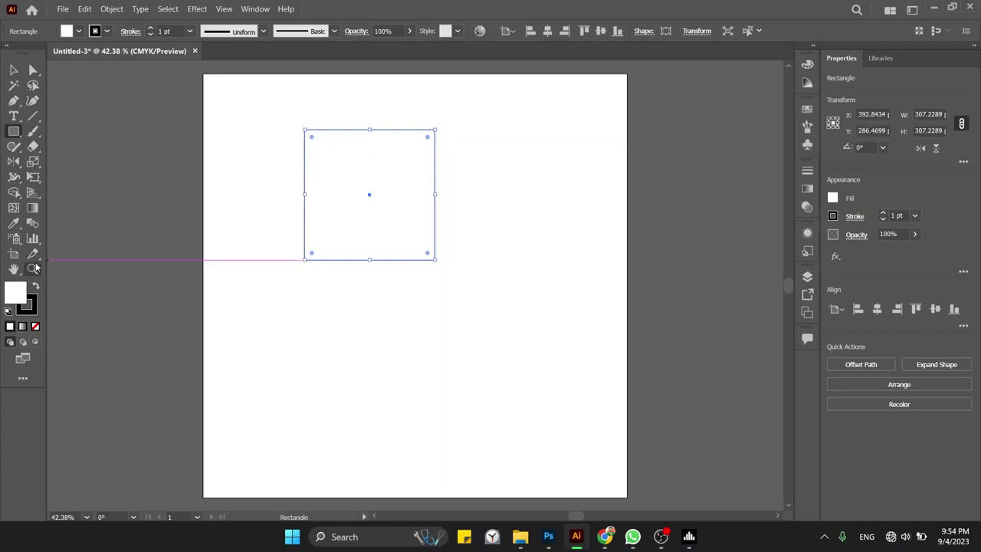
pyautogui.doubleClick(22, 291)
pyautogui.write('C8102E')
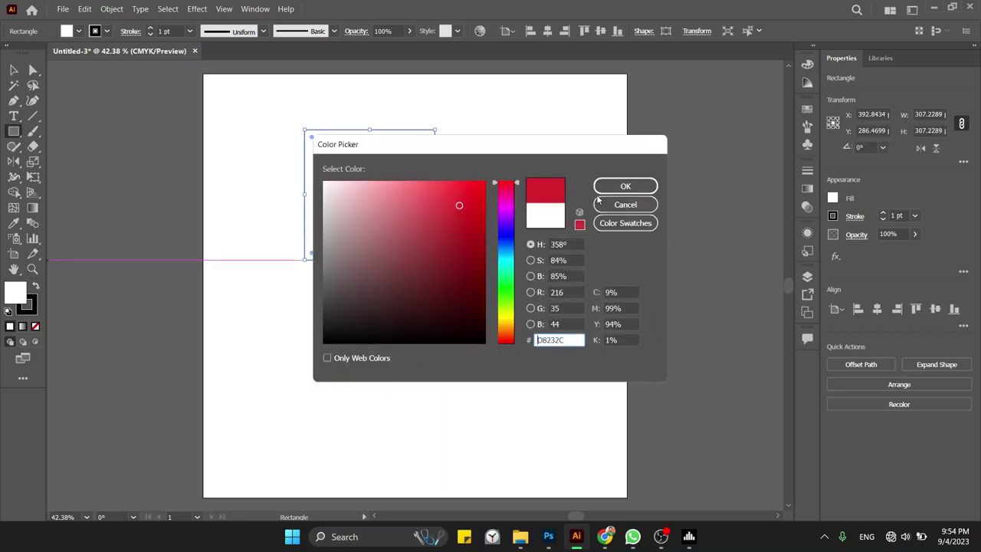
pyautogui.press('Return')
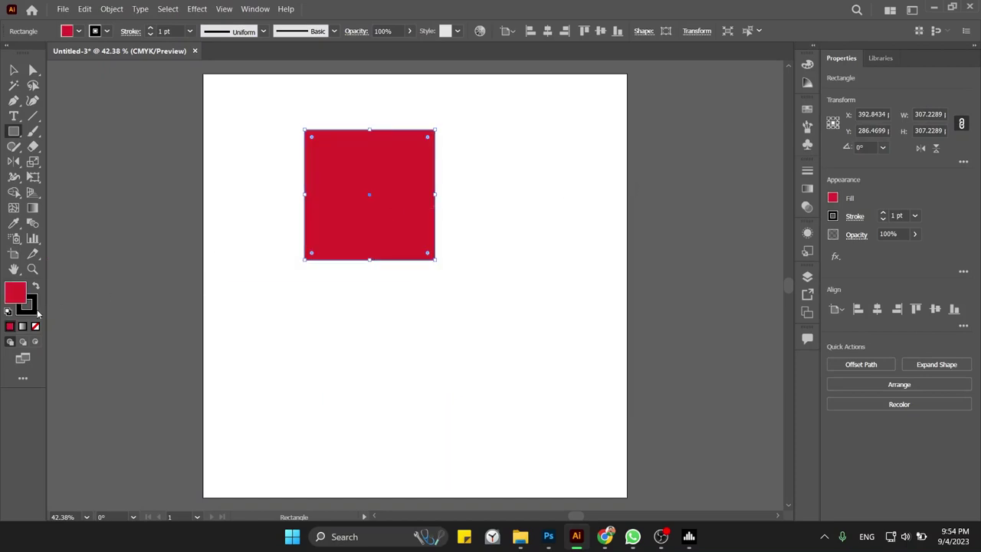
pyautogui.click(32, 309)
pyautogui.click(35, 327)
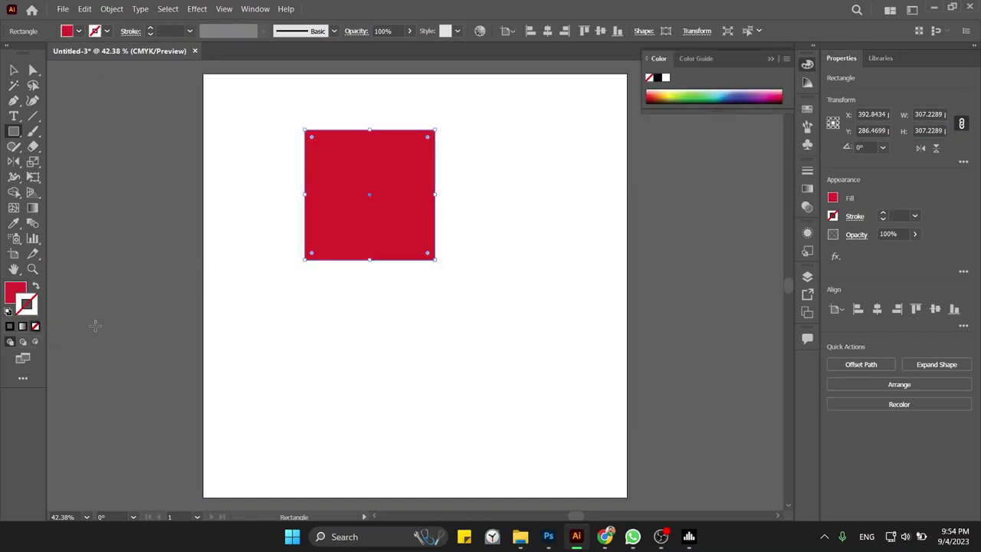
pyautogui.click(13, 70)
pyautogui.click(233, 176)
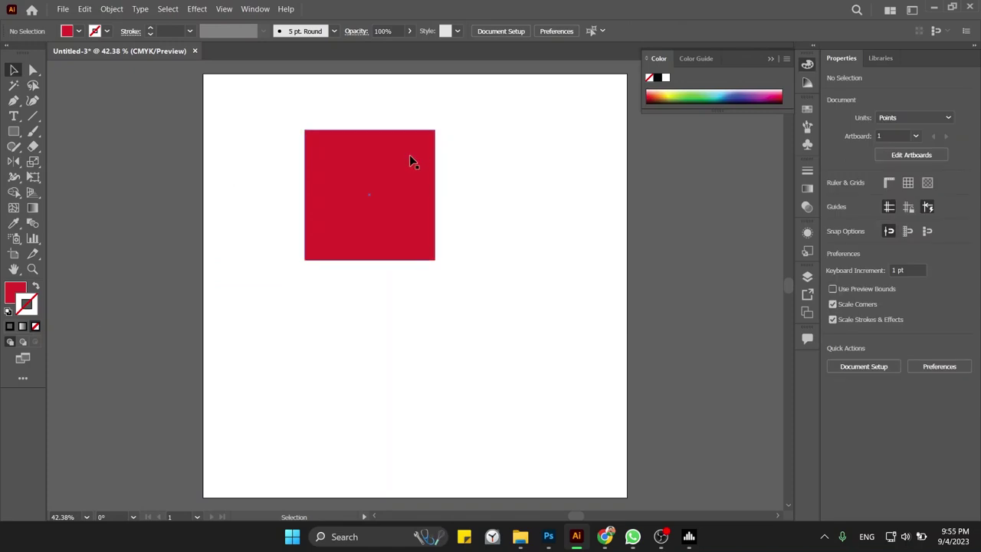
# - Shift the red square left and draw a circle to its right
pyautogui.moveTo(398, 167); pyautogui.dragTo(320, 175)
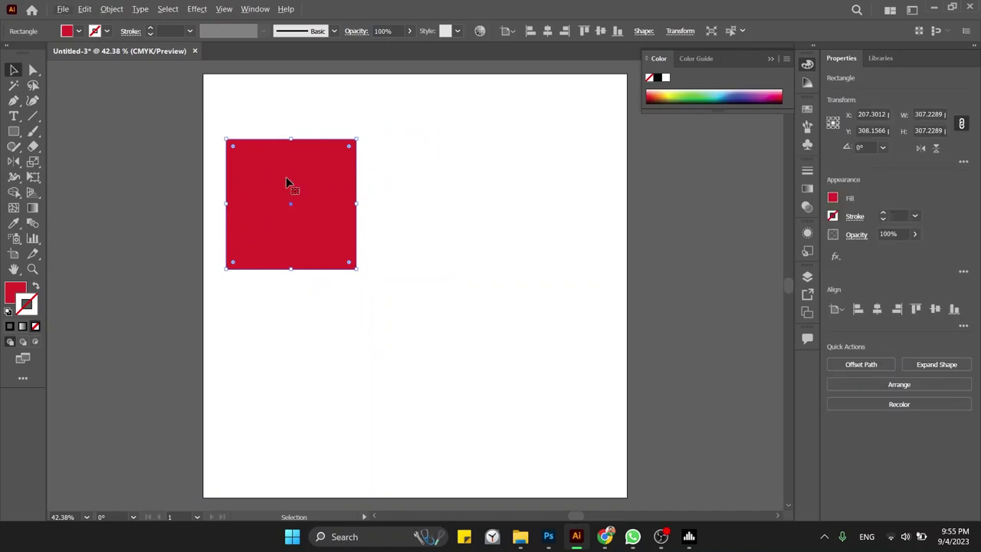
pyautogui.press('l')
pyautogui.moveTo(435, 188)
pyautogui.mouseDown()
pyautogui.moveTo(565, 286)
pyautogui.moveTo(581, 315)
pyautogui.moveTo(553, 305)
pyautogui.mouseUp()
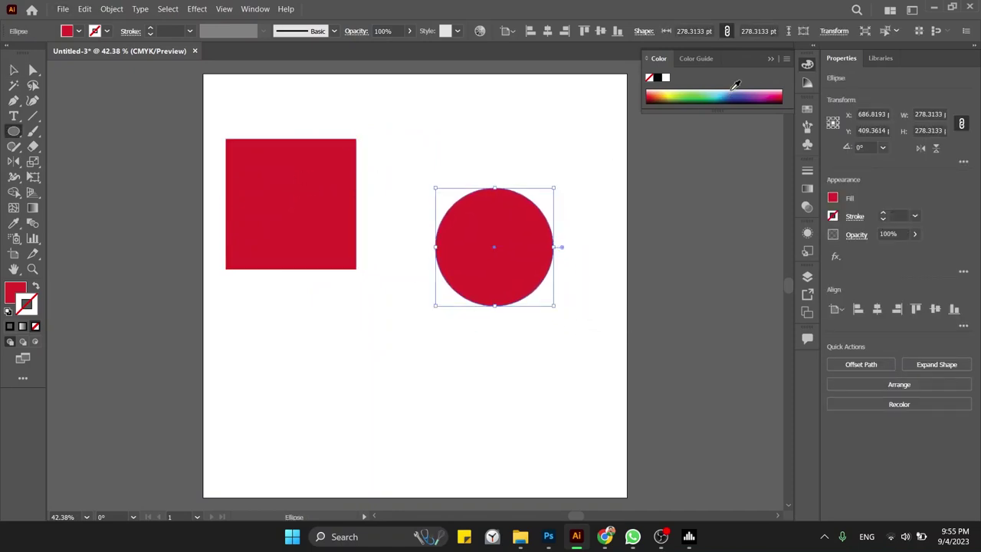
pyautogui.click(722, 91)
pyautogui.hotkey('shift', 'x')
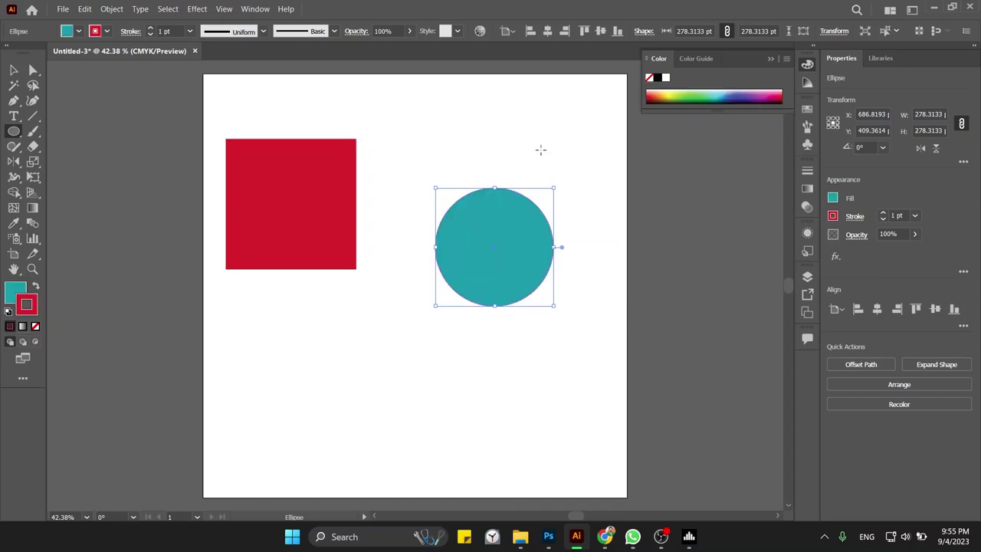
pyautogui.hotkey('shift', 'x')
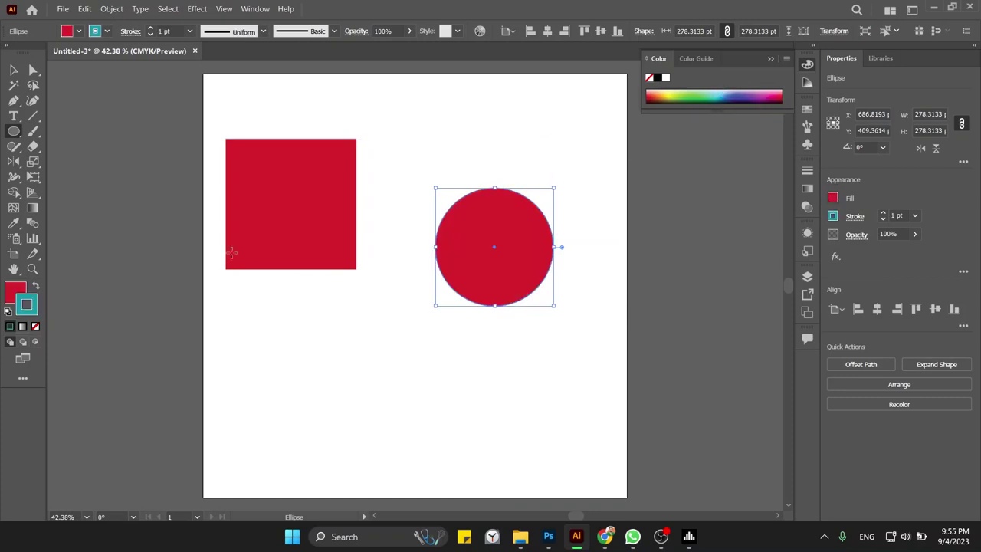
# - Give the circle a dark teal fill and no stroke
pyautogui.click(15, 292)
pyautogui.click(718, 95)
pyautogui.click(34, 313)
pyautogui.click(36, 326)
pyautogui.click(14, 69)
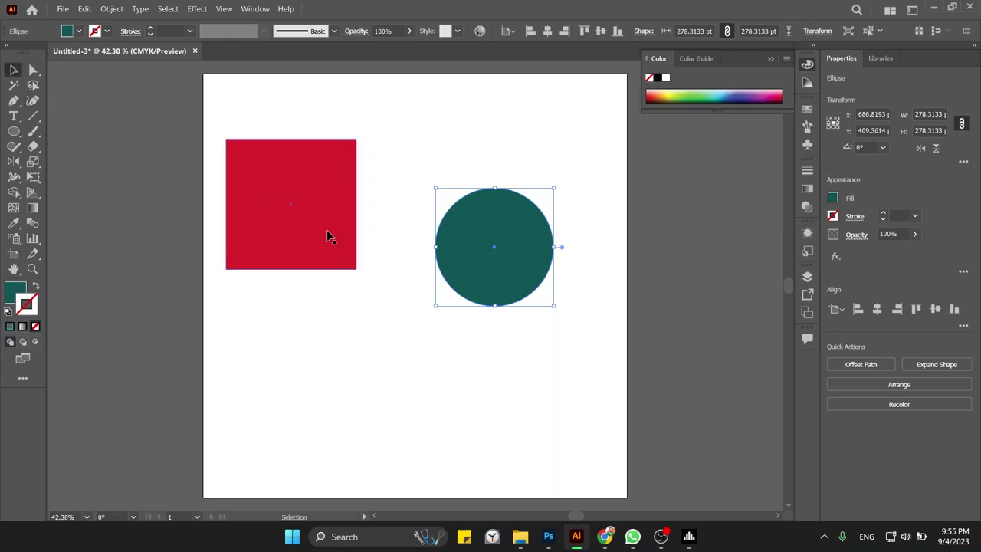
pyautogui.click(360, 243)
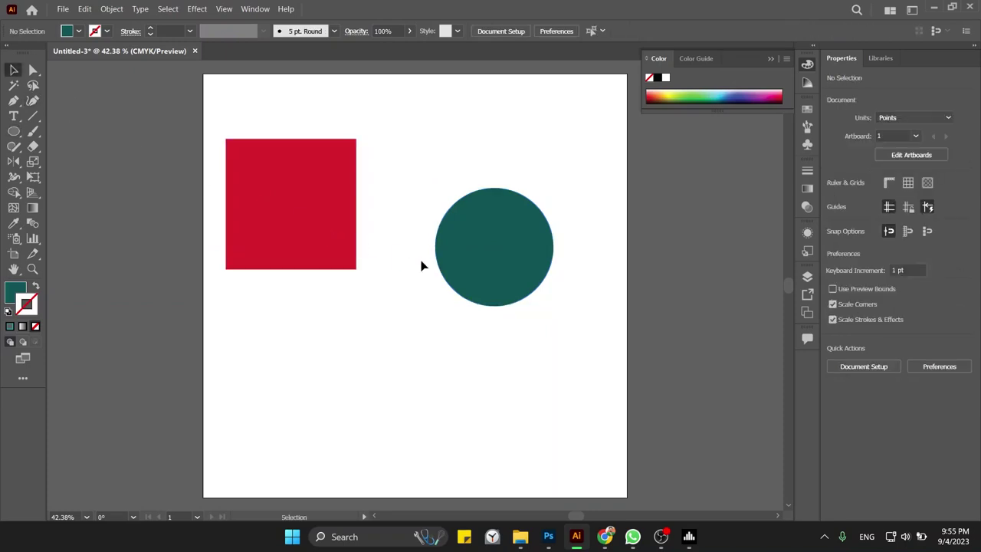
# - Overlap the circle onto the square's lower-right corner and float the Color panel
pyautogui.moveTo(337, 227); pyautogui.dragTo(395, 248)
pyautogui.moveTo(499, 267); pyautogui.dragTo(462, 260)
pyautogui.click(545, 232)
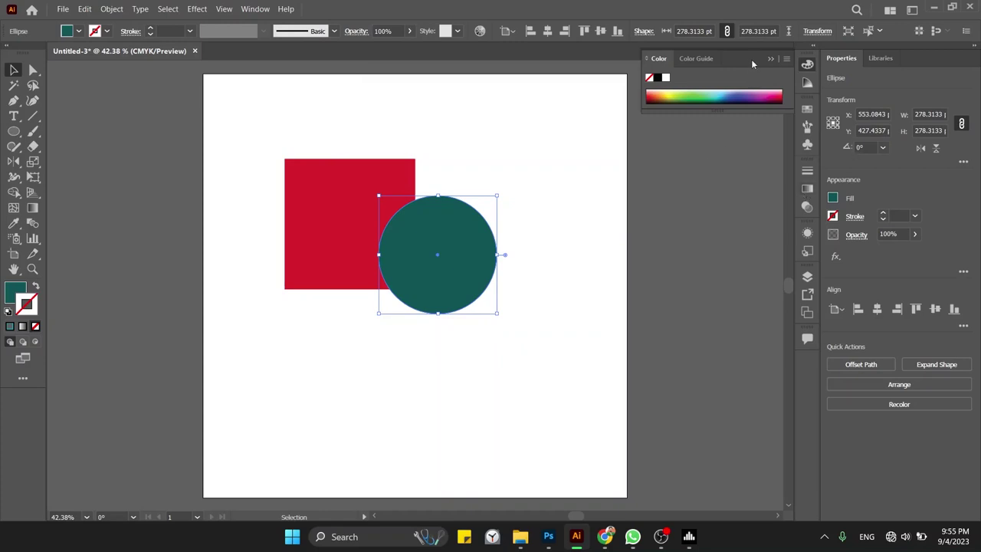
pyautogui.moveTo(751, 59); pyautogui.dragTo(701, 104)
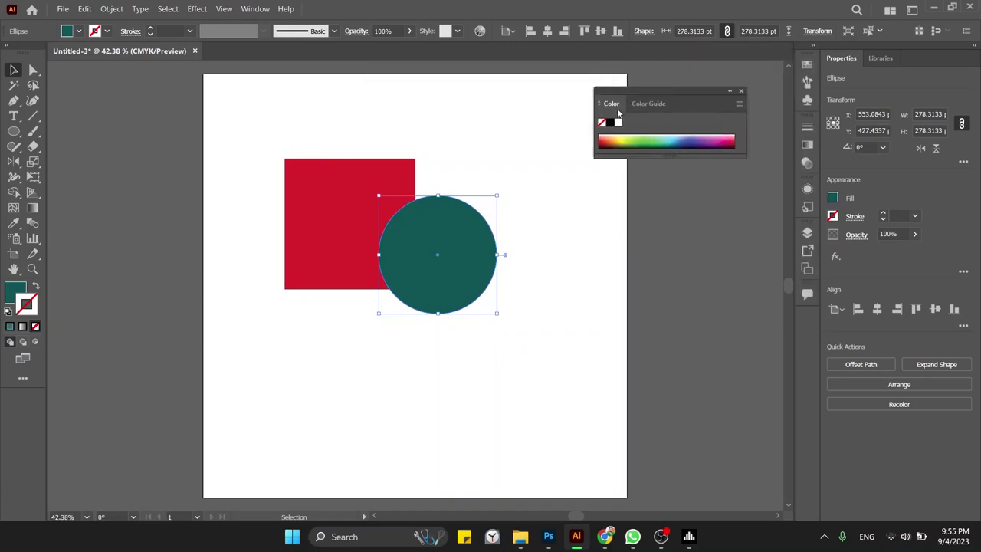
# - Check the gradient settings, then close the floating Color panel
pyautogui.click(806, 127)
pyautogui.click(807, 144)
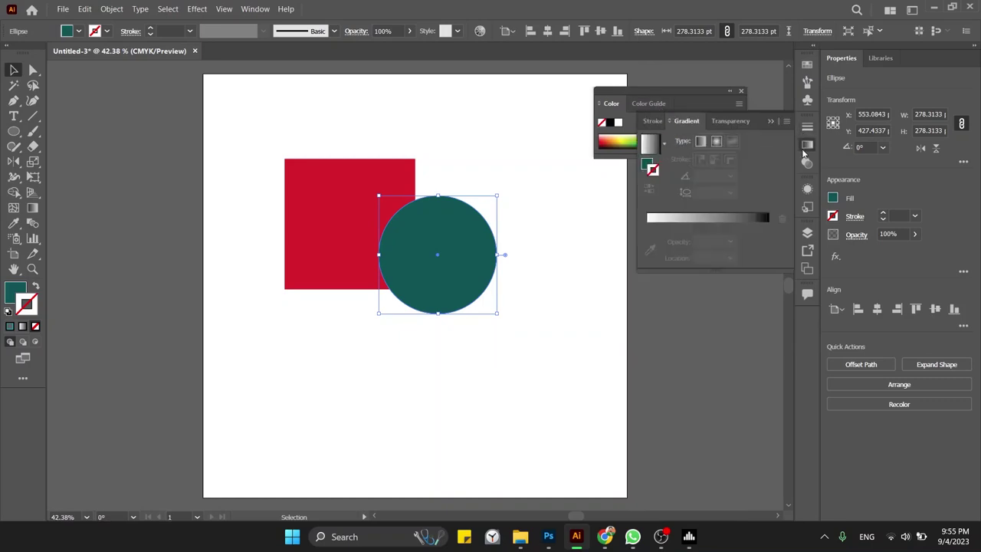
pyautogui.click(740, 91)
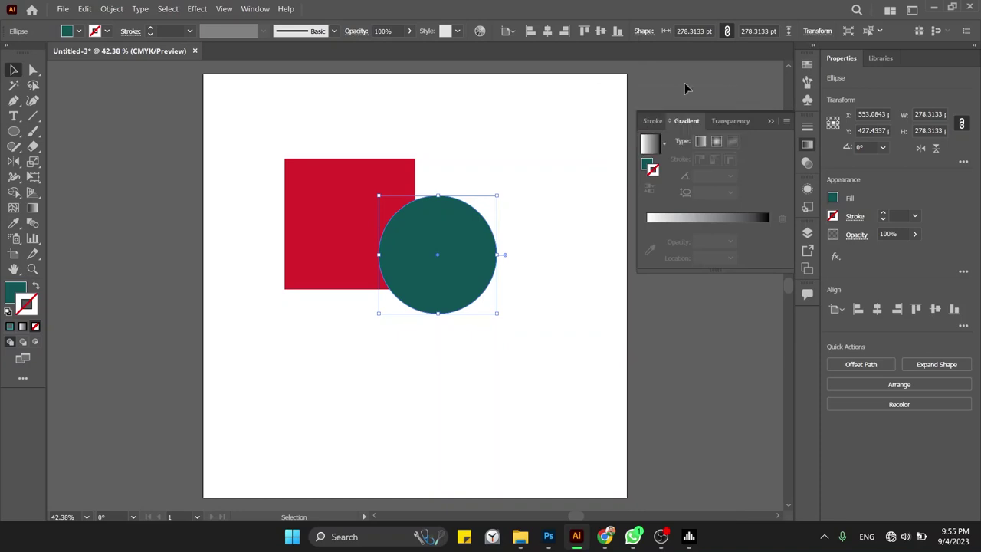
pyautogui.click(712, 87)
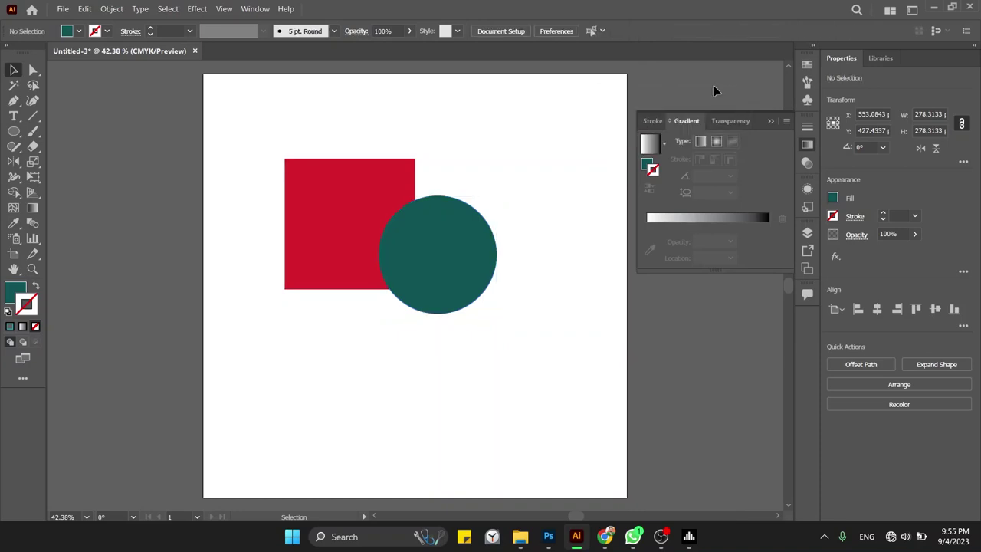
# - Open the Pathfinder panel from the Window menu, close Artboards, and move Pathfinder clear of the artwork
pyautogui.click(255, 9)
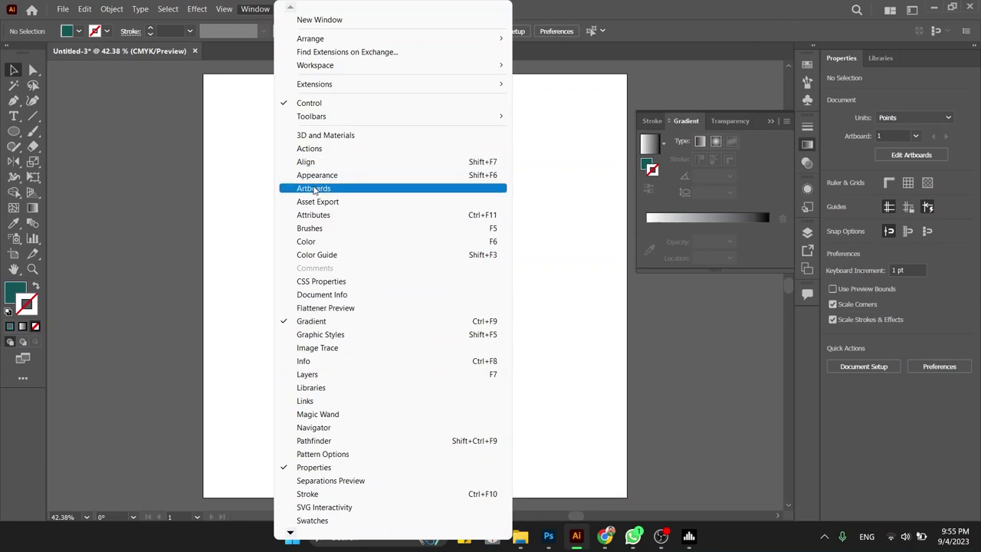
pyautogui.click(313, 189)
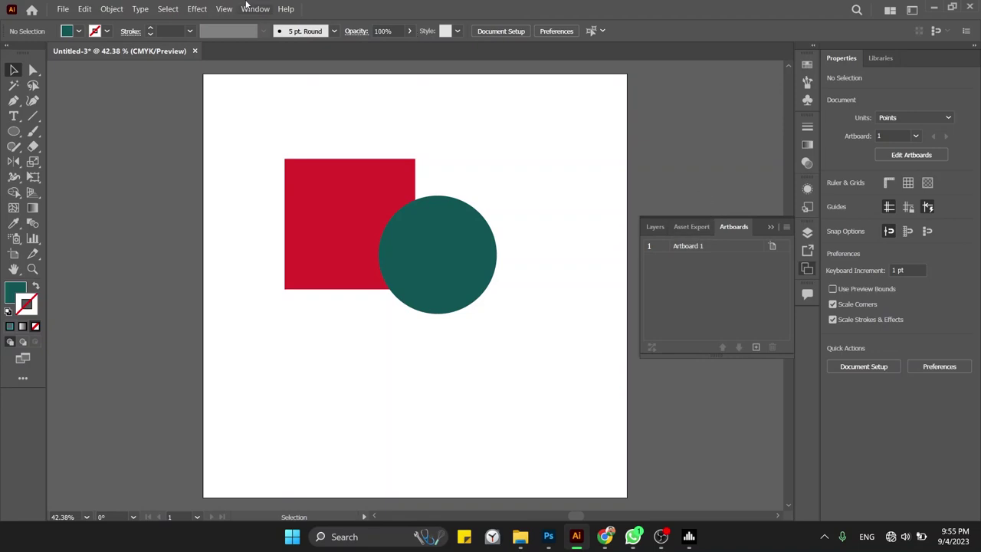
pyautogui.click(249, 9)
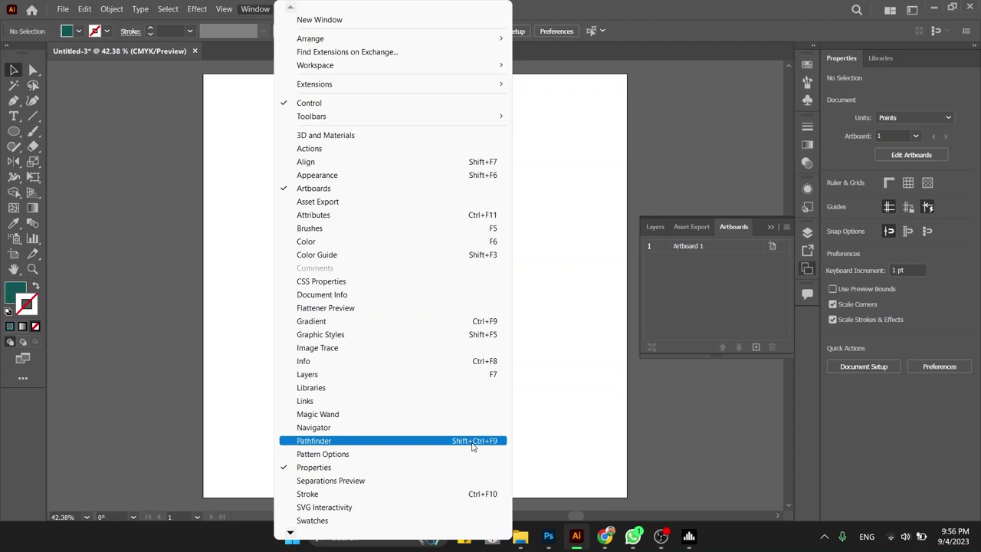
pyautogui.click(473, 442)
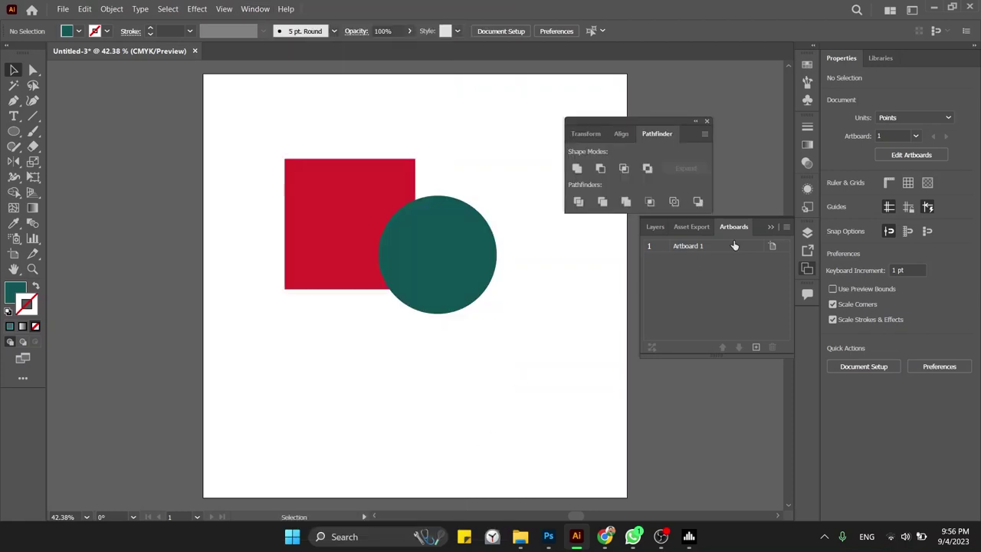
pyautogui.click(770, 227)
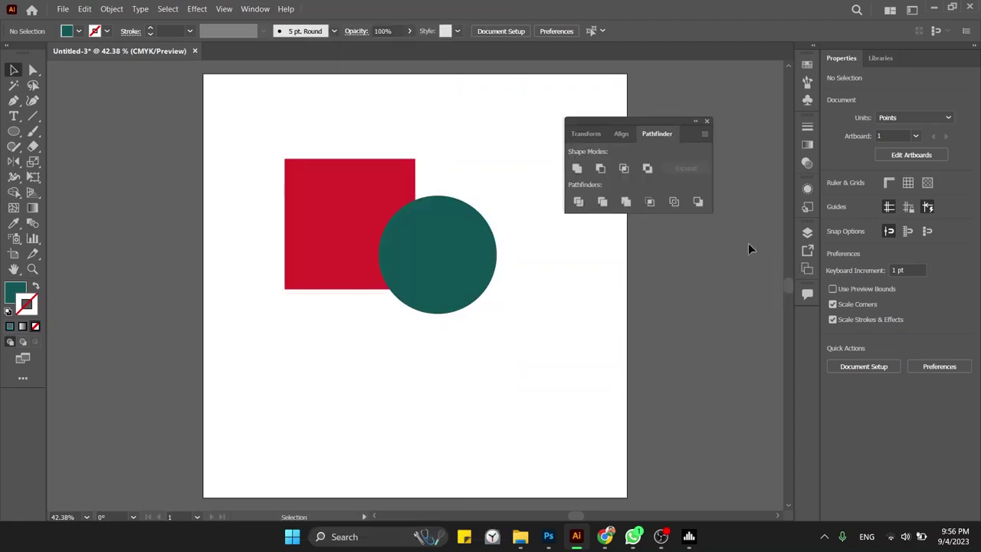
pyautogui.moveTo(671, 128); pyautogui.dragTo(703, 107)
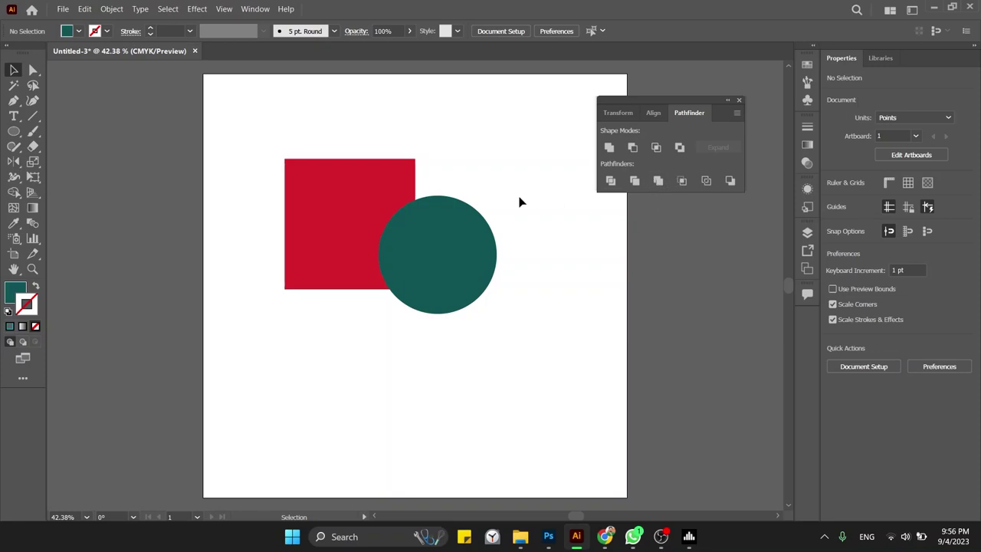
# - Reposition the square and circle so the circle overlaps the square's lower-right corner more deeply
pyautogui.moveTo(504, 182); pyautogui.dragTo(376, 293)
pyautogui.moveTo(385, 256); pyautogui.dragTo(374, 219)
pyautogui.click(469, 331)
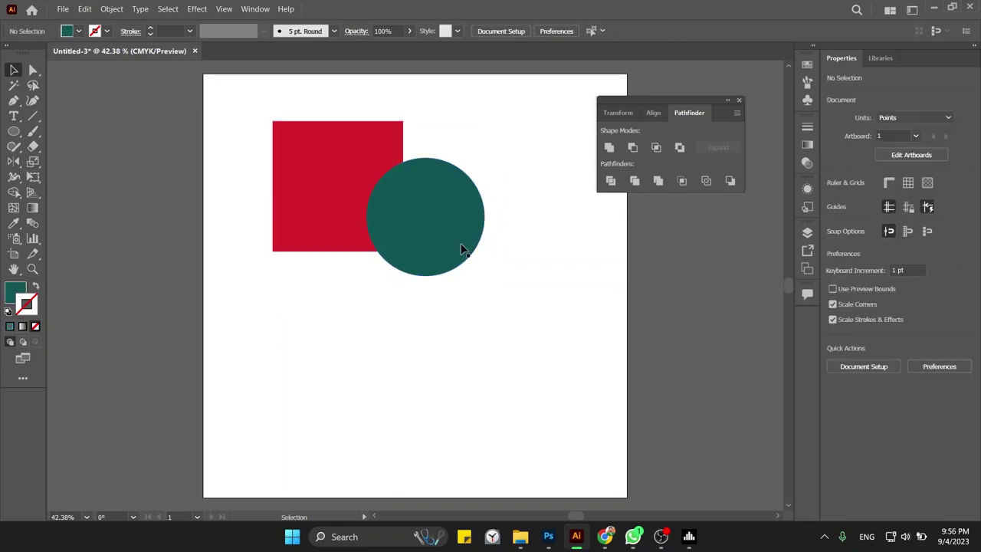
pyautogui.moveTo(464, 247); pyautogui.dragTo(443, 232)
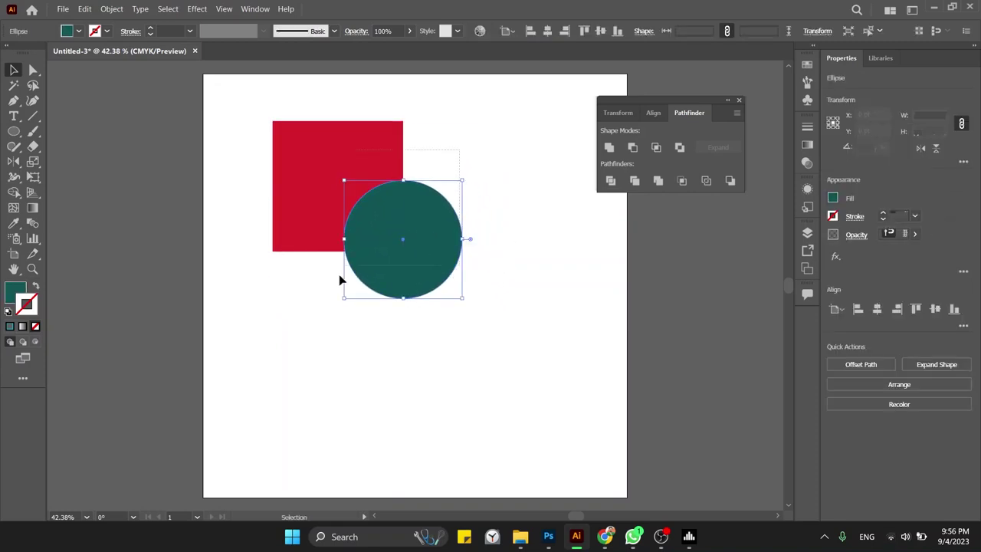
pyautogui.moveTo(340, 278)
pyautogui.mouseDown()
pyautogui.moveTo(379, 231)
pyautogui.moveTo(420, 267)
pyautogui.mouseUp()
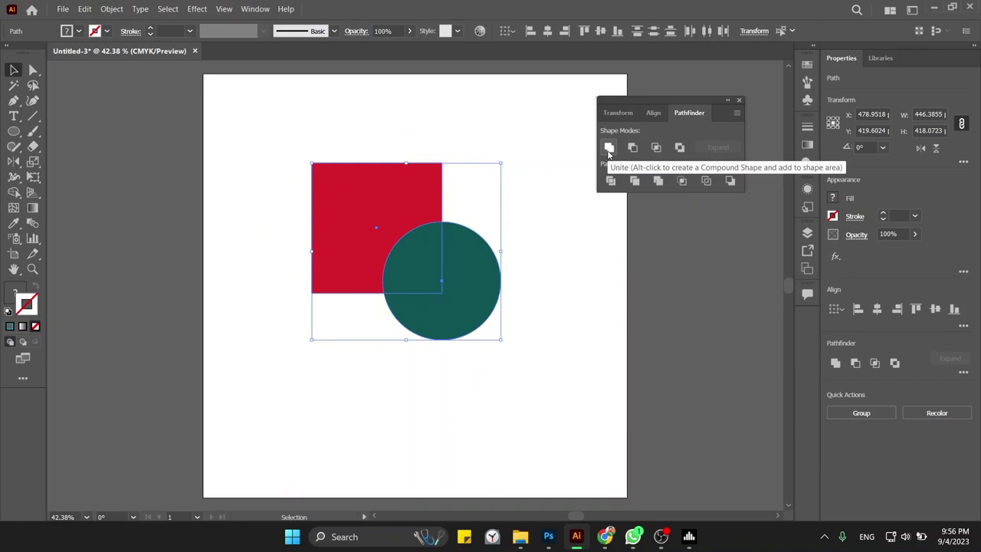
# - Try Pathfinder Unite on the square and circle, then undo it
pyautogui.click(609, 149)
pyautogui.click(539, 221)
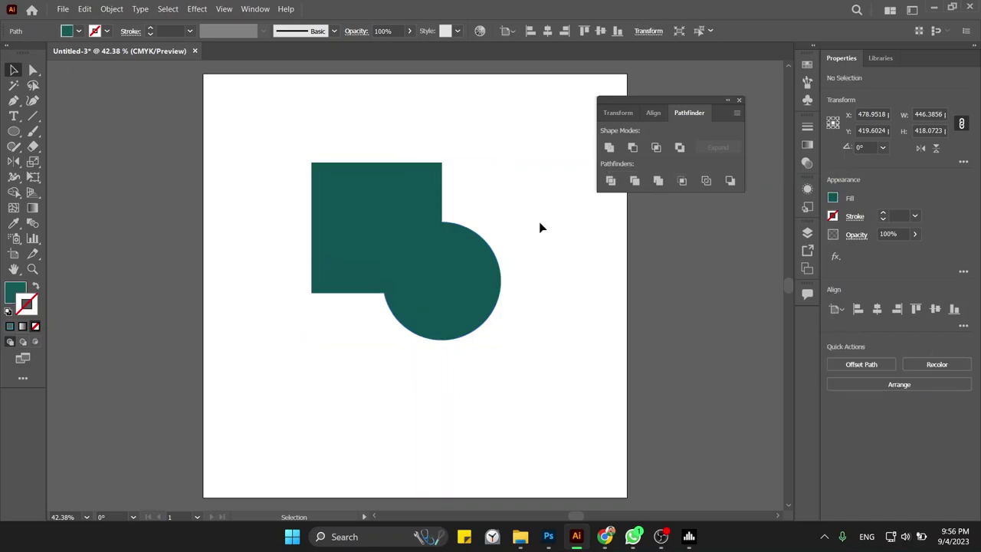
pyautogui.moveTo(452, 275); pyautogui.dragTo(407, 247)
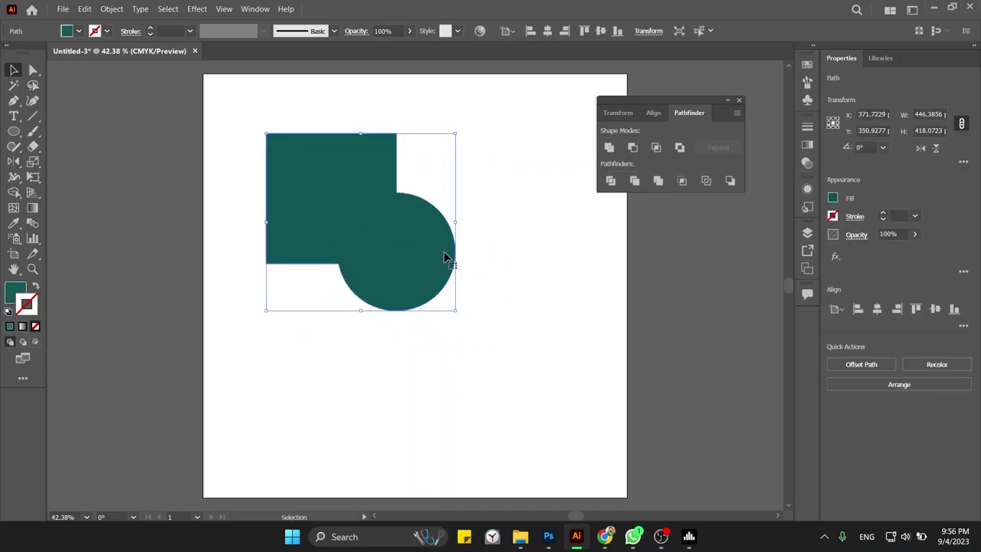
pyautogui.hotkey('ctrl', 'z')
pyautogui.hotkey('ctrl', 'z')
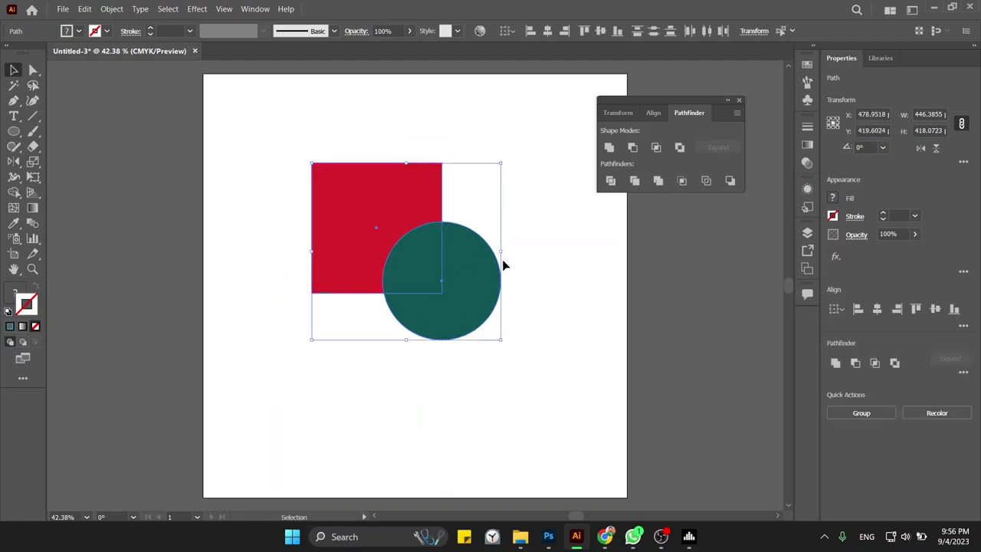
pyautogui.click(533, 265)
# - Duplicate the square and circle onto the pasteboard left of the artboard
pyautogui.moveTo(508, 190); pyautogui.dragTo(343, 328)
pyautogui.moveTo(427, 295); pyautogui.dragTo(149, 269)
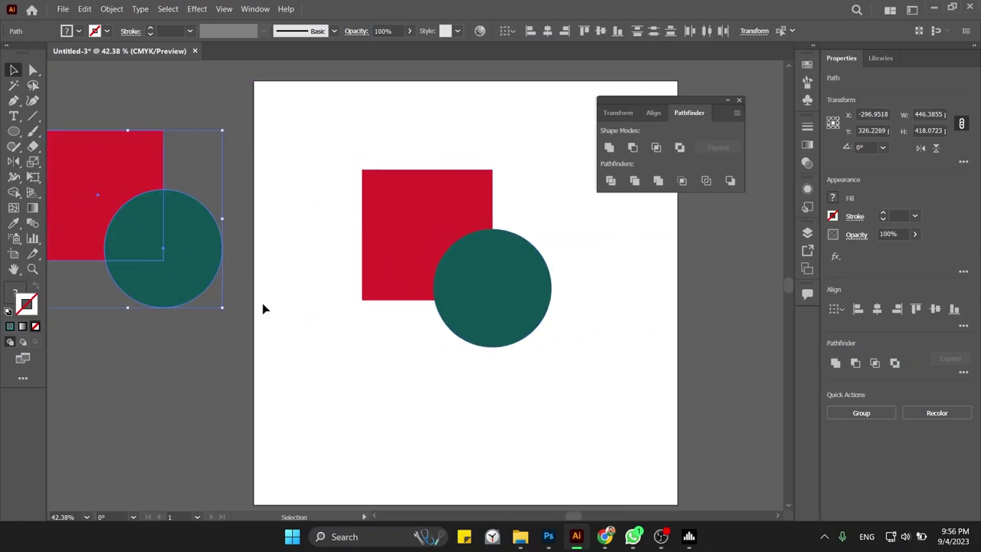
pyautogui.click(353, 341)
pyautogui.moveTo(352, 342); pyautogui.dragTo(291, 344)
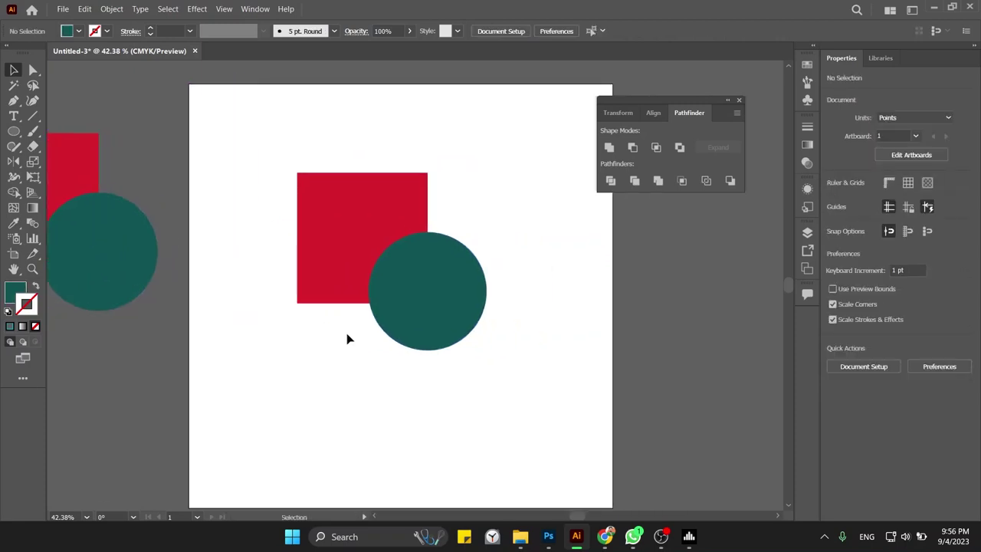
# - Reselect the original pair, test moving the circle and square, undoing the circle move
pyautogui.moveTo(482, 214); pyautogui.dragTo(323, 354)
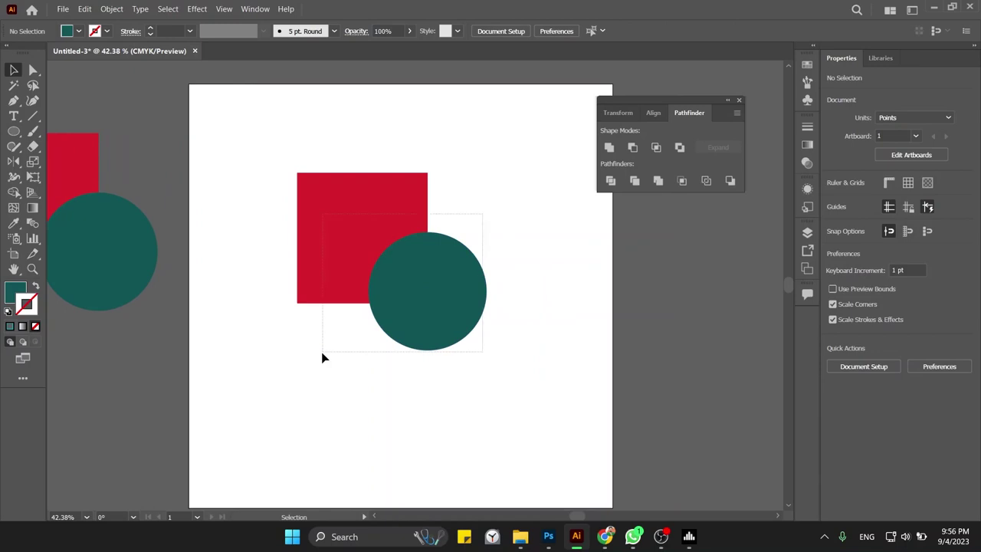
pyautogui.click(506, 222)
pyautogui.moveTo(489, 173); pyautogui.dragTo(371, 297)
pyautogui.moveTo(456, 316); pyautogui.dragTo(530, 394)
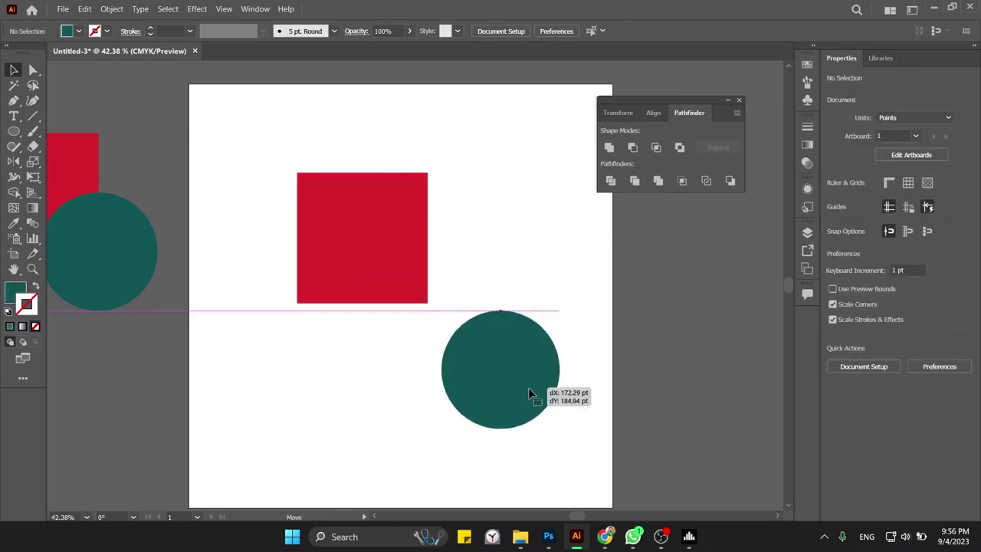
pyautogui.hotkey('ctrl', 'z')
pyautogui.moveTo(321, 236); pyautogui.dragTo(268, 234)
# - Unite the square and circle into one shape and move it around
pyautogui.hotkey('ctrl', 'z')
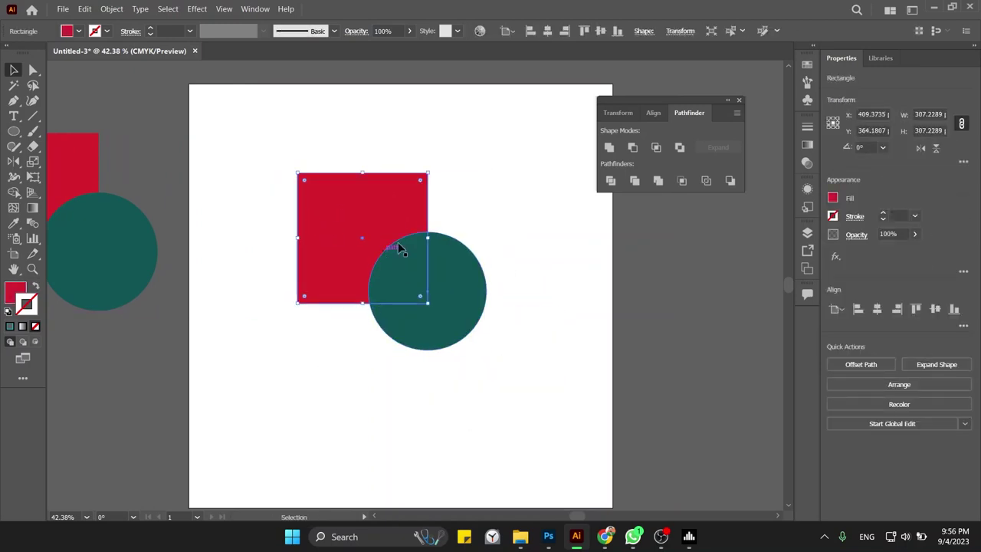
pyautogui.moveTo(535, 154); pyautogui.dragTo(355, 324)
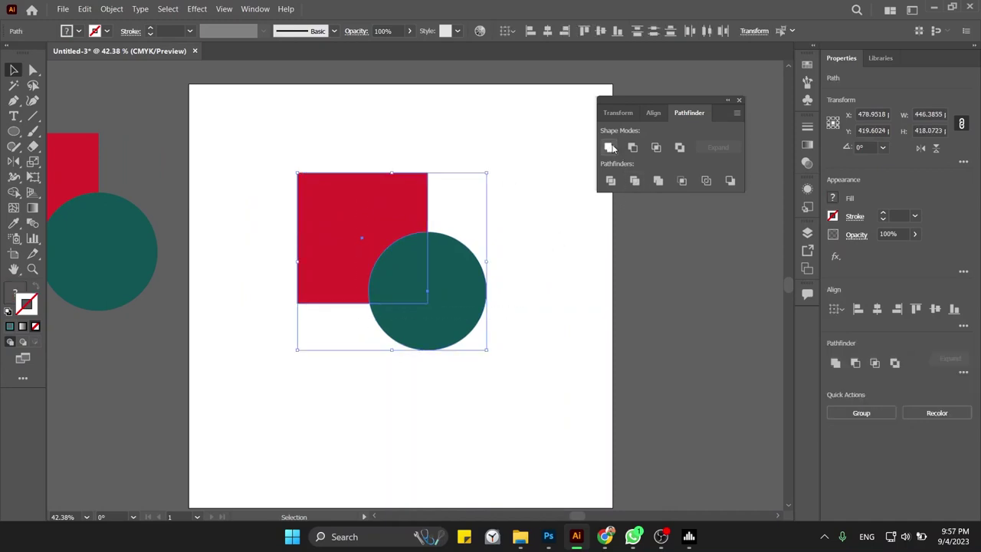
pyautogui.click(608, 147)
pyautogui.click(492, 265)
pyautogui.moveTo(411, 278)
pyautogui.mouseDown()
pyautogui.moveTo(493, 306)
pyautogui.moveTo(278, 301)
pyautogui.moveTo(485, 305)
pyautogui.mouseUp()
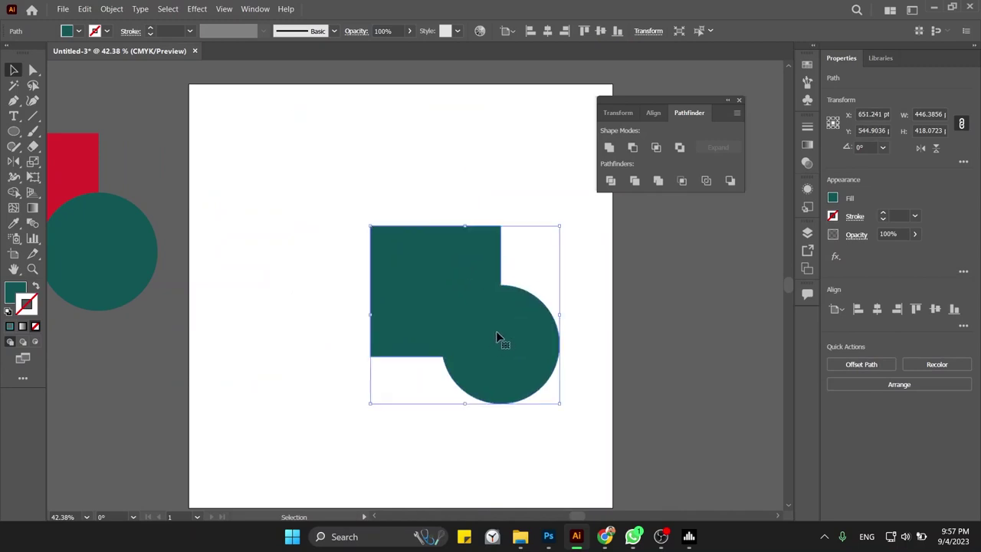
pyautogui.moveTo(482, 261); pyautogui.dragTo(407, 258)
pyautogui.click(526, 258)
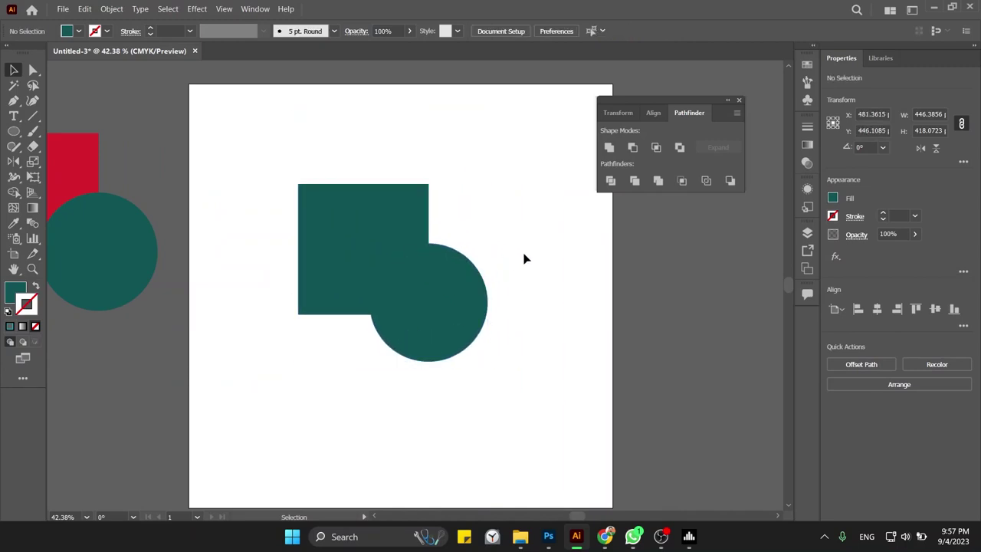
pyautogui.moveTo(443, 285); pyautogui.dragTo(453, 286)
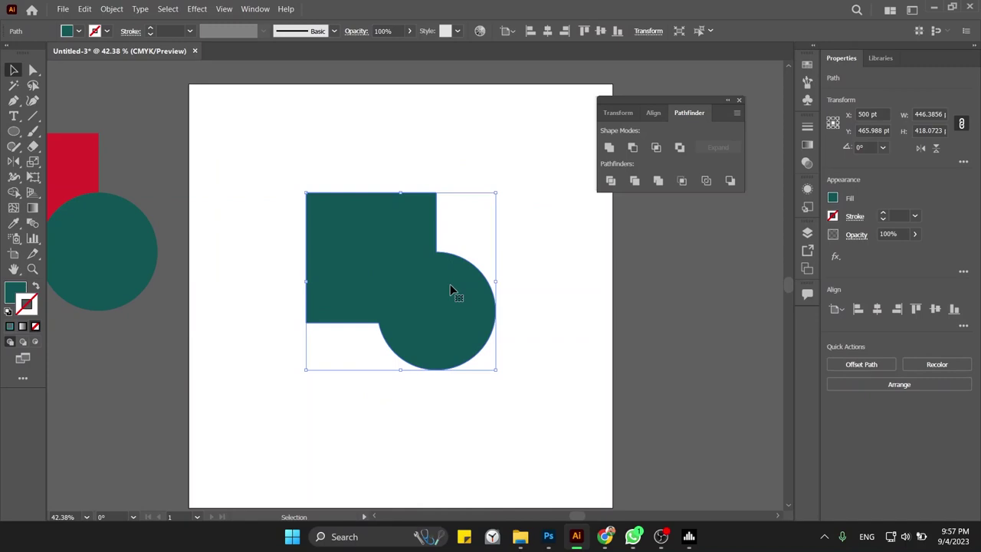
# - Inspect the united shape in Outline view, return to Preview, and delete it
pyautogui.press('a')
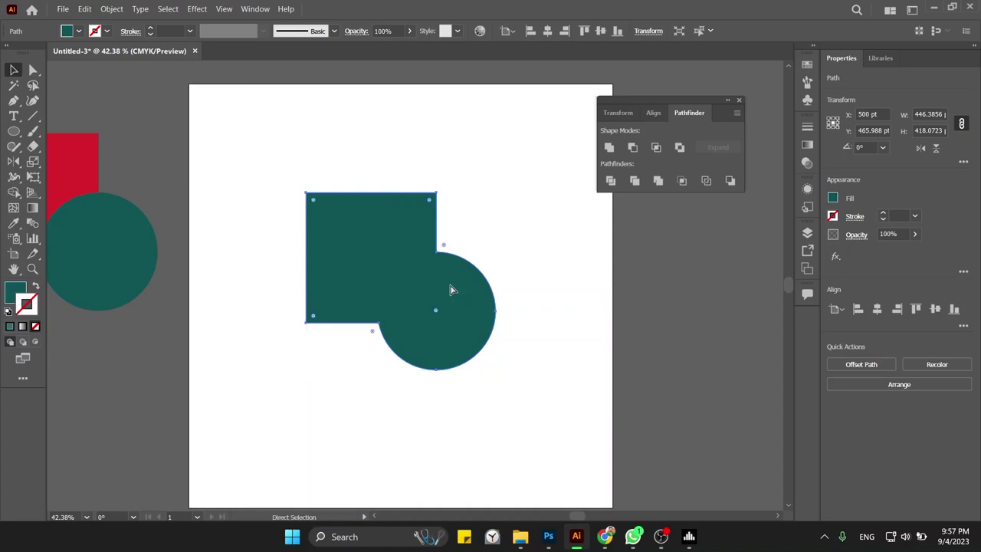
pyautogui.hotkey('ctrl', 'y')
pyautogui.press('v')
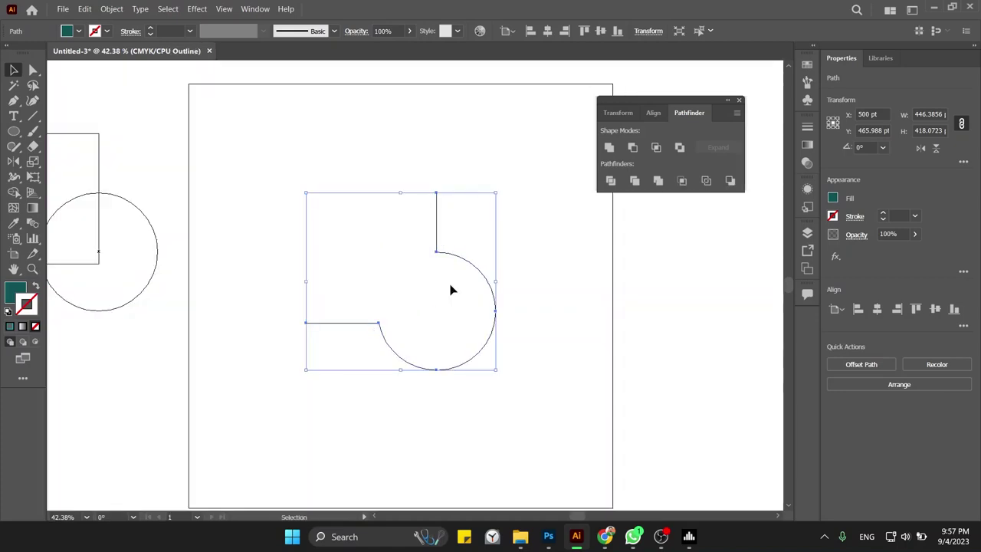
pyautogui.click(546, 284)
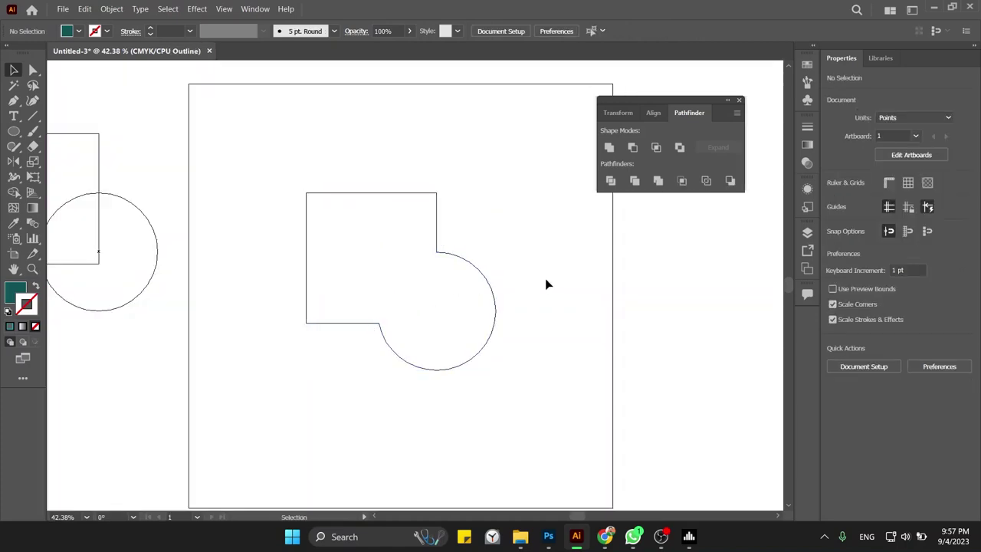
pyautogui.click(475, 268)
pyautogui.click(506, 245)
pyautogui.press('a')
pyautogui.hotkey('ctrl', 'y')
pyautogui.press('v')
pyautogui.click(404, 282)
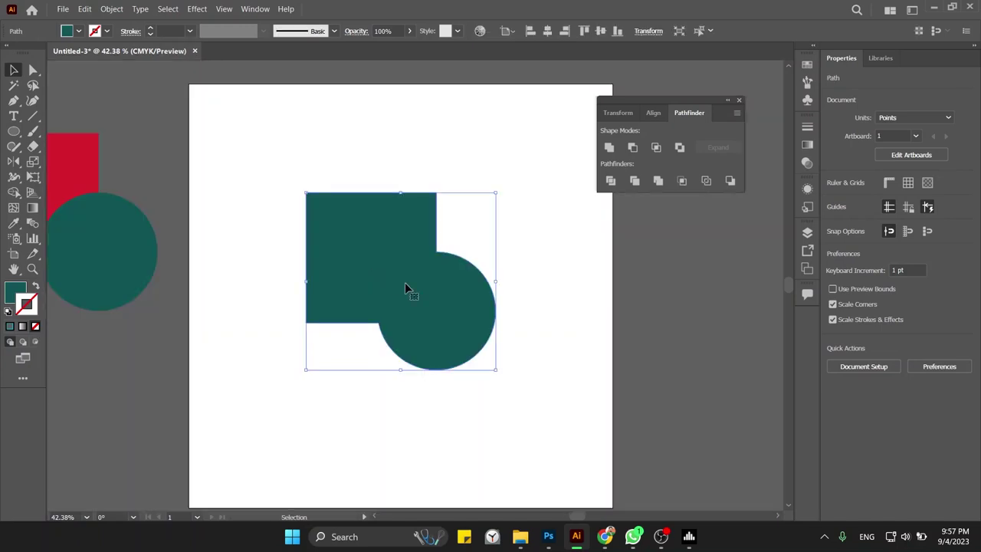
pyautogui.press('Delete')
# - Select the right-hand square and circle and unite them again
pyautogui.moveTo(222, 125)
pyautogui.mouseDown()
pyautogui.moveTo(86, 230)
pyautogui.moveTo(433, 293)
pyautogui.moveTo(283, 289)
pyautogui.moveTo(501, 290)
pyautogui.mouseUp()
pyautogui.click(608, 146)
pyautogui.click(529, 159)
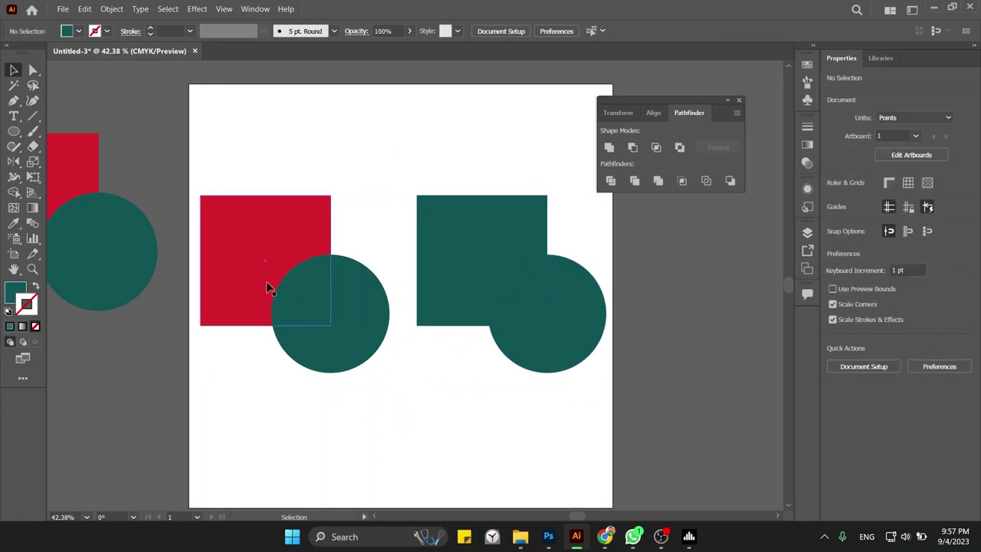
pyautogui.click(319, 229)
pyautogui.click(407, 175)
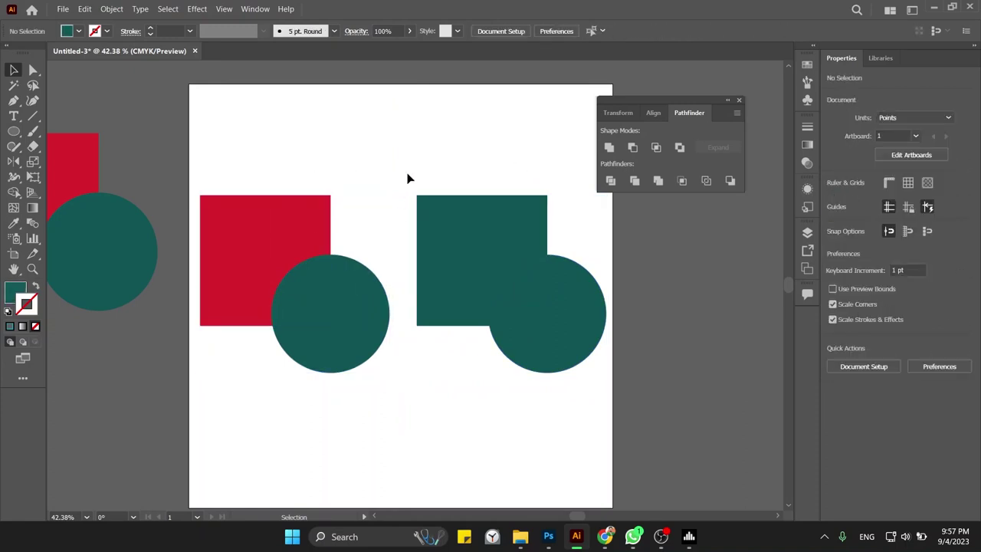
# - Compare left and right shapes in Outline view, back to Preview, and delete the united teal shape
pyautogui.hotkey('ctrl', 'y')
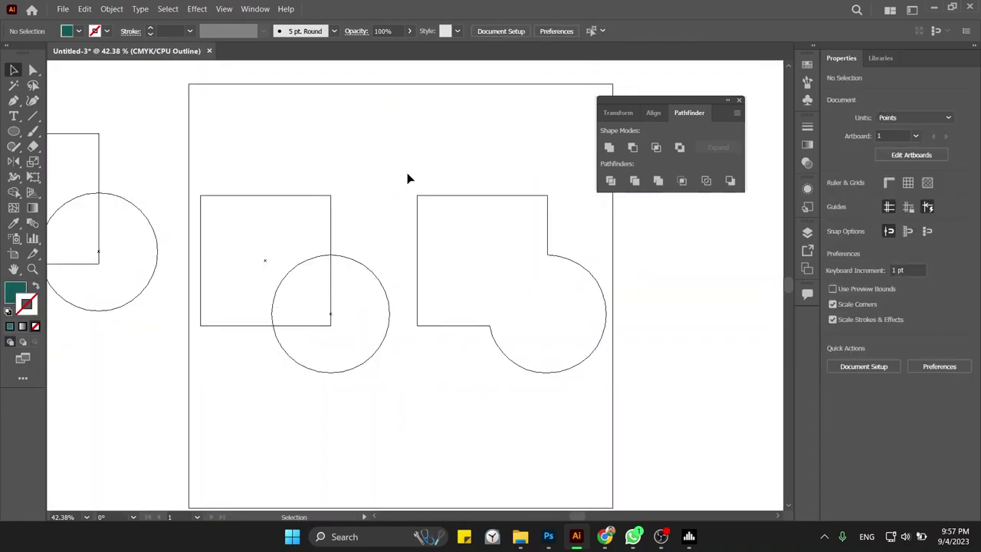
pyautogui.moveTo(391, 201); pyautogui.dragTo(294, 325)
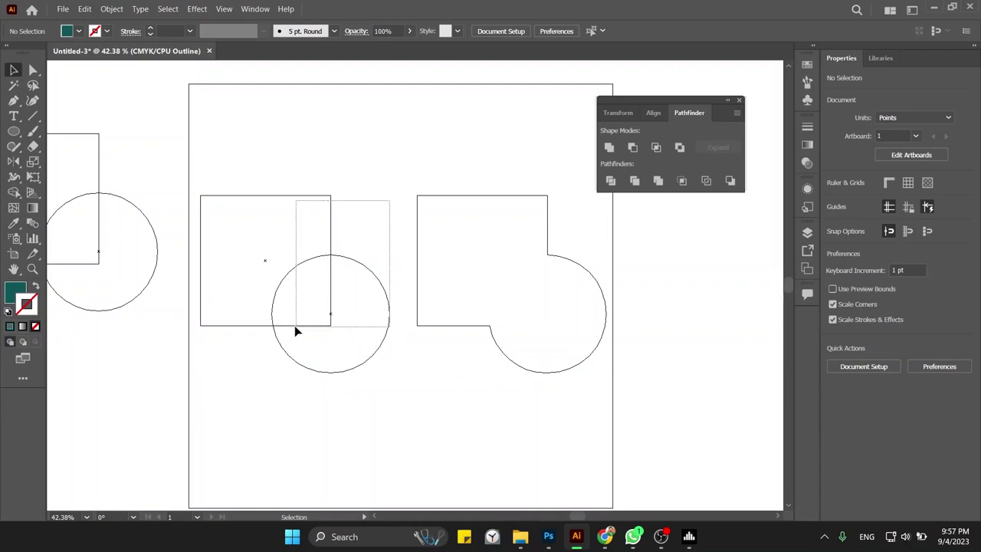
pyautogui.click(369, 234)
pyautogui.moveTo(367, 230); pyautogui.dragTo(302, 307)
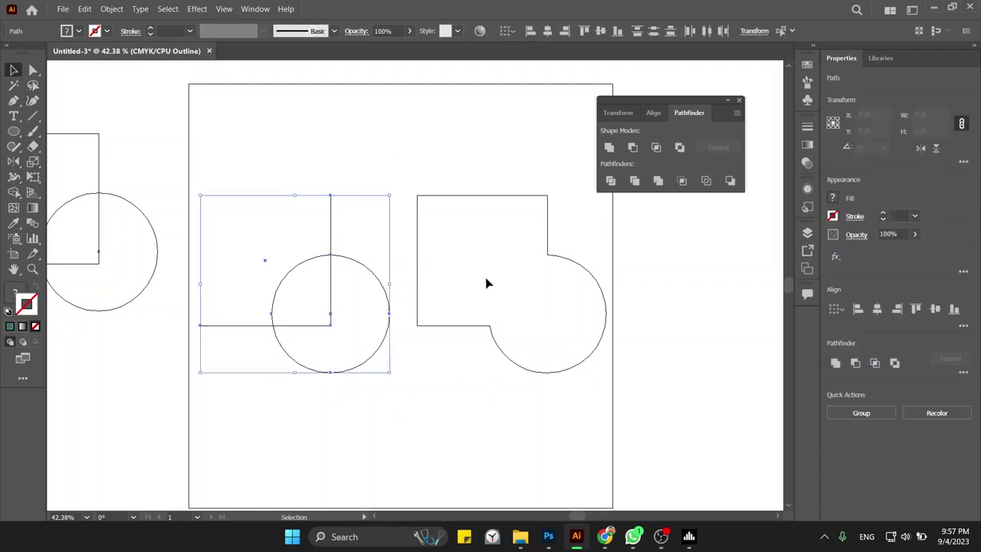
pyautogui.moveTo(538, 181); pyautogui.dragTo(498, 364)
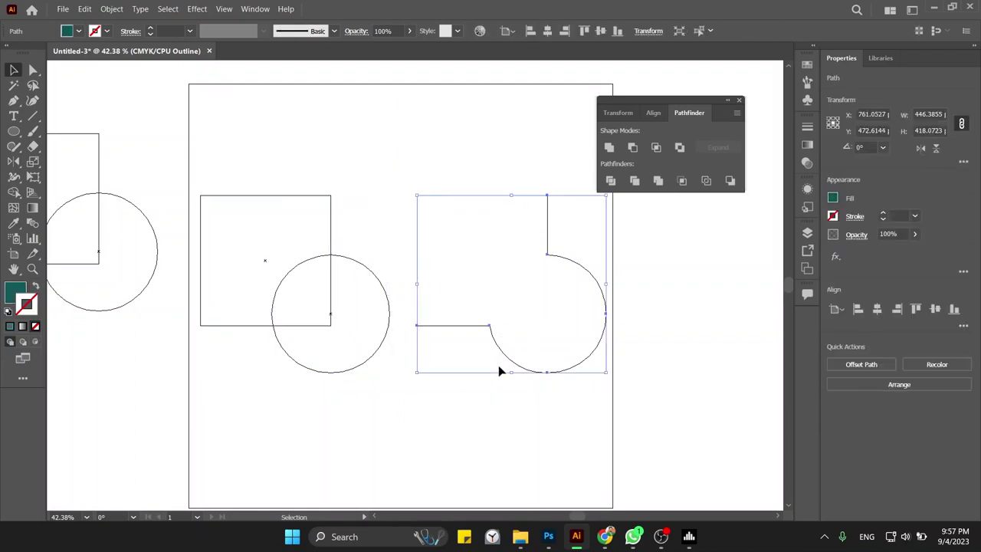
pyautogui.click(500, 427)
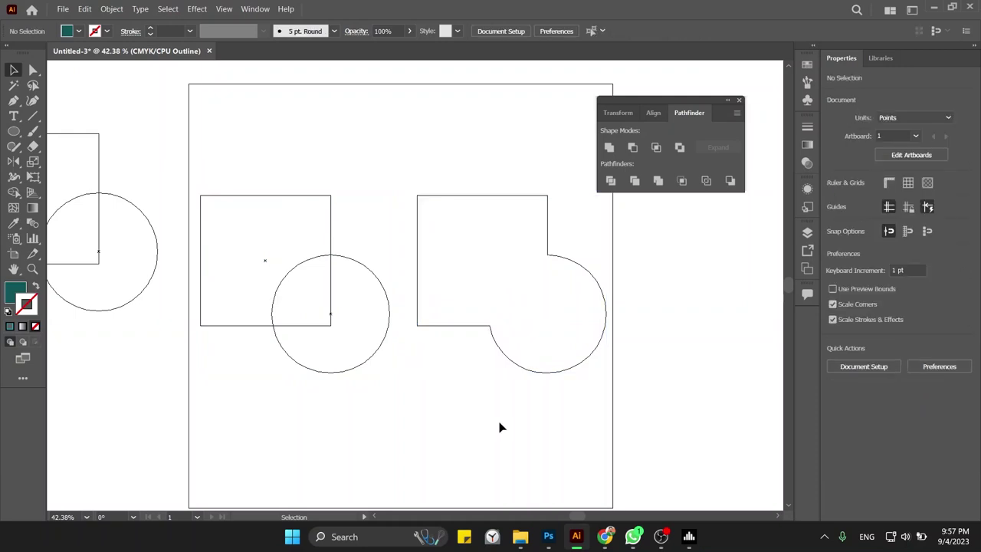
pyautogui.press('a')
pyautogui.hotkey('ctrl', 'y')
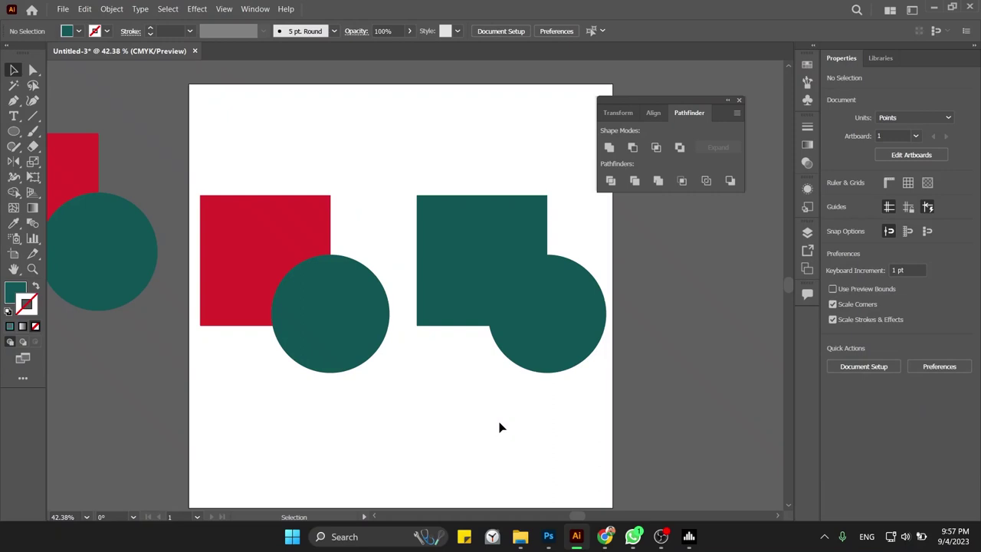
pyautogui.click(483, 253)
pyautogui.press('Delete')
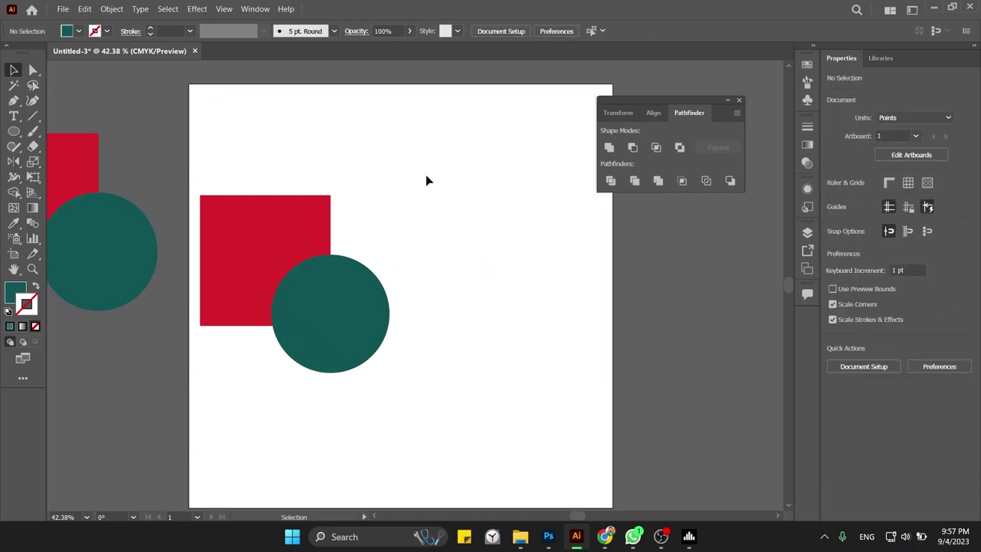
# - Drag the selected red square and teal circle toward the artboard centre
pyautogui.moveTo(427, 180)
pyautogui.mouseDown()
pyautogui.moveTo(304, 288)
pyautogui.moveTo(435, 265)
pyautogui.mouseUp()
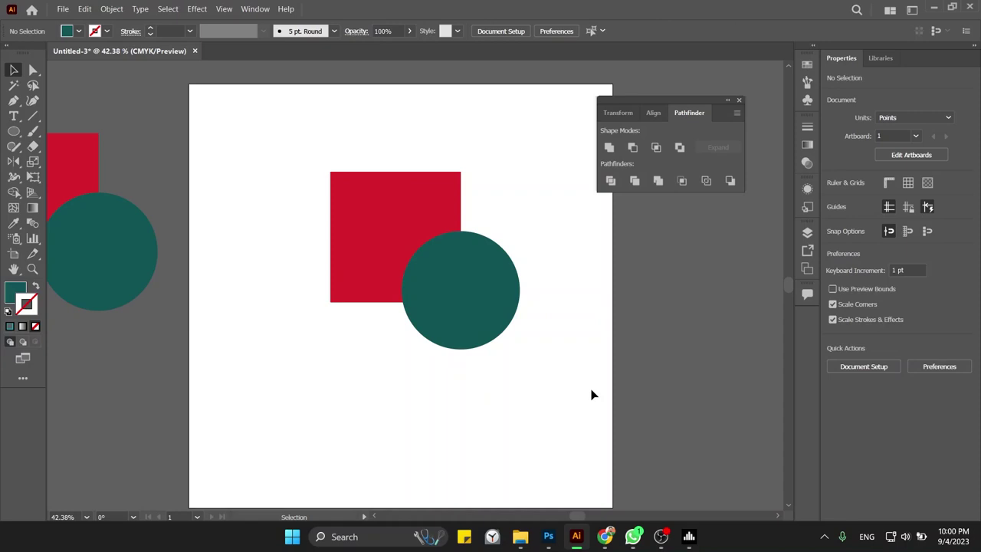
# - Select the teal circle and red square and apply Minus Front to cut the square's corner
pyautogui.moveTo(518, 165); pyautogui.dragTo(312, 367)
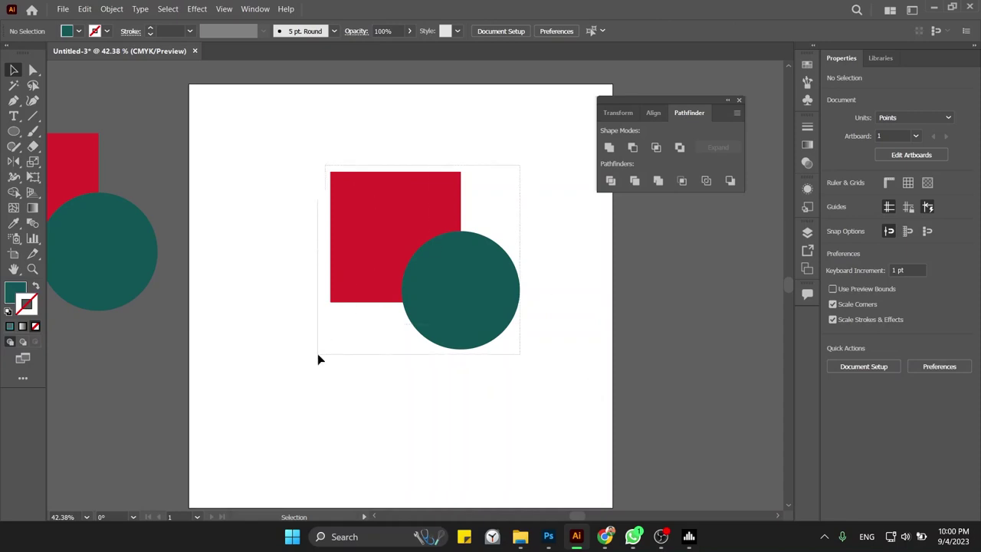
pyautogui.moveTo(502, 156); pyautogui.dragTo(332, 322)
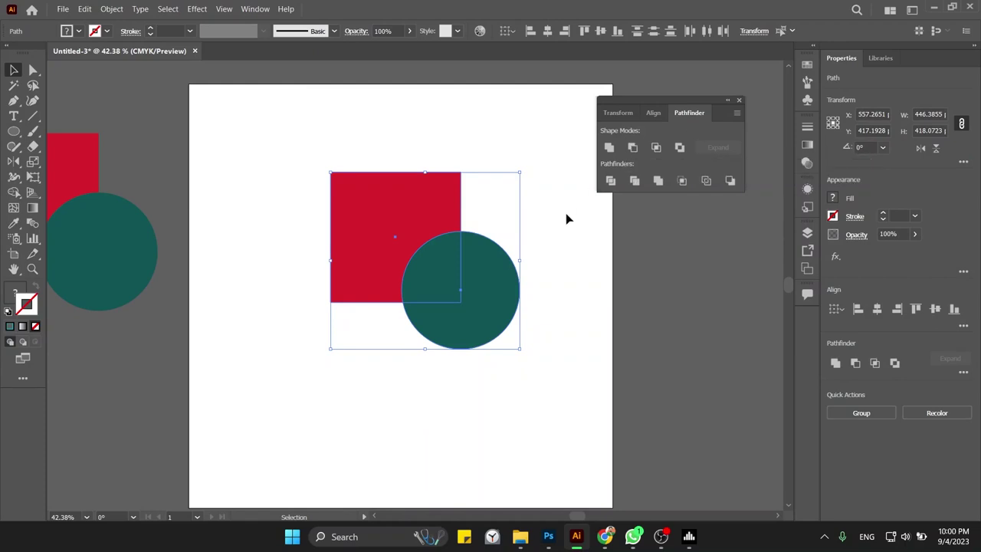
pyautogui.click(545, 224)
pyautogui.moveTo(525, 201); pyautogui.dragTo(429, 285)
pyautogui.click(538, 305)
pyautogui.click(474, 286)
pyautogui.keyDown('shift'); pyautogui.click(377, 300); pyautogui.keyUp('shift')
pyautogui.click(635, 150)
pyautogui.click(525, 277)
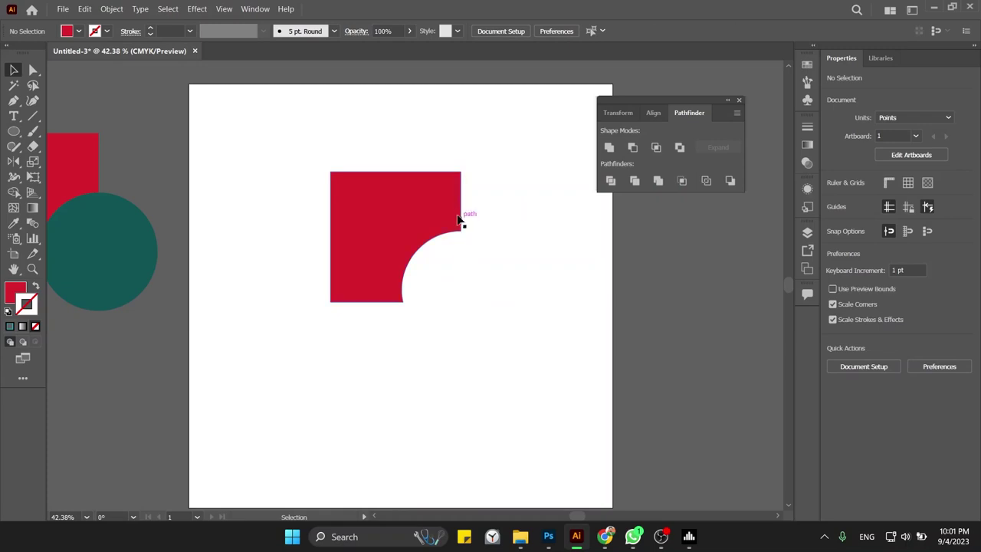
# - Inspect the cut red shape, then undo the Minus Front and deselect
pyautogui.click(435, 200)
pyautogui.click(504, 220)
pyautogui.click(421, 222)
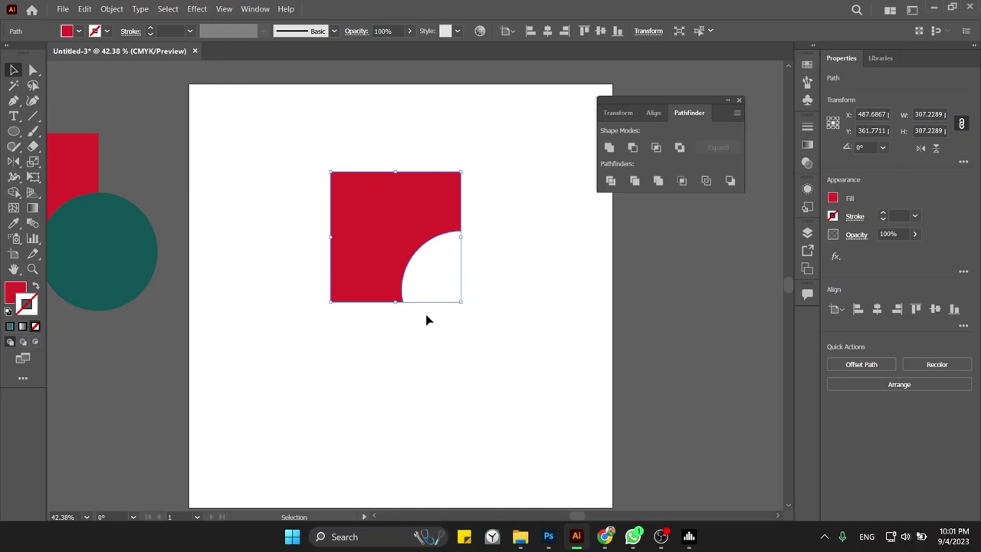
pyautogui.hotkey('ctrl', 'z')
pyautogui.click(531, 280)
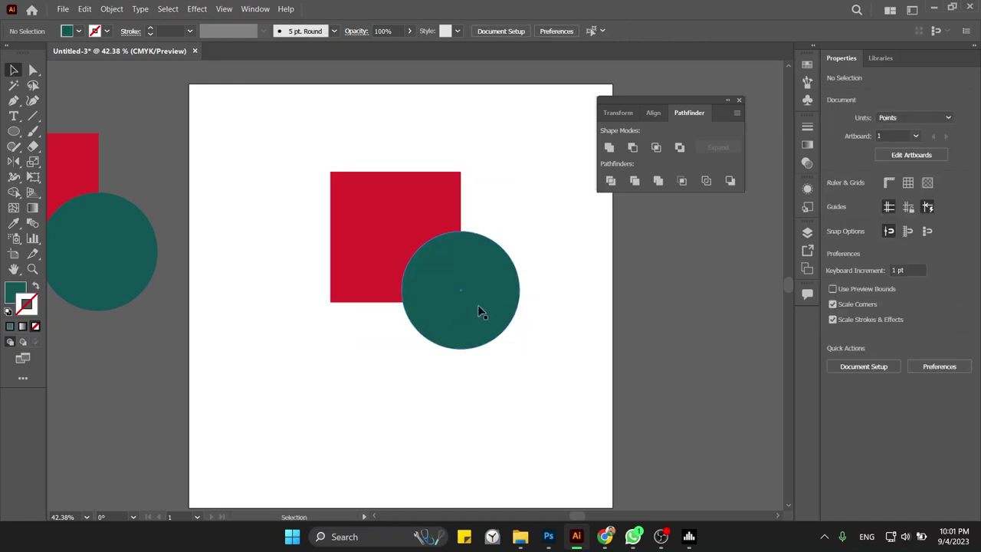
# - Move the circle over the square's right edge and apply Minus Front, leaving a red C shape
pyautogui.moveTo(478, 307)
pyautogui.mouseDown()
pyautogui.moveTo(423, 255)
pyautogui.moveTo(451, 253)
pyautogui.mouseUp()
pyautogui.moveTo(505, 143); pyautogui.dragTo(364, 364)
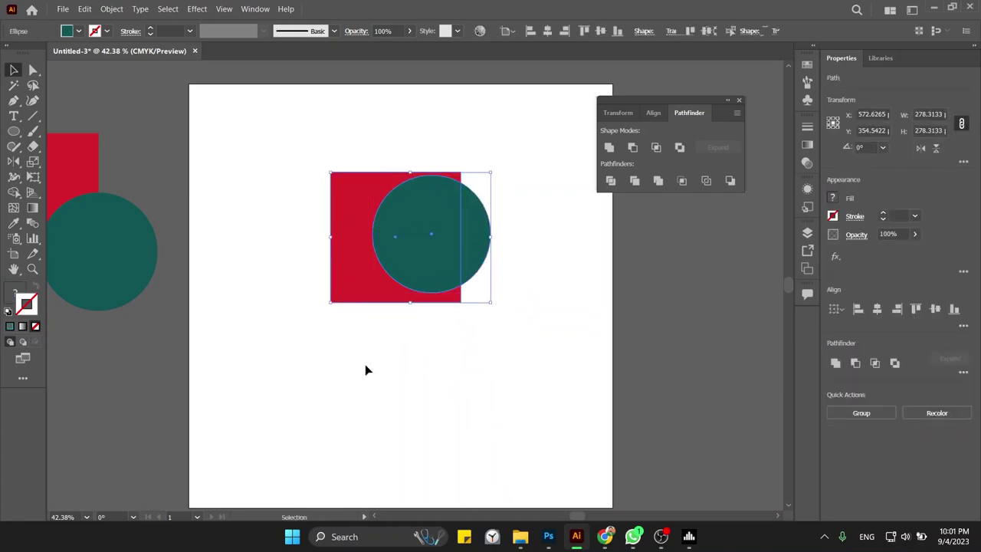
pyautogui.click(633, 147)
pyautogui.click(507, 295)
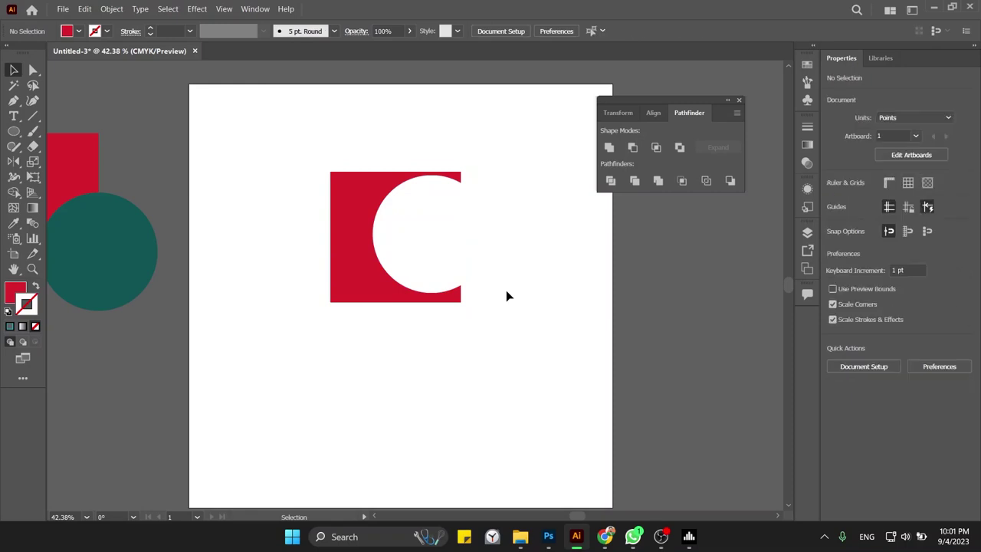
pyautogui.click(433, 256)
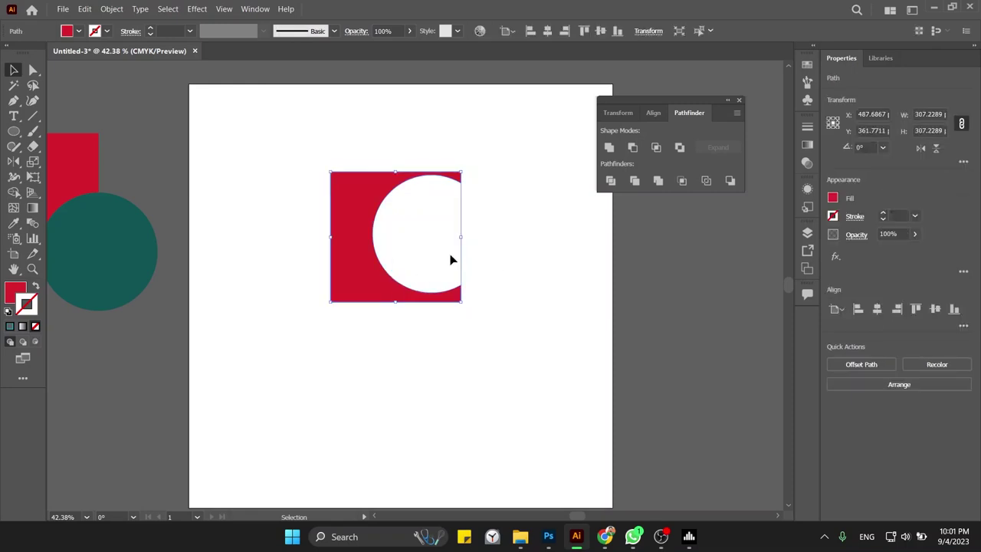
pyautogui.click(536, 262)
# - Check the C shape in Outline view, return to Preview, and undo the cut
pyautogui.hotkey('ctrl', 'y')
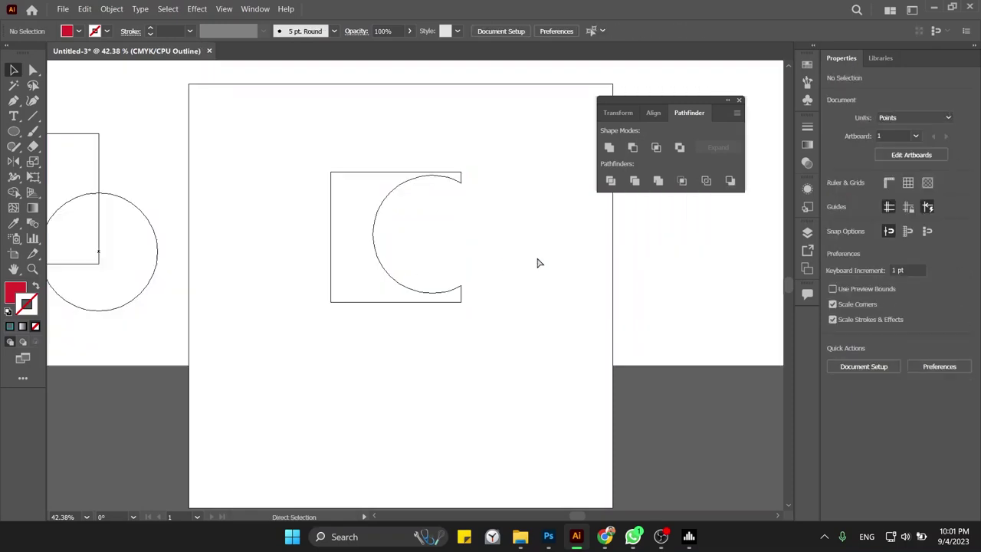
pyautogui.click(421, 227)
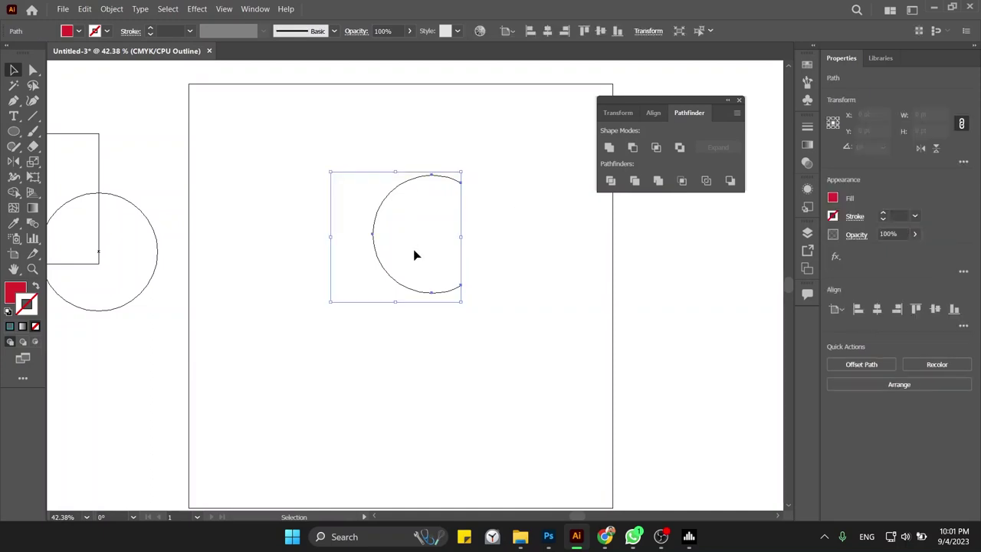
pyautogui.hotkey('ctrl', 'y')
pyautogui.click(525, 242)
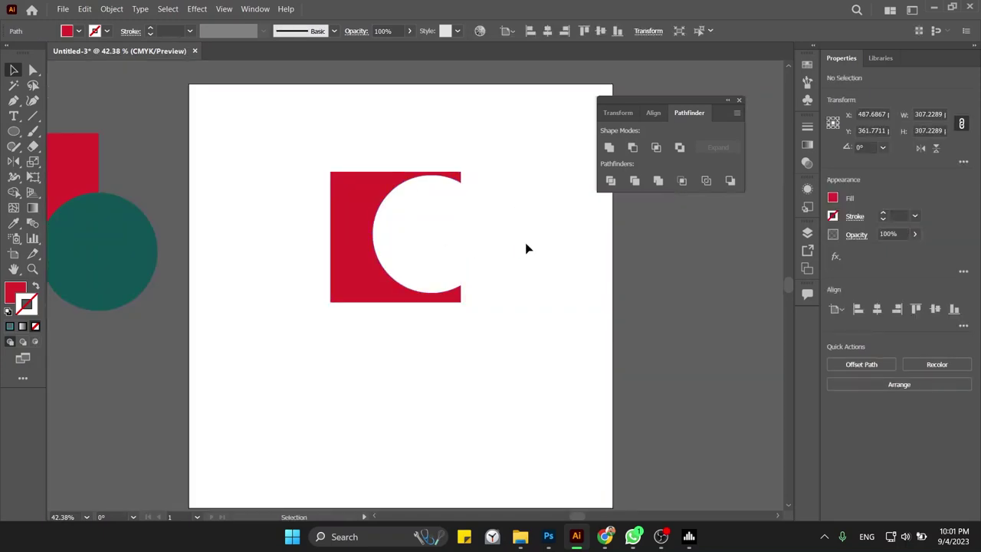
pyautogui.hotkey('ctrl', 'z')
# - Shrink the teal circle to about 152 pt on the square's right edge and cut it out with Minus Front
pyautogui.click(506, 242)
pyautogui.moveTo(477, 242); pyautogui.dragTo(508, 244)
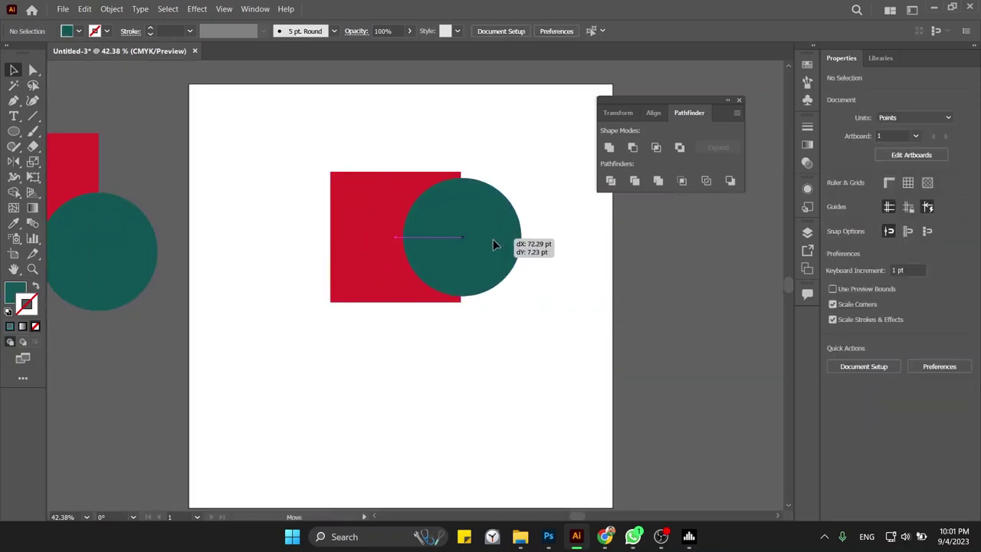
pyautogui.moveTo(525, 177); pyautogui.dragTo(495, 202)
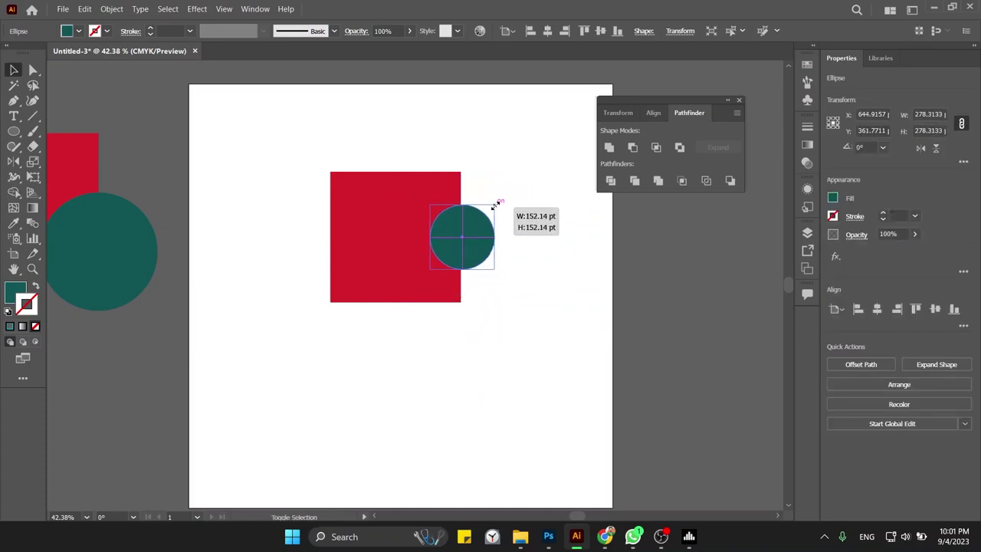
pyautogui.click(531, 230)
pyautogui.moveTo(475, 254); pyautogui.dragTo(480, 245)
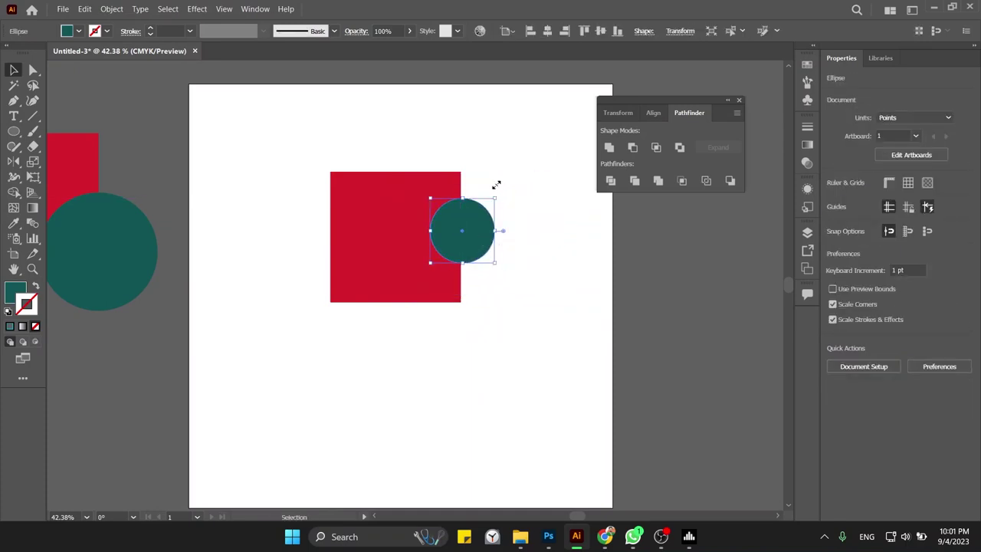
pyautogui.moveTo(498, 186); pyautogui.dragTo(444, 210)
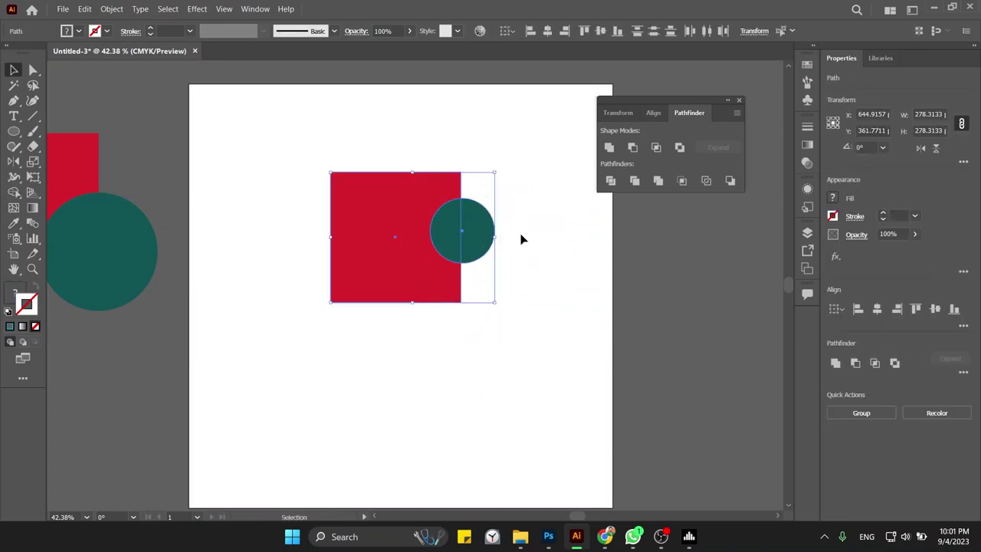
pyautogui.click(632, 146)
pyautogui.click(540, 299)
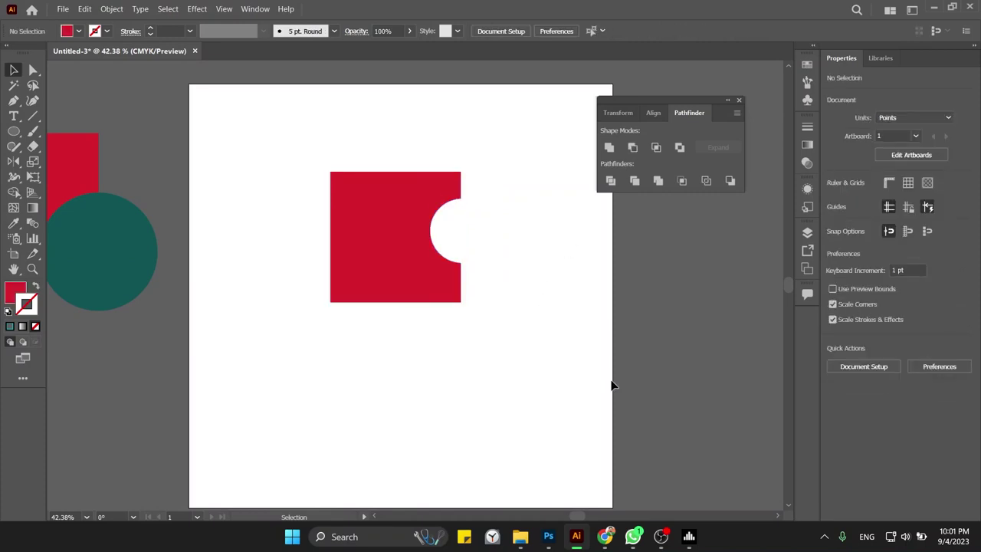
# - Undo the cut and place a copy of the circle on the square's top edge
pyautogui.hotkey('ctrl', 'z')
pyautogui.click(537, 305)
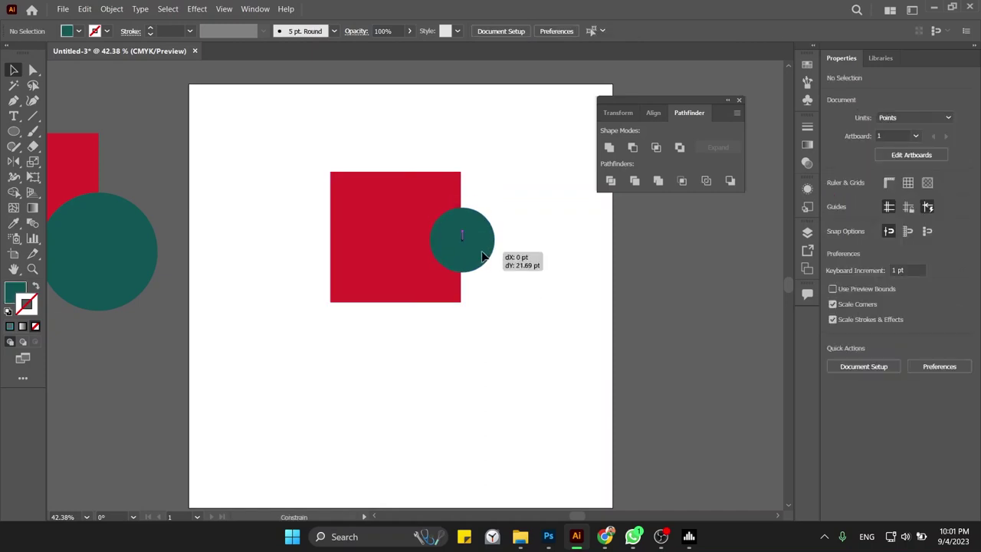
pyautogui.moveTo(462, 244); pyautogui.dragTo(400, 207)
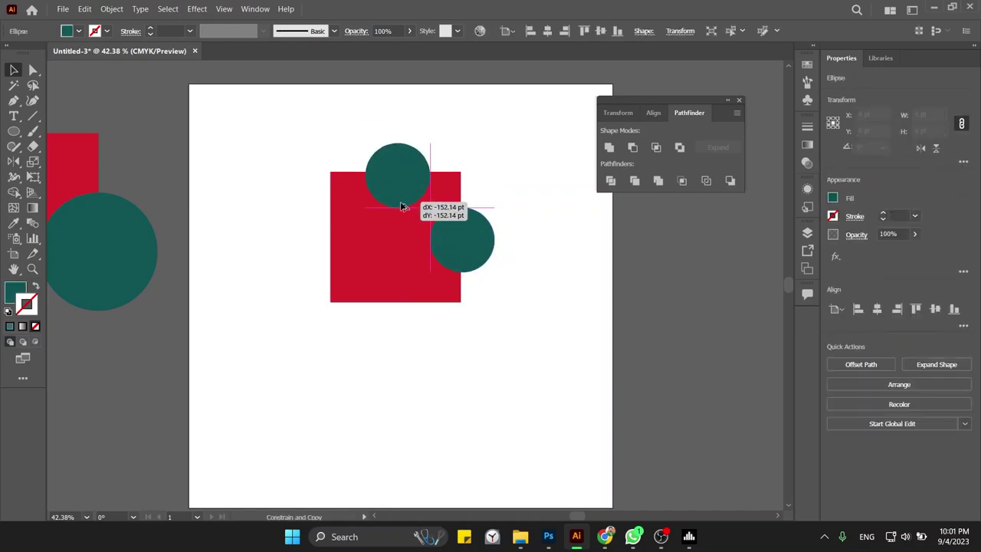
pyautogui.moveTo(401, 207); pyautogui.dragTo(397, 204)
pyautogui.click(528, 173)
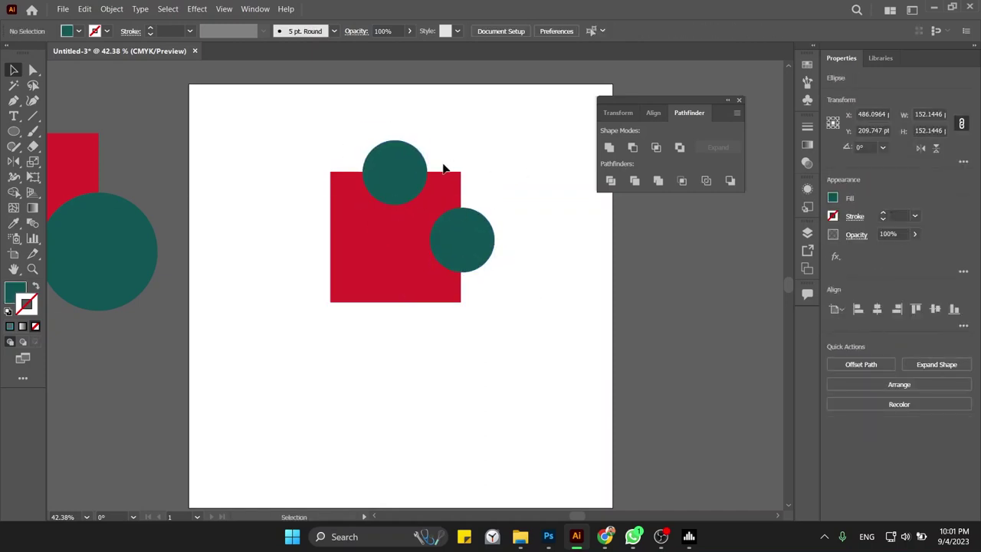
# - Minus Front the right circle for a notch, then Unite the top circle as a tab
pyautogui.moveTo(544, 213); pyautogui.dragTo(440, 279)
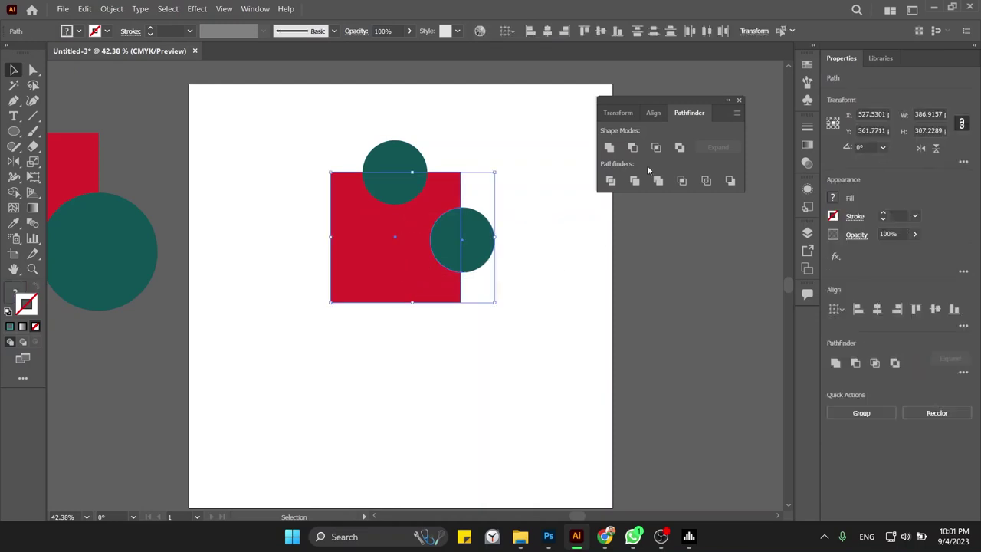
pyautogui.click(632, 147)
pyautogui.click(524, 228)
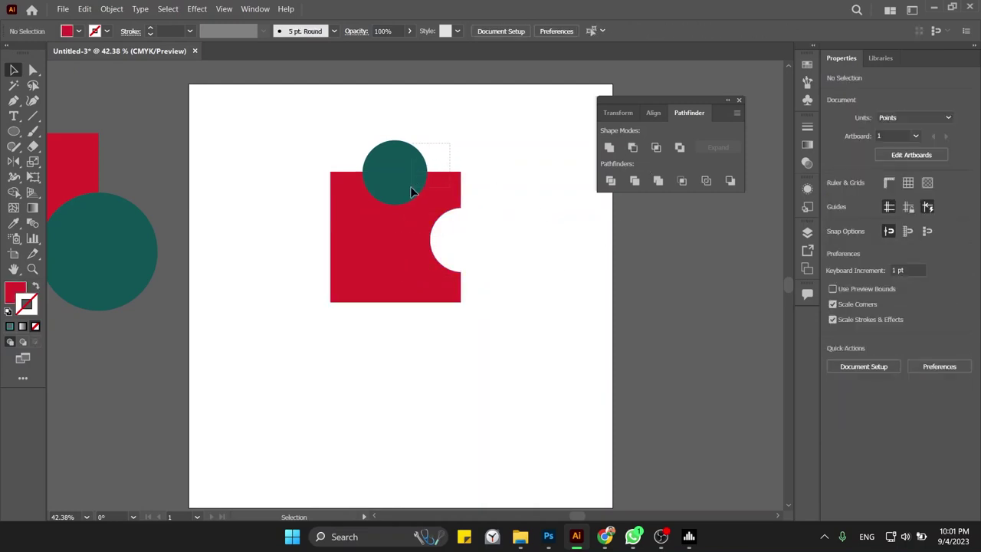
pyautogui.moveTo(457, 153); pyautogui.dragTo(411, 191)
pyautogui.click(609, 147)
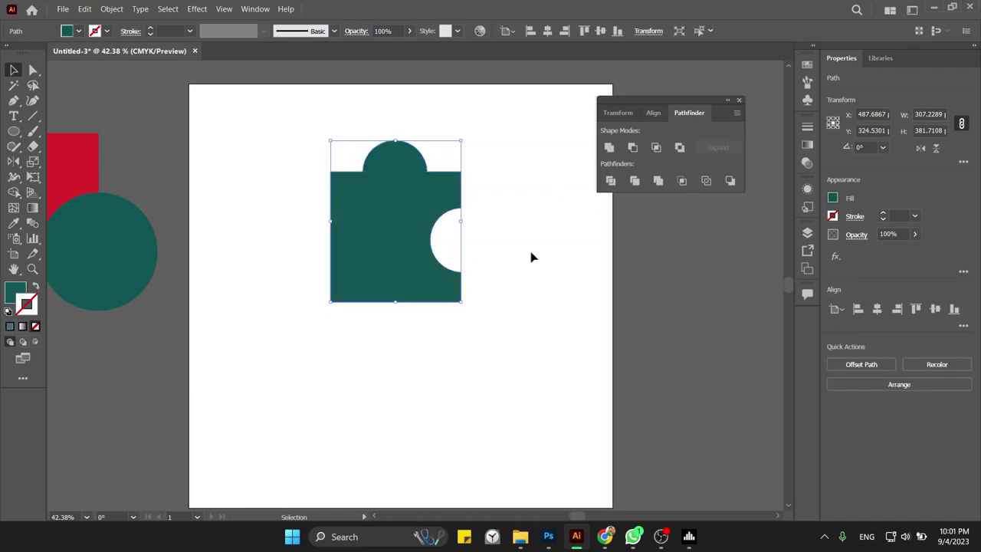
pyautogui.click(531, 261)
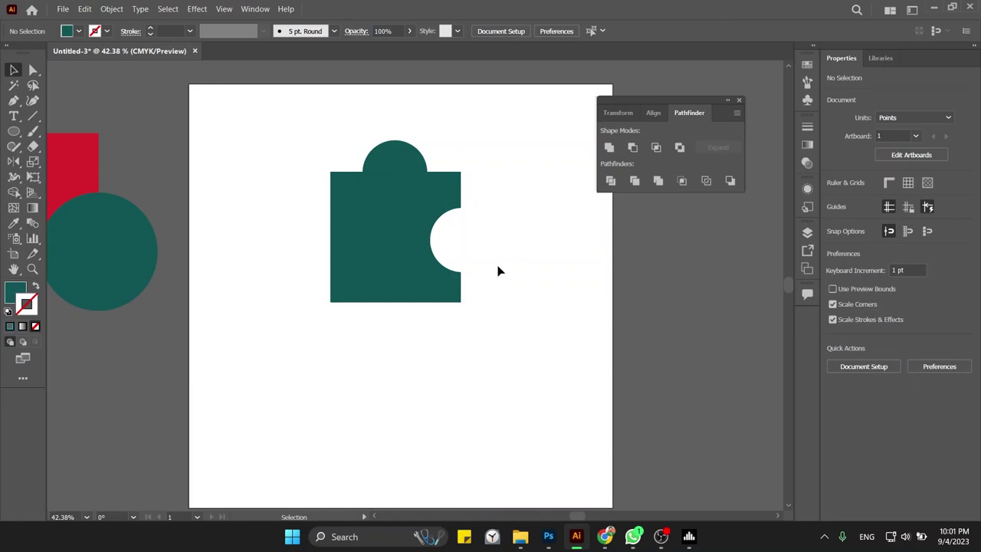
# - Undo, shrink the right circle, delete the large top circle, and copy the small circle to the top
pyautogui.hotkey('ctrl', 'z')
pyautogui.hotkey('ctrl', 'z')
pyautogui.hotkey('ctrl', 'z')
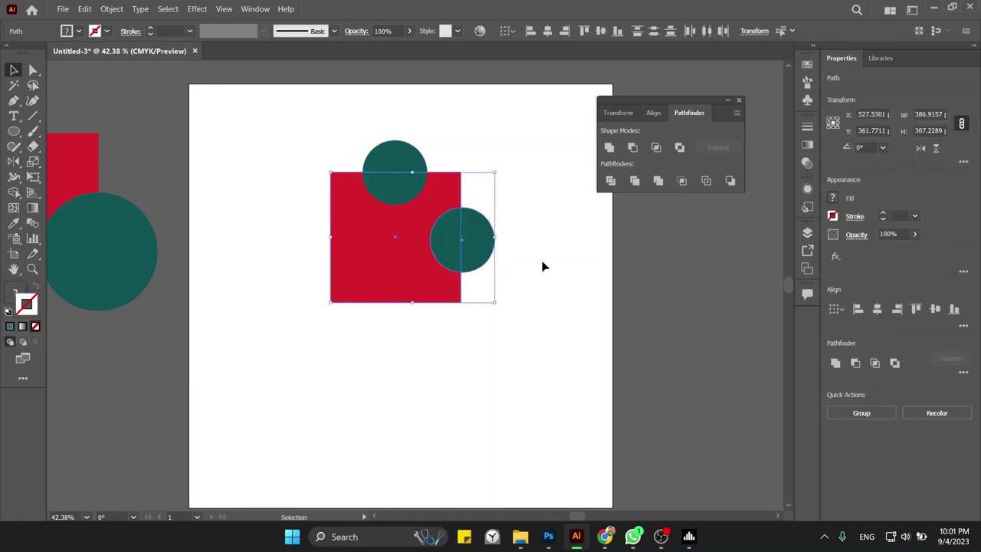
pyautogui.moveTo(494, 207); pyautogui.dragTo(481, 222)
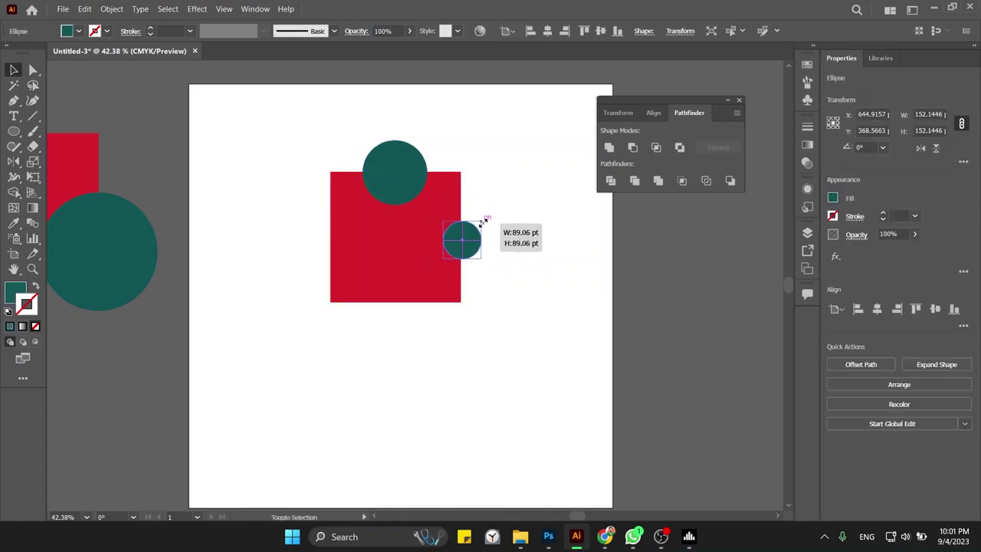
pyautogui.click(416, 169)
pyautogui.press('Delete')
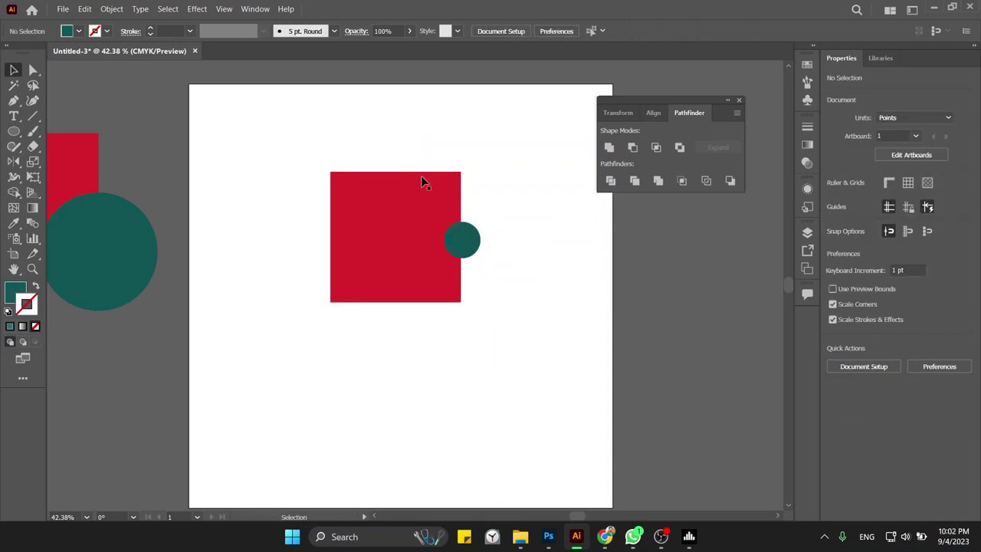
pyautogui.moveTo(479, 243); pyautogui.dragTo(412, 174)
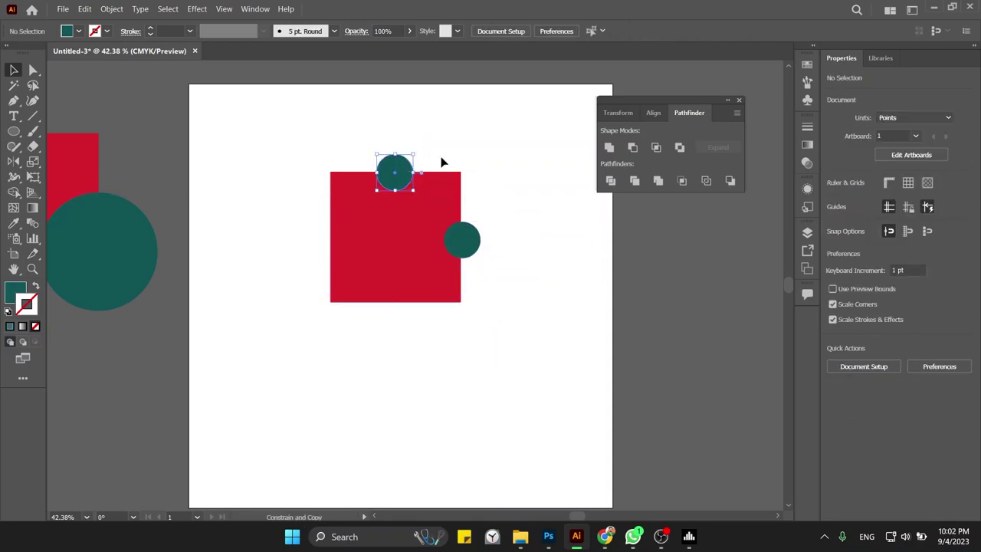
# - Unite the square and both small circles into one teal shape
pyautogui.moveTo(455, 135); pyautogui.dragTo(394, 228)
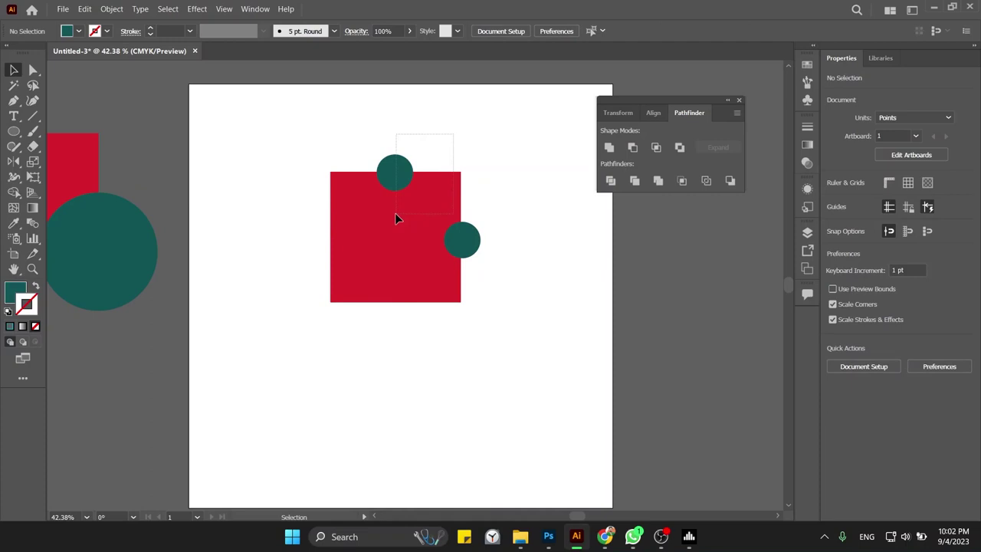
pyautogui.click(610, 148)
pyautogui.click(552, 206)
pyautogui.hotkey('ctrl', 'z')
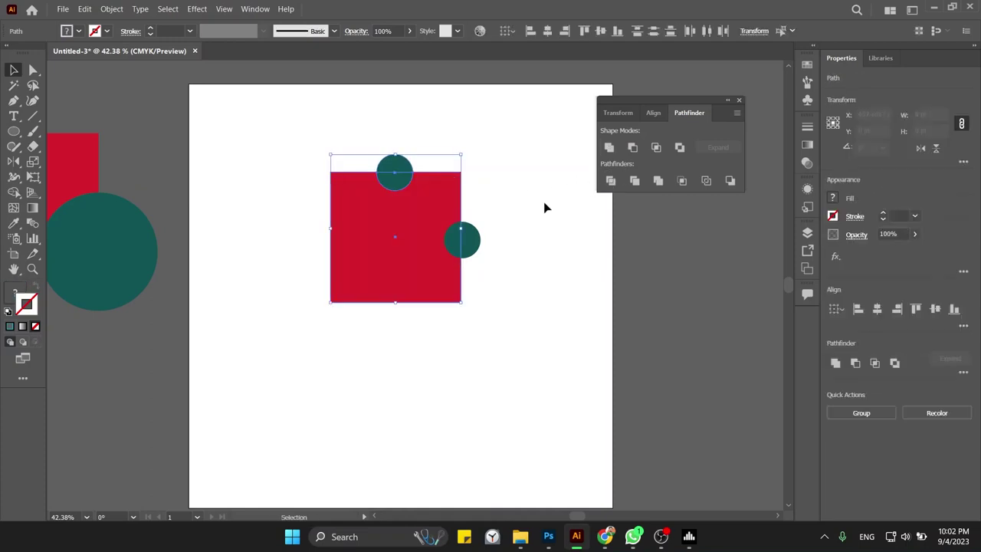
pyautogui.click(608, 147)
pyautogui.click(525, 201)
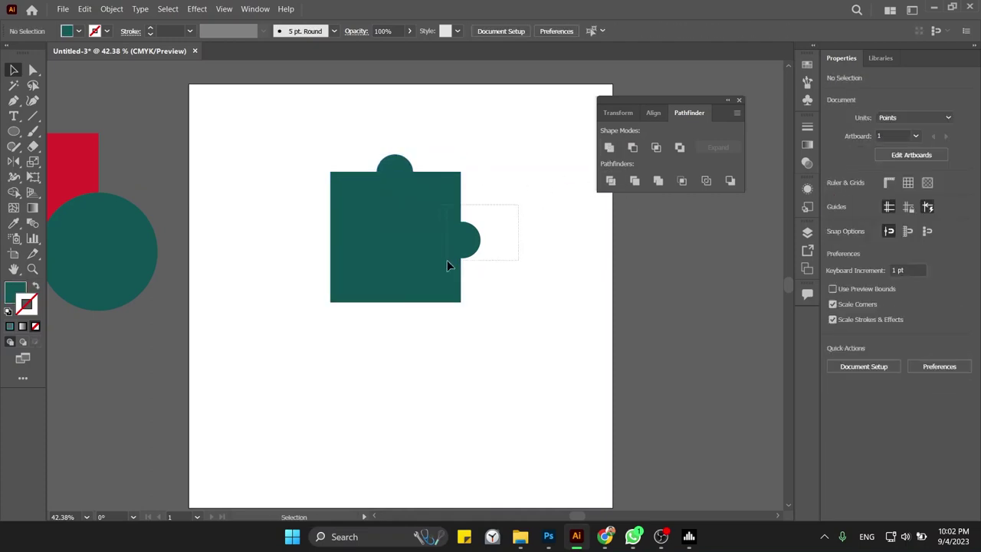
# - Try Minus Front on the merged shape, undo it, and clear the selection
pyautogui.click(447, 260)
pyautogui.click(632, 147)
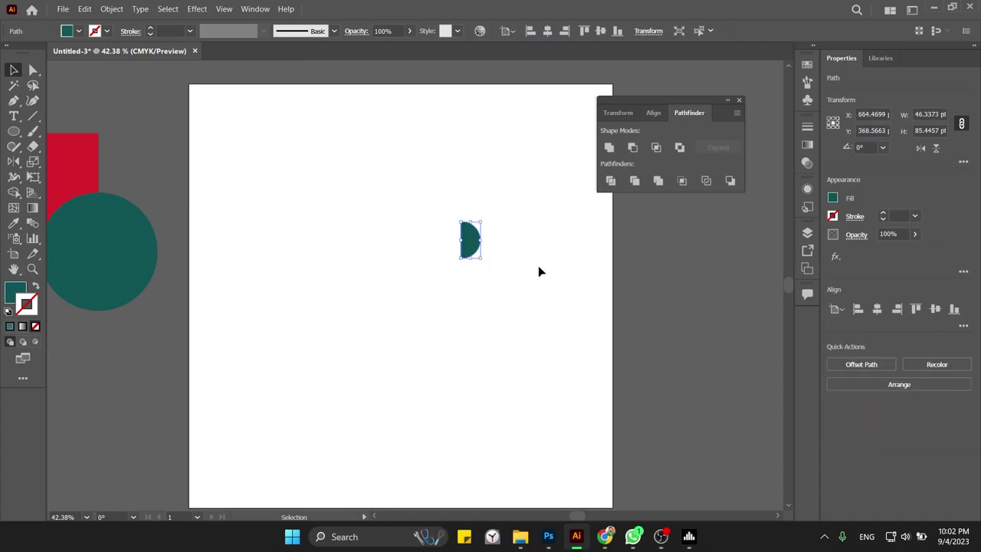
pyautogui.hotkey('ctrl', 'z')
pyautogui.click(464, 261)
pyautogui.click(447, 255)
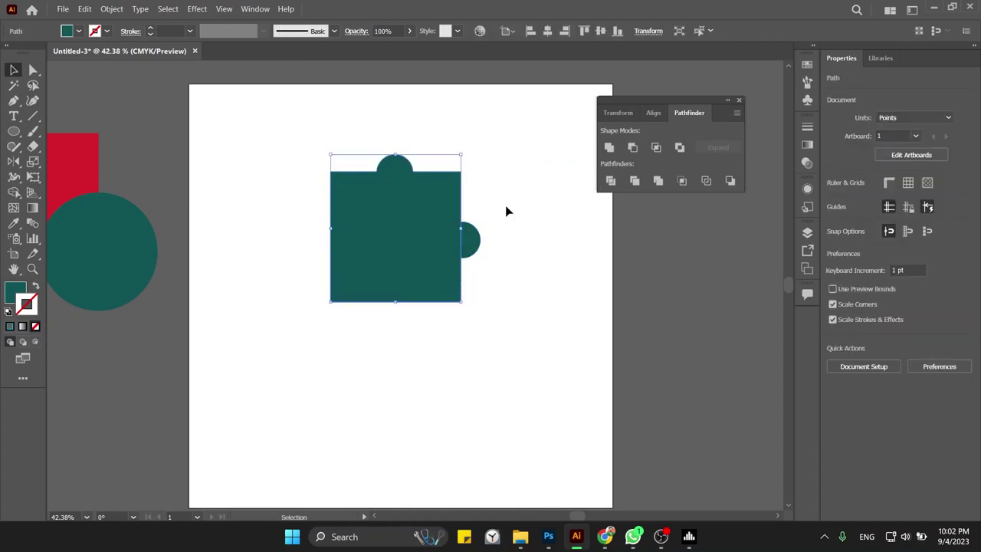
pyautogui.moveTo(498, 181); pyautogui.dragTo(352, 360)
pyautogui.click(534, 197)
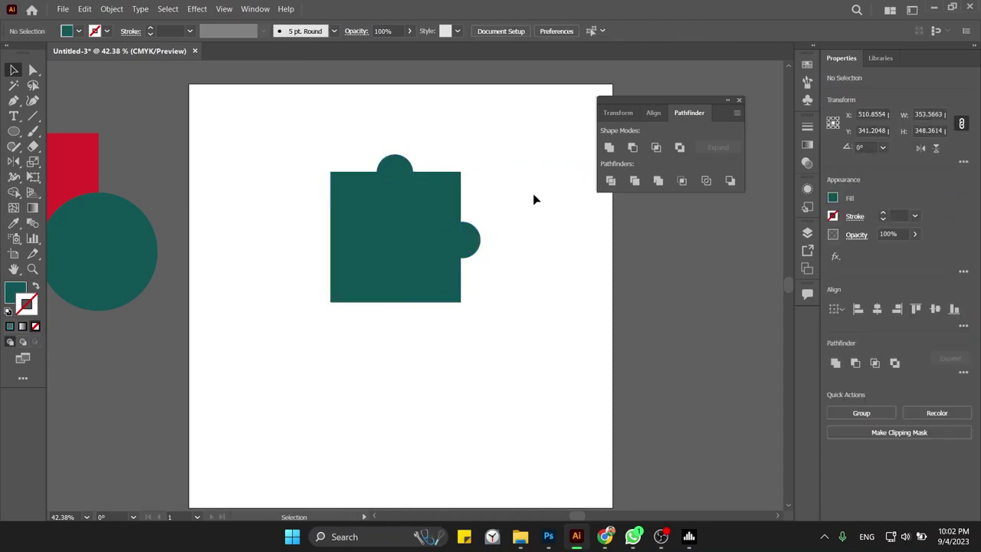
pyautogui.click(403, 228)
# - Eyedropper the red fill onto the teal puzzle square
pyautogui.press('i')
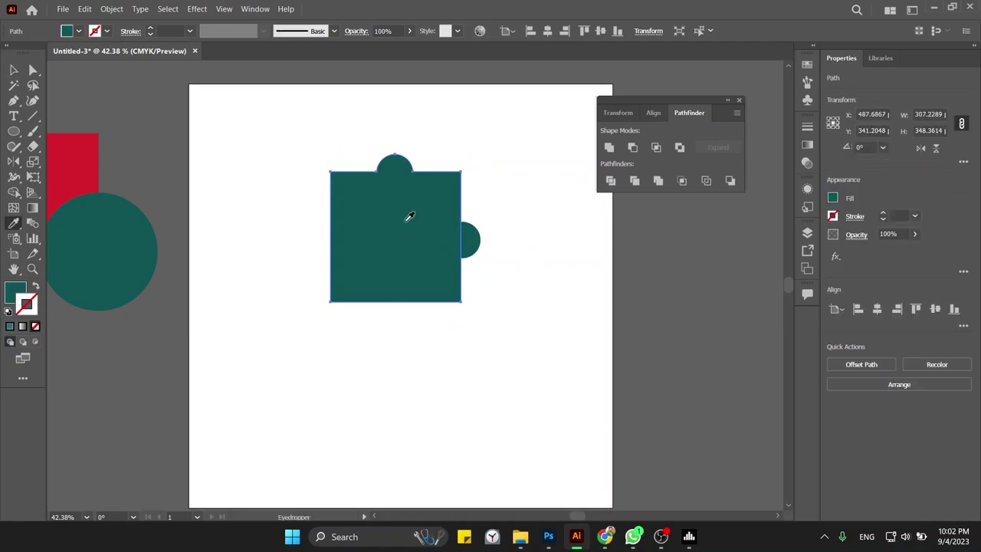
pyautogui.click(95, 153)
pyautogui.press('v')
pyautogui.click(247, 123)
pyautogui.click(374, 177)
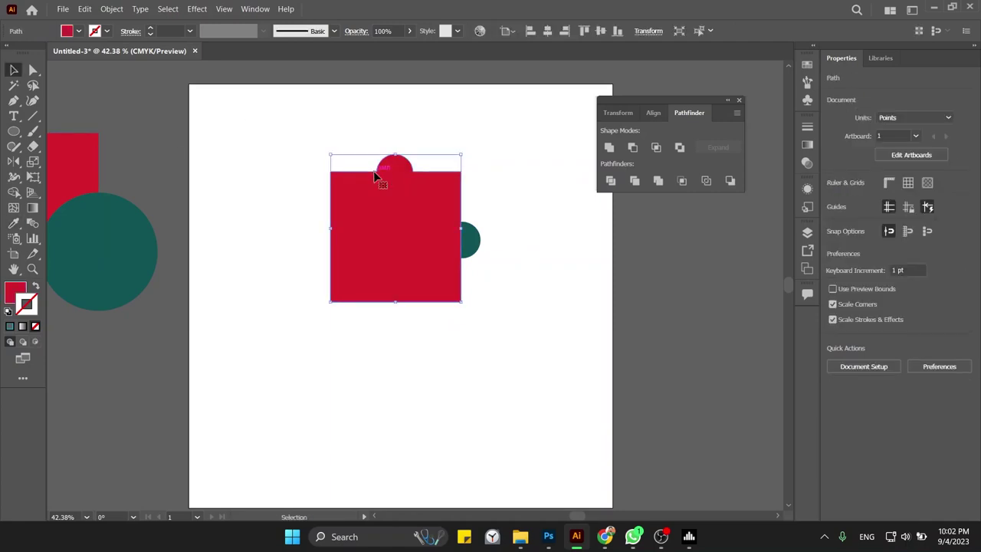
# - Bring the small teal circle to front and Minus Front it out of the red square
pyautogui.click(471, 242)
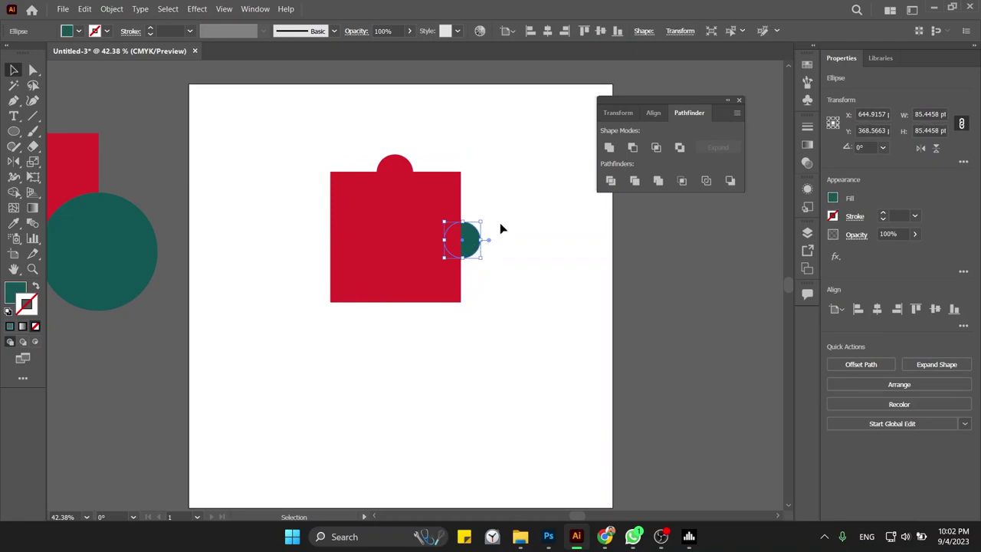
pyautogui.rightClick(473, 243)
pyautogui.moveTo(510, 460)
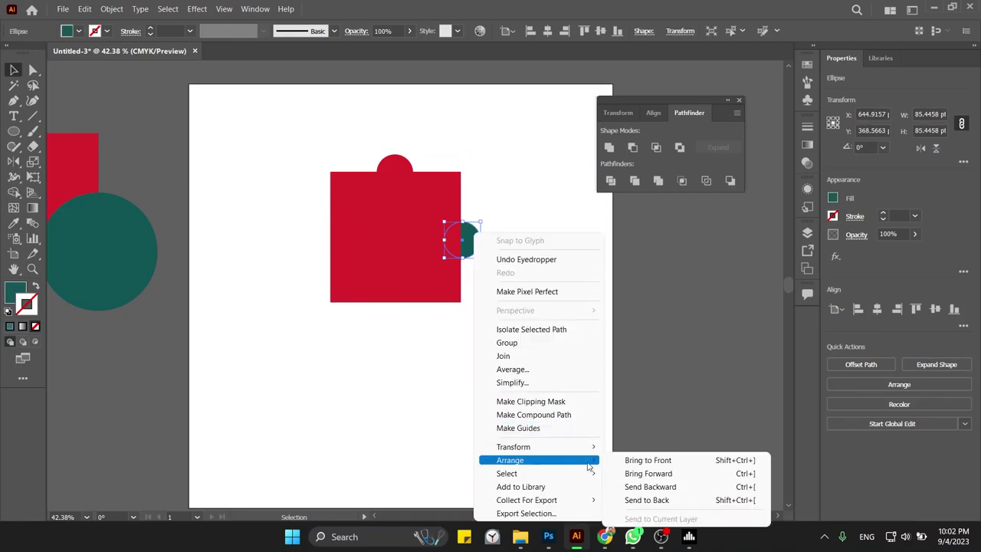
pyautogui.click(643, 473)
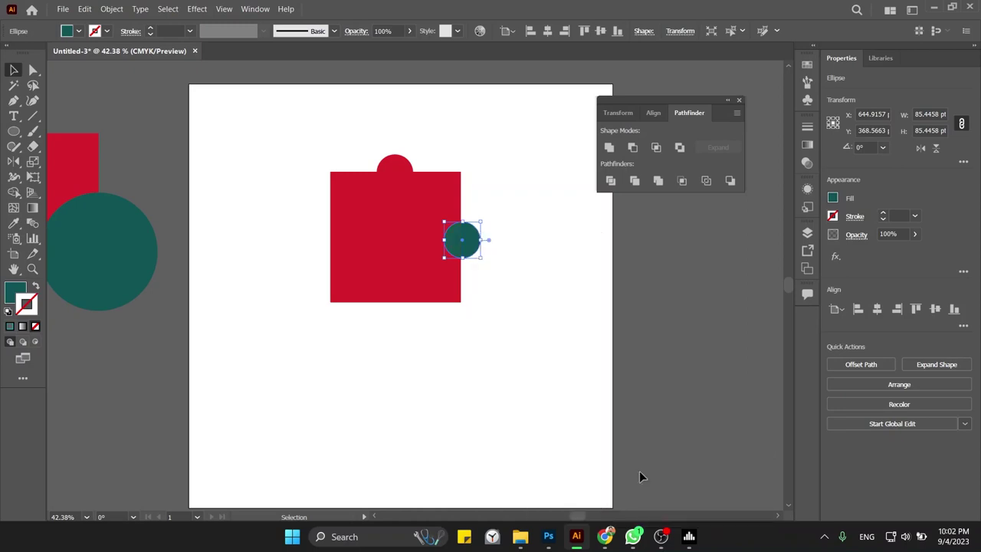
pyautogui.click(503, 219)
pyautogui.click(466, 233)
pyautogui.keyDown('shift'); pyautogui.click(421, 299); pyautogui.keyUp('shift')
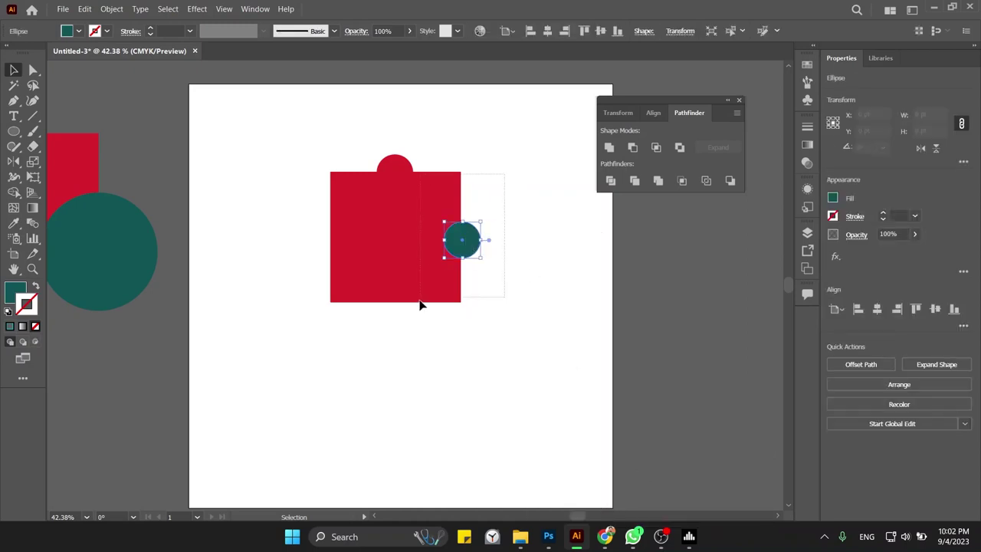
pyautogui.click(633, 147)
pyautogui.click(526, 306)
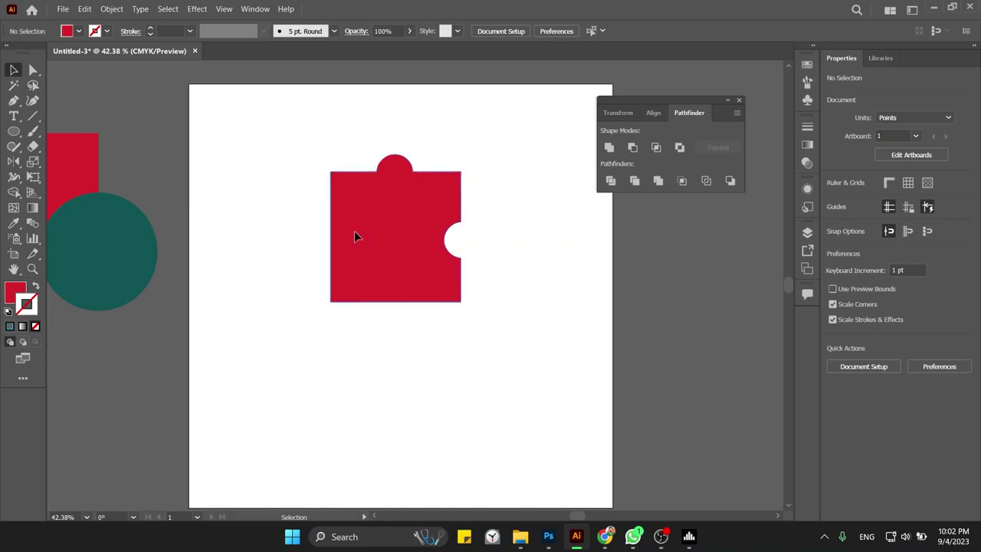
# - Delete the red puzzle piece and Alt-drag a fresh red square and teal circle onto the artboard
pyautogui.moveTo(354, 232); pyautogui.dragTo(230, 338)
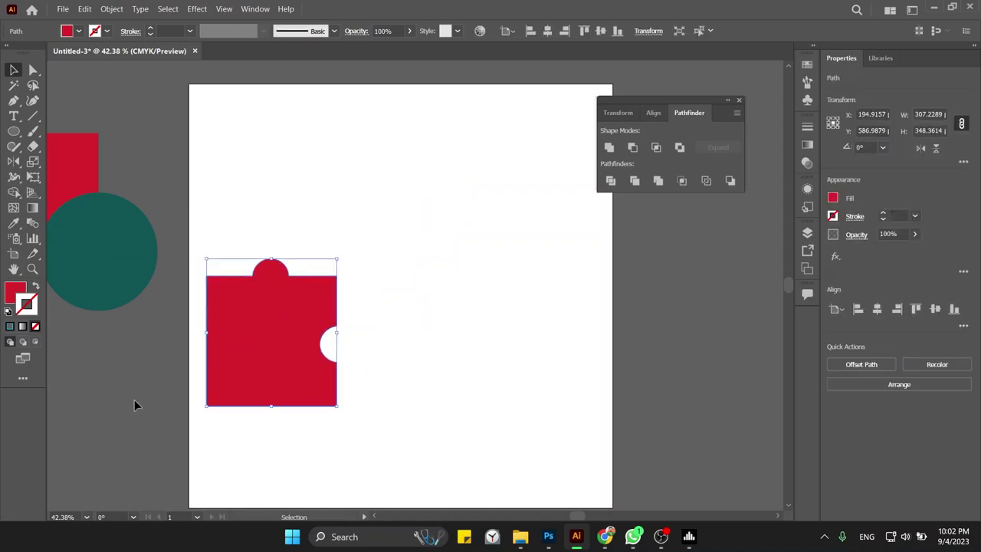
pyautogui.press('Delete')
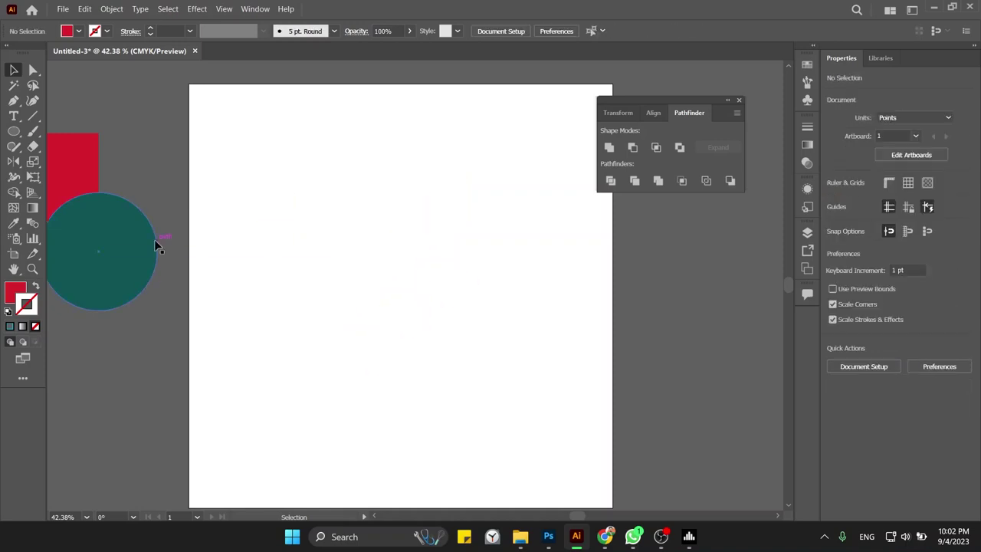
pyautogui.moveTo(63, 302)
pyautogui.mouseDown()
pyautogui.moveTo(83, 222)
pyautogui.moveTo(428, 264)
pyautogui.mouseUp()
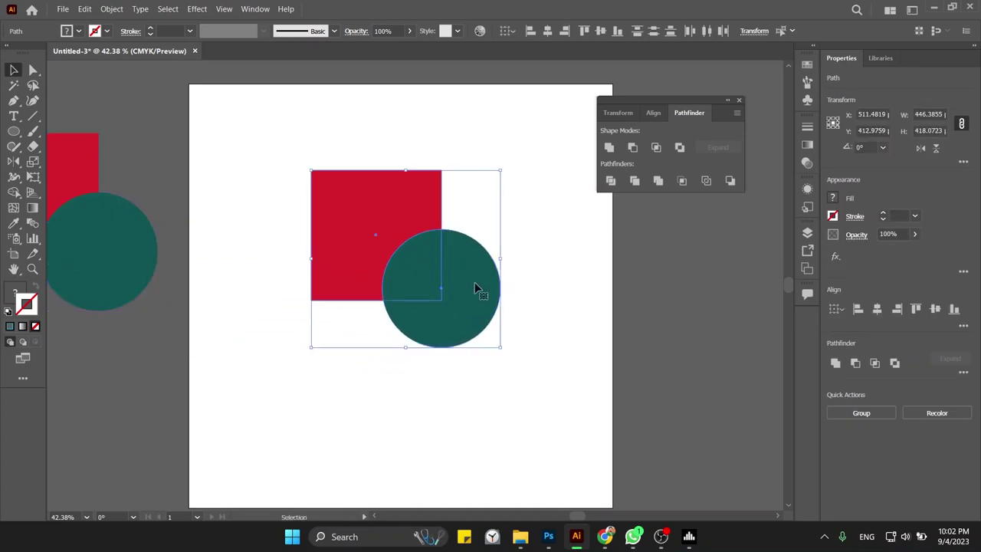
pyautogui.click(559, 308)
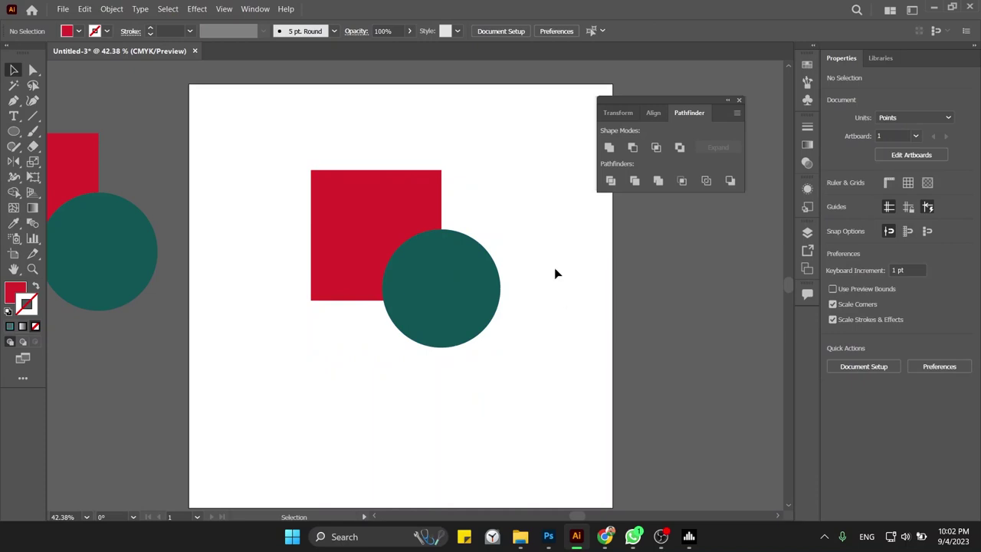
pyautogui.moveTo(516, 169); pyautogui.dragTo(357, 372)
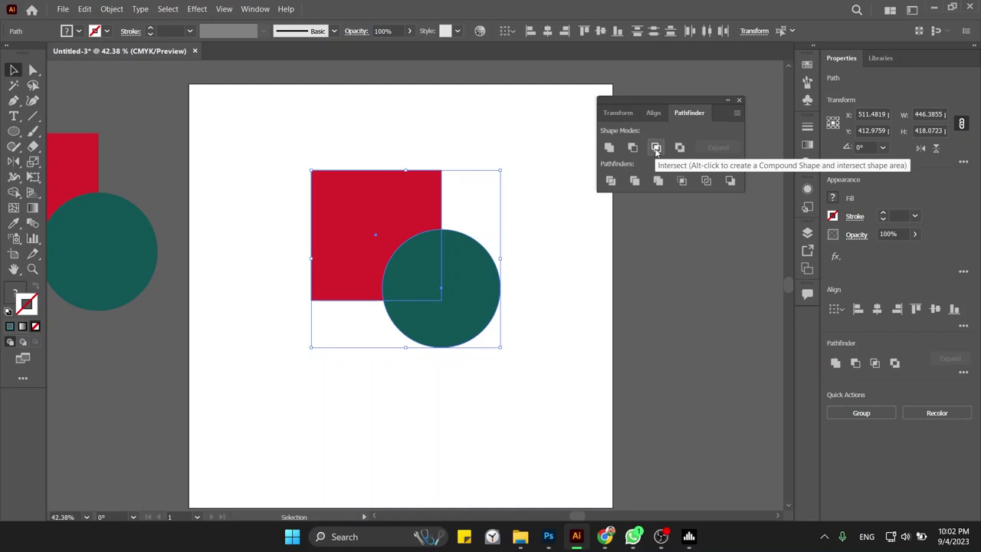
pyautogui.click(655, 147)
pyautogui.click(519, 269)
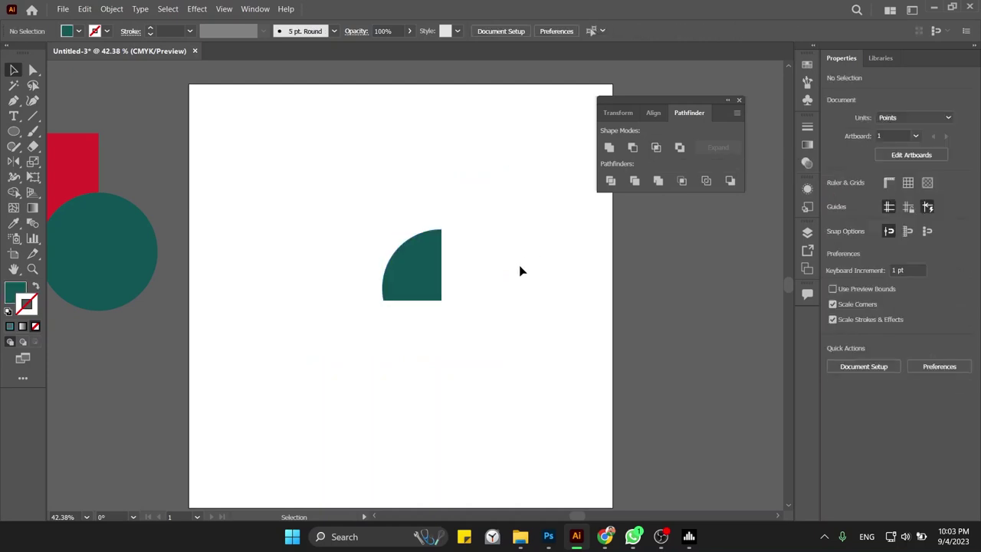
pyautogui.hotkey('ctrl', 'z')
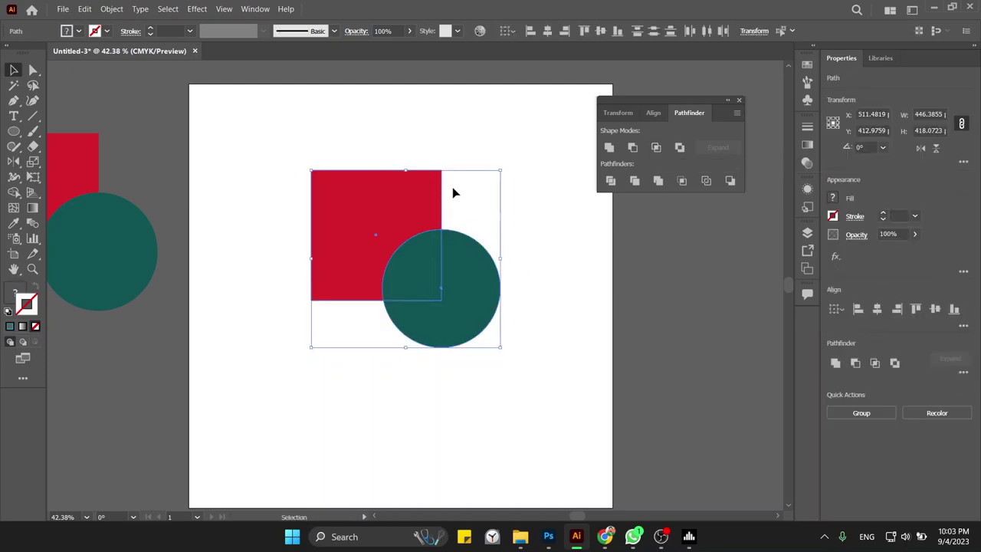
pyautogui.click(446, 194)
pyautogui.moveTo(342, 231)
pyautogui.mouseDown()
pyautogui.moveTo(287, 222)
pyautogui.moveTo(322, 197)
pyautogui.mouseUp()
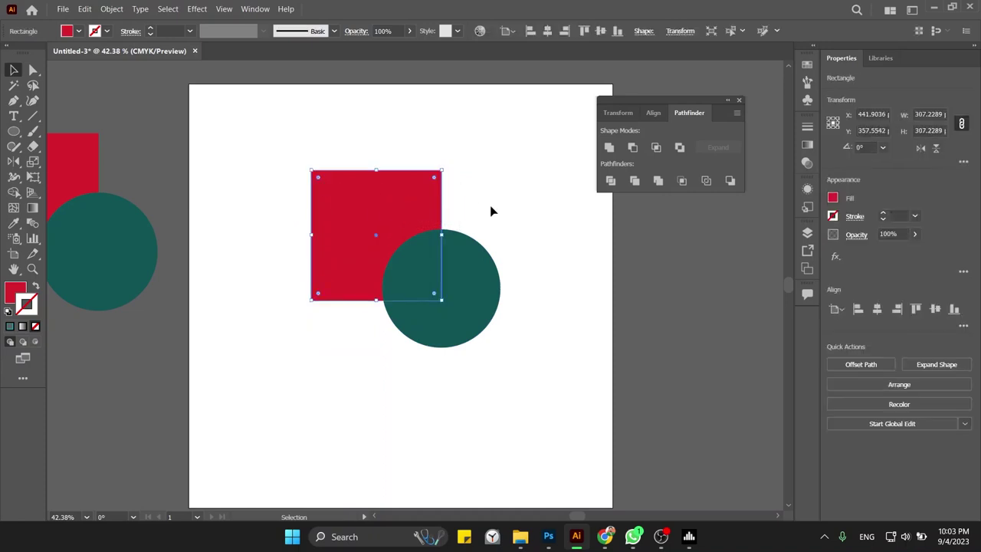
pyautogui.moveTo(491, 339); pyautogui.dragTo(467, 352)
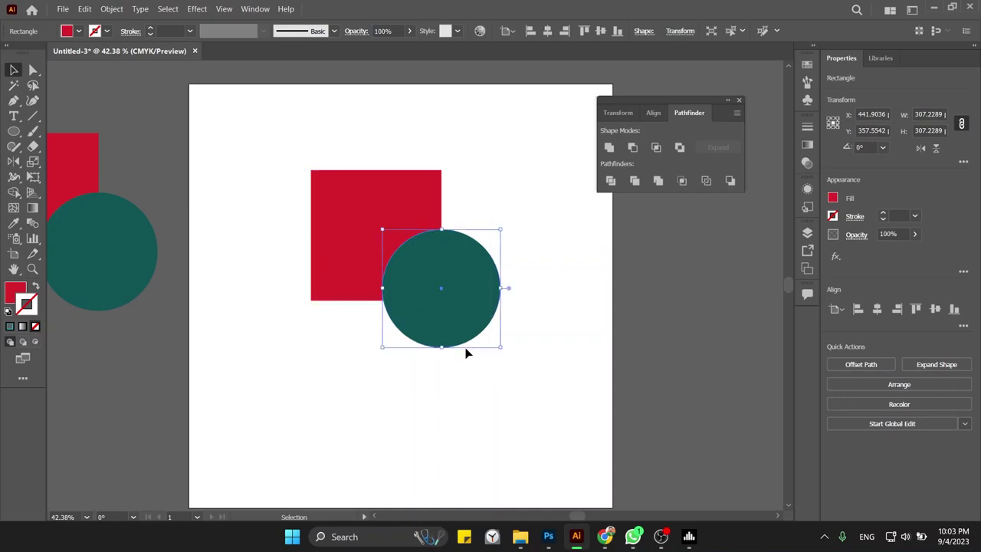
pyautogui.moveTo(516, 164); pyautogui.dragTo(330, 345)
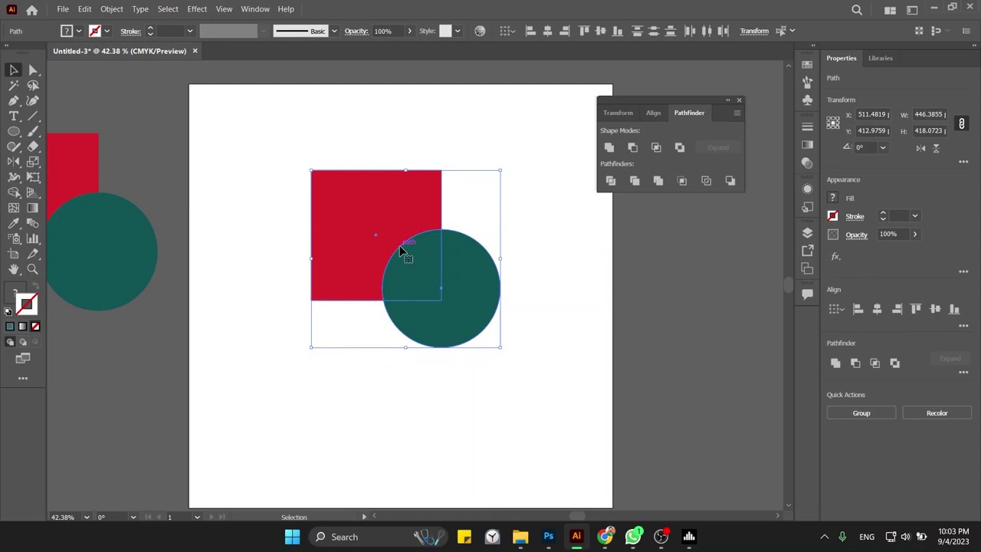
pyautogui.click(655, 147)
pyautogui.click(550, 226)
pyautogui.click(427, 277)
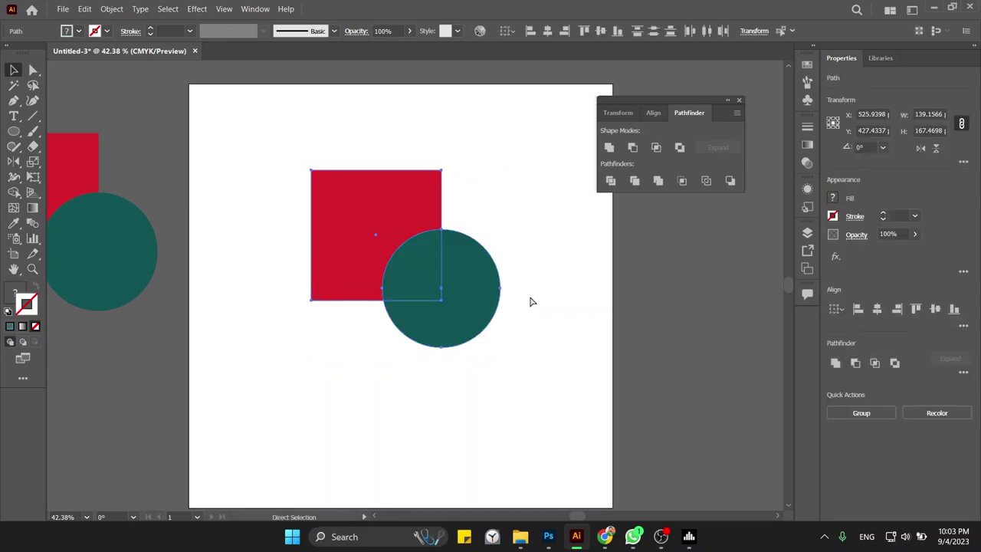
pyautogui.hotkey('ctrl', 'z')
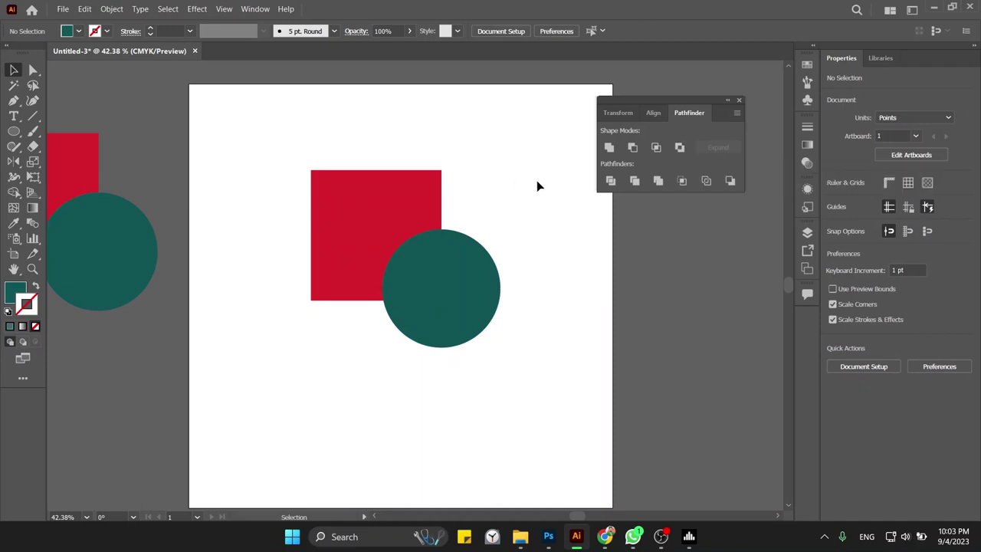
pyautogui.moveTo(536, 184); pyautogui.dragTo(335, 366)
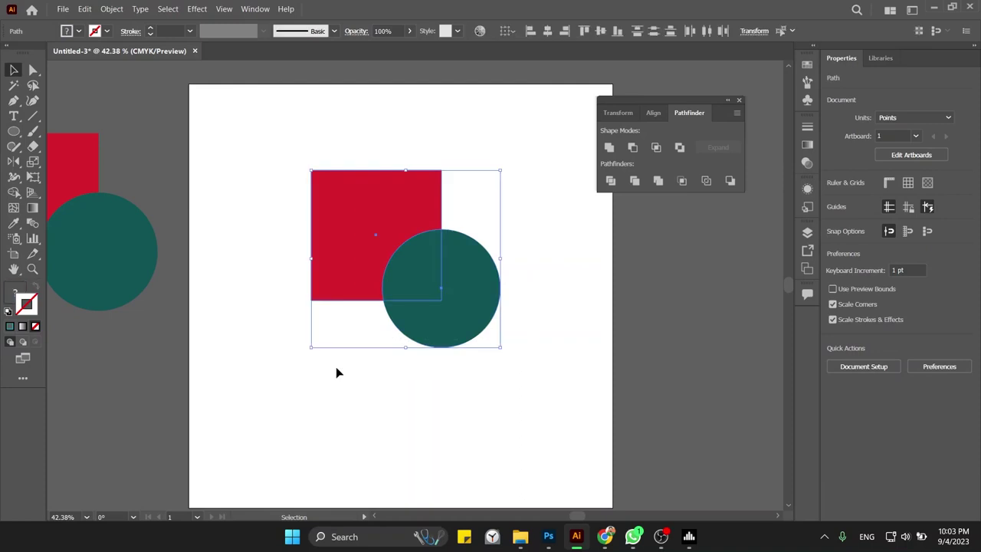
pyautogui.click(679, 147)
pyautogui.click(539, 227)
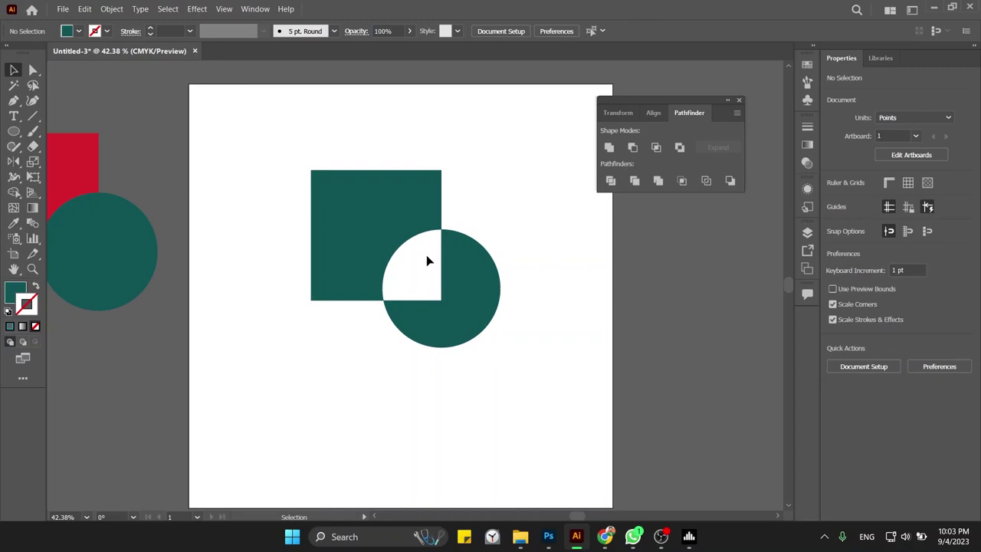
pyautogui.moveTo(427, 259); pyautogui.dragTo(425, 259)
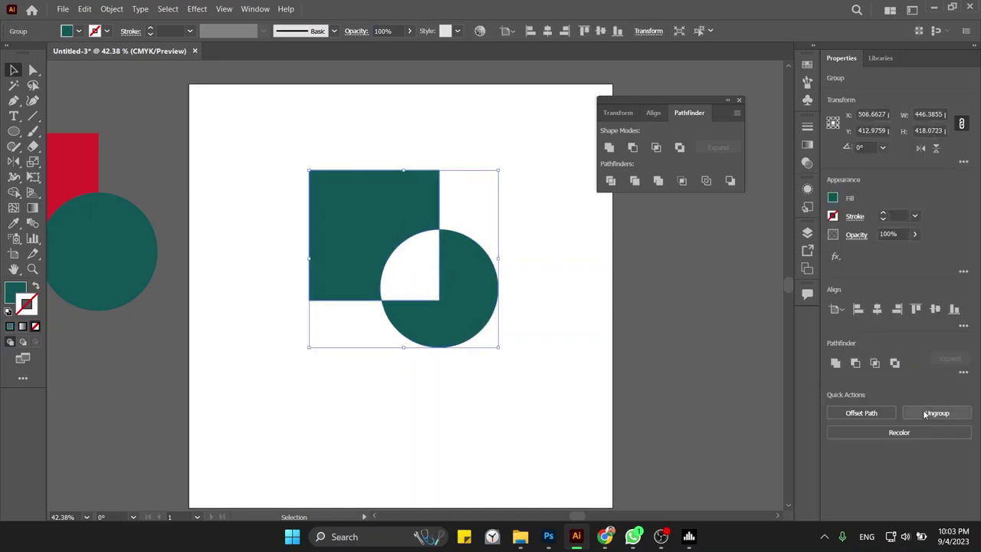
pyautogui.click(936, 412)
pyautogui.click(528, 317)
pyautogui.moveTo(485, 312); pyautogui.dragTo(576, 397)
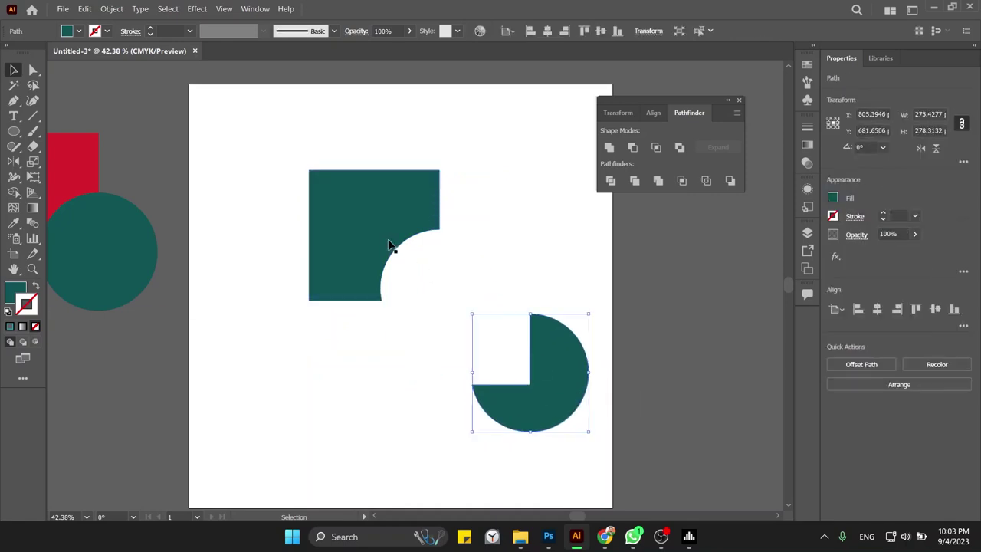
pyautogui.hotkey('ctrl', 'z')
pyautogui.click(566, 355)
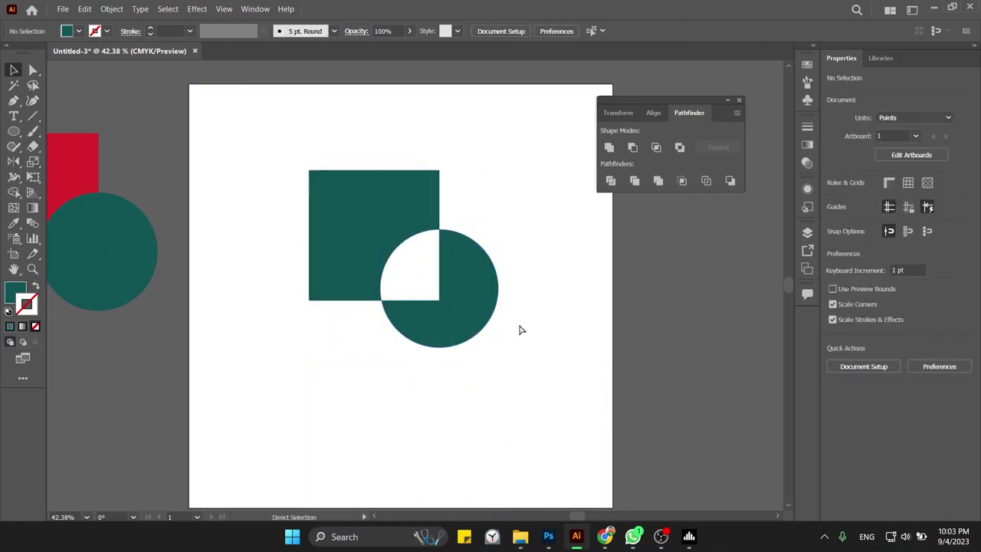
pyautogui.hotkey('ctrl', 'z')
pyautogui.hotkey('ctrl', 'z')
pyautogui.moveTo(466, 301); pyautogui.dragTo(485, 335)
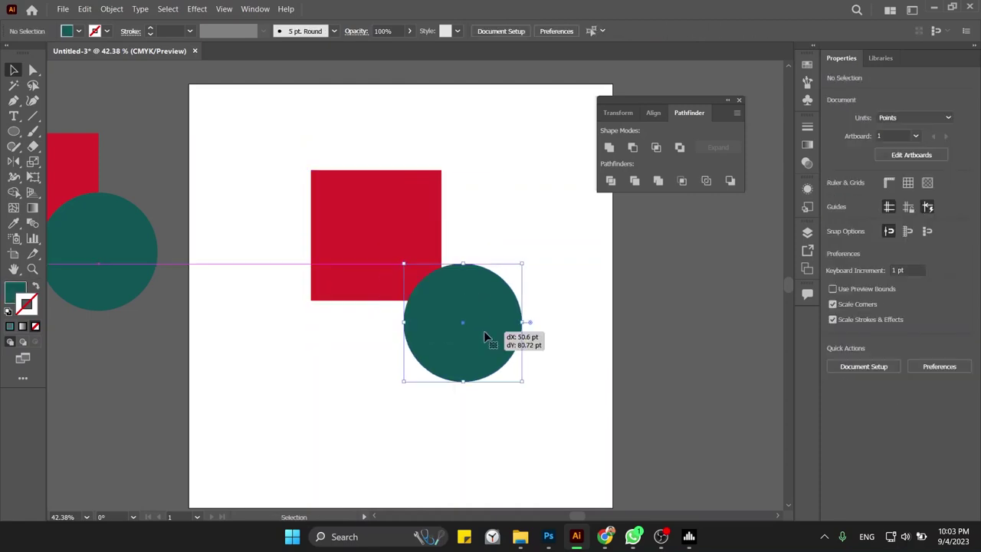
pyautogui.hotkey('ctrl', 'z')
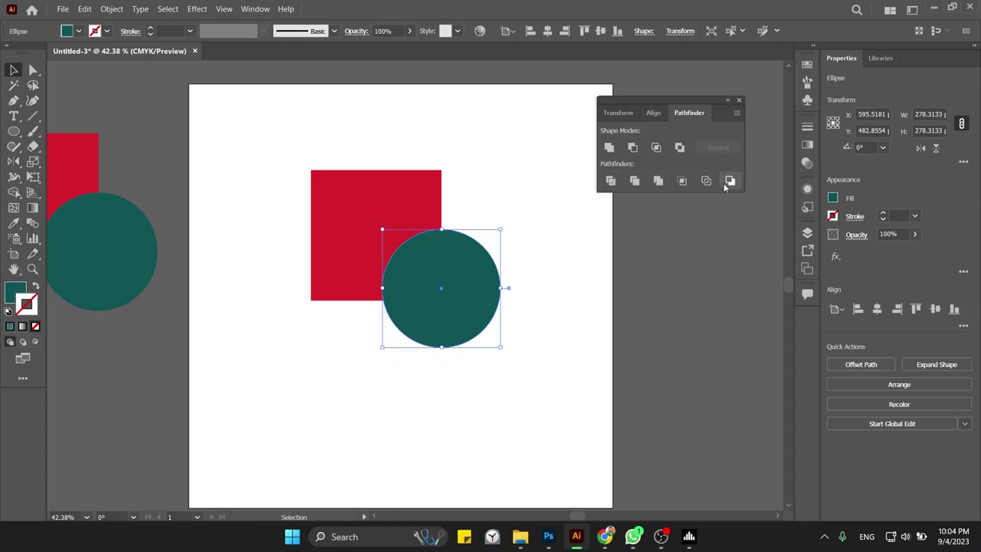
# - Move the red square and teal circle up-left and Divide them in the Pathfinder panel
pyautogui.moveTo(543, 201)
pyautogui.mouseDown()
pyautogui.moveTo(399, 313)
pyautogui.moveTo(403, 277)
pyautogui.mouseUp()
pyautogui.click(495, 179)
pyautogui.moveTo(495, 180); pyautogui.dragTo(312, 346)
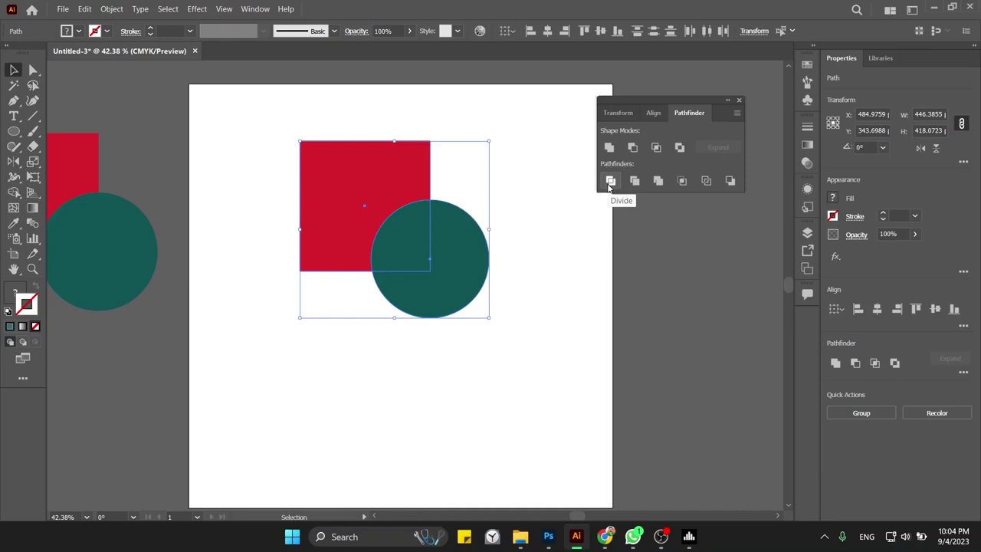
pyautogui.click(610, 183)
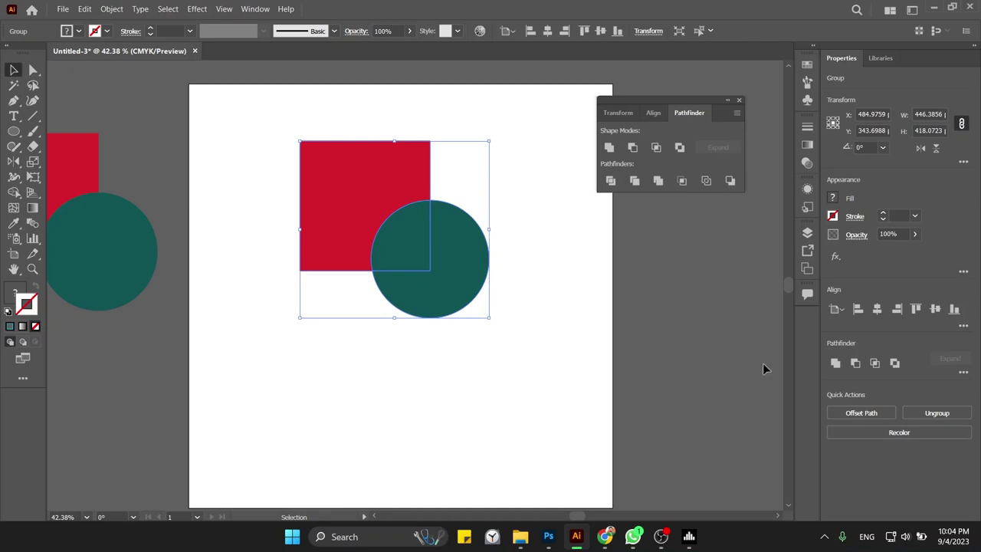
pyautogui.hotkey('ctrl', 'shift', 'g')
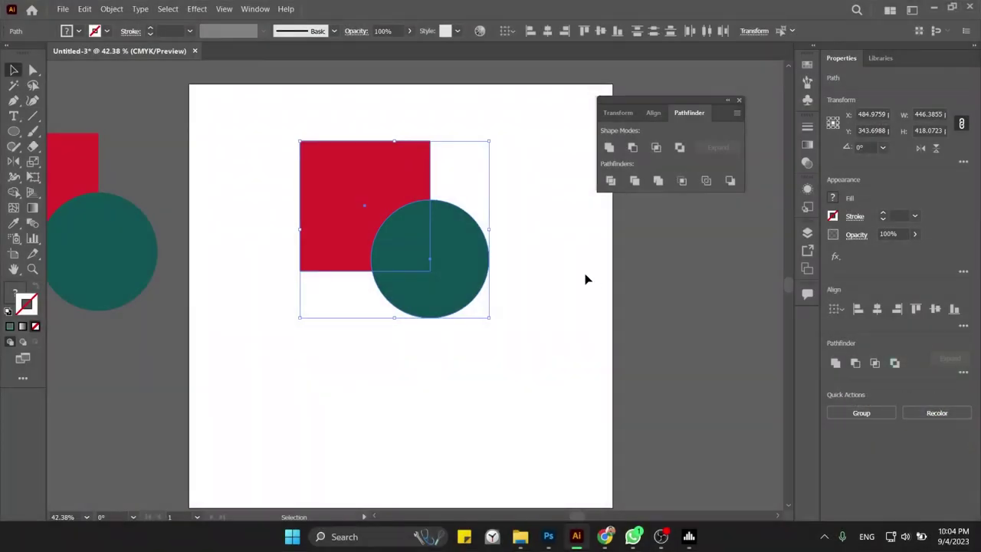
pyautogui.click(611, 181)
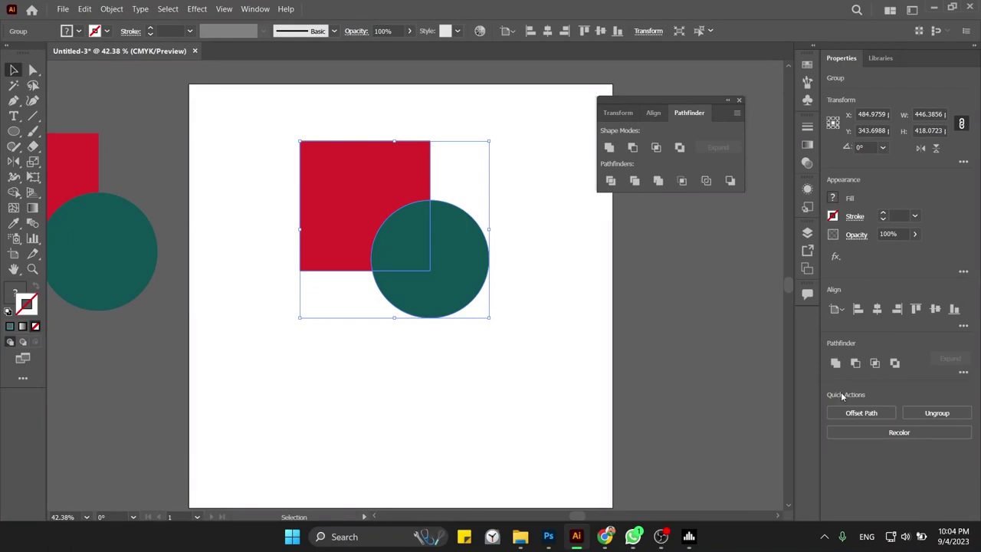
pyautogui.click(889, 413)
pyautogui.click(530, 282)
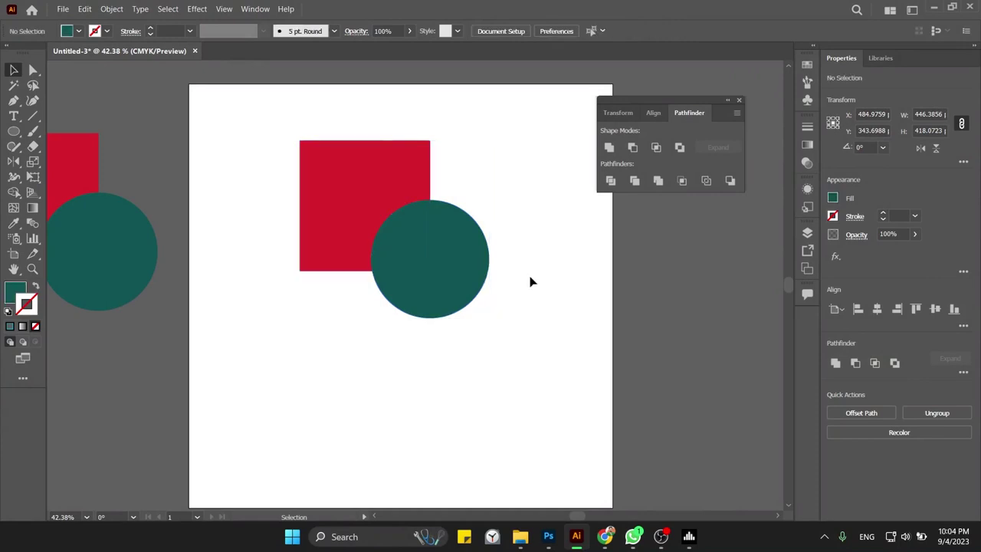
pyautogui.moveTo(511, 176); pyautogui.dragTo(440, 298)
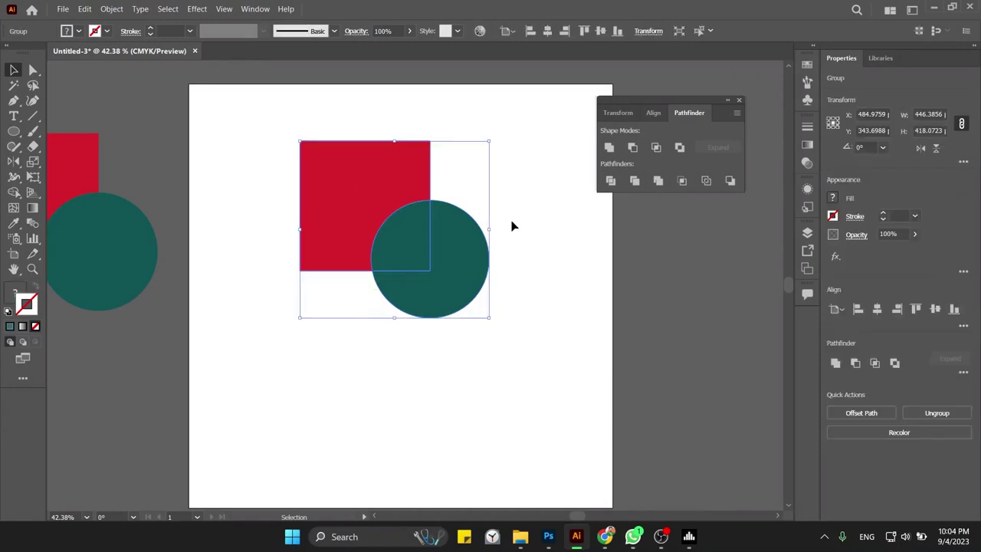
pyautogui.click(608, 181)
# - Ungroup the divided pieces, pull them apart to show the split, and undo
pyautogui.click(498, 203)
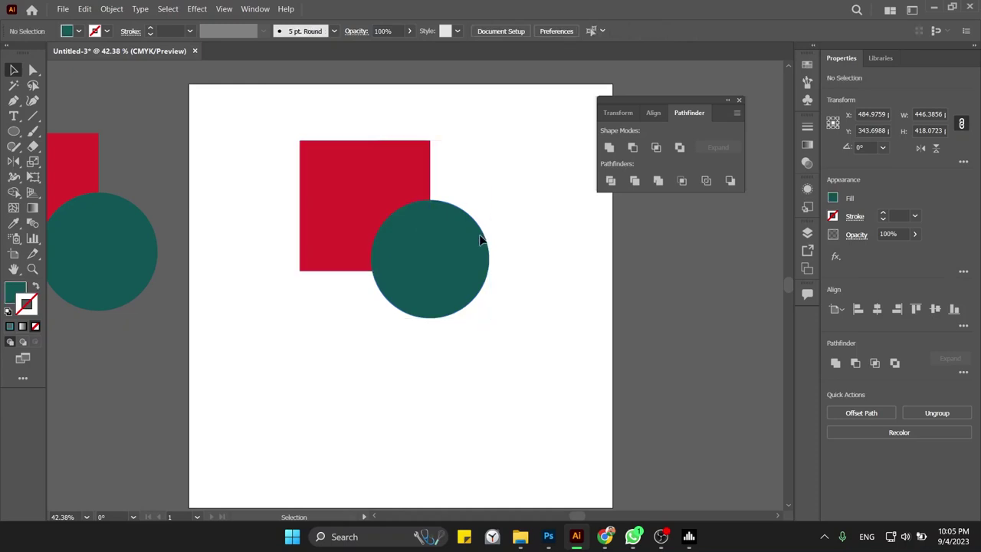
pyautogui.click(402, 302)
pyautogui.click(936, 413)
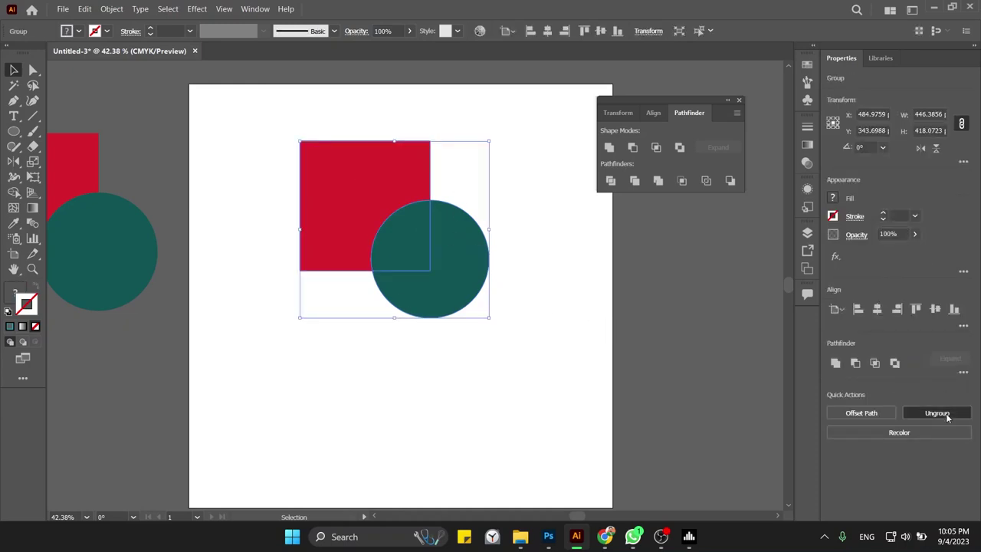
pyautogui.click(652, 333)
pyautogui.moveTo(483, 295); pyautogui.dragTo(548, 347)
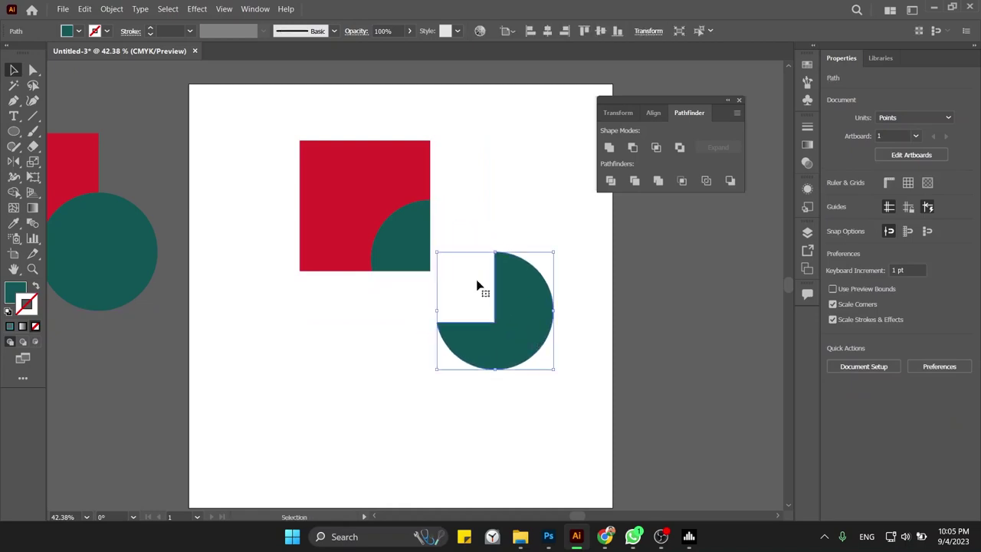
pyautogui.moveTo(412, 218); pyautogui.dragTo(481, 197)
pyautogui.moveTo(383, 187); pyautogui.dragTo(340, 155)
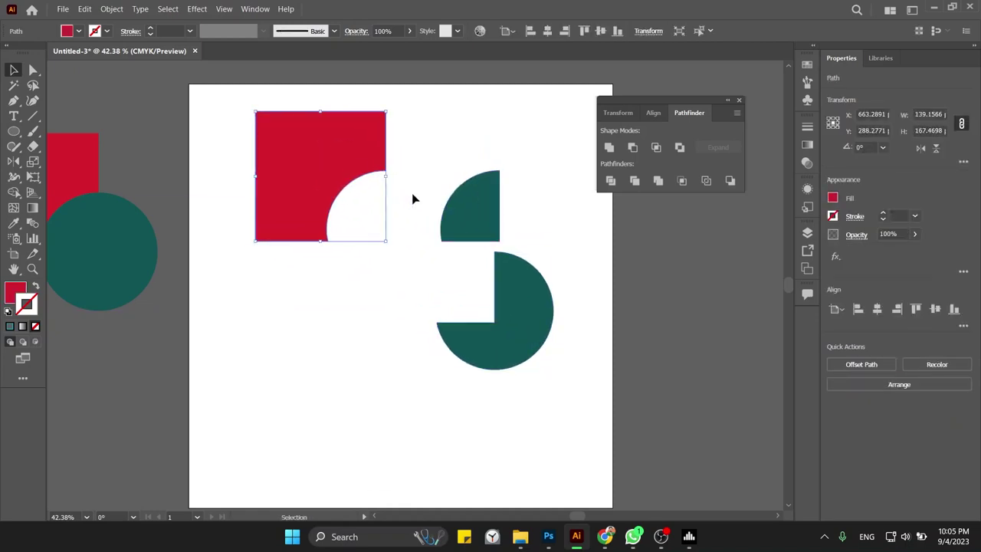
pyautogui.press('a')
pyautogui.hotkey('ctrl', 'z')
pyautogui.hotkey('ctrl', 'z')
pyautogui.hotkey('ctrl', 'z')
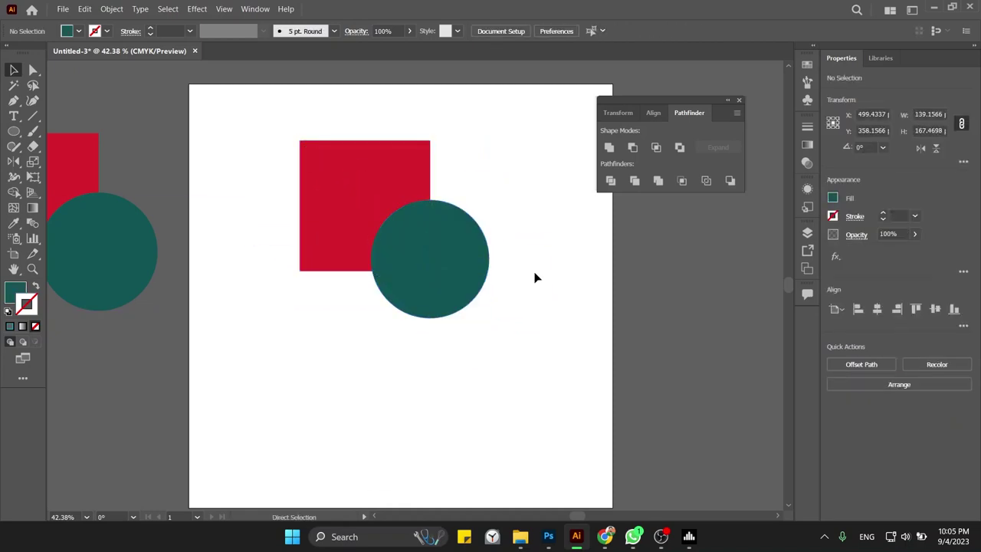
# - Pull the circle's outer and quarter pieces apart again, then undo back together
pyautogui.moveTo(515, 184); pyautogui.dragTo(367, 310)
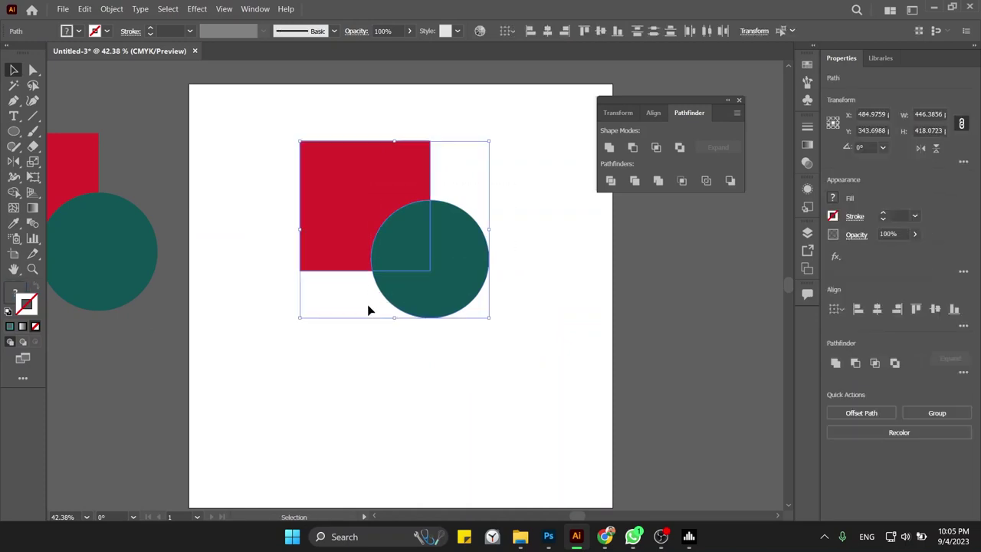
pyautogui.click(481, 332)
pyautogui.moveTo(458, 281); pyautogui.dragTo(506, 317)
pyautogui.moveTo(416, 256)
pyautogui.mouseDown()
pyautogui.moveTo(459, 201)
pyautogui.moveTo(300, 213)
pyautogui.mouseUp()
pyautogui.hotkey('ctrl', 'z')
pyautogui.hotkey('ctrl', 'z')
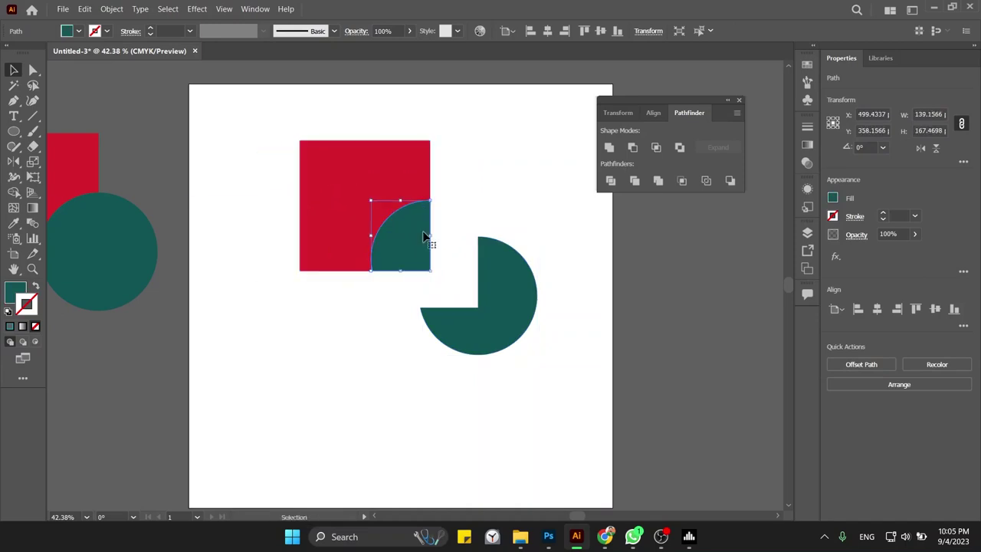
pyautogui.hotkey('ctrl', 'z')
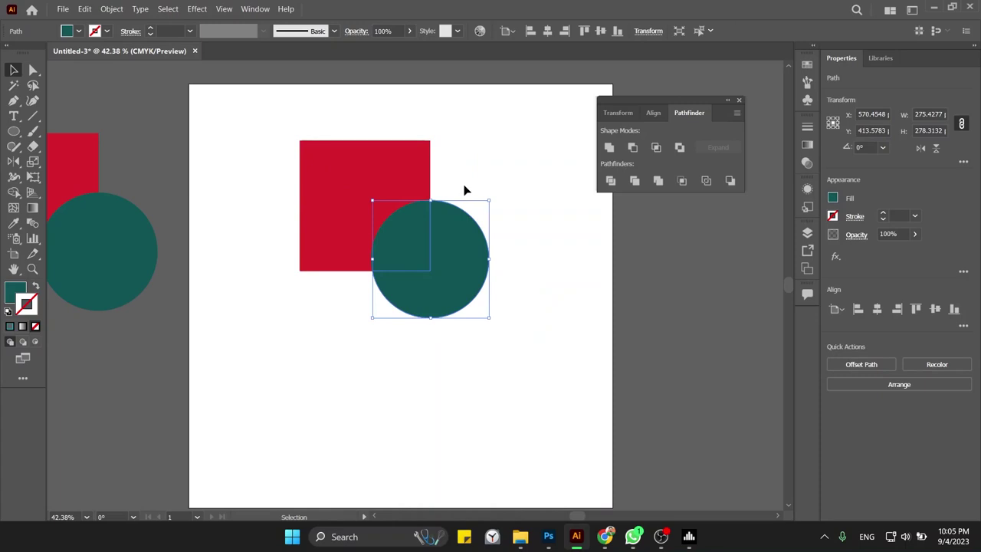
# - Move the intact red square and overlapping teal circle up-left on the artboard
pyautogui.moveTo(473, 183); pyautogui.dragTo(328, 314)
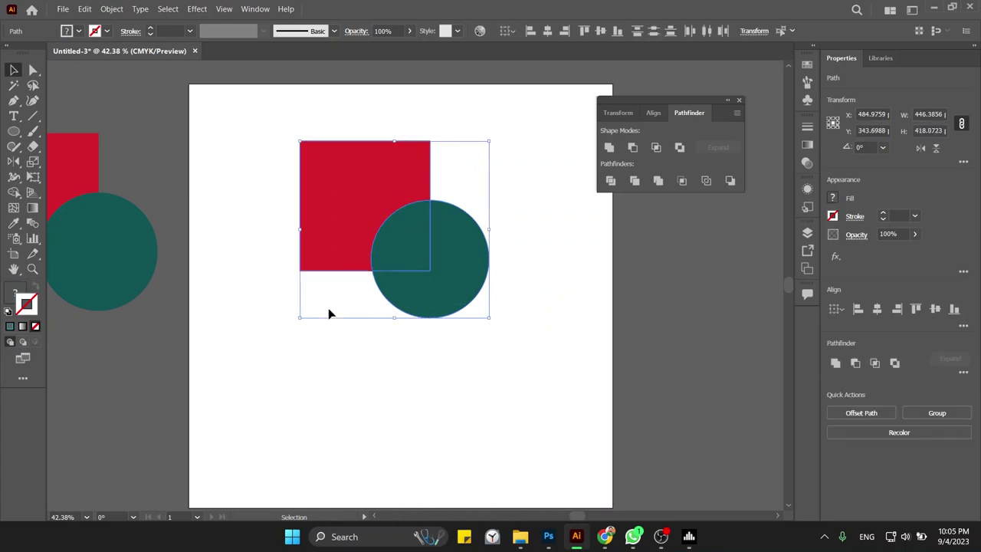
pyautogui.click(536, 279)
pyautogui.moveTo(465, 253)
pyautogui.mouseDown()
pyautogui.moveTo(478, 283)
pyautogui.moveTo(537, 334)
pyautogui.moveTo(475, 307)
pyautogui.mouseUp()
pyautogui.moveTo(397, 198)
pyautogui.mouseDown()
pyautogui.moveTo(367, 186)
pyautogui.moveTo(396, 198)
pyautogui.mouseUp()
pyautogui.keyDown('shift'); pyautogui.click(414, 298); pyautogui.keyUp('shift')
pyautogui.moveTo(414, 297); pyautogui.dragTo(393, 235)
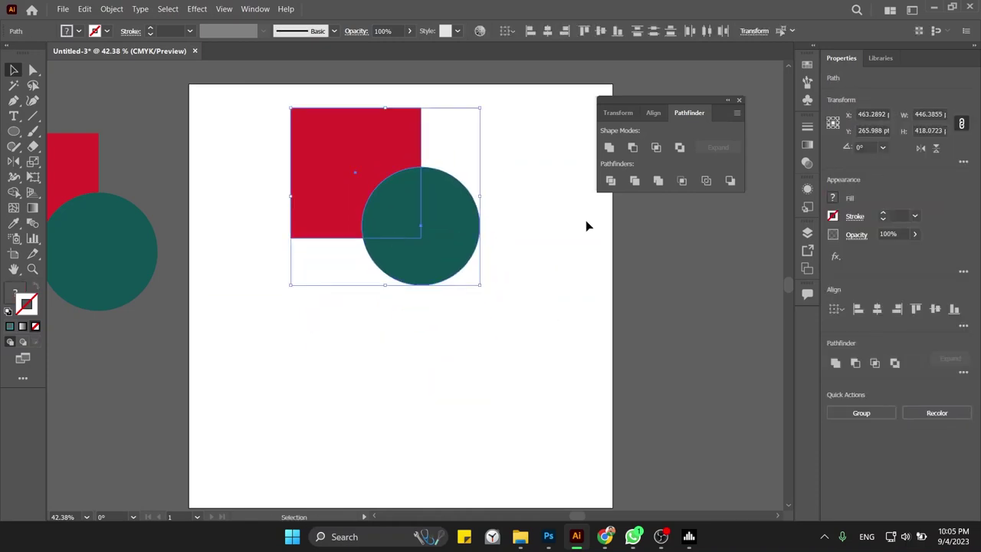
# - Trim the teal circle's overlap out of the red square and shift the result down-right
pyautogui.click(634, 181)
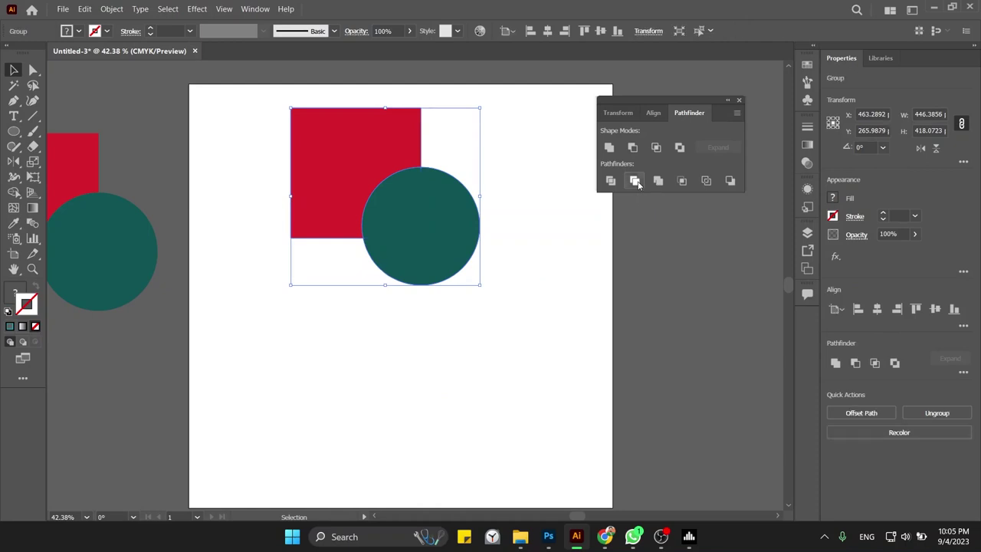
pyautogui.moveTo(449, 230); pyautogui.dragTo(462, 285)
pyautogui.click(536, 272)
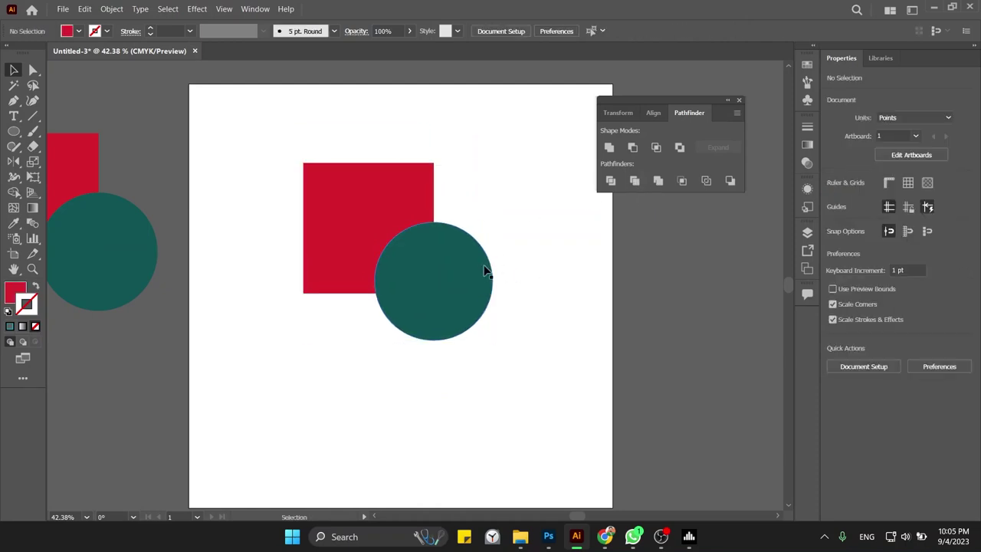
pyautogui.click(460, 280)
# - Ungroup, pull the circle aside to check the cut, undo, and reselect both shapes
pyautogui.click(924, 412)
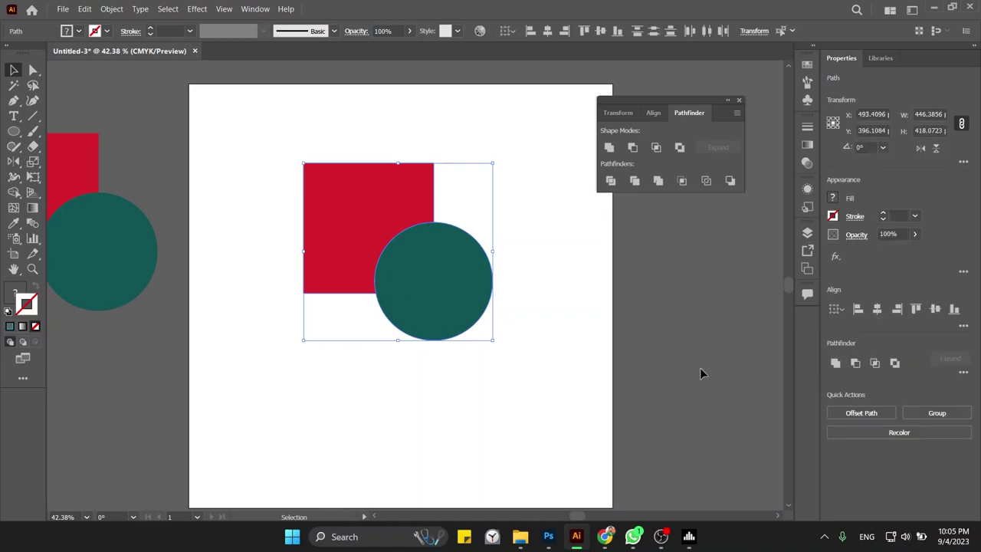
pyautogui.click(582, 329)
pyautogui.moveTo(430, 292); pyautogui.dragTo(497, 354)
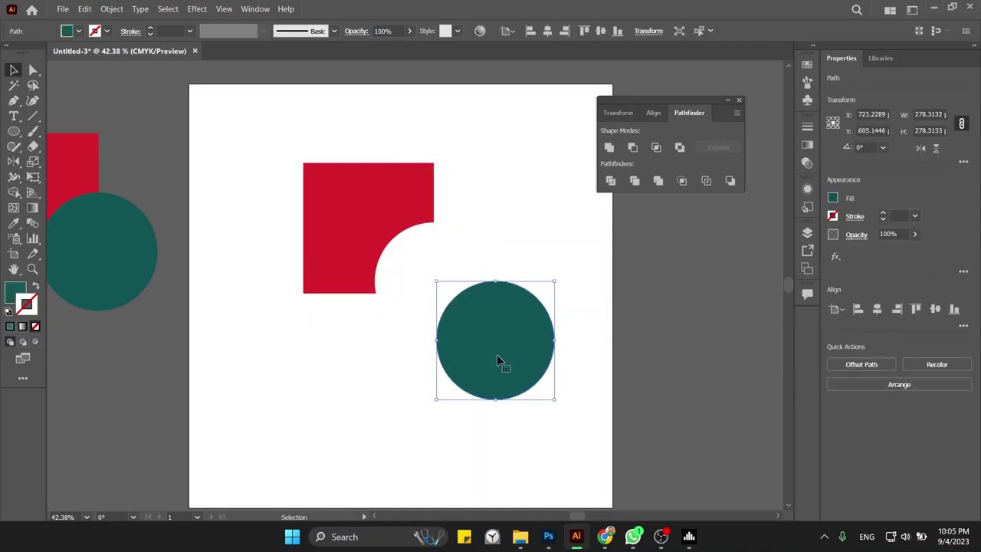
pyautogui.hotkey('ctrl', 'z')
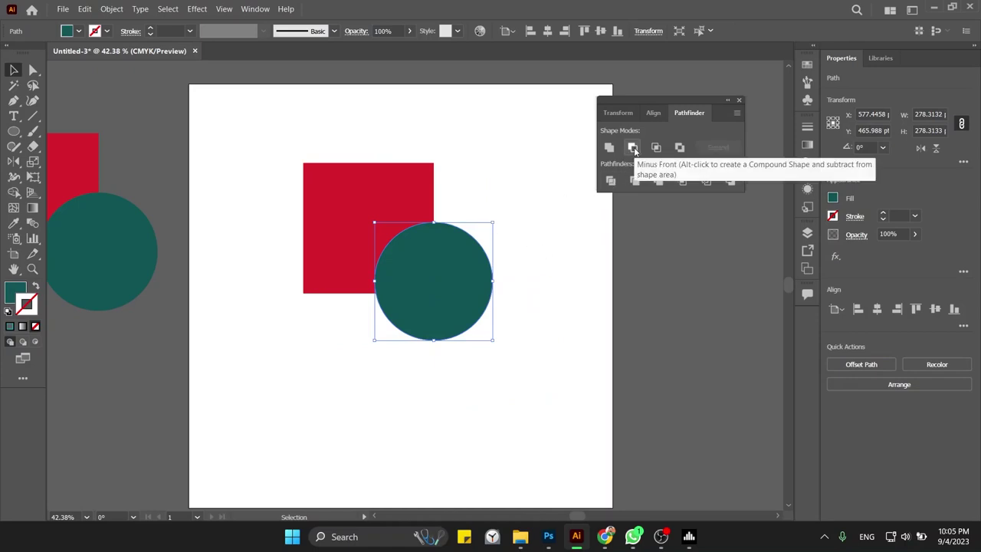
pyautogui.keyDown('shift'); pyautogui.click(424, 156); pyautogui.keyUp('shift')
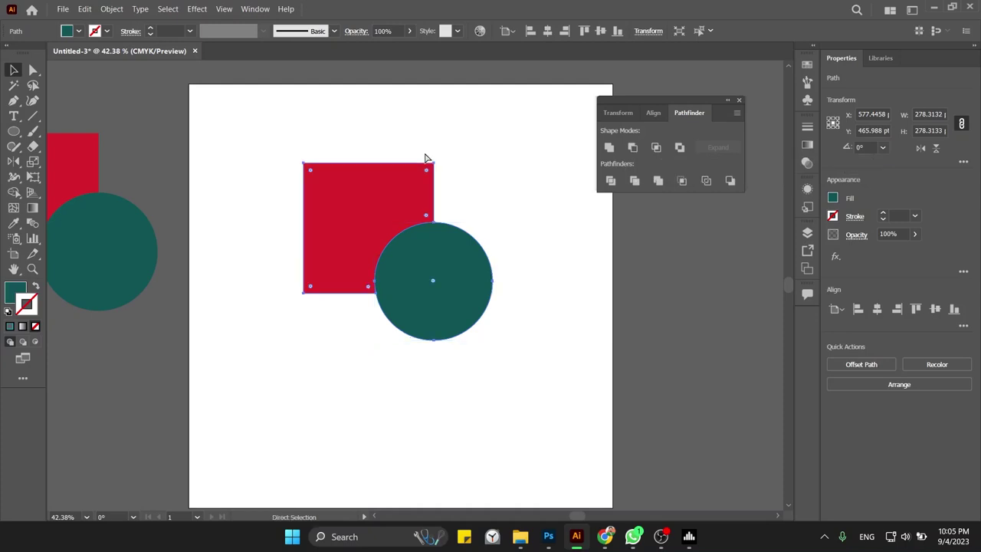
pyautogui.click(529, 209)
pyautogui.moveTo(489, 216); pyautogui.dragTo(345, 292)
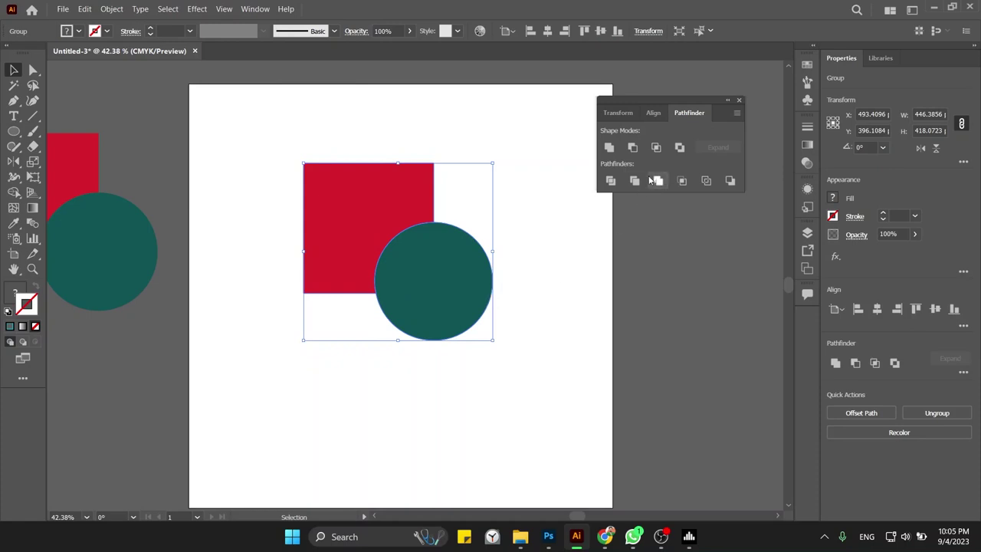
# - Try Minus Front on the square and circle, then undo it
pyautogui.click(632, 148)
pyautogui.click(514, 238)
pyautogui.moveTo(488, 253)
pyautogui.mouseDown()
pyautogui.moveTo(409, 313)
pyautogui.moveTo(410, 343)
pyautogui.mouseUp()
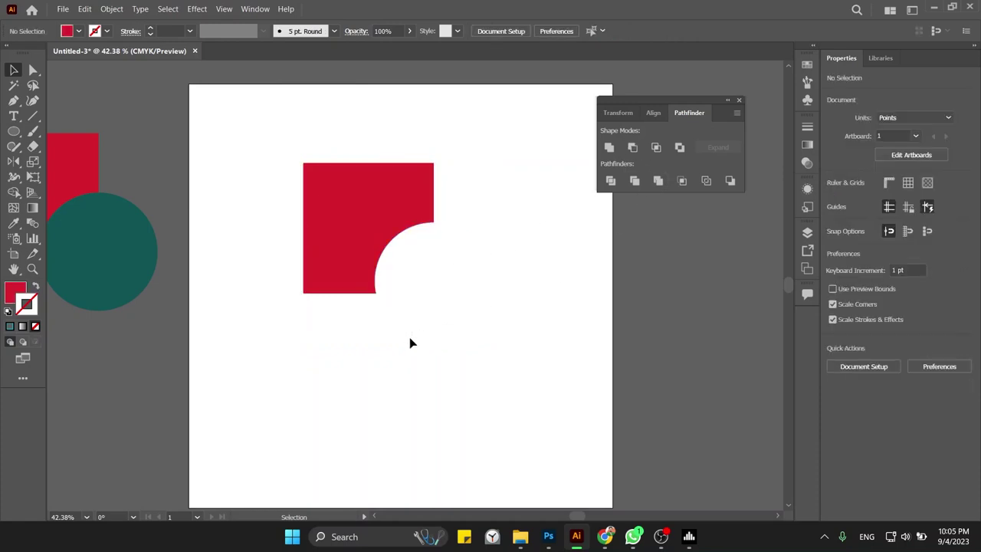
pyautogui.moveTo(463, 236)
pyautogui.mouseDown()
pyautogui.moveTo(392, 244)
pyautogui.moveTo(372, 306)
pyautogui.mouseUp()
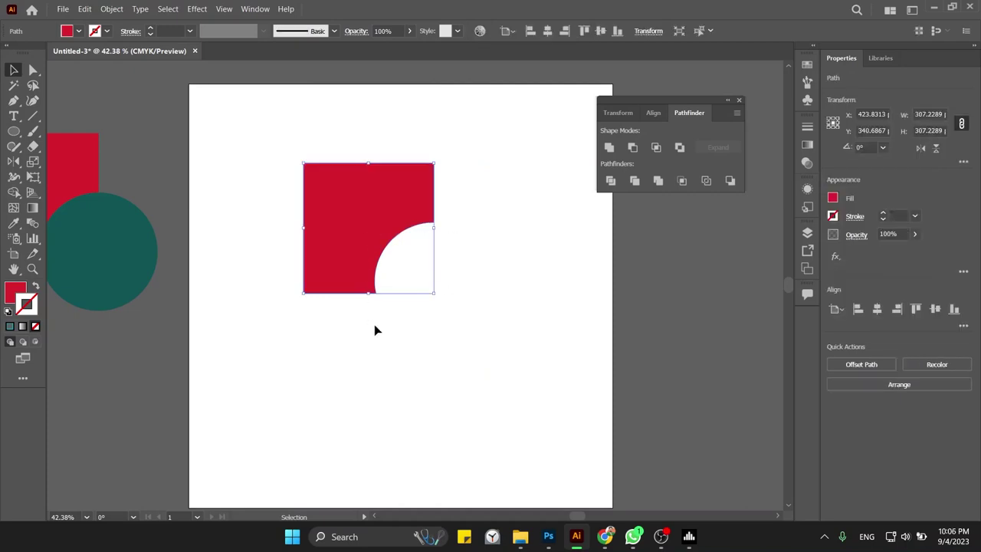
pyautogui.hotkey('ctrl', 'z')
pyautogui.click(635, 181)
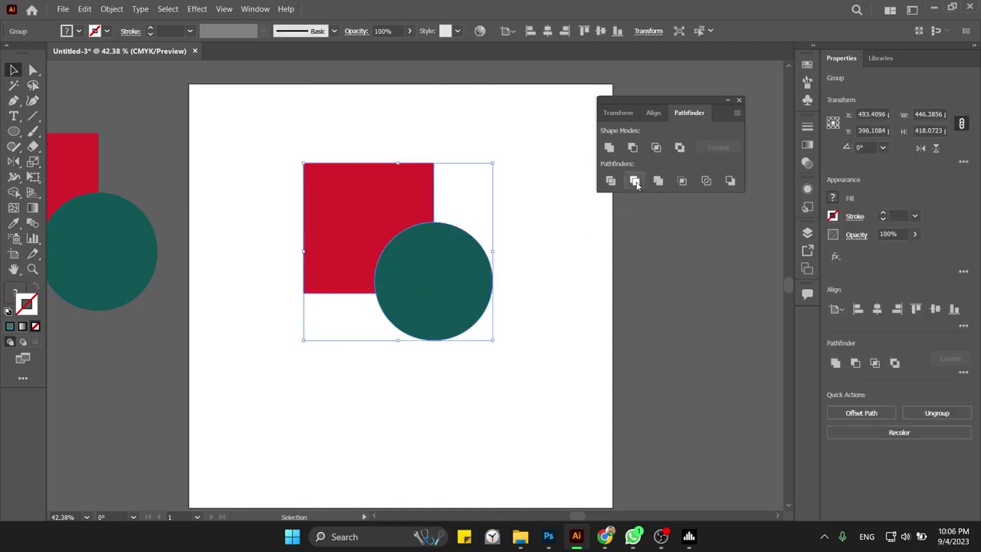
pyautogui.click(533, 241)
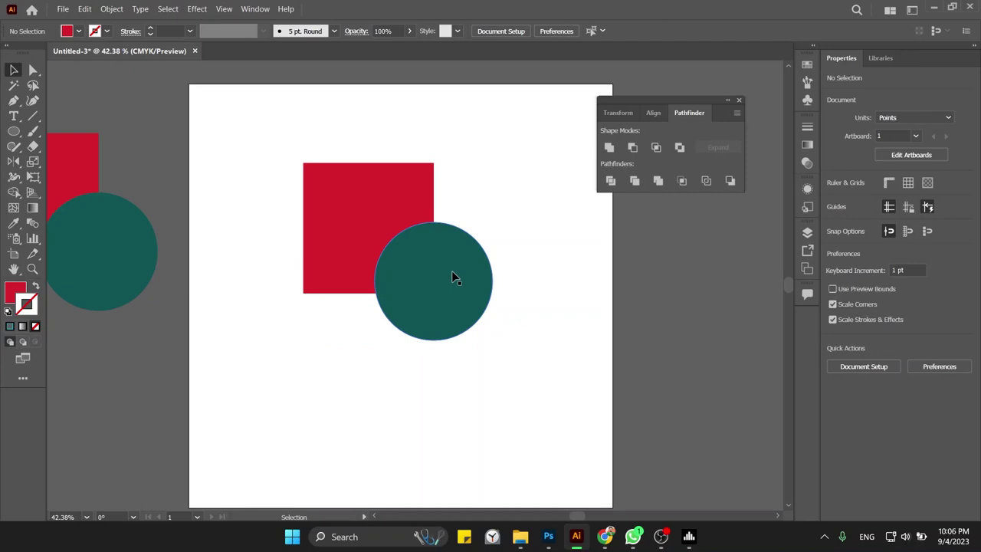
# - Select the teal circle and red square individually, then select all
pyautogui.moveTo(452, 277)
pyautogui.mouseDown()
pyautogui.moveTo(436, 278)
pyautogui.moveTo(512, 360)
pyautogui.mouseUp()
pyautogui.click(558, 344)
pyautogui.click(427, 305)
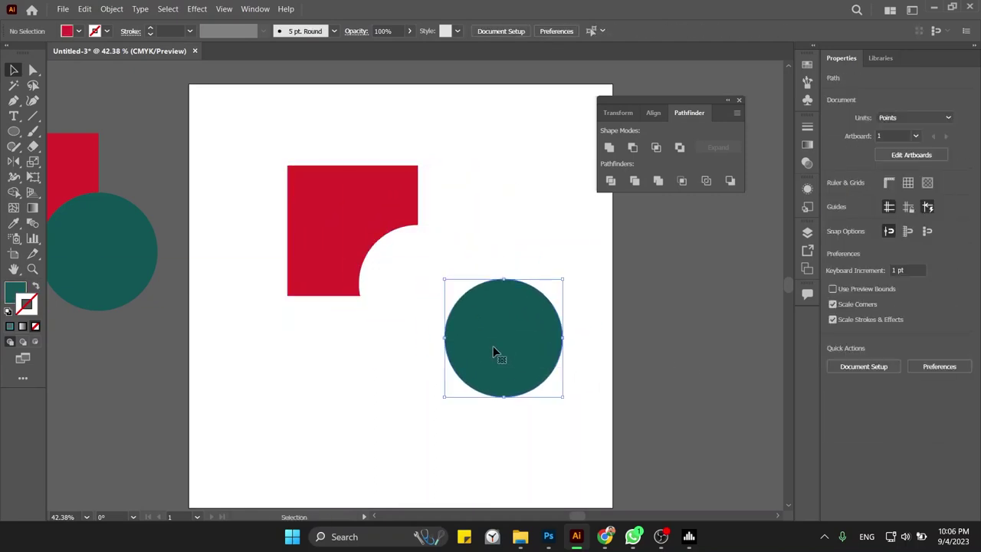
pyautogui.click(384, 242)
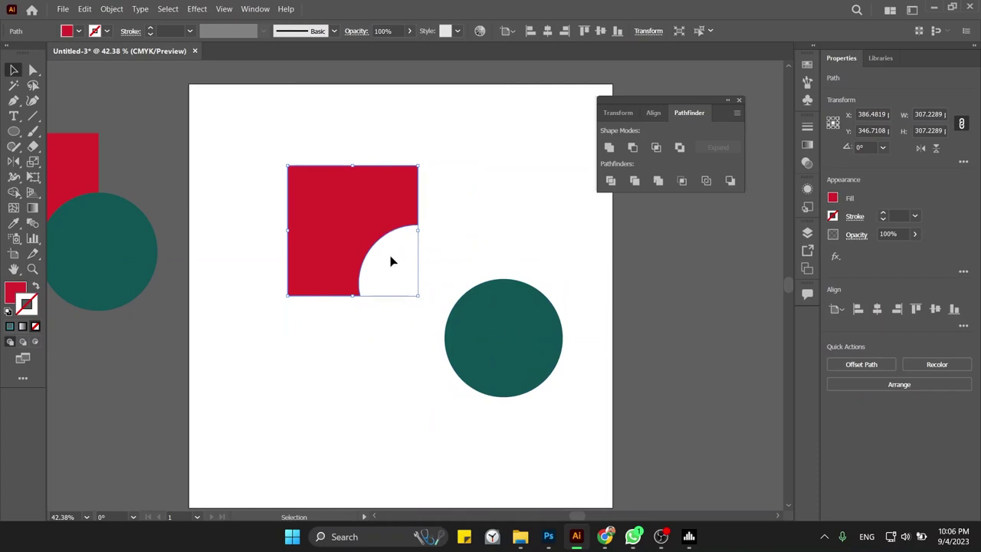
pyautogui.press('v')
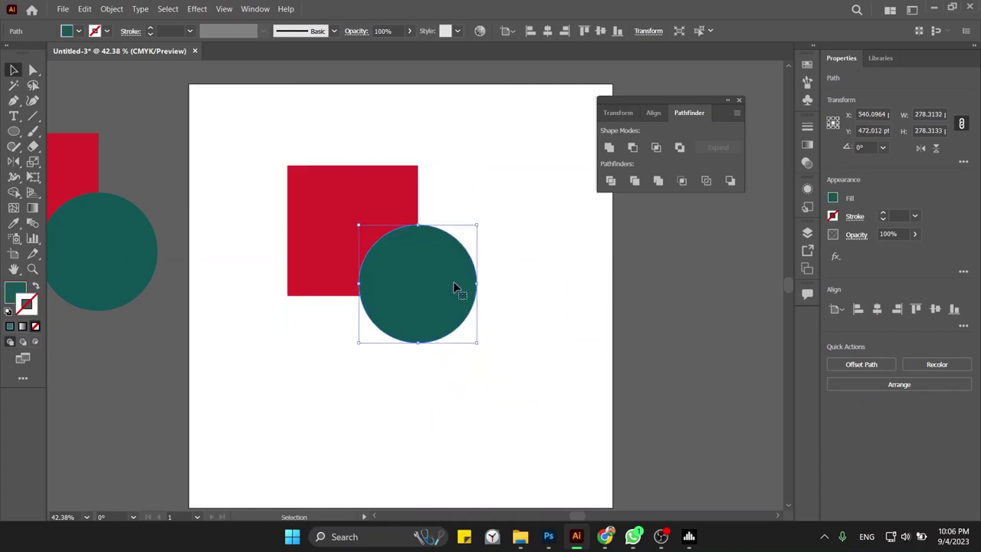
pyautogui.click(385, 203)
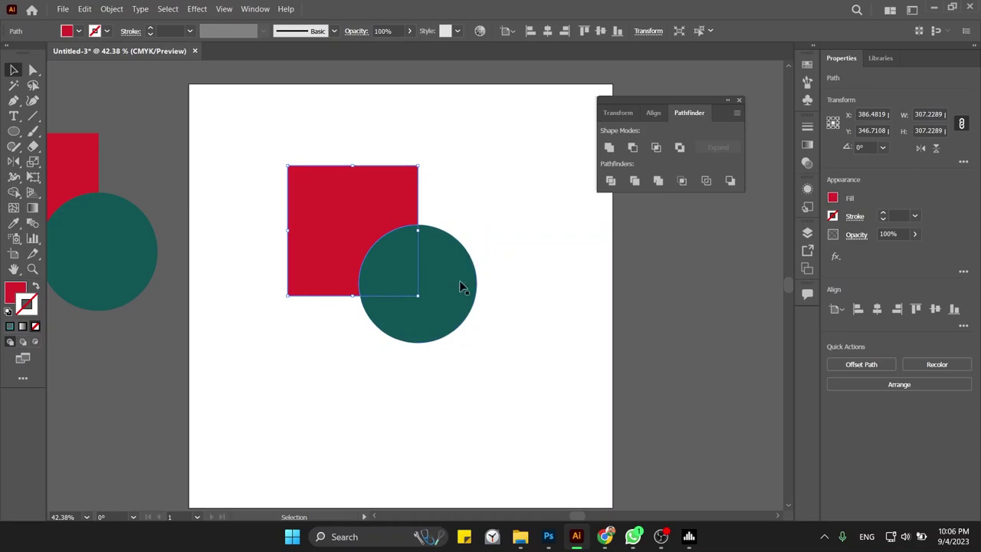
pyautogui.hotkey('ctrl', 'a')
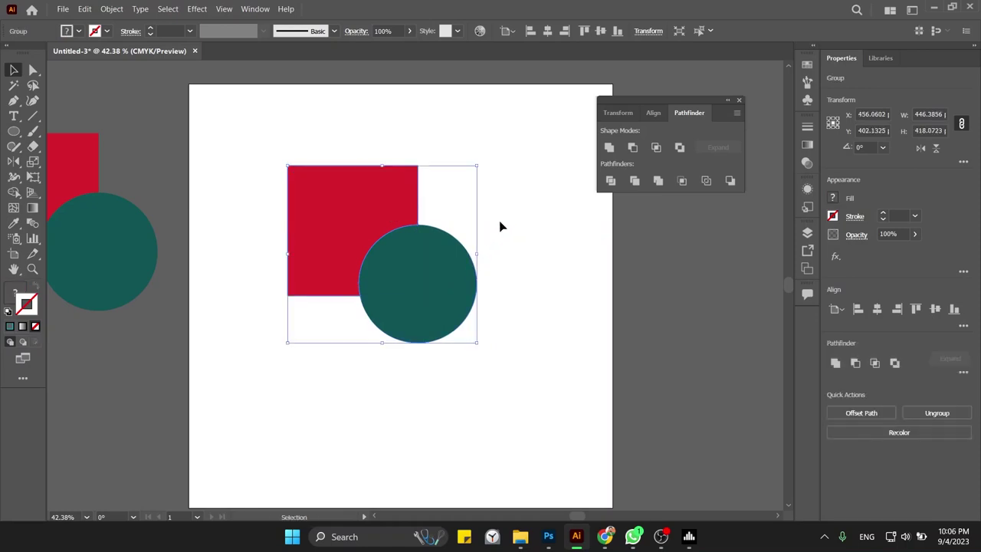
# - Test-move the square-and-circle group, undo, then delete it from the artboard
pyautogui.moveTo(454, 269); pyautogui.dragTo(498, 282)
pyautogui.hotkey('ctrl', 'z')
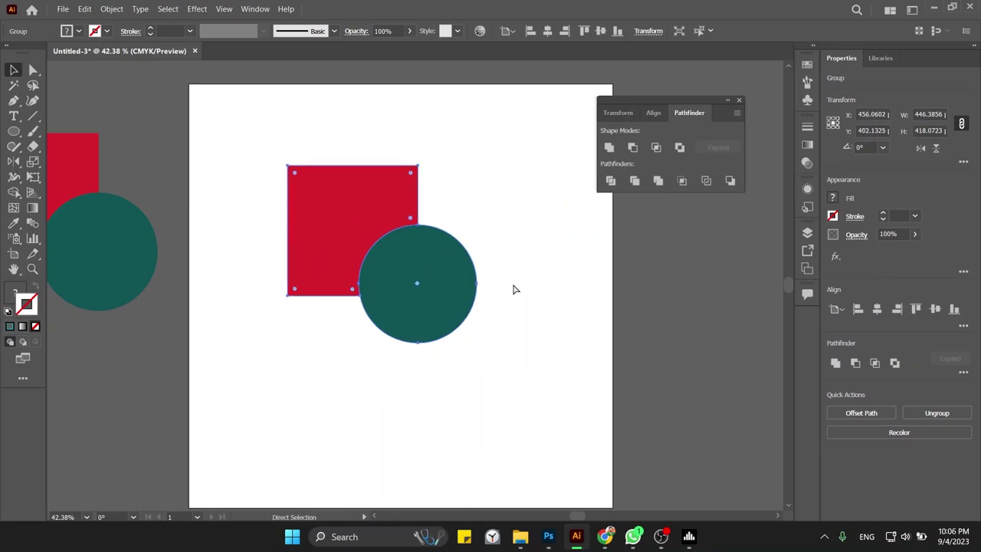
pyautogui.moveTo(424, 280); pyautogui.dragTo(476, 322)
pyautogui.hotkey('ctrl', 'z')
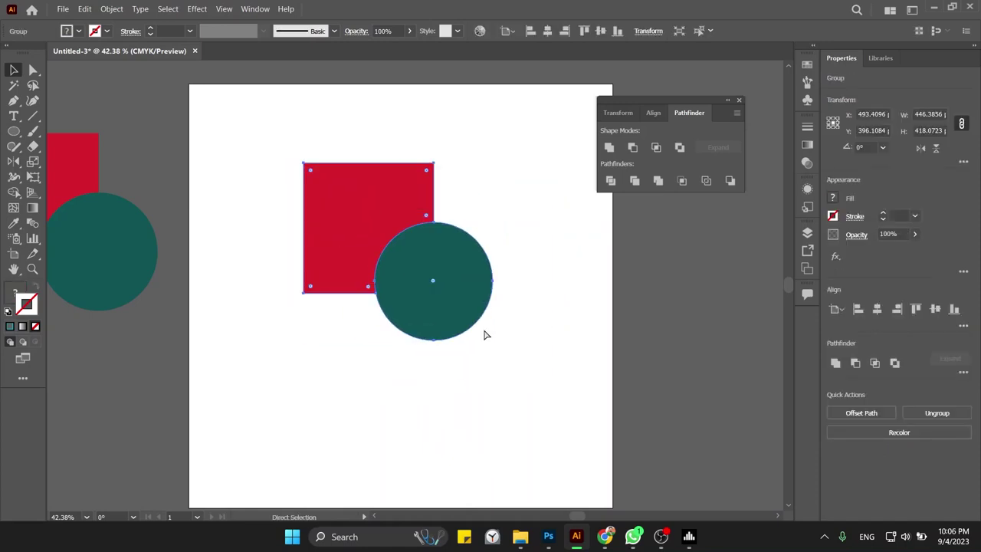
pyautogui.click(491, 335)
pyautogui.hotkey('ctrl', 'z')
pyautogui.press('Delete')
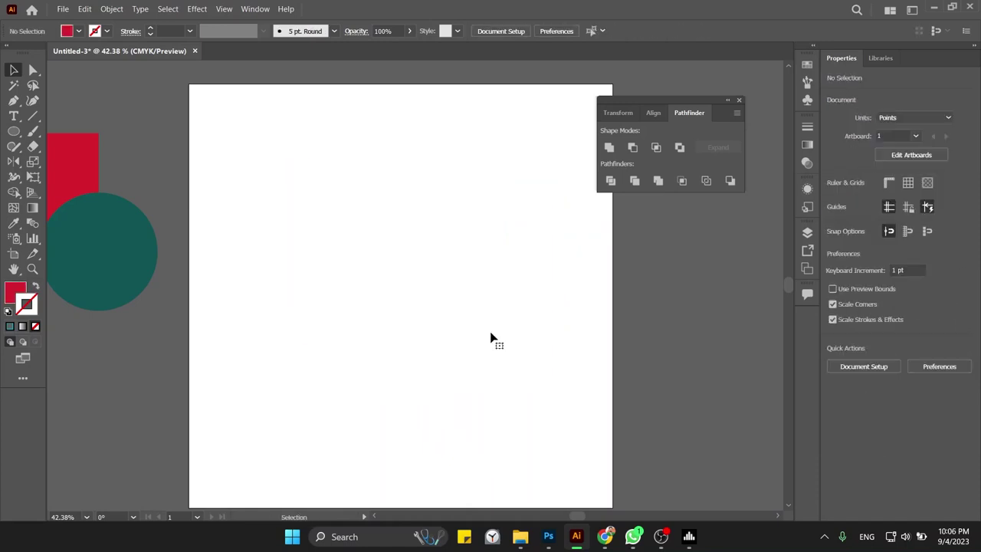
# - Alt-drag a copy of the red square and teal circle onto the artboard and reposition it
pyautogui.moveTo(66, 246)
pyautogui.mouseDown()
pyautogui.moveTo(312, 304)
pyautogui.moveTo(328, 281)
pyautogui.moveTo(431, 280)
pyautogui.mouseUp()
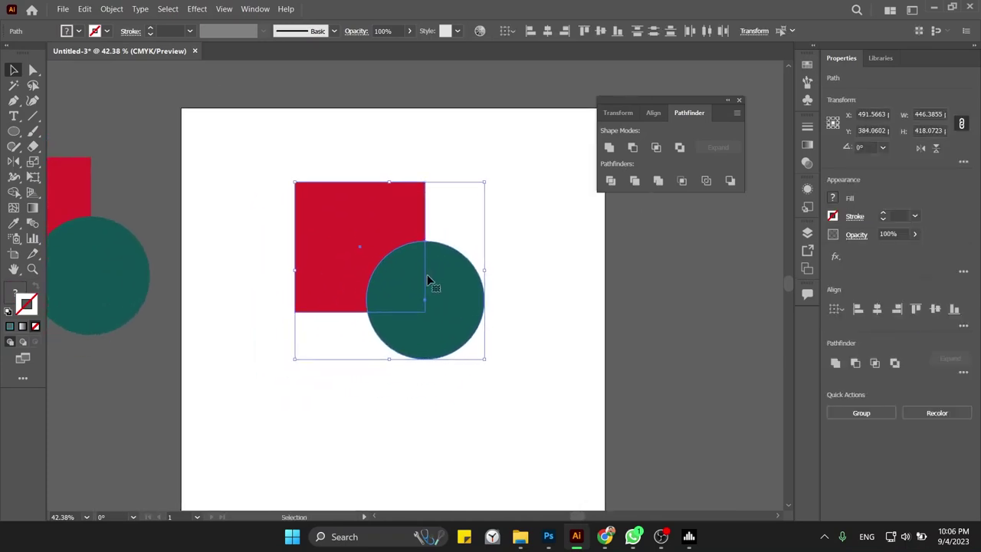
pyautogui.click(499, 267)
pyautogui.click(383, 307)
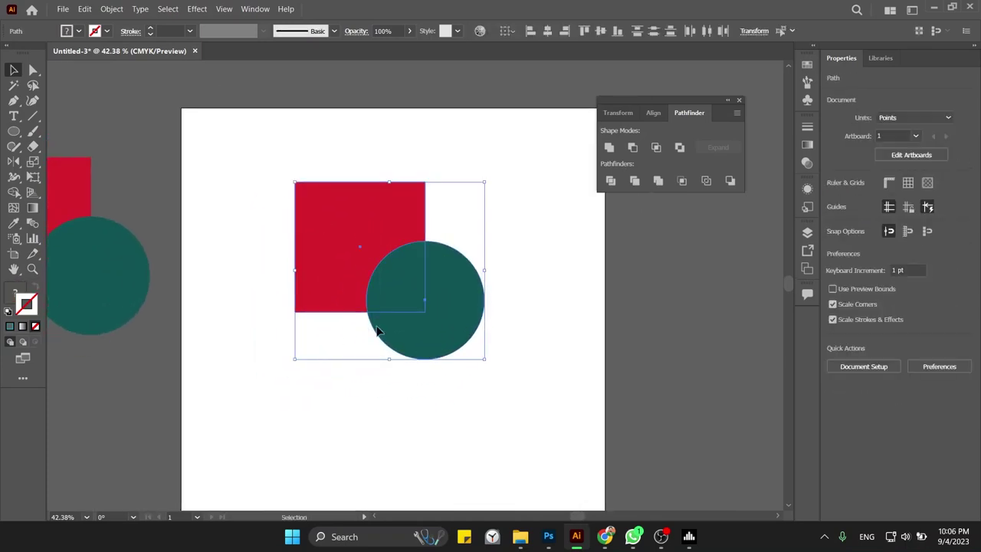
pyautogui.moveTo(168, 180); pyautogui.dragTo(225, 333)
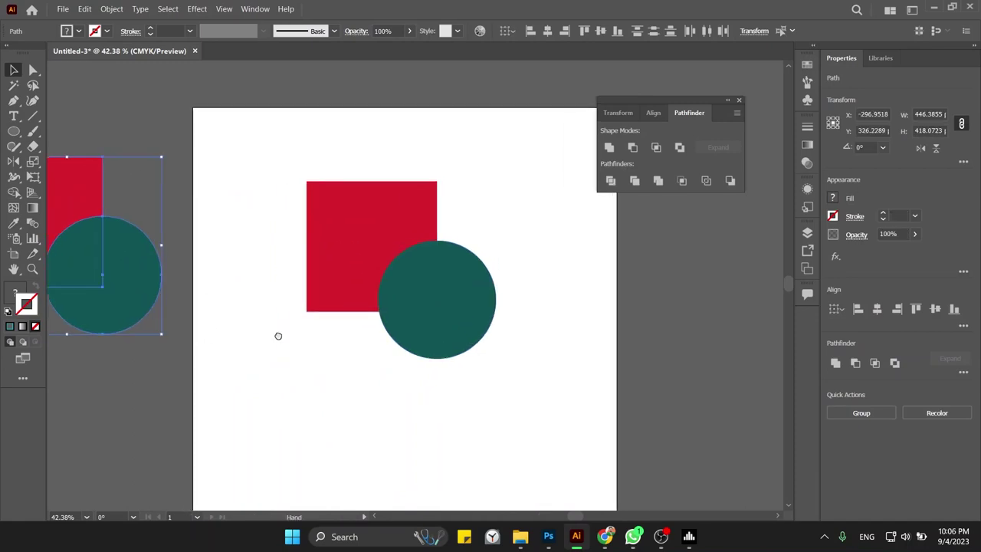
pyautogui.hscroll(3, 276, 335)
pyautogui.moveTo(404, 189); pyautogui.dragTo(217, 324)
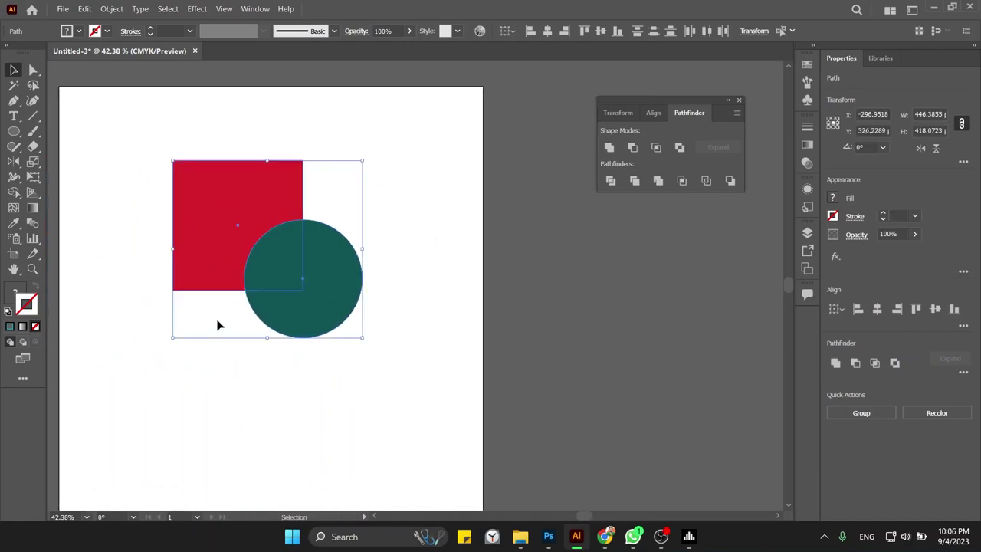
pyautogui.moveTo(259, 294); pyautogui.dragTo(276, 319)
pyautogui.hscroll(-3, 565, 199)
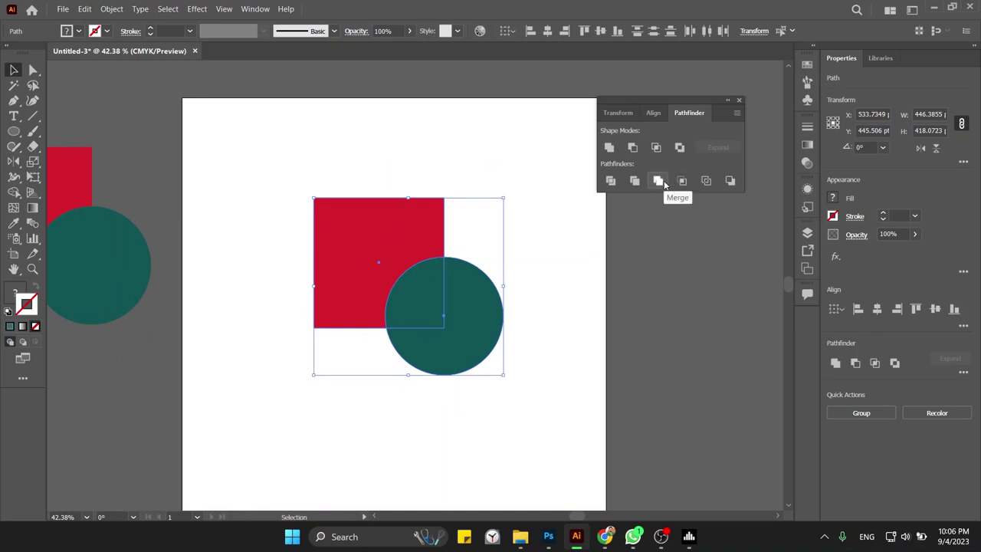
# - Merge the overlapping square and circle, inspect the group's contents, and reselect it
pyautogui.click(658, 180)
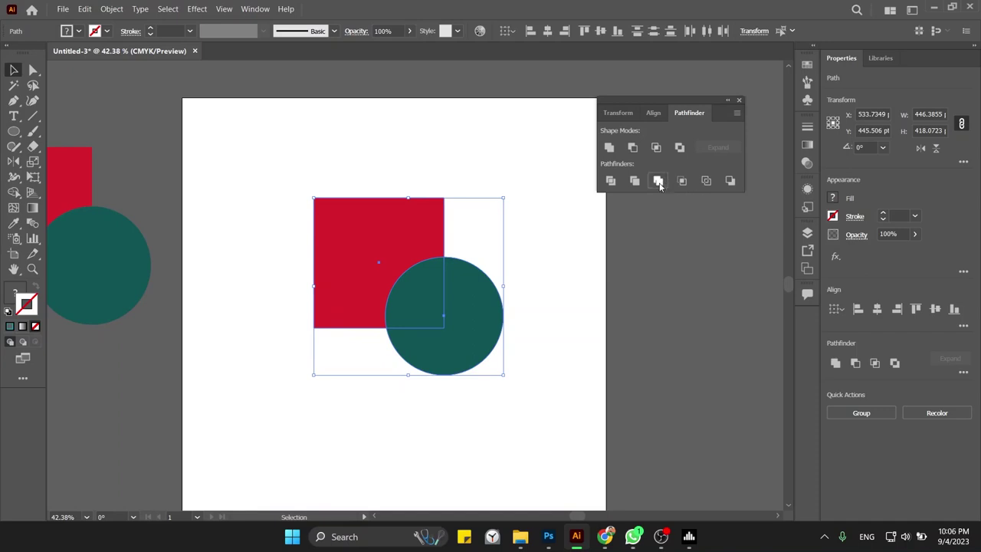
pyautogui.click(545, 258)
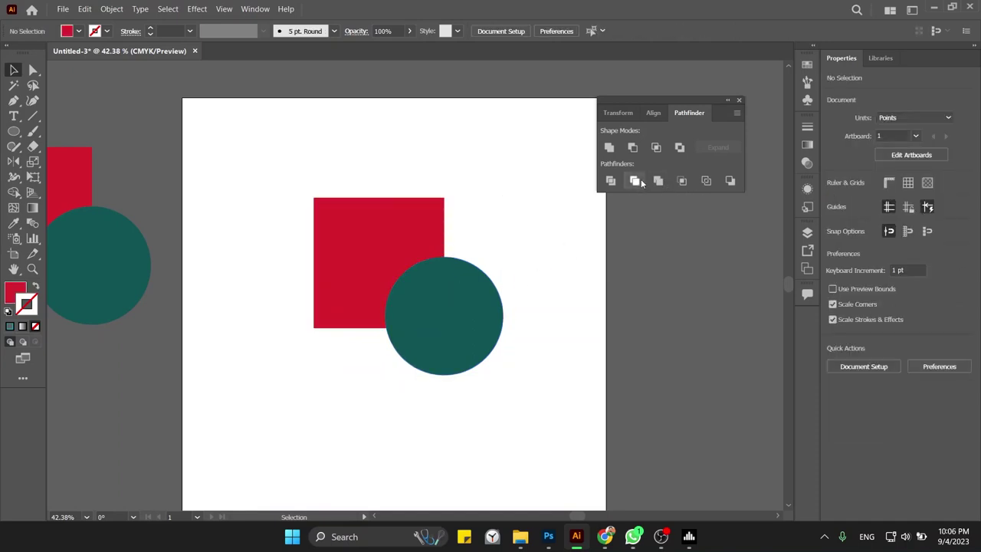
pyautogui.doubleClick(486, 294)
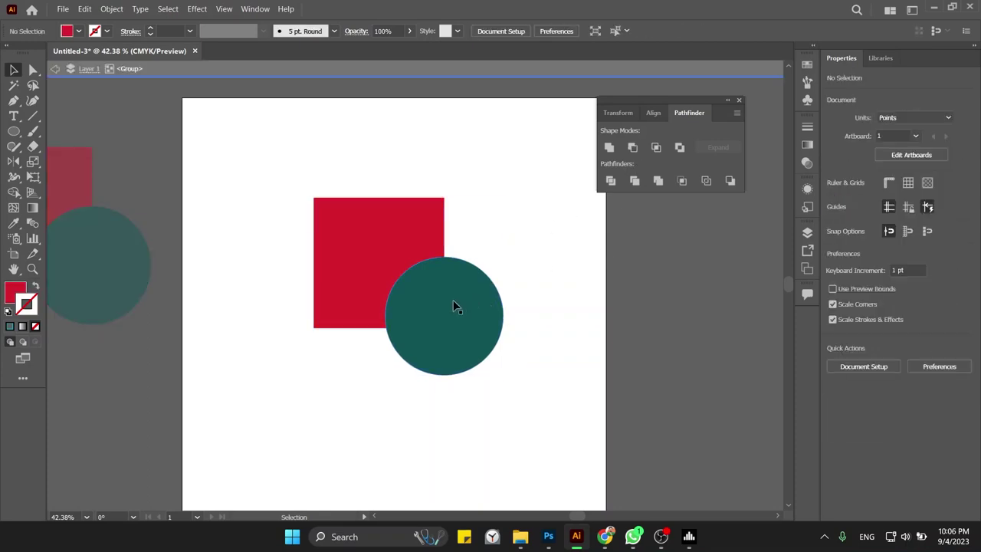
pyautogui.doubleClick(515, 253)
pyautogui.click(430, 326)
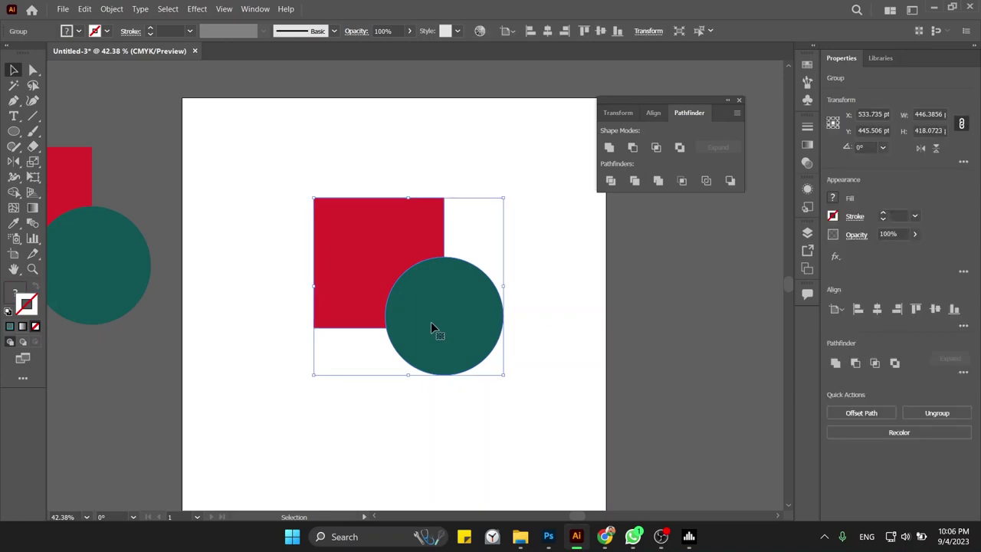
pyautogui.click(937, 413)
pyautogui.click(526, 356)
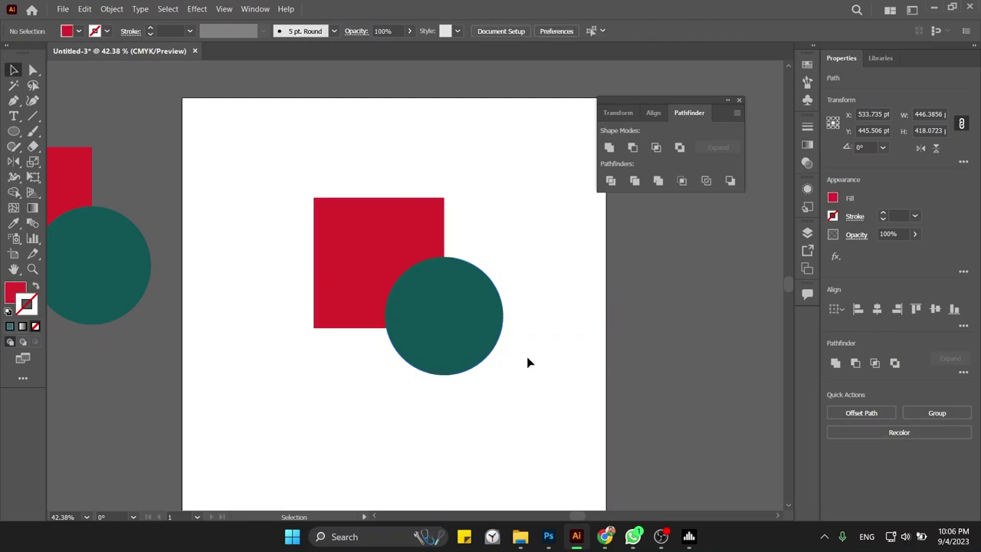
pyautogui.moveTo(434, 333); pyautogui.dragTo(500, 386)
pyautogui.moveTo(453, 248); pyautogui.dragTo(365, 208)
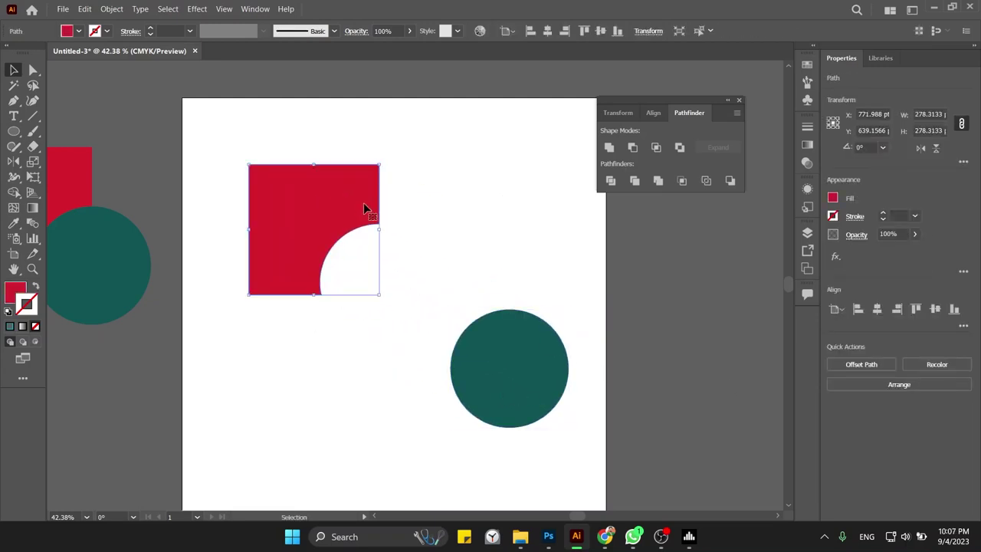
pyautogui.hotkey('ctrl', 'z')
pyautogui.hotkey('ctrl', 'z')
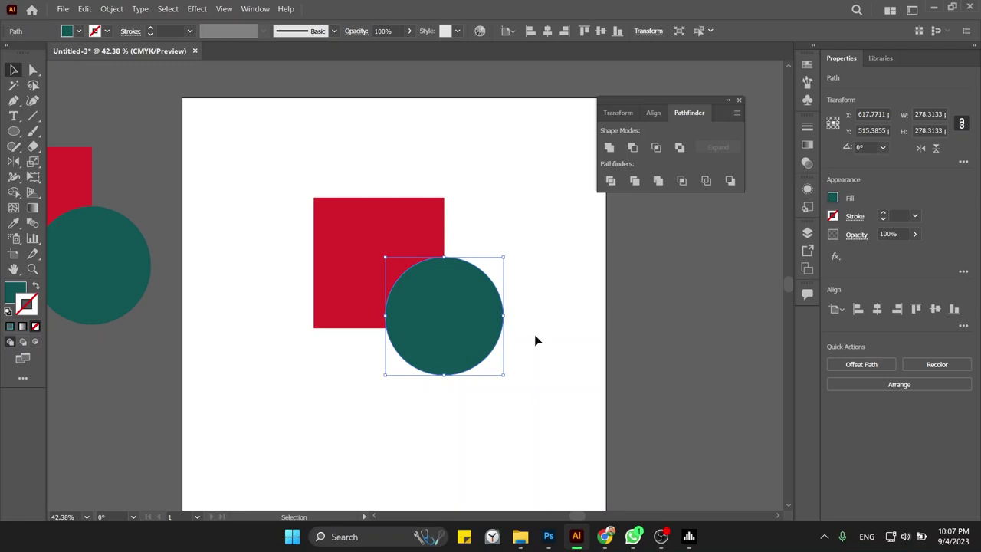
pyautogui.press('a')
pyautogui.moveTo(504, 376); pyautogui.dragTo(378, 255)
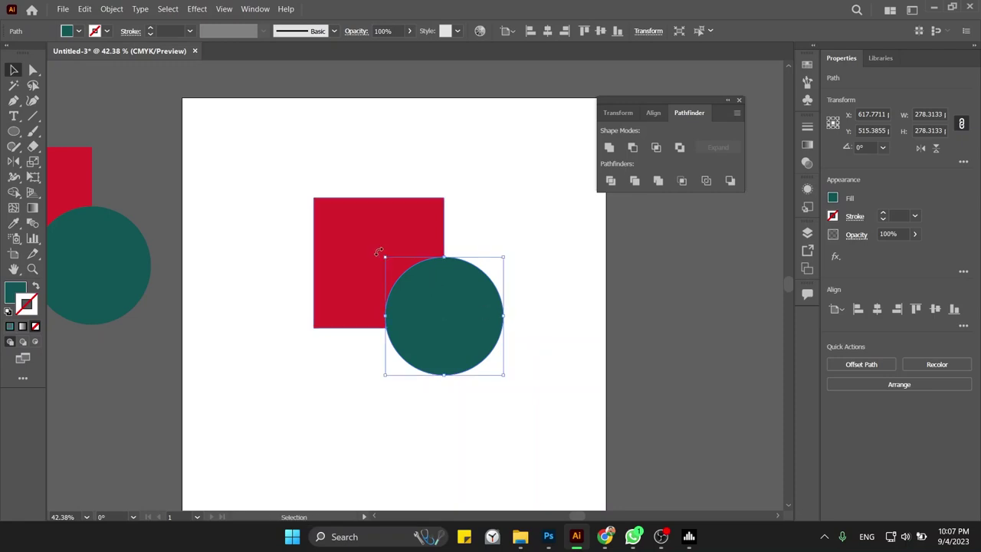
pyautogui.press('v')
pyautogui.click(516, 256)
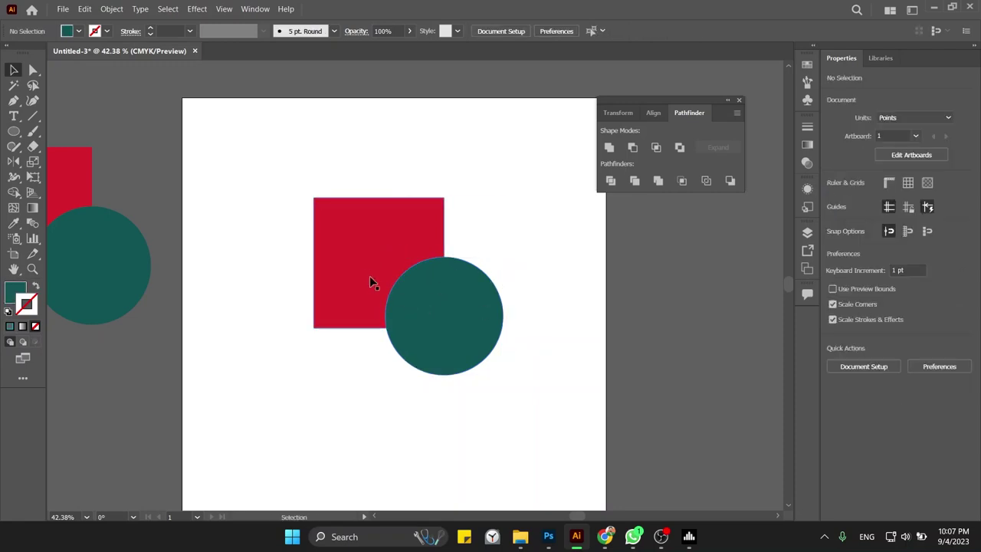
pyautogui.click(422, 291)
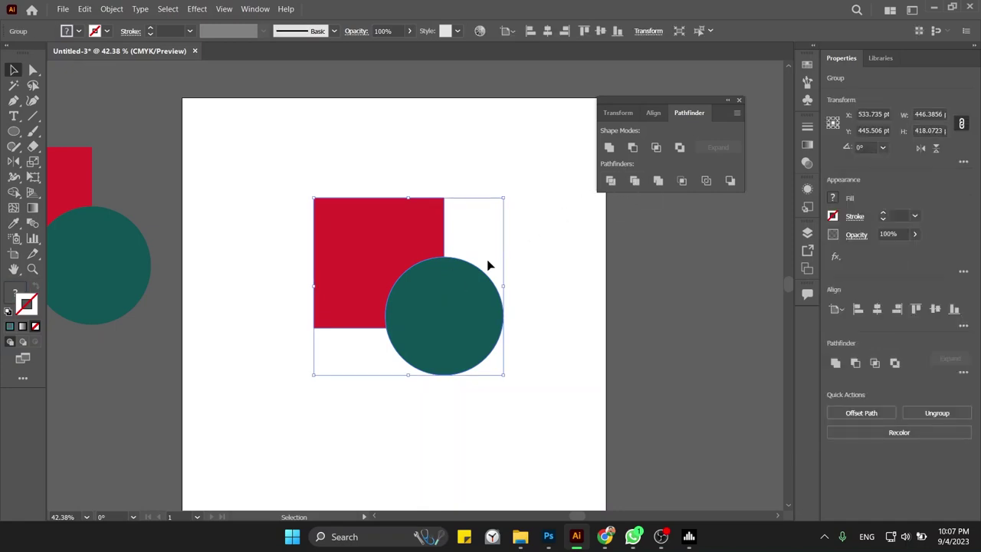
pyautogui.hotkey('ctrl', 'shift', 'g')
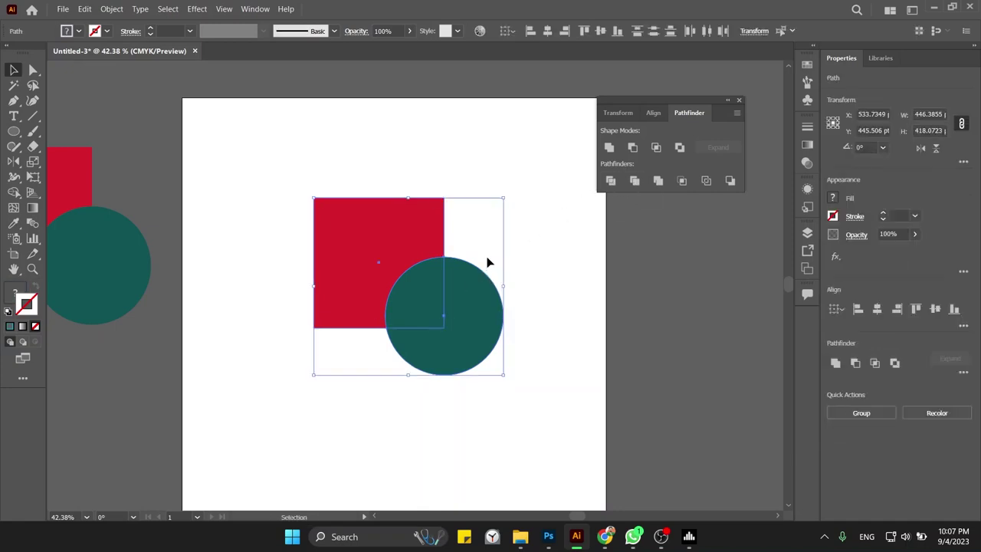
# - Bring back the red square and teal circle, then eyedropper the square's red onto the circle
pyautogui.press('Delete')
pyautogui.hotkey('ctrl', 'z')
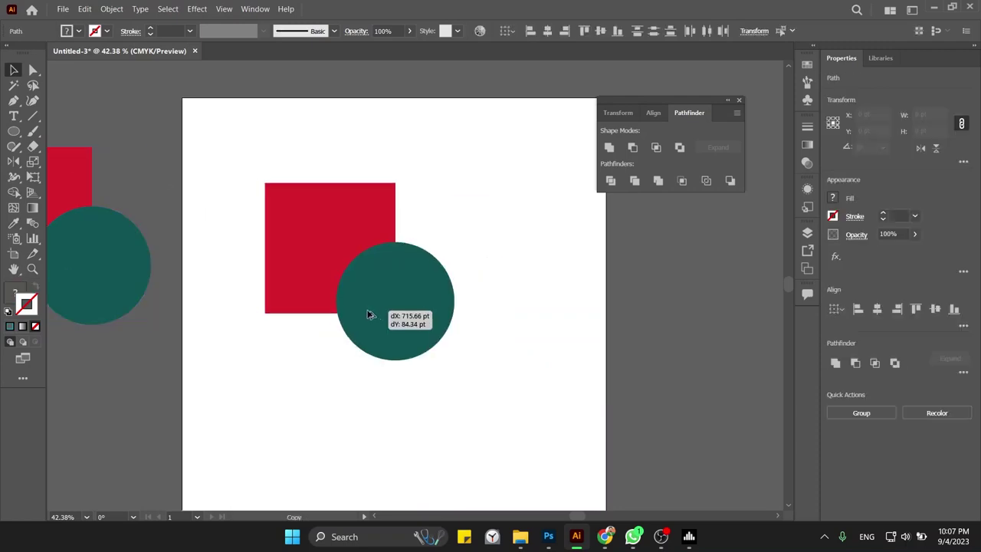
pyautogui.hotkey('ctrl', 'z')
pyautogui.hotkey('ctrl', 'z')
pyautogui.press('i')
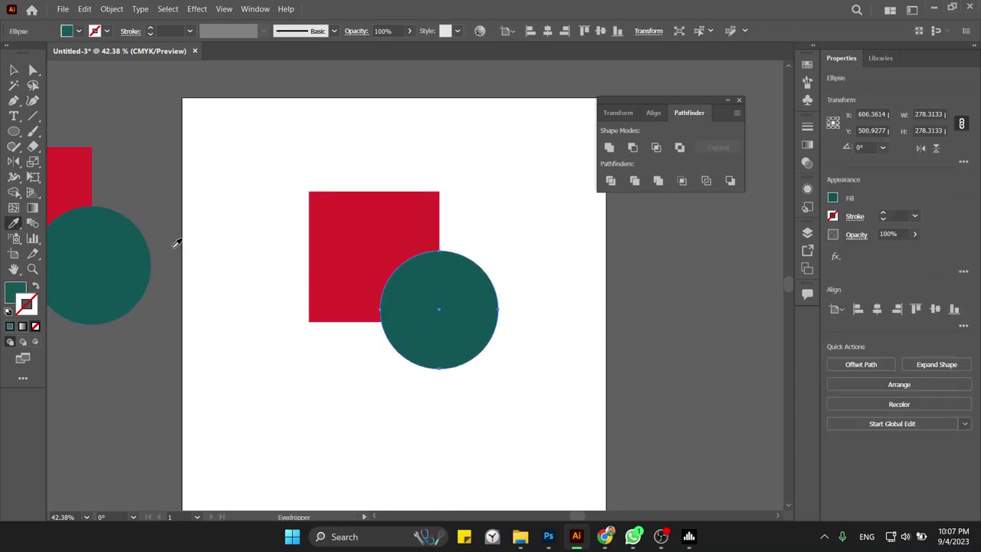
pyautogui.click(360, 239)
# - Select both red shapes and fuse them into one with Pathfinder Merge
pyautogui.press('v')
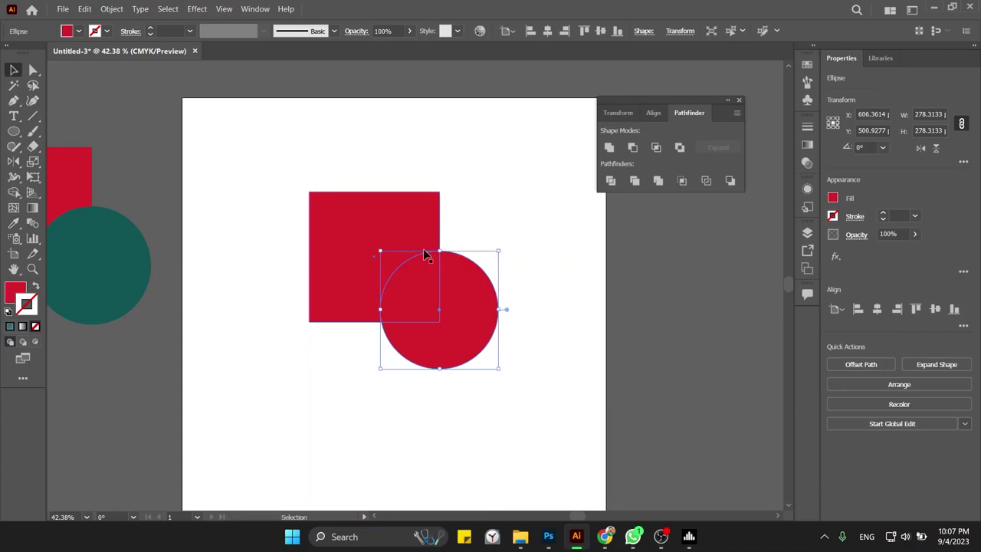
pyautogui.click(481, 211)
pyautogui.moveTo(485, 202); pyautogui.dragTo(435, 293)
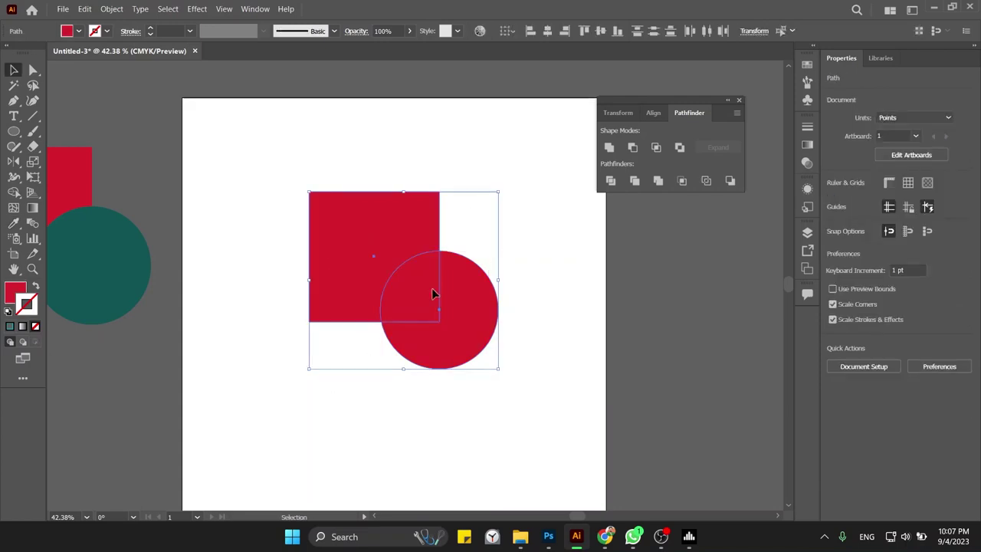
pyautogui.click(658, 181)
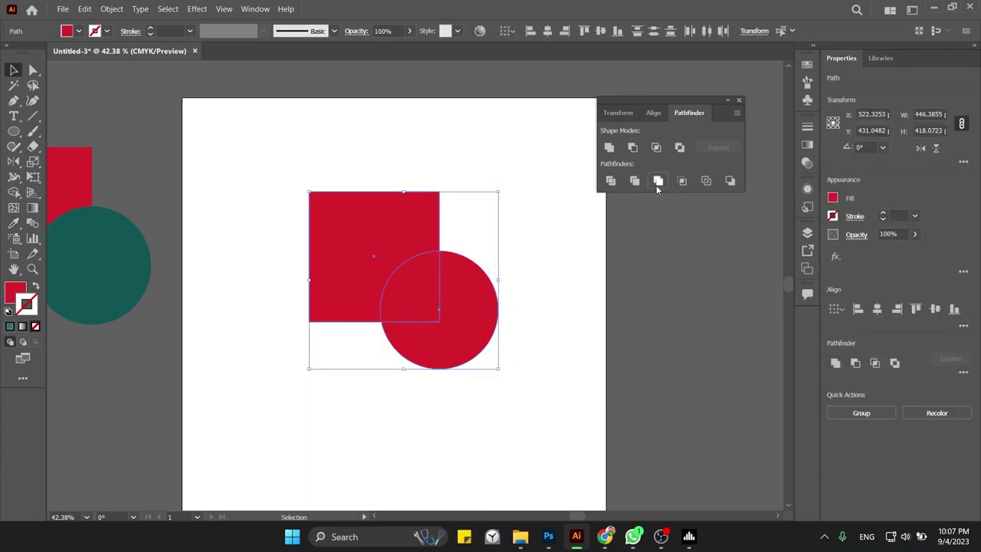
pyautogui.click(515, 274)
pyautogui.click(432, 302)
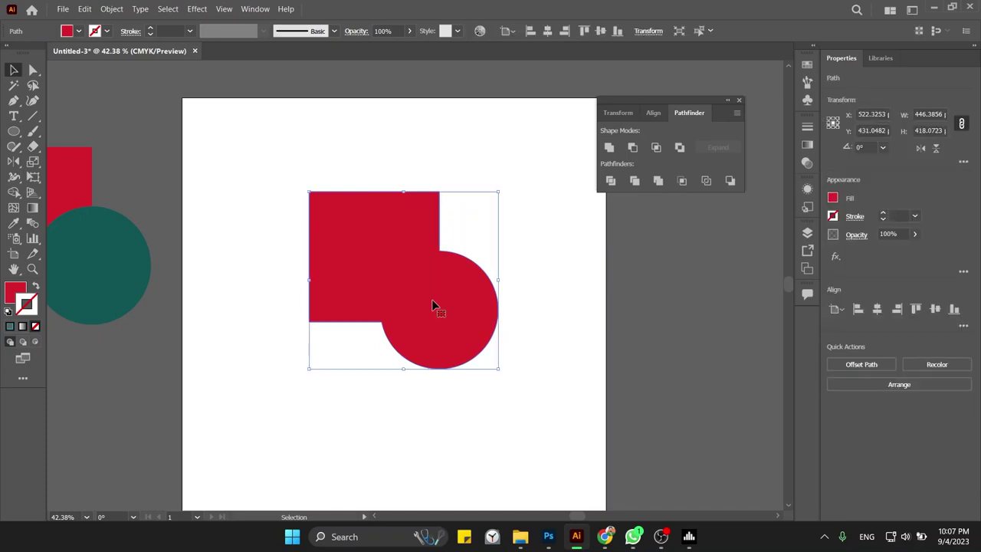
# - Nudge the merged shape down-right and inspect its anchor points in Outline view
pyautogui.click(499, 290)
pyautogui.moveTo(453, 301); pyautogui.dragTo(462, 308)
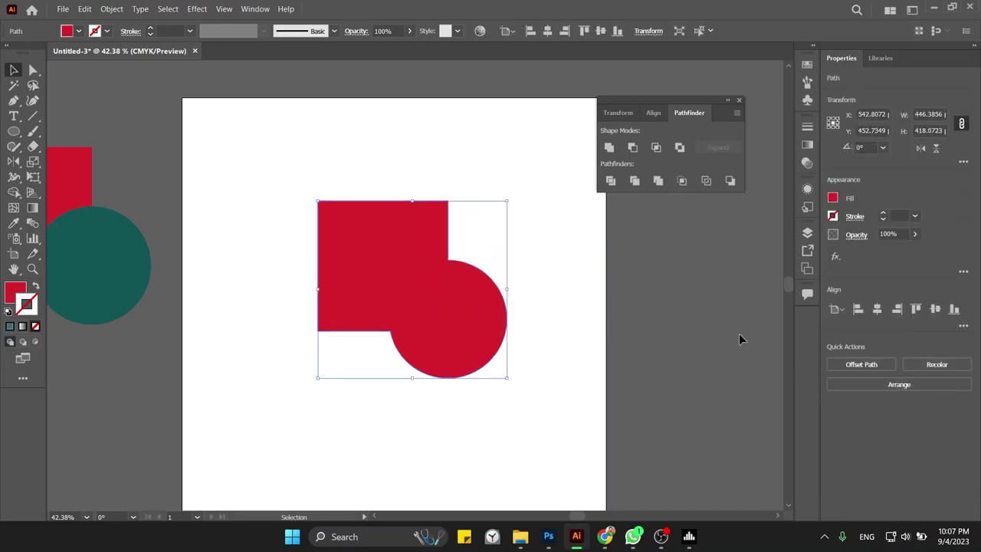
pyautogui.press('a')
pyautogui.hotkey('ctrl', 'y')
# - Back in Preview, reapply Merge, then undo back to the separate red square and teal circle
pyautogui.press('v')
pyautogui.moveTo(529, 240); pyautogui.dragTo(395, 353)
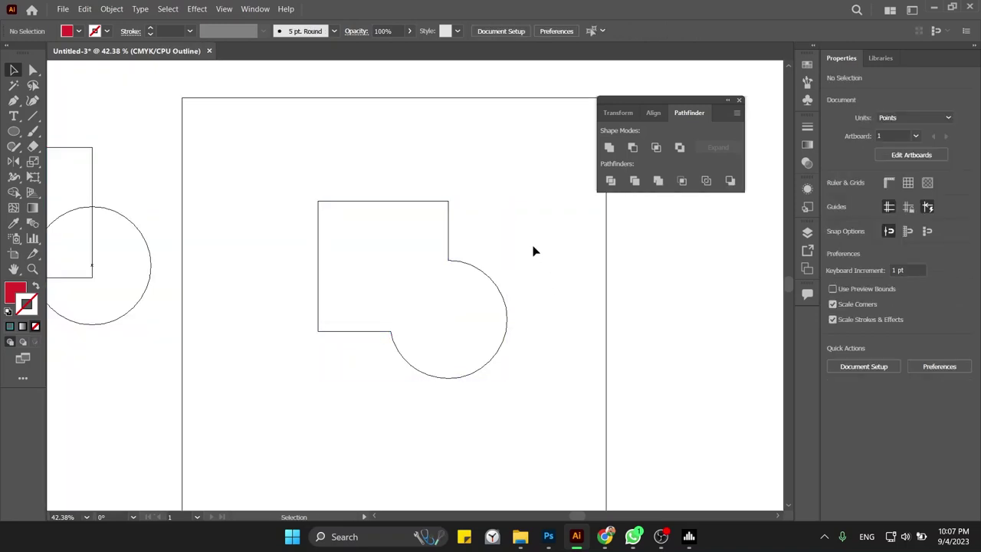
pyautogui.hotkey('ctrl', 'y')
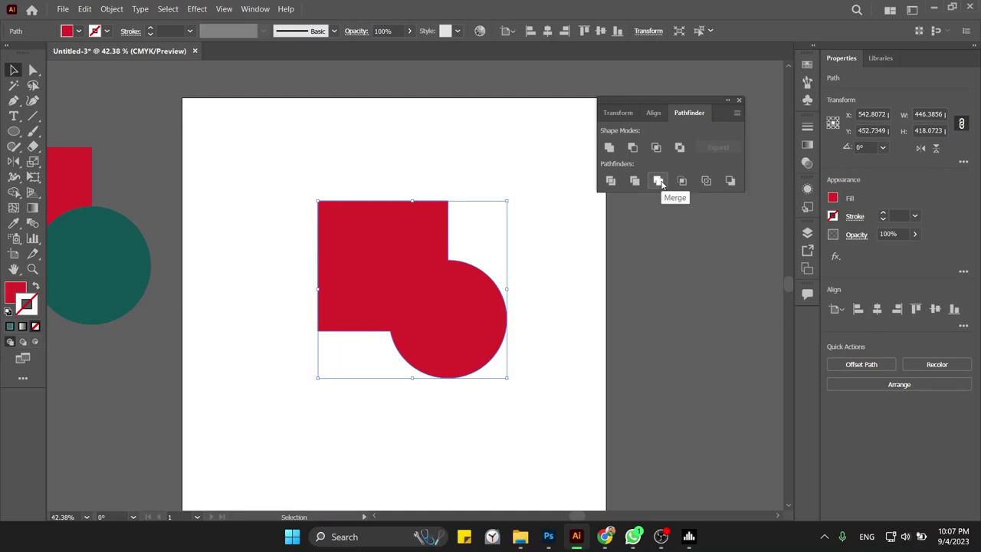
pyautogui.click(658, 181)
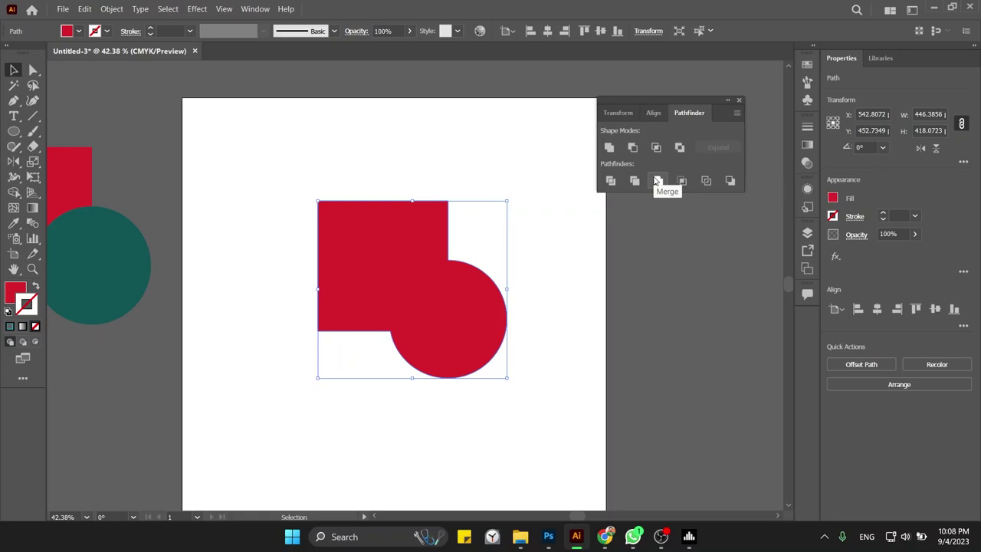
pyautogui.hotkey('ctrl', 'z')
pyautogui.hotkey('ctrl', 'z')
pyautogui.hotkey('ctrl', 'z')
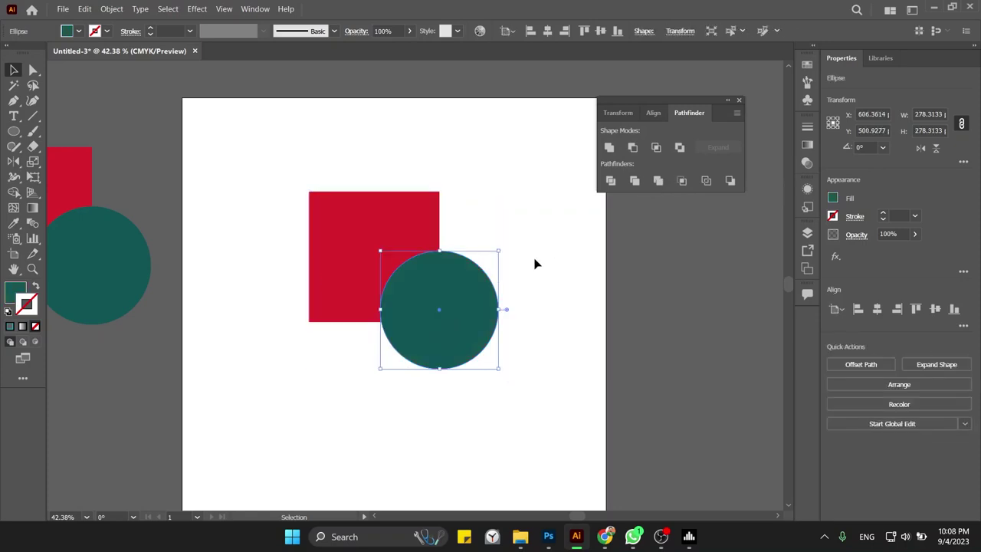
# - Marquee-select the red square and teal circle together with the Selection tool
pyautogui.click(534, 264)
pyautogui.moveTo(509, 208); pyautogui.dragTo(443, 319)
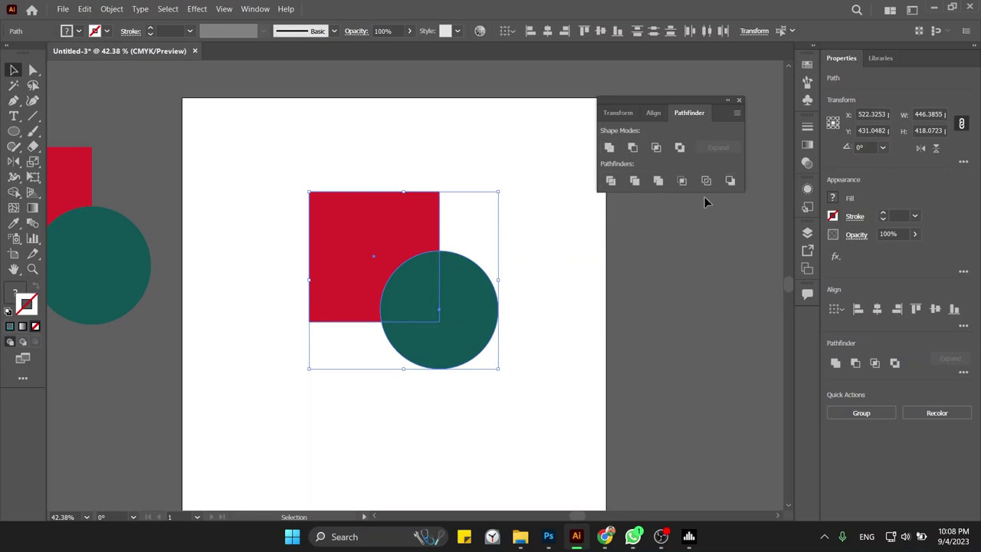
pyautogui.click(519, 242)
pyautogui.moveTo(513, 198); pyautogui.dragTo(444, 306)
# - Try Pathfinder Crop on the square and circle, then undo it
pyautogui.click(682, 181)
pyautogui.click(527, 294)
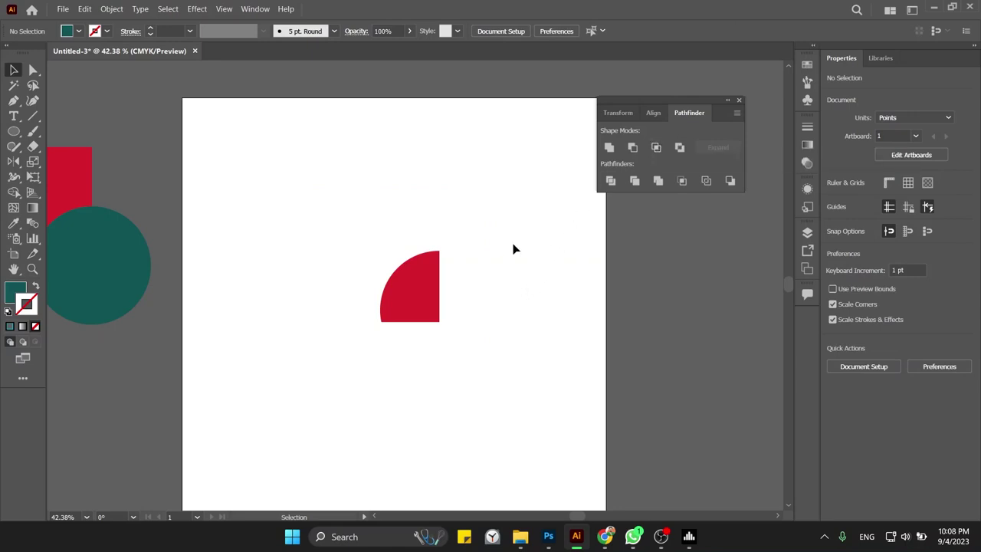
pyautogui.hotkey('ctrl', 'z')
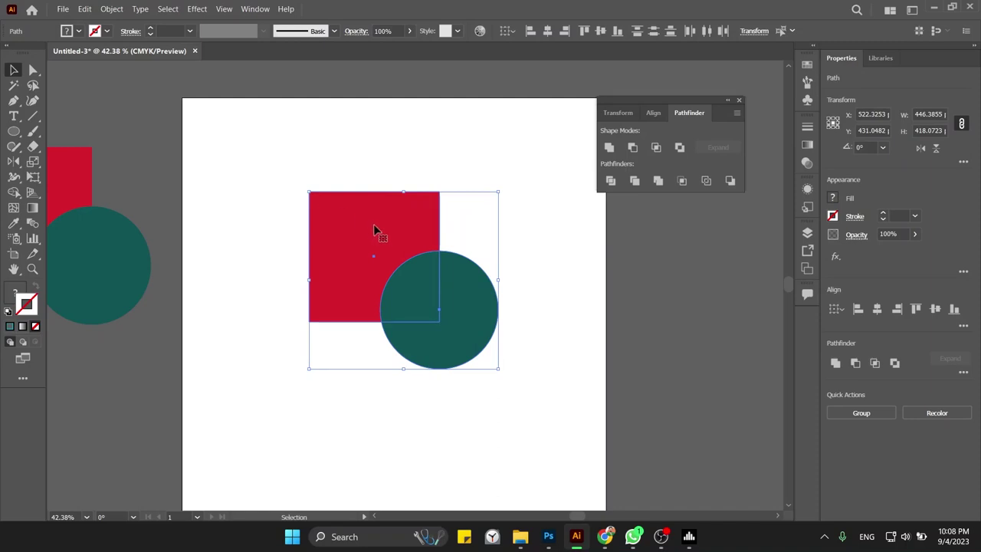
# - Place a square-and-circle copy on the artboard, apply Intersect, and delete the teal quarter-circle
pyautogui.moveTo(65, 267); pyautogui.dragTo(256, 435)
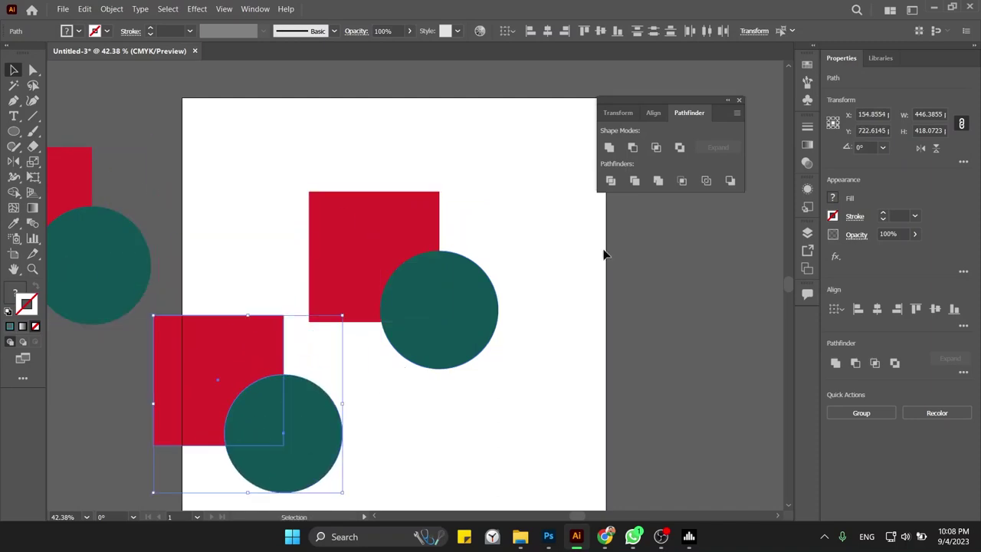
pyautogui.click(655, 147)
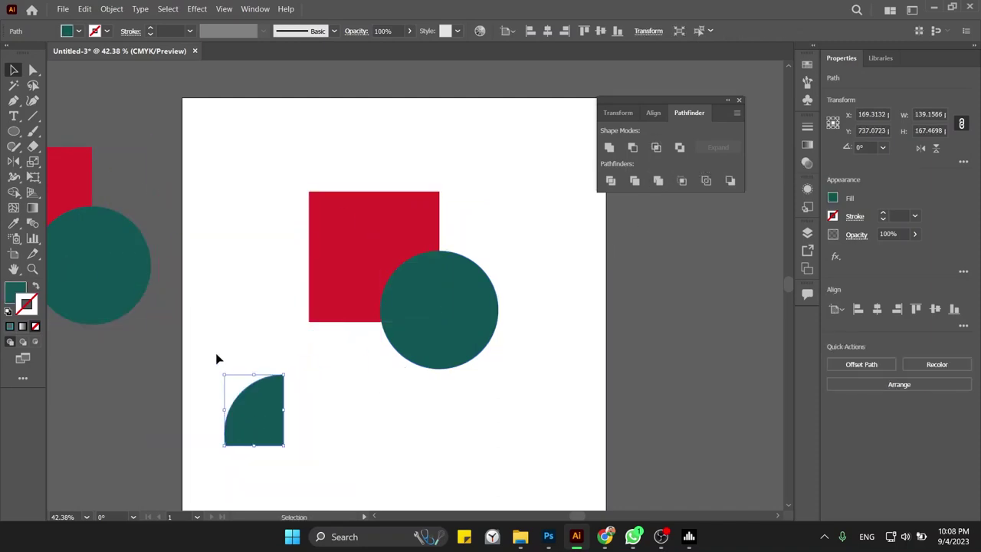
pyautogui.moveTo(211, 344); pyautogui.dragTo(333, 511)
pyautogui.moveTo(268, 431); pyautogui.dragTo(260, 406)
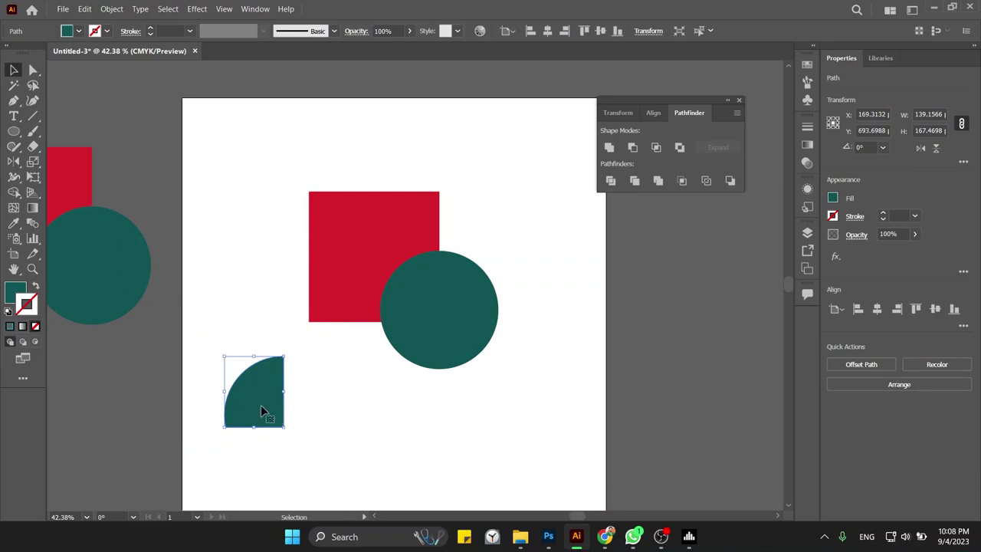
pyautogui.press('Delete')
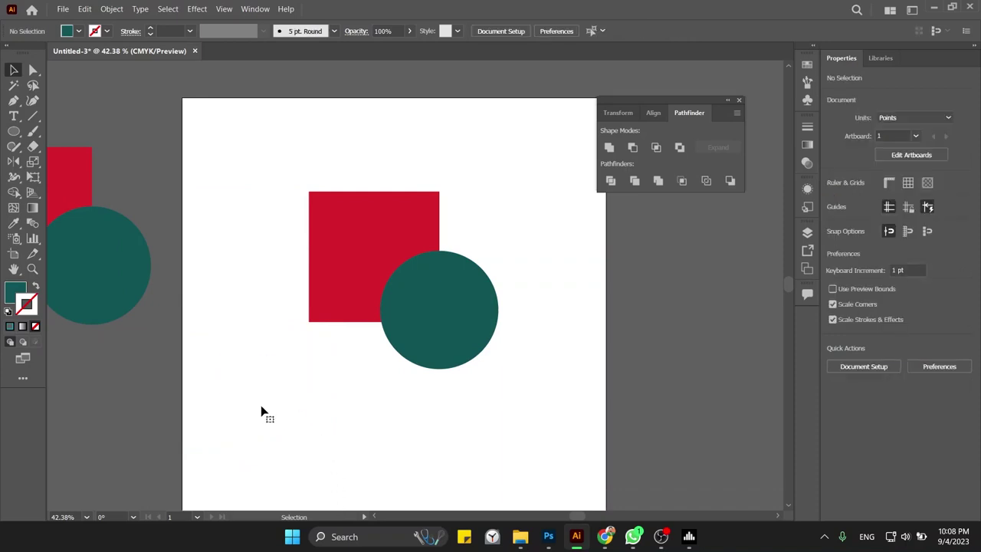
# - Crop the red square to the teal circle and ungroup the resulting pieces
pyautogui.moveTo(376, 175); pyautogui.dragTo(375, 443)
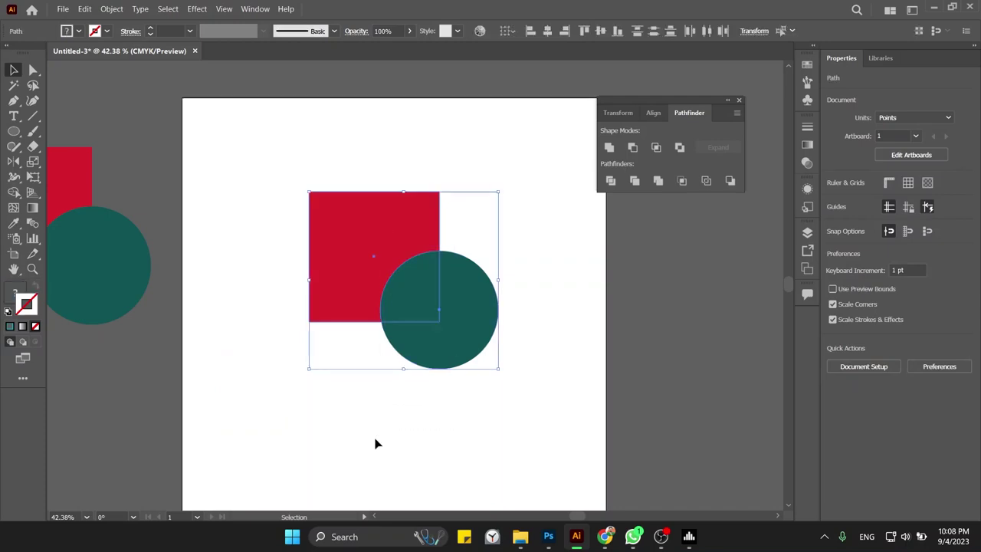
pyautogui.click(682, 182)
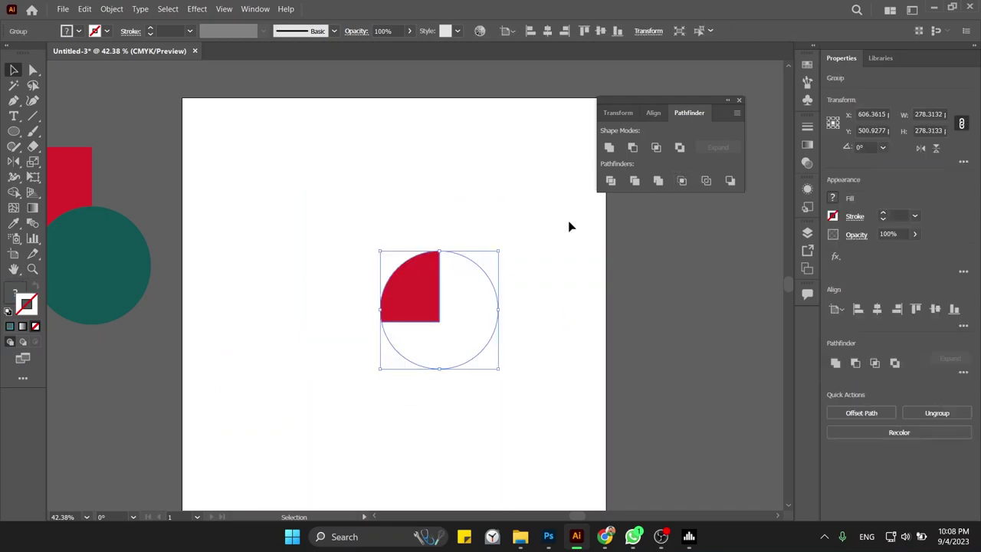
pyautogui.moveTo(545, 236); pyautogui.dragTo(469, 313)
pyautogui.click(936, 413)
pyautogui.click(690, 356)
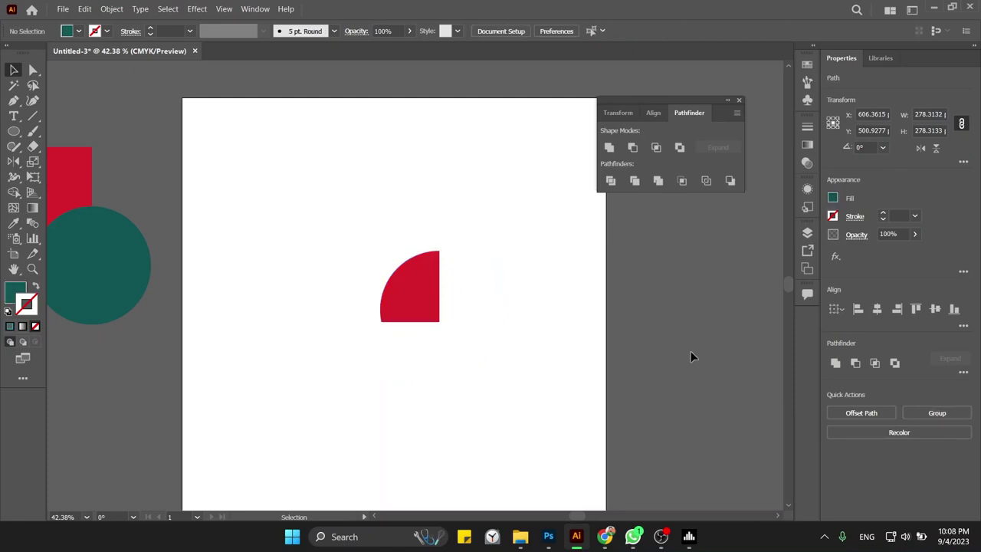
# - Eyedropper teal onto the empty circle outline
pyautogui.click(468, 326)
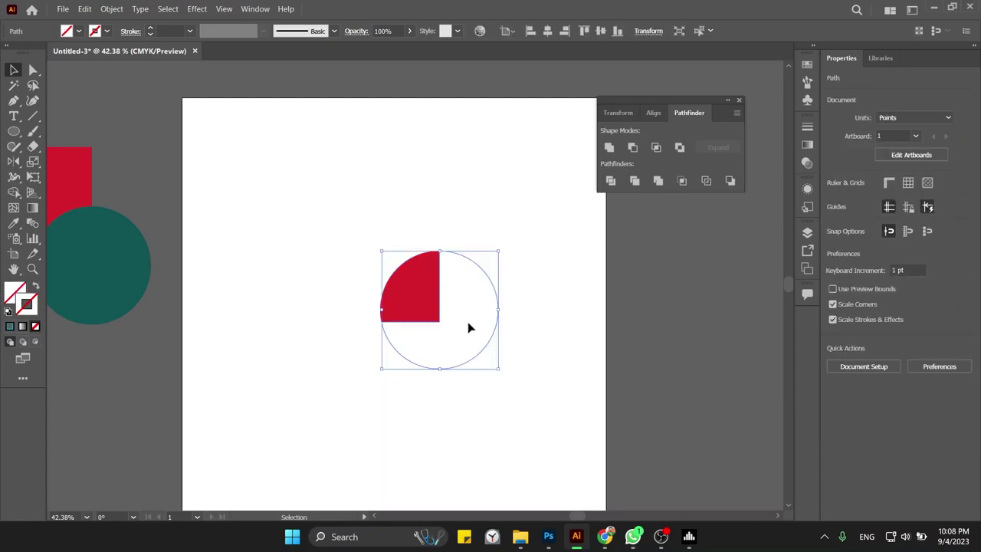
pyautogui.press('i')
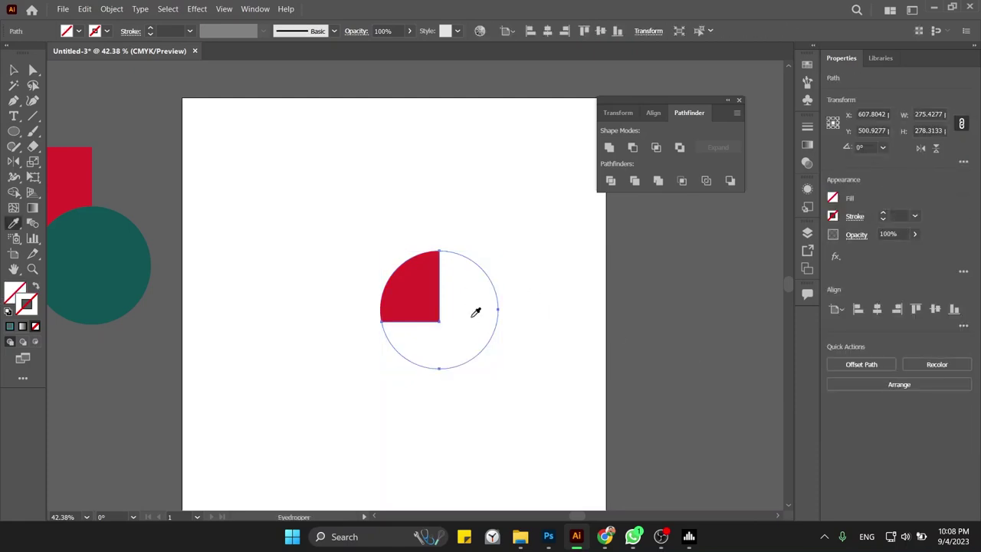
pyautogui.click(131, 253)
pyautogui.press('v')
pyautogui.click(266, 265)
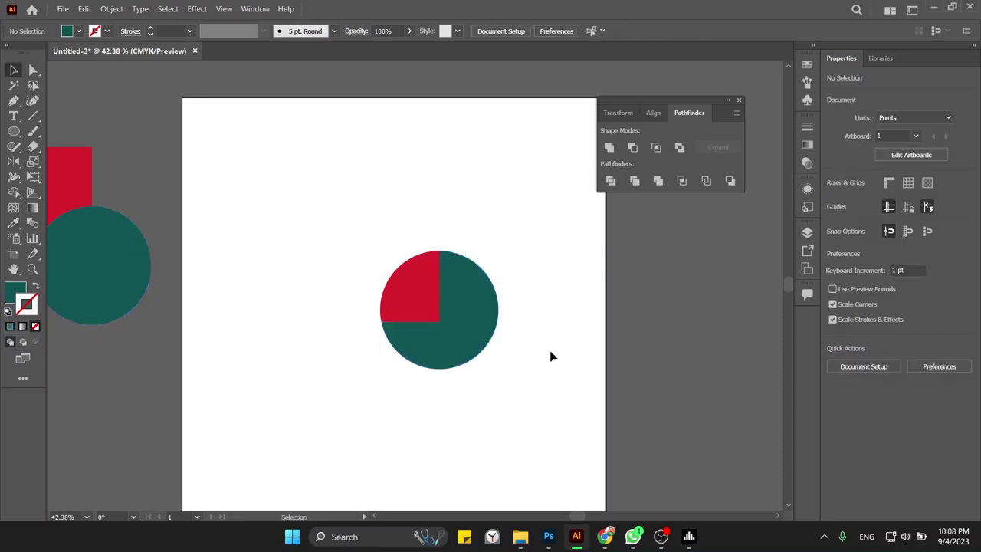
# - Test-move the teal circle and red quarter, undo both moves, and select the pieces
pyautogui.moveTo(472, 333); pyautogui.dragTo(590, 385)
pyautogui.hotkey('ctrl', 'z')
pyautogui.moveTo(408, 295); pyautogui.dragTo(372, 274)
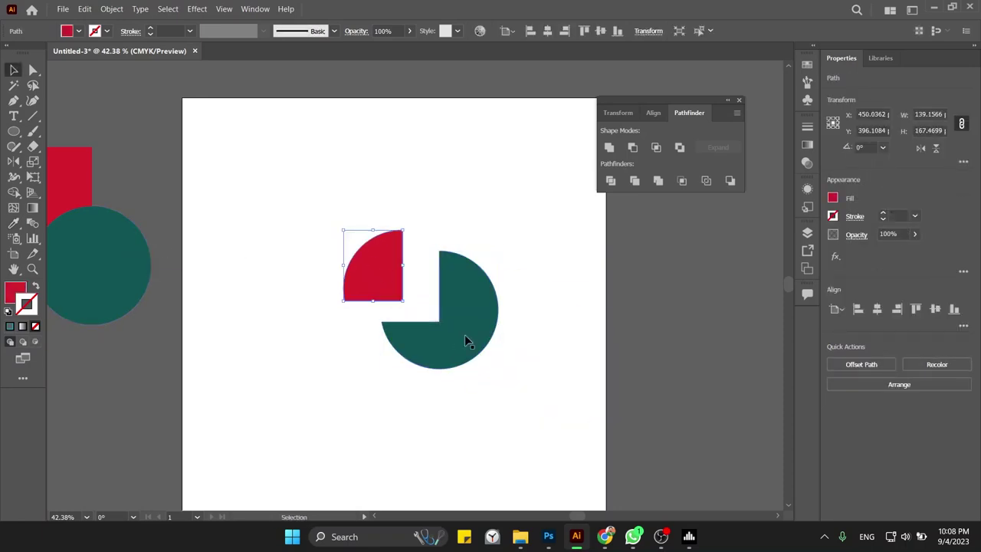
pyautogui.hotkey('ctrl', 'z')
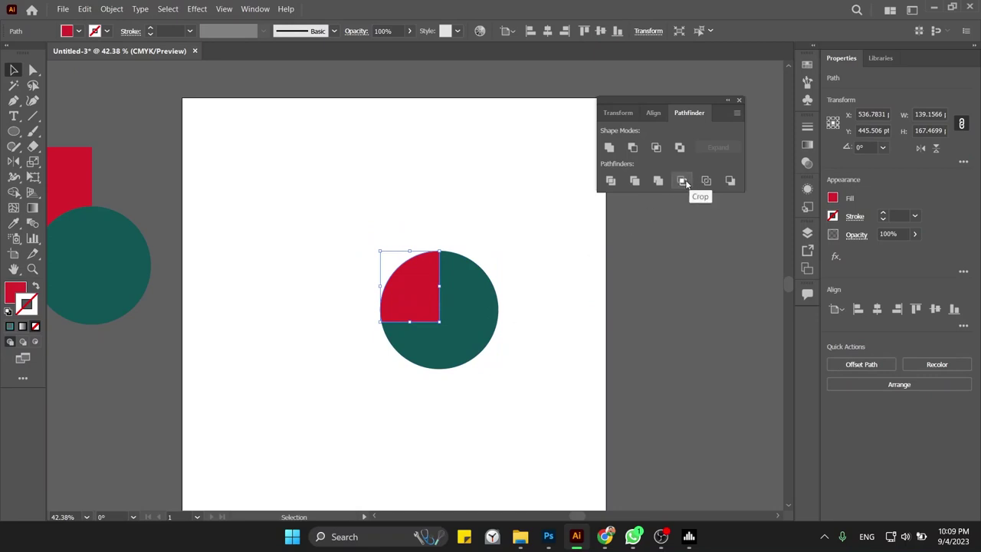
pyautogui.click(427, 322)
# - Replace the pieces with a fresh square-and-circle copy, preview Pathfinder Outline, then undo it
pyautogui.press('Delete')
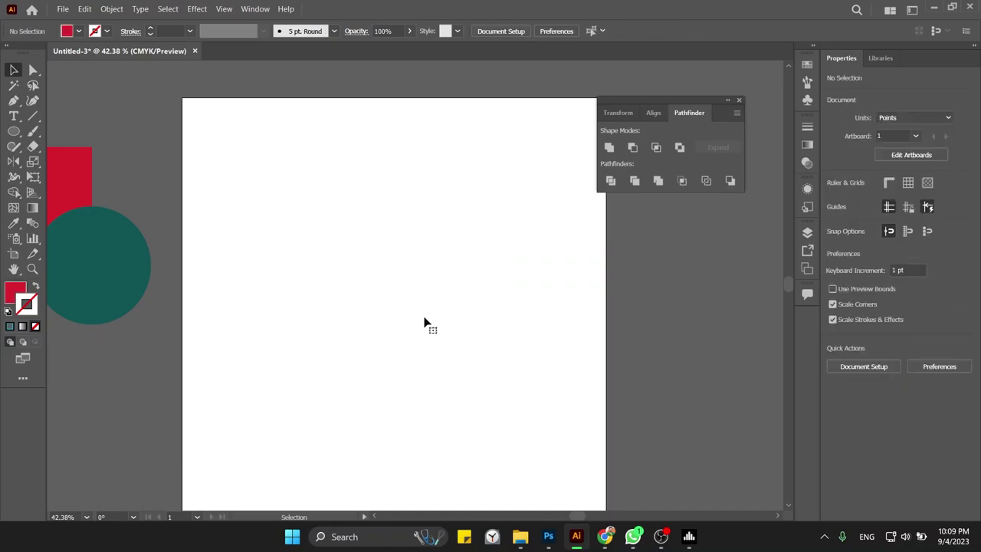
pyautogui.moveTo(174, 176)
pyautogui.mouseDown()
pyautogui.moveTo(79, 294)
pyautogui.moveTo(393, 343)
pyautogui.mouseUp()
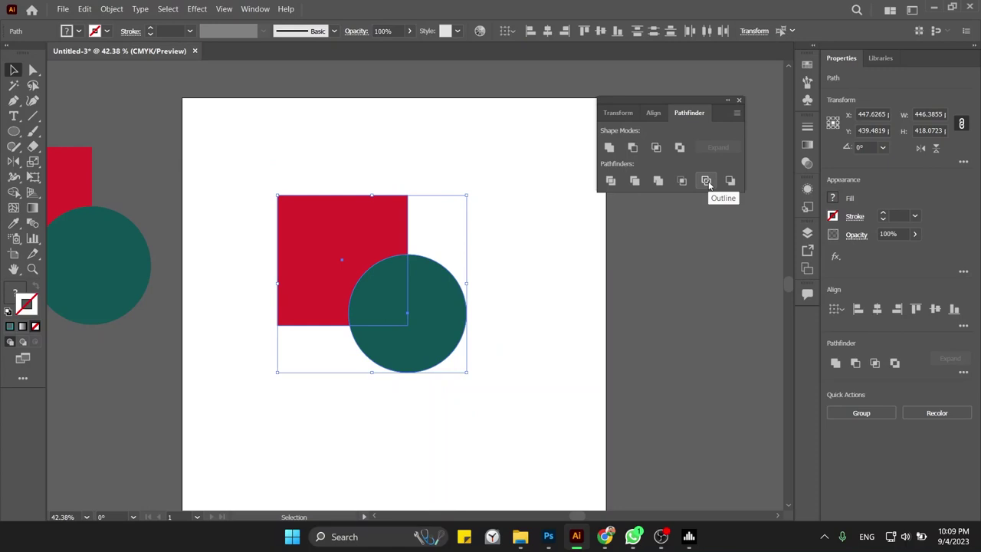
pyautogui.click(706, 181)
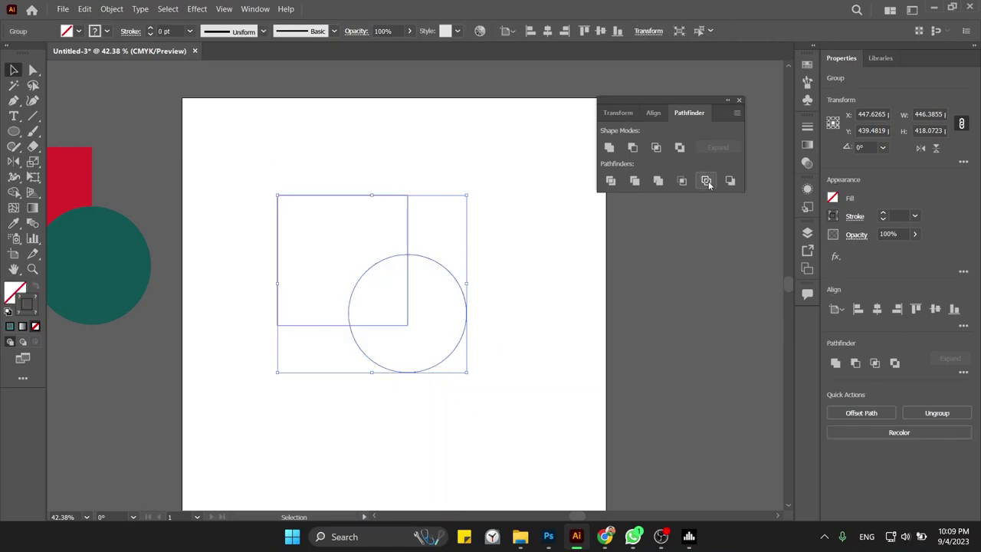
pyautogui.click(602, 222)
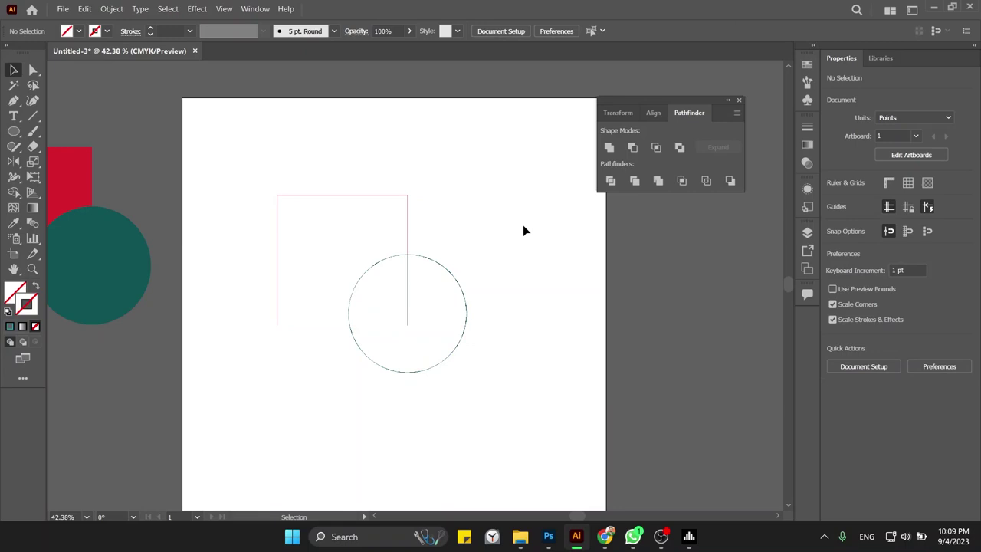
pyautogui.click(405, 288)
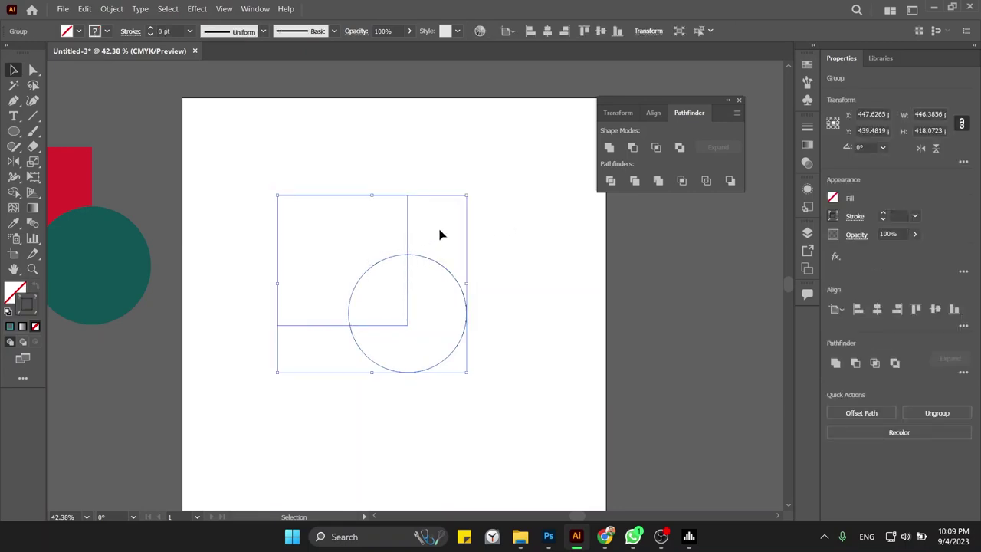
pyautogui.hotkey('ctrl', 'z')
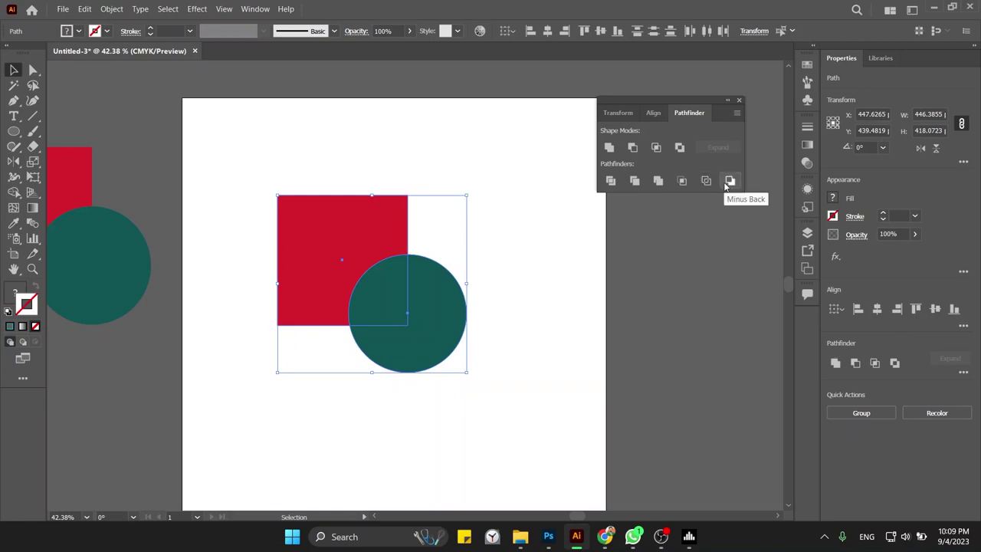
# - Try Minus Front and Minus Back on the pair, undoing each, then delete both shapes
pyautogui.click(633, 147)
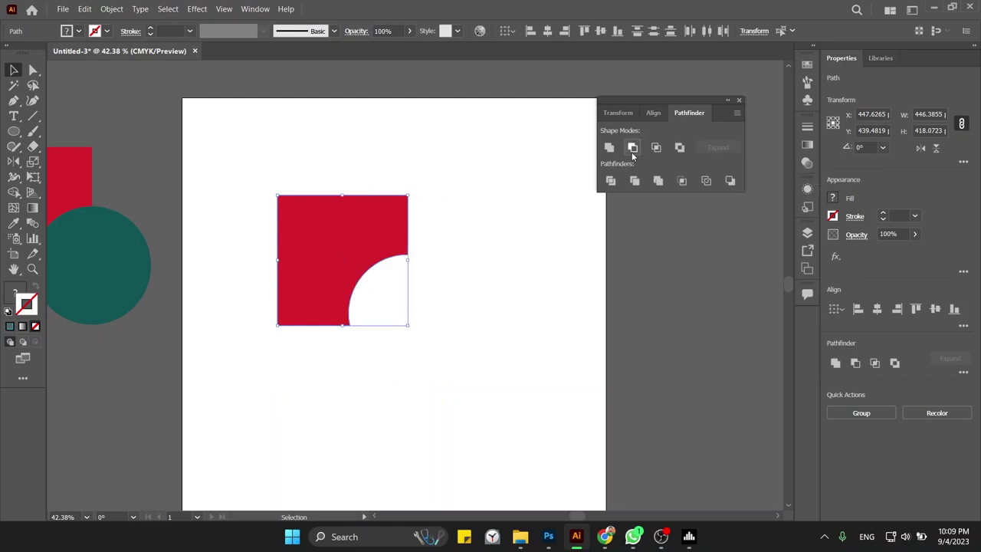
pyautogui.hotkey('ctrl', 'z')
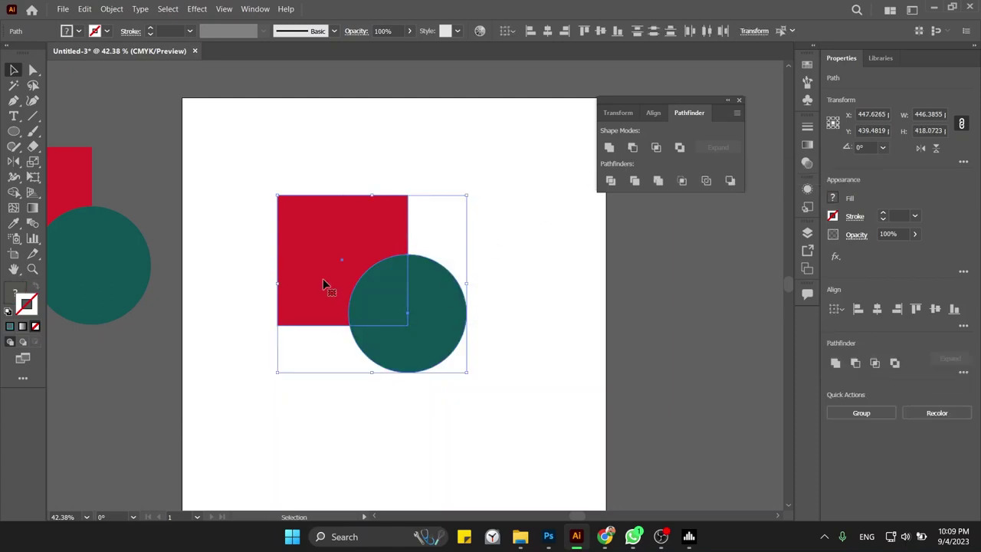
pyautogui.click(729, 181)
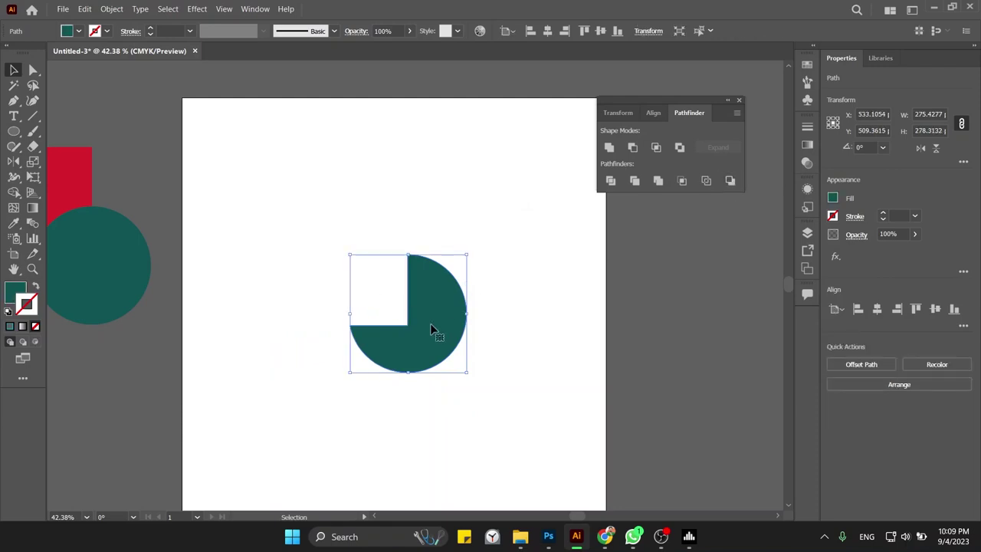
pyautogui.hotkey('ctrl', 'z')
pyautogui.click(549, 335)
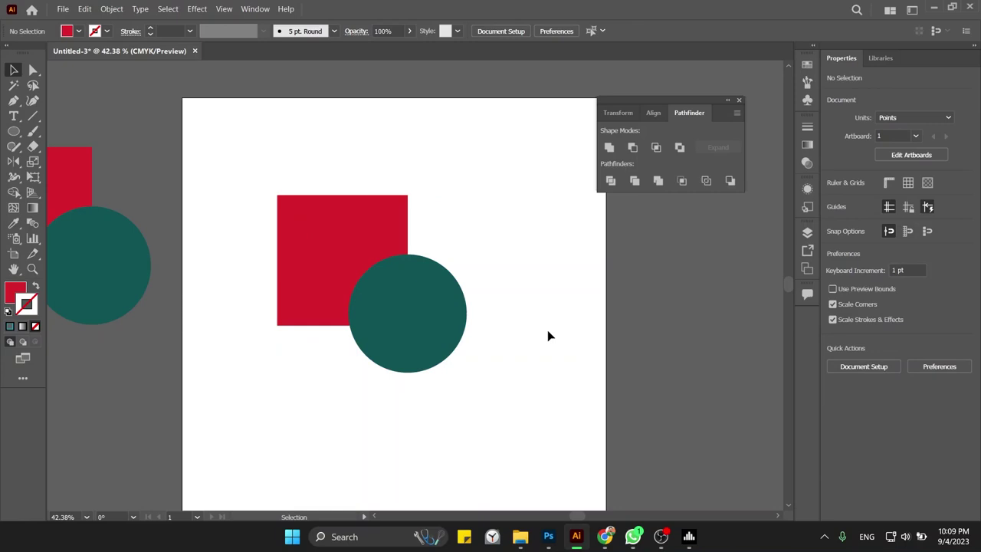
pyautogui.moveTo(506, 220); pyautogui.dragTo(302, 396)
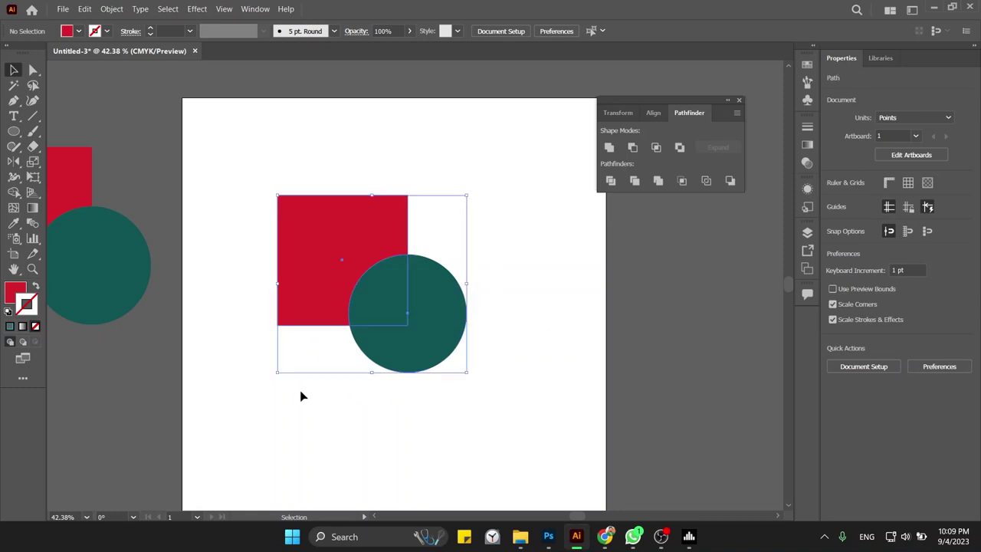
pyautogui.press('Delete')
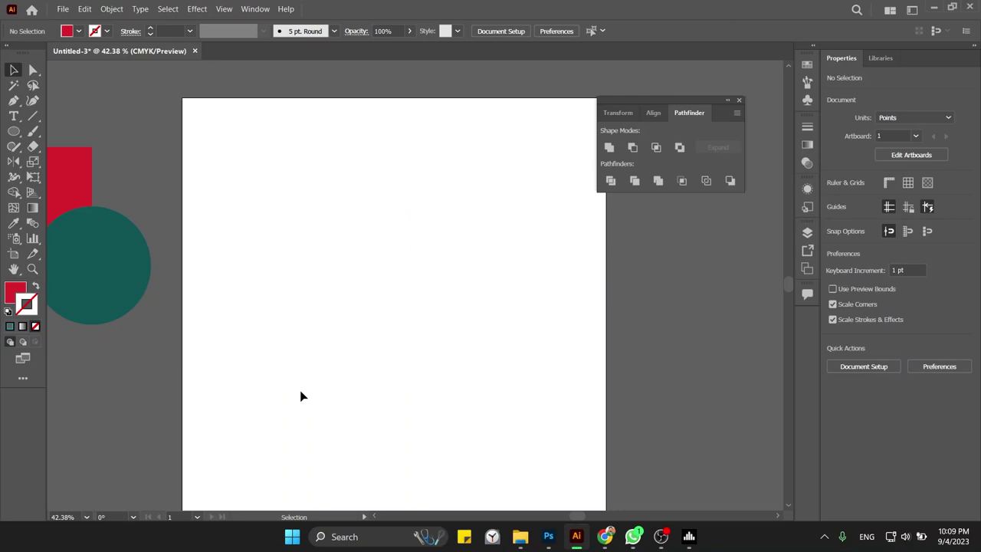
# - Discard a stray drawn ellipse and cancel a trial fill-colour change on the green circle
pyautogui.press('m')
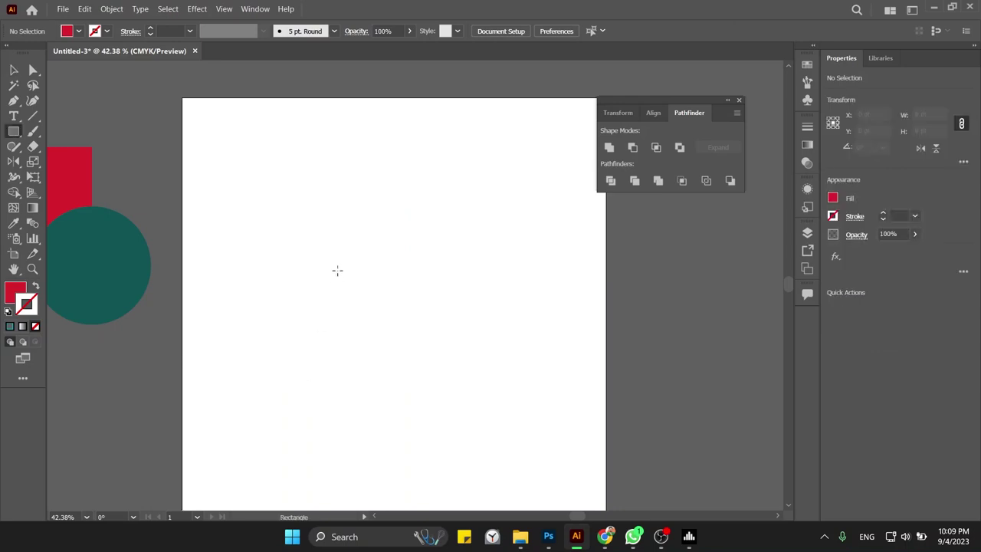
pyautogui.moveTo(323, 243)
pyautogui.mouseDown()
pyautogui.moveTo(506, 396)
pyautogui.moveTo(440, 301)
pyautogui.moveTo(387, 247)
pyautogui.mouseUp()
pyautogui.hotkey('ctrl', 'z')
pyautogui.press('v')
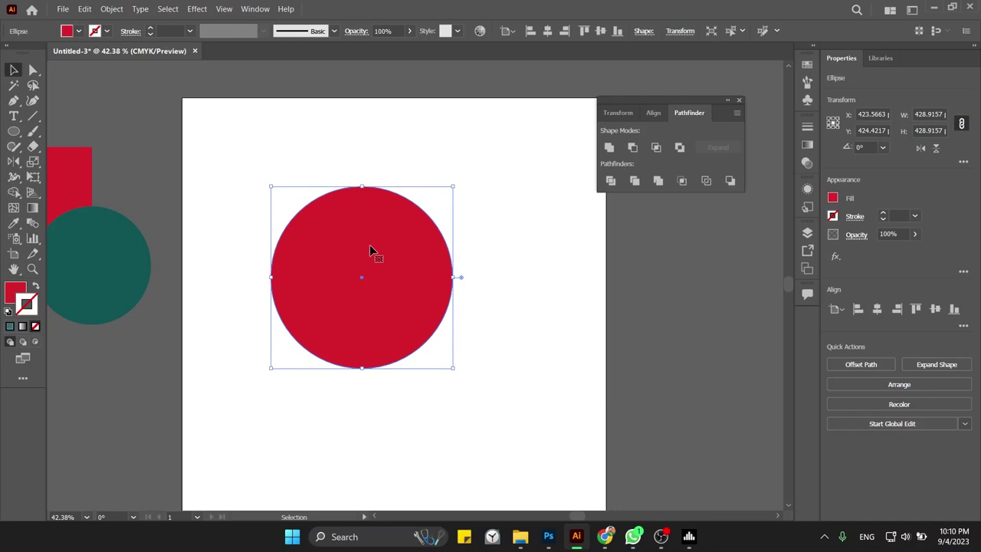
pyautogui.doubleClick(16, 292)
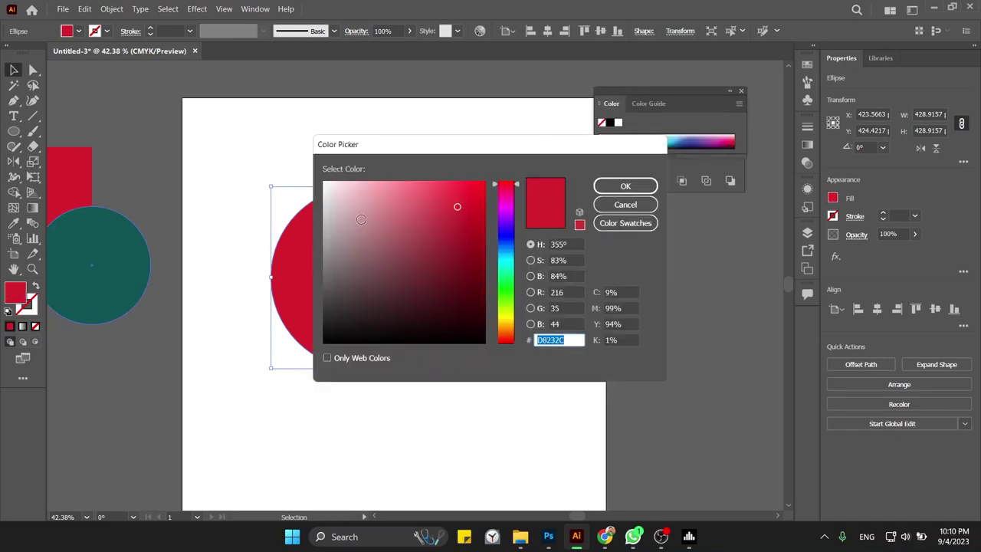
pyautogui.click(506, 298)
pyautogui.moveTo(477, 248); pyautogui.dragTo(484, 194)
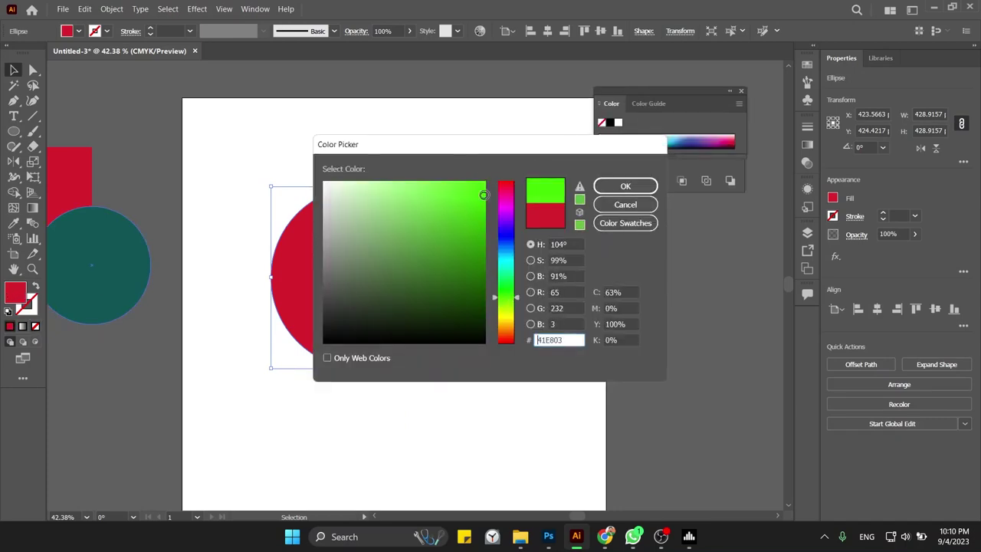
pyautogui.press('Escape')
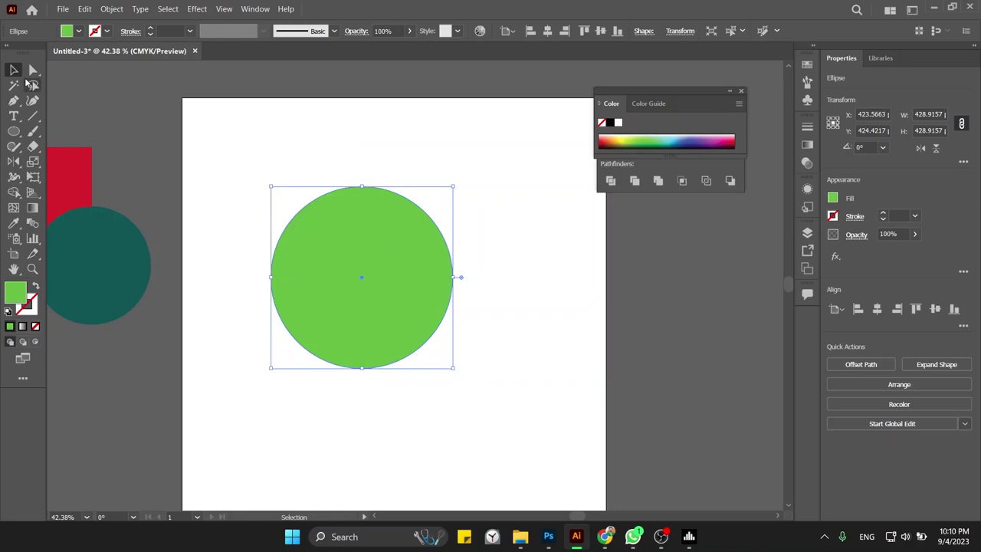
# - Alt-drag the green circle to duplicate it to the right and select the copy
pyautogui.moveTo(351, 255); pyautogui.dragTo(537, 268)
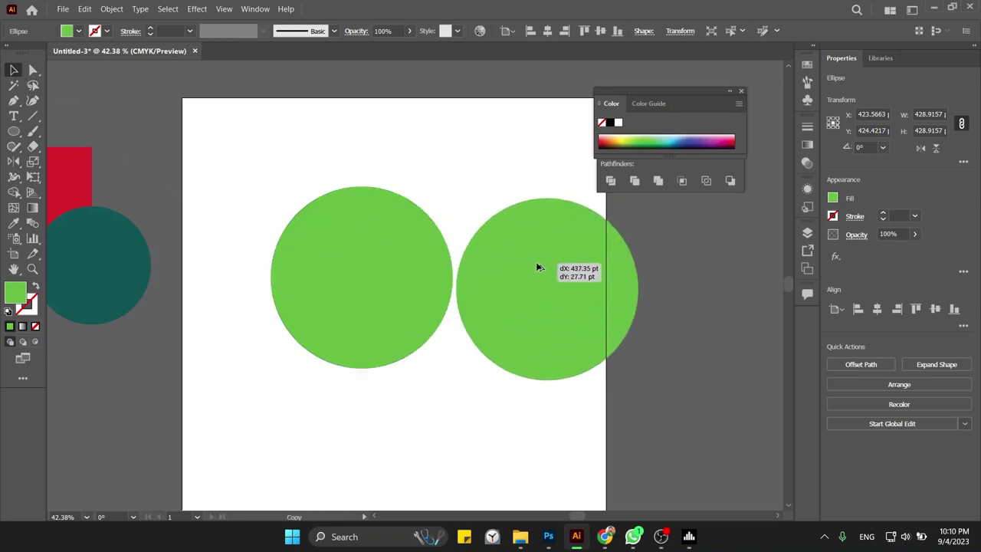
pyautogui.click(387, 236)
pyautogui.moveTo(434, 140); pyautogui.dragTo(566, 298)
pyautogui.click(492, 162)
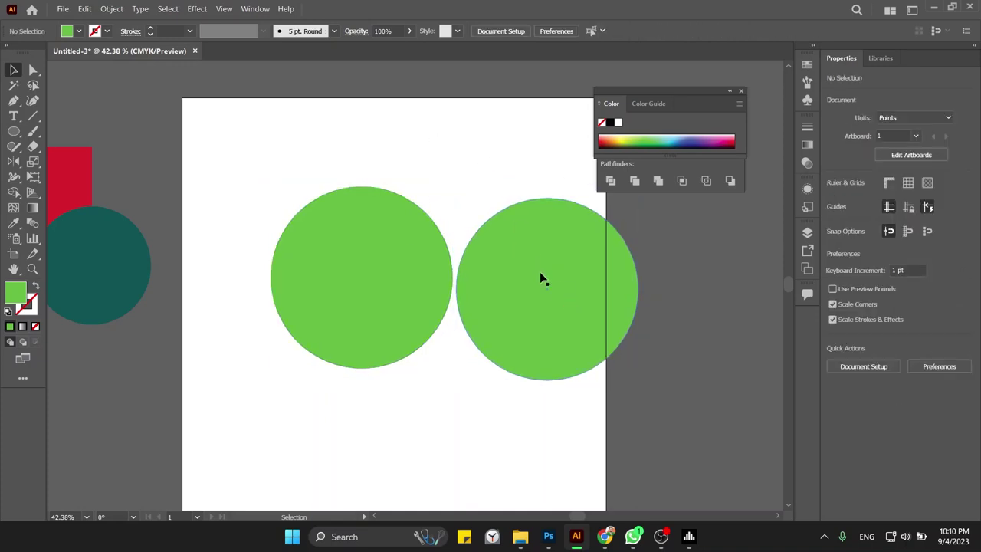
pyautogui.click(602, 264)
# - Fill the right circle blue and drag it over the green circle
pyautogui.click(672, 138)
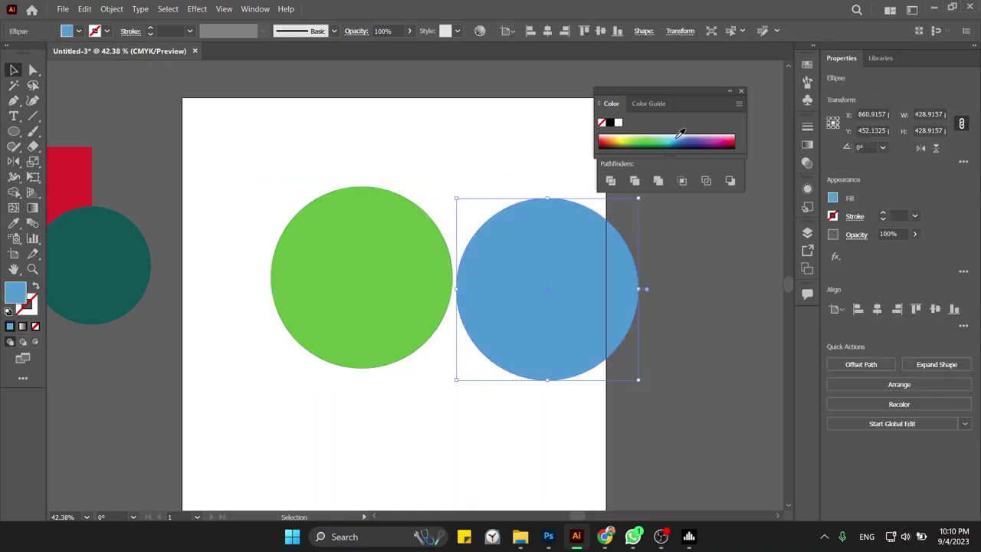
pyautogui.click(550, 138)
pyautogui.moveTo(575, 291)
pyautogui.mouseDown()
pyautogui.moveTo(527, 258)
pyautogui.moveTo(409, 260)
pyautogui.mouseUp()
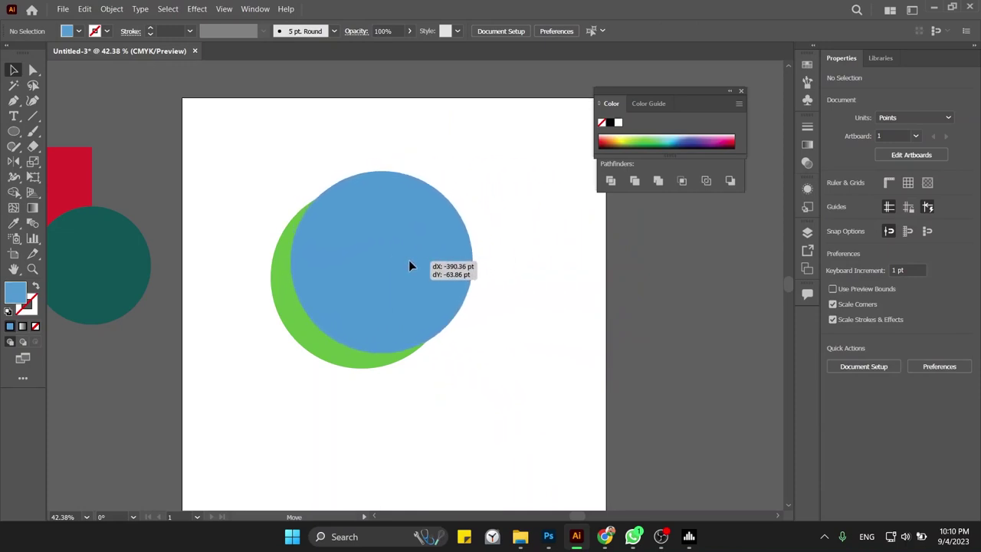
pyautogui.click(525, 291)
pyautogui.moveTo(425, 239); pyautogui.dragTo(289, 409)
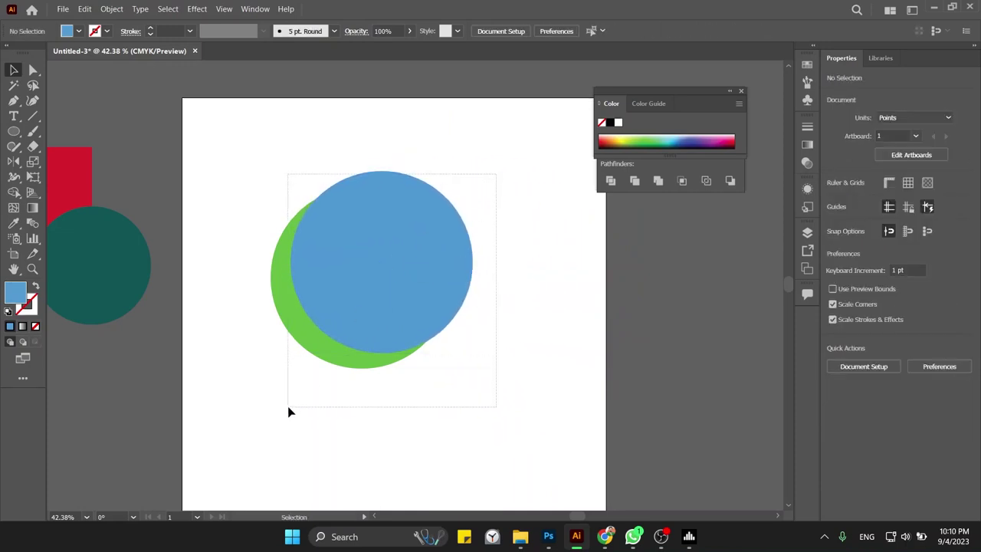
# - Apply Minus Front to both circles and nudge the resulting green crescent up-right
pyautogui.moveTo(697, 93); pyautogui.dragTo(706, 277)
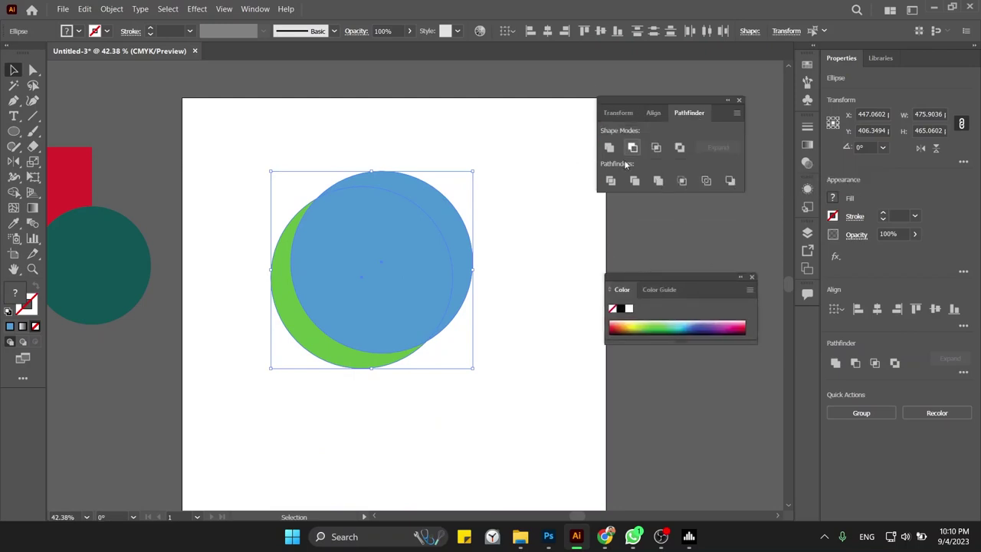
pyautogui.click(482, 213)
pyautogui.click(449, 223)
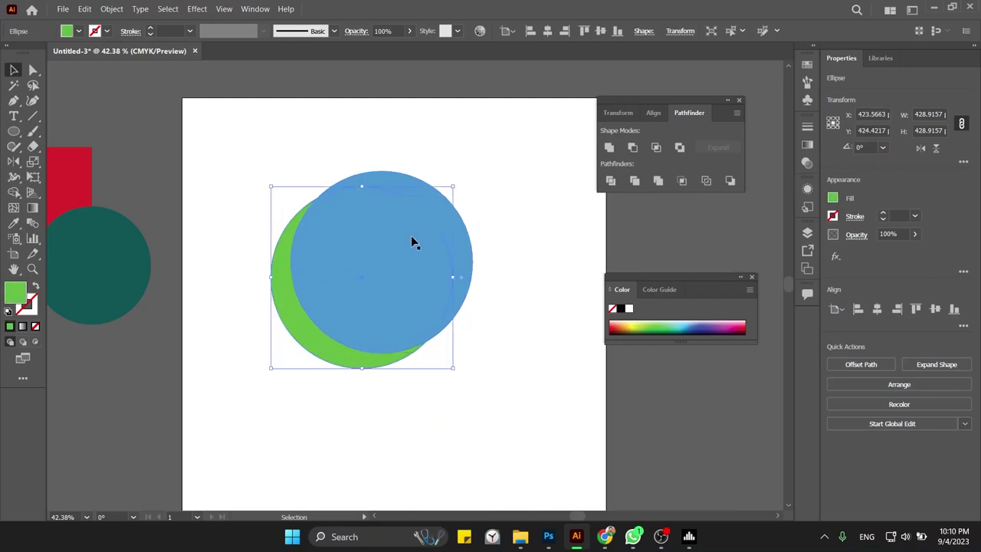
pyautogui.moveTo(422, 143); pyautogui.dragTo(240, 400)
pyautogui.click(632, 147)
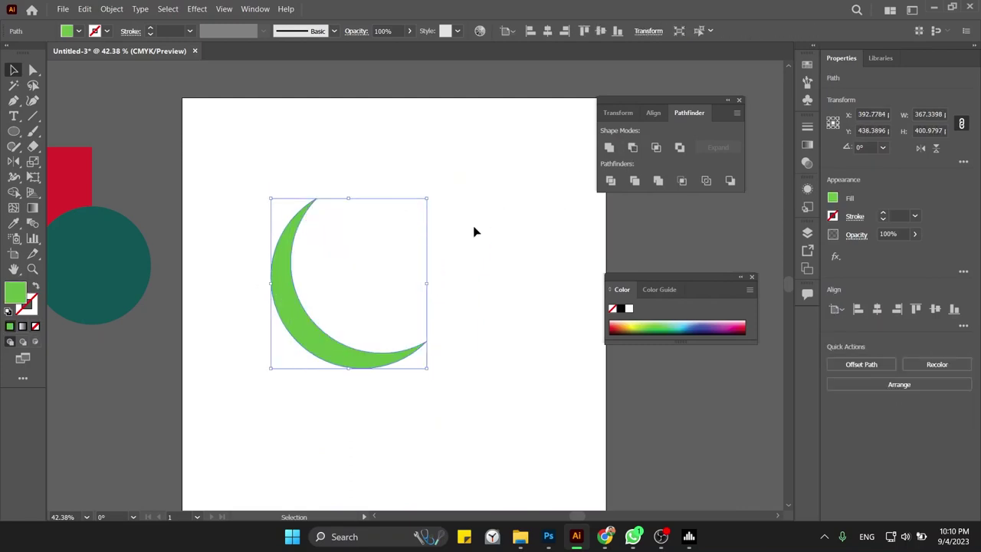
pyautogui.click(473, 225)
pyautogui.moveTo(312, 339); pyautogui.dragTo(348, 330)
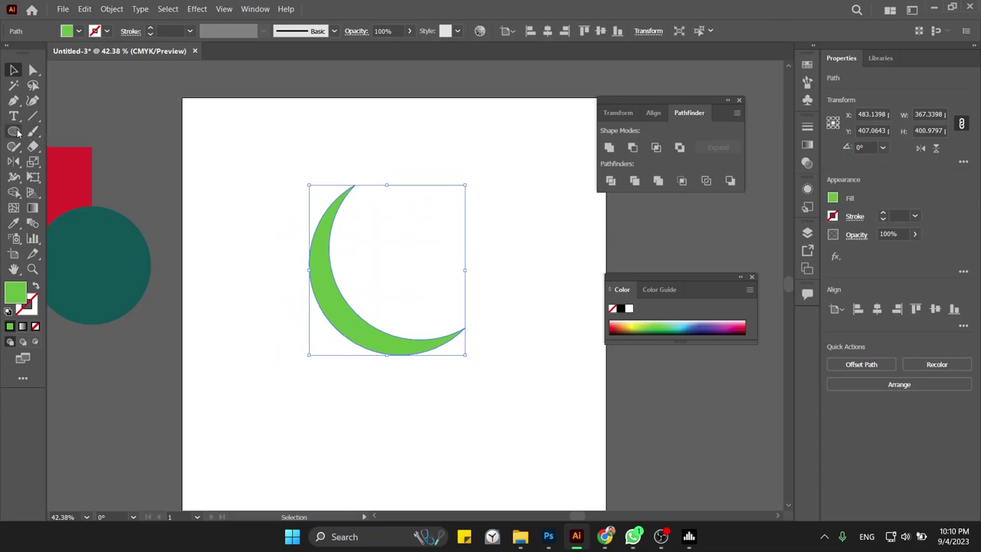
# - Create a small green star with the Star tool and place it inside the crescent's curve
pyautogui.moveTo(14, 133); pyautogui.dragTo(76, 201)
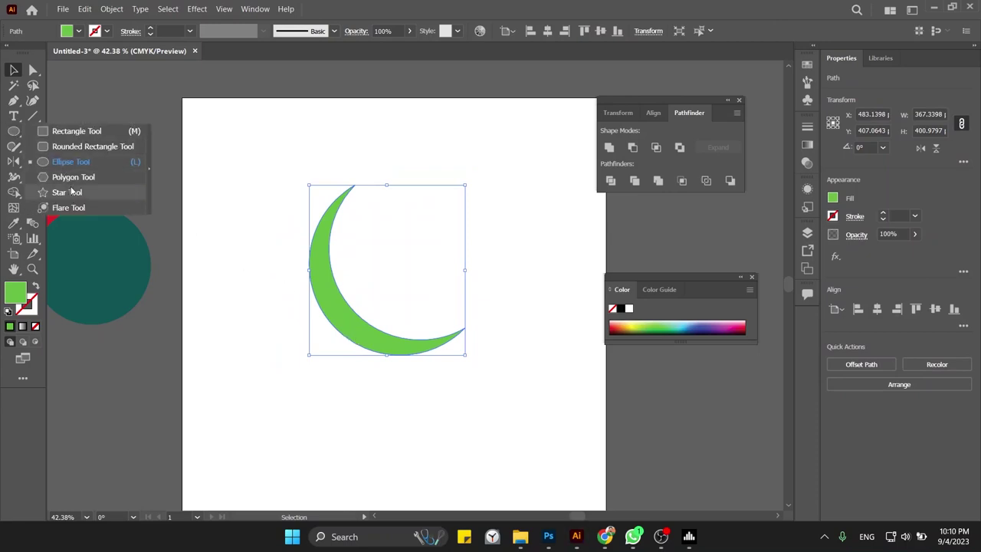
pyautogui.click(391, 229)
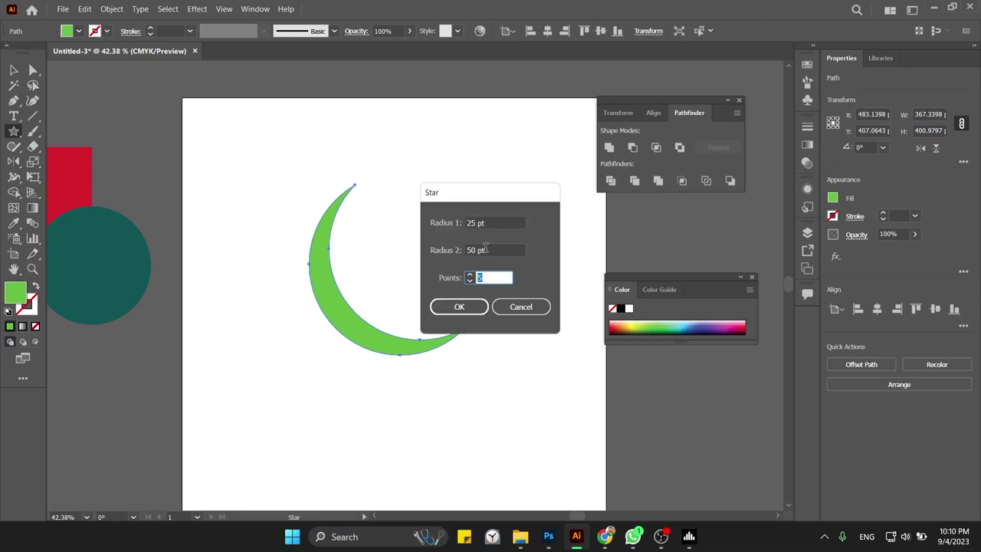
pyautogui.press('Return')
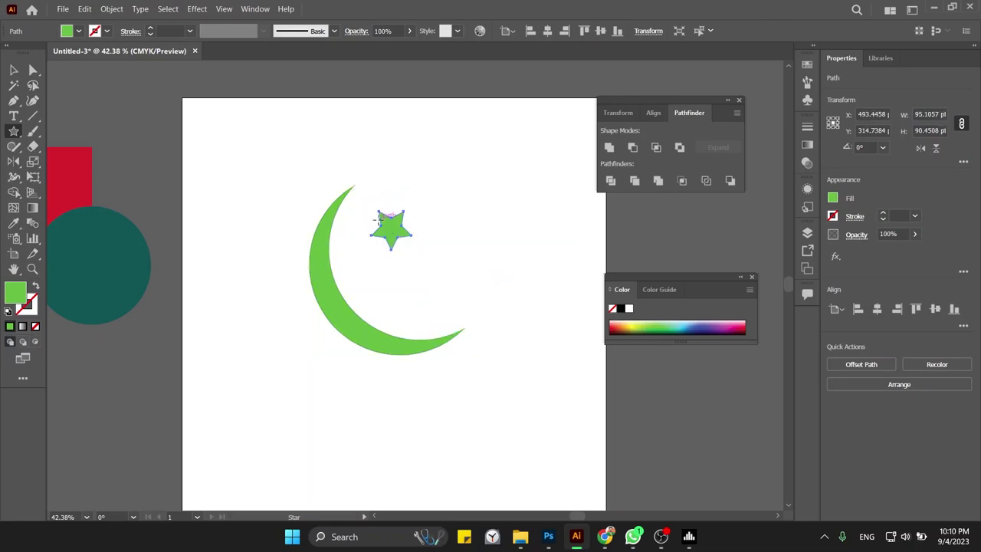
pyautogui.press('v')
pyautogui.click(429, 222)
pyautogui.moveTo(395, 229); pyautogui.dragTo(428, 249)
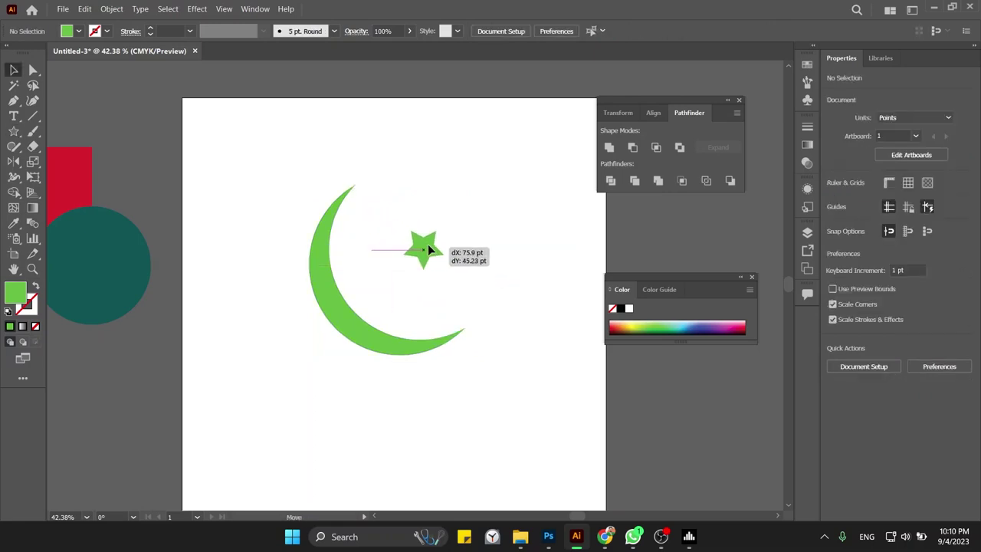
# - Scale the crescent and star together down to about 151 × 164 pt
pyautogui.click(484, 239)
pyautogui.moveTo(479, 198)
pyautogui.mouseDown()
pyautogui.moveTo(334, 357)
pyautogui.moveTo(327, 217)
pyautogui.mouseUp()
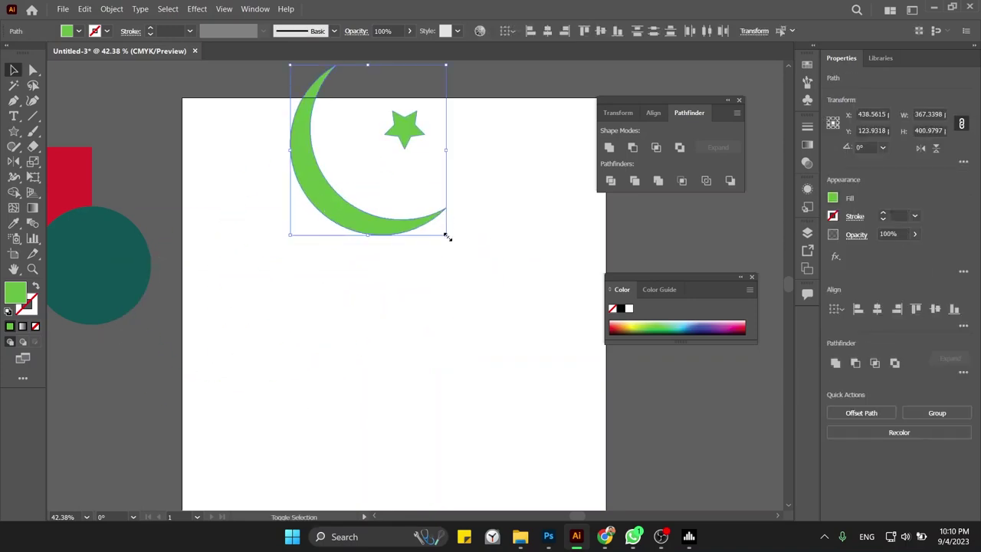
pyautogui.moveTo(447, 237); pyautogui.dragTo(354, 135)
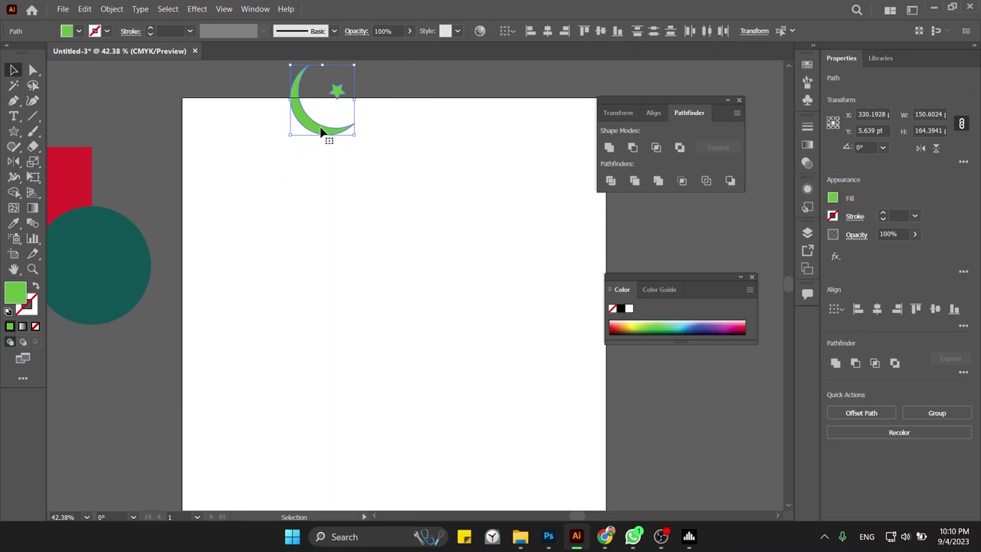
pyautogui.click(378, 241)
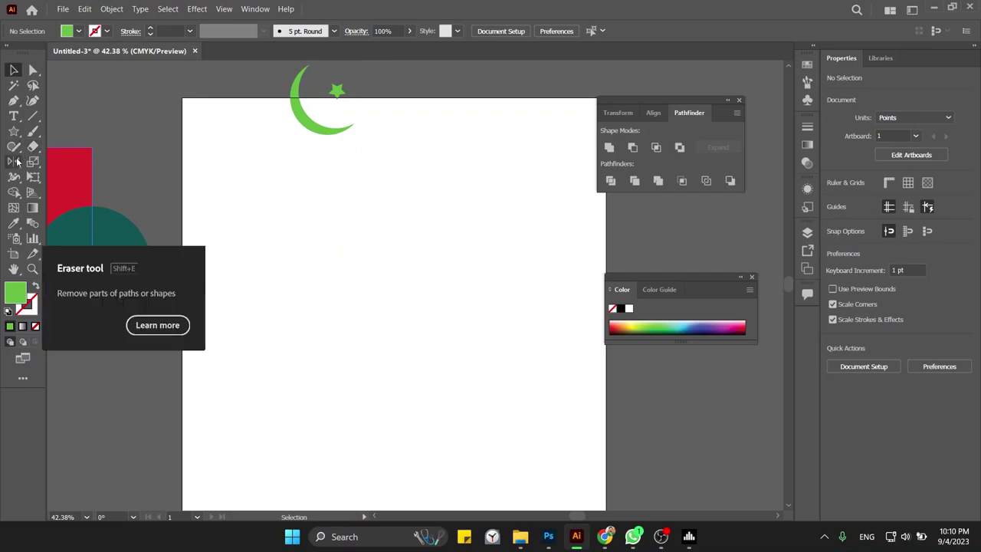
pyautogui.click(13, 132)
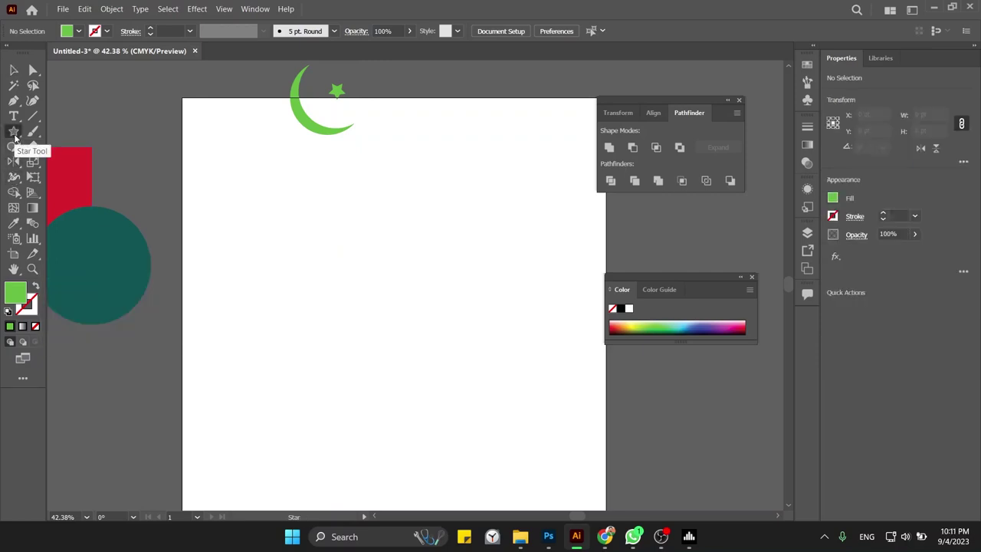
pyautogui.click(13, 133)
pyautogui.click(14, 133)
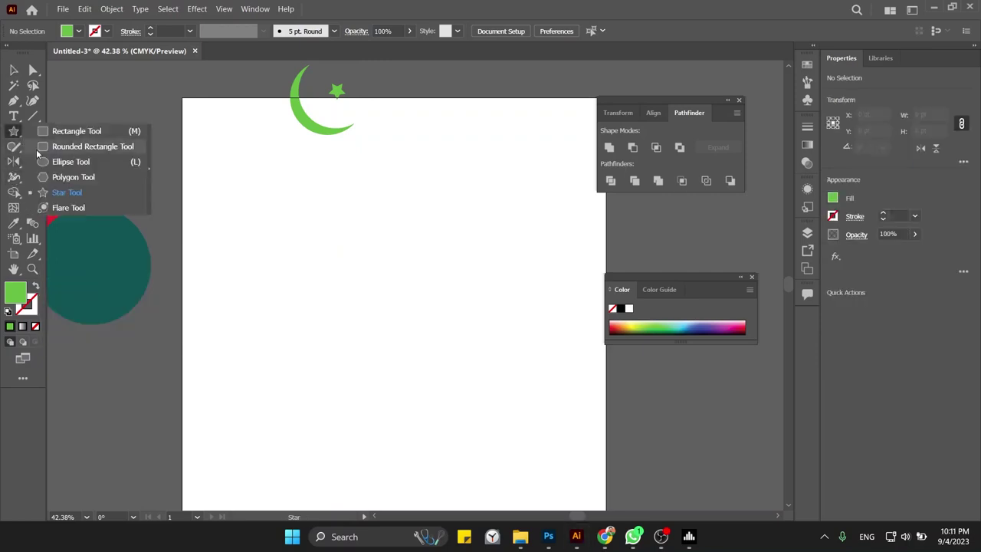
# - Draw a triangle with the Polygon tool, enlarge it and move it up and right
pyautogui.click(73, 177)
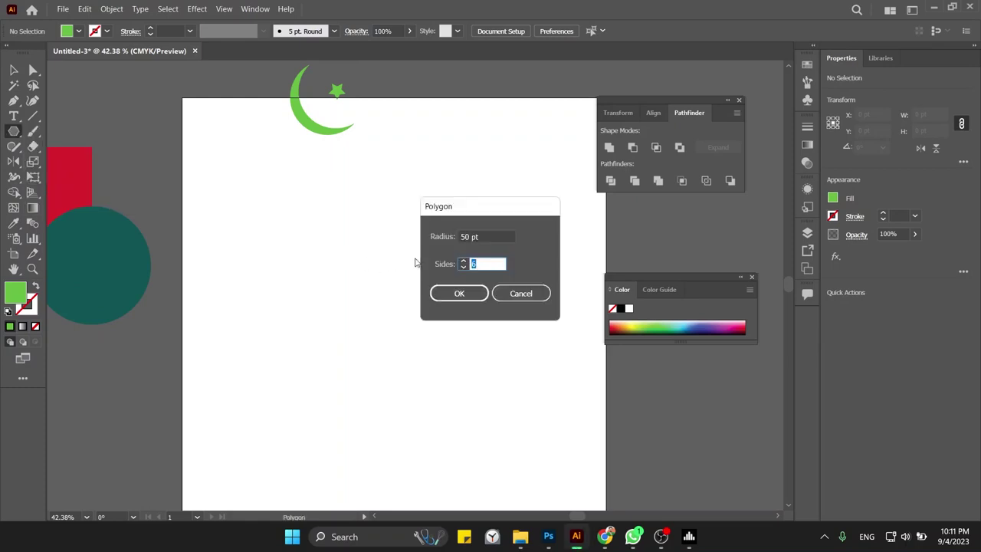
pyautogui.press('Return')
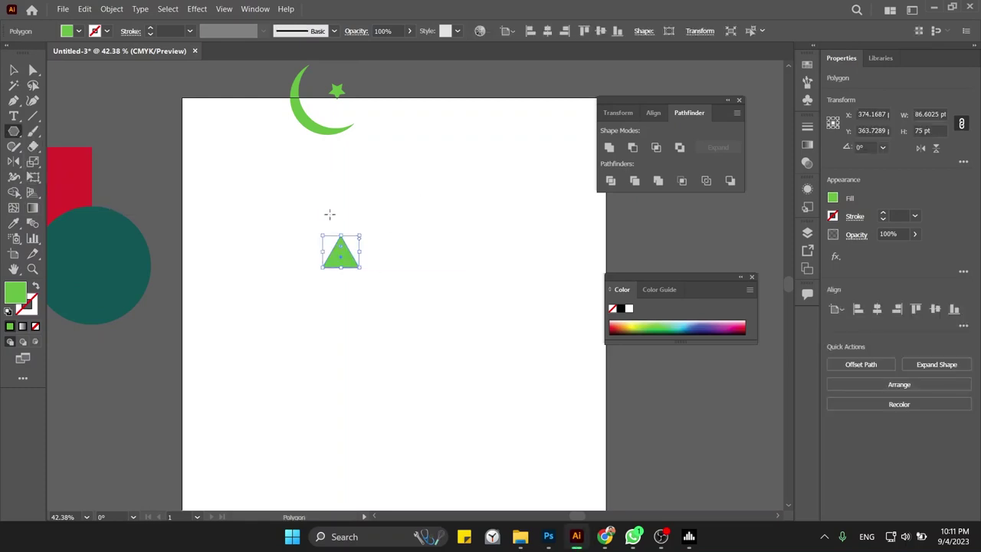
pyautogui.click(14, 70)
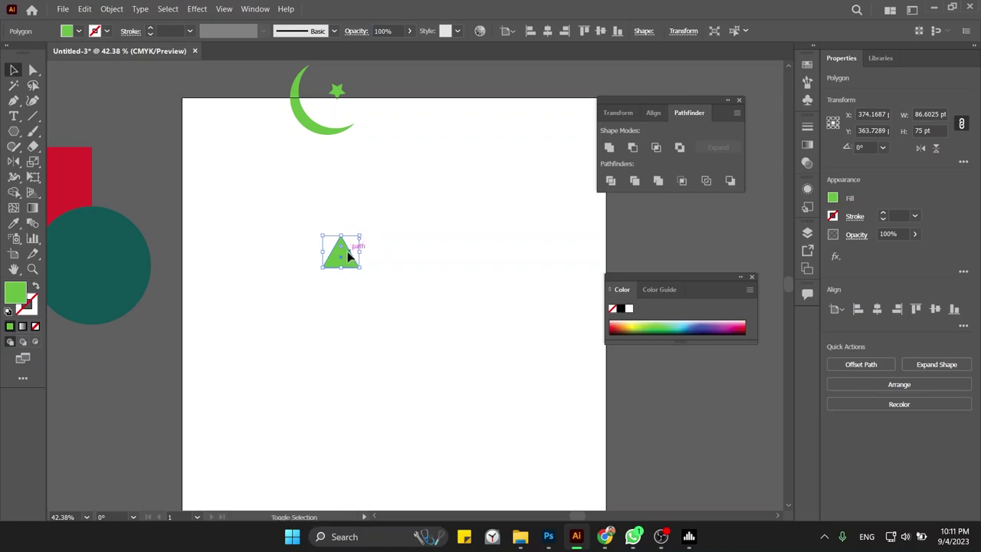
pyautogui.moveTo(360, 267); pyautogui.dragTo(408, 319)
pyautogui.moveTo(373, 278); pyautogui.dragTo(408, 243)
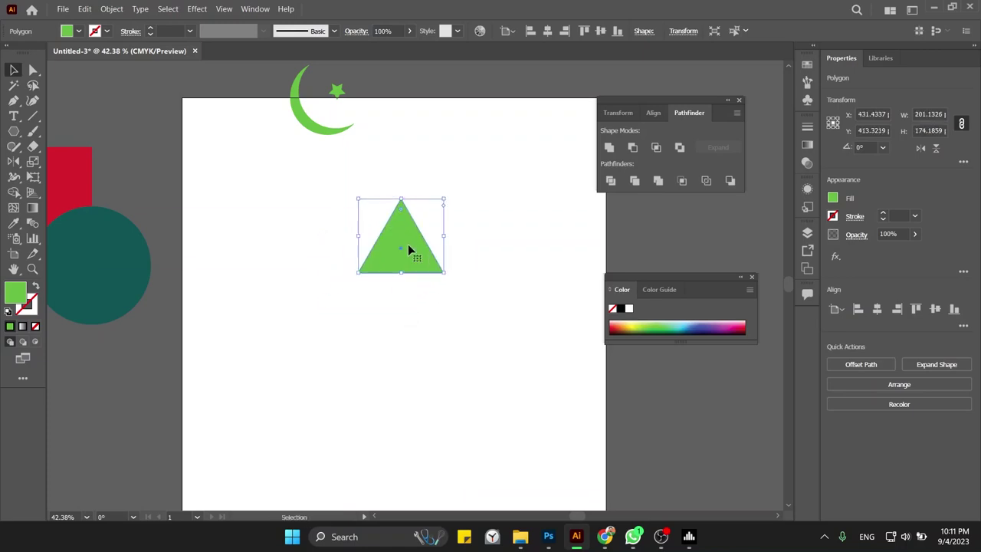
# - Draw a square under the triangle, butt it against the triangle's base, and fill it blue
pyautogui.press('m')
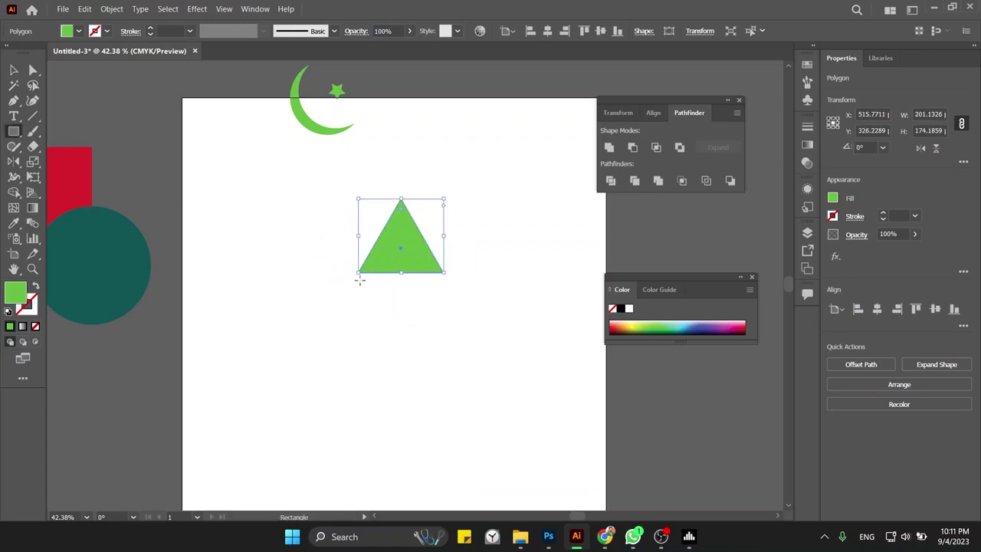
pyautogui.moveTo(357, 281); pyautogui.dragTo(444, 365)
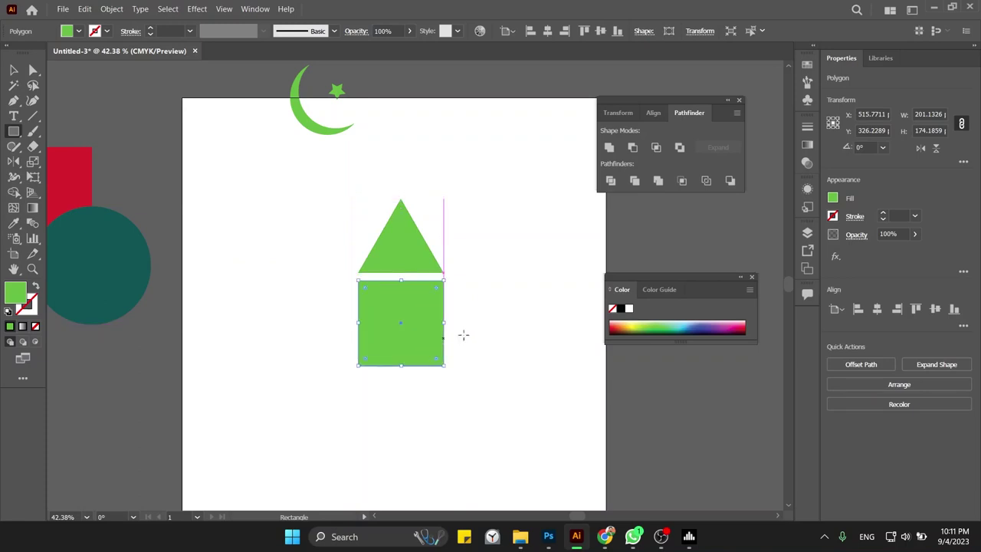
pyautogui.press('v')
pyautogui.moveTo(430, 332); pyautogui.dragTo(427, 324)
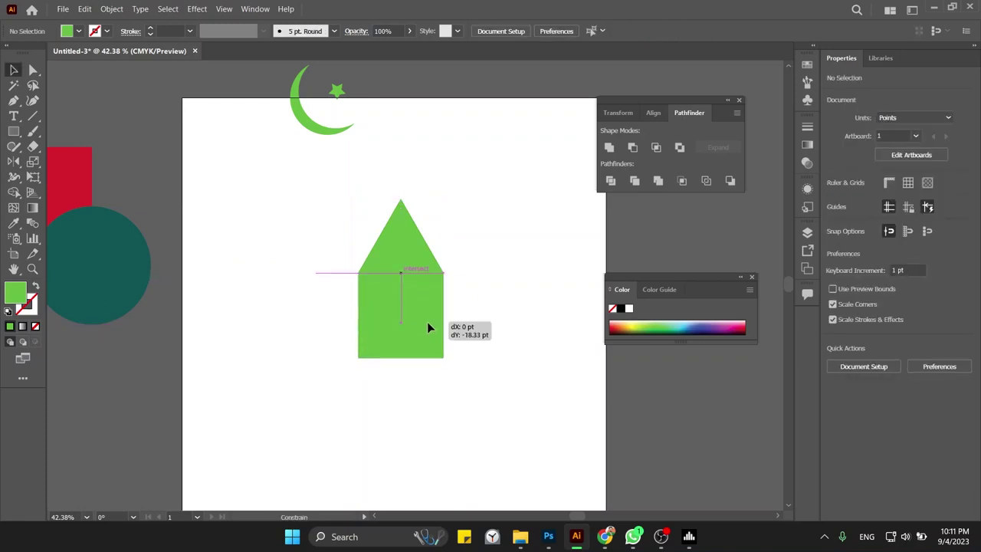
pyautogui.click(693, 323)
pyautogui.click(551, 323)
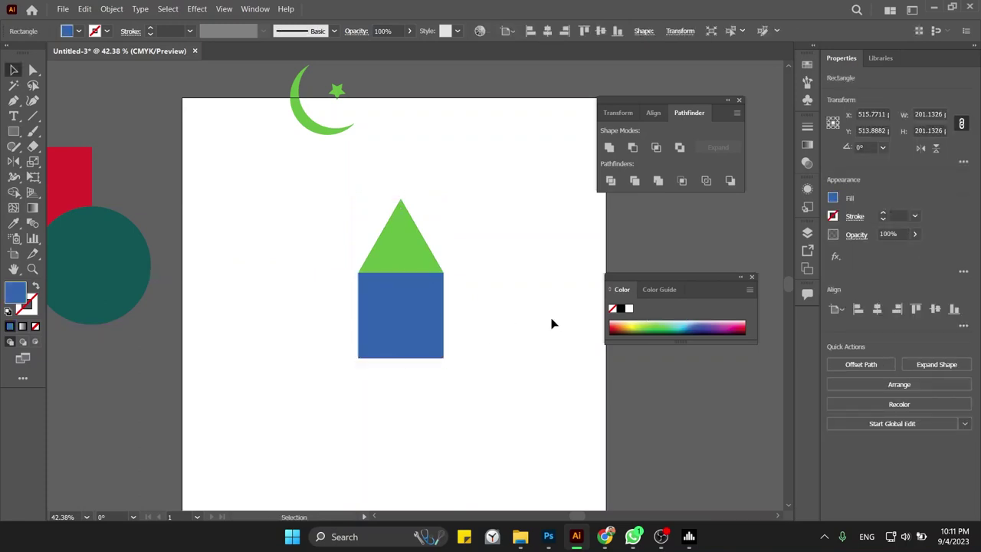
# - Unite the triangle and square with Pathfinder, then undo to keep them separate
pyautogui.moveTo(469, 229); pyautogui.dragTo(398, 302)
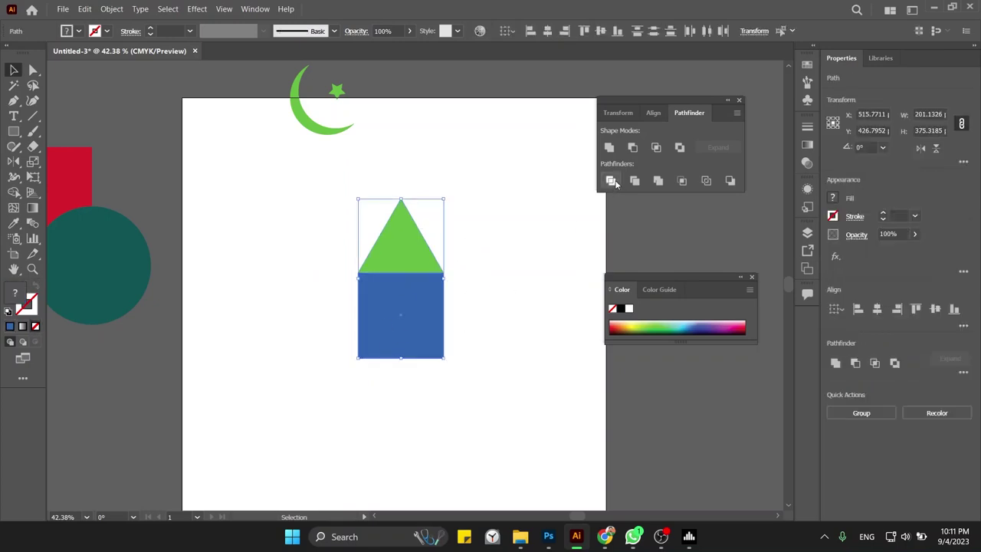
pyautogui.click(608, 146)
pyautogui.click(481, 227)
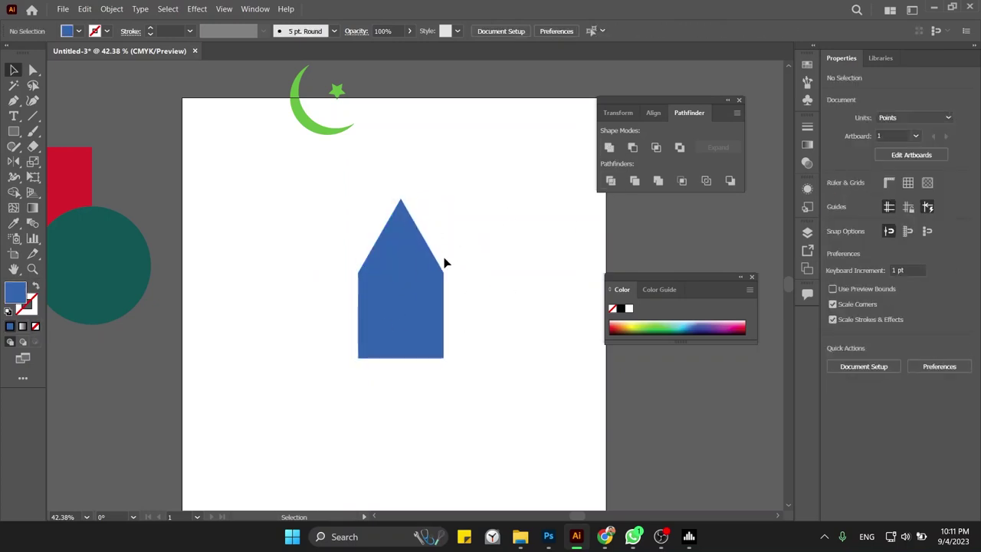
pyautogui.hotkey('ctrl', 'z')
pyautogui.hotkey('ctrl', 'z')
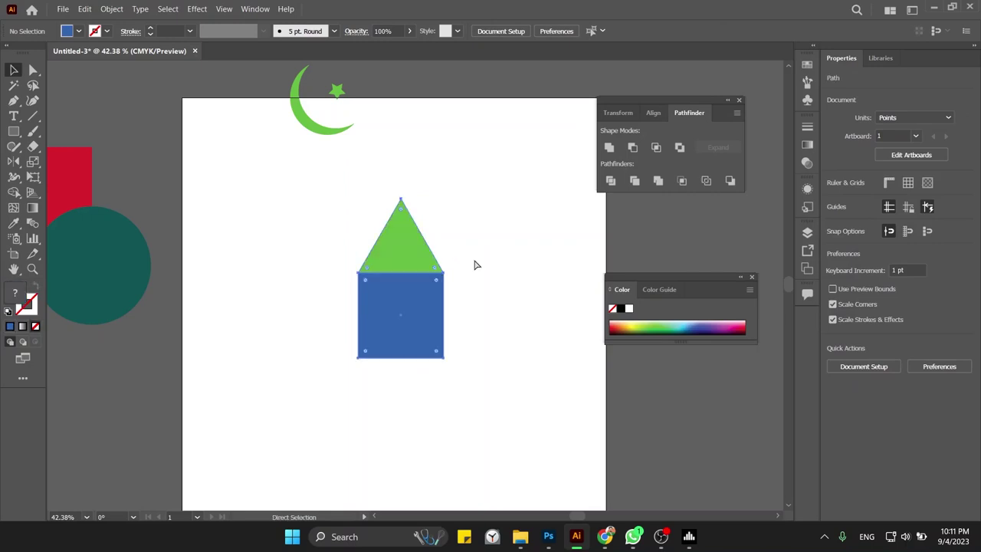
pyautogui.click(456, 208)
pyautogui.click(378, 240)
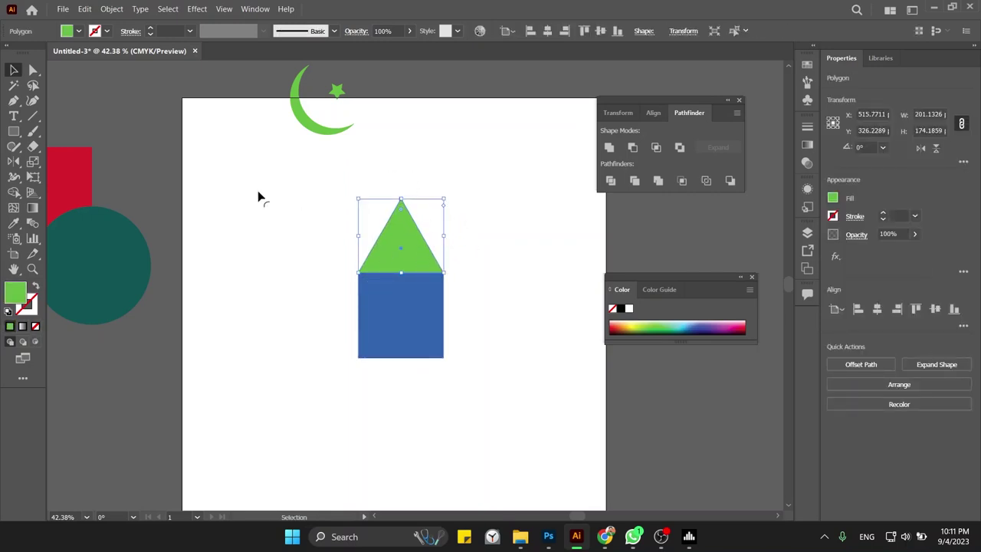
# - Lower the triangle's top anchor with the Direct Selection tool to flatten the roof
pyautogui.click(32, 70)
pyautogui.moveTo(346, 182); pyautogui.dragTo(420, 206)
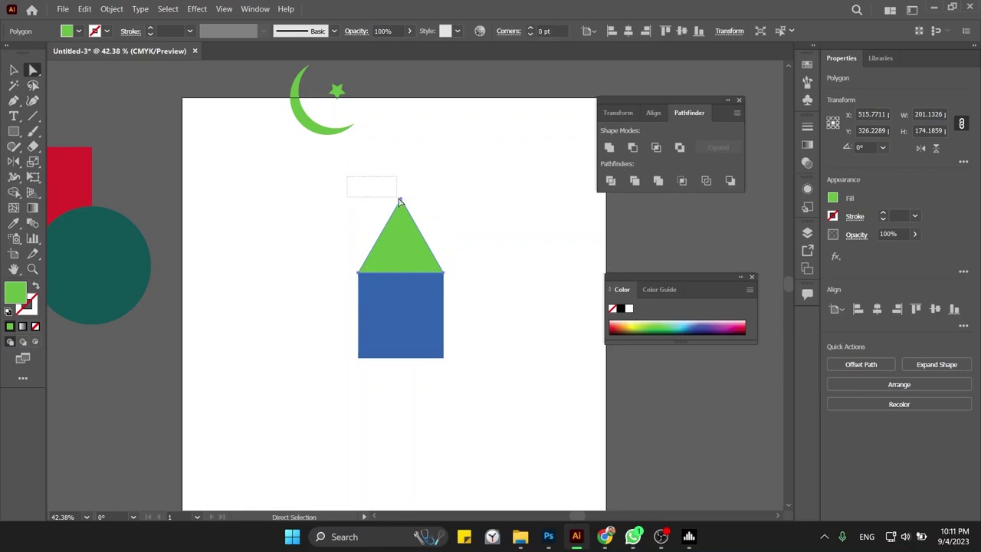
pyautogui.click(422, 175)
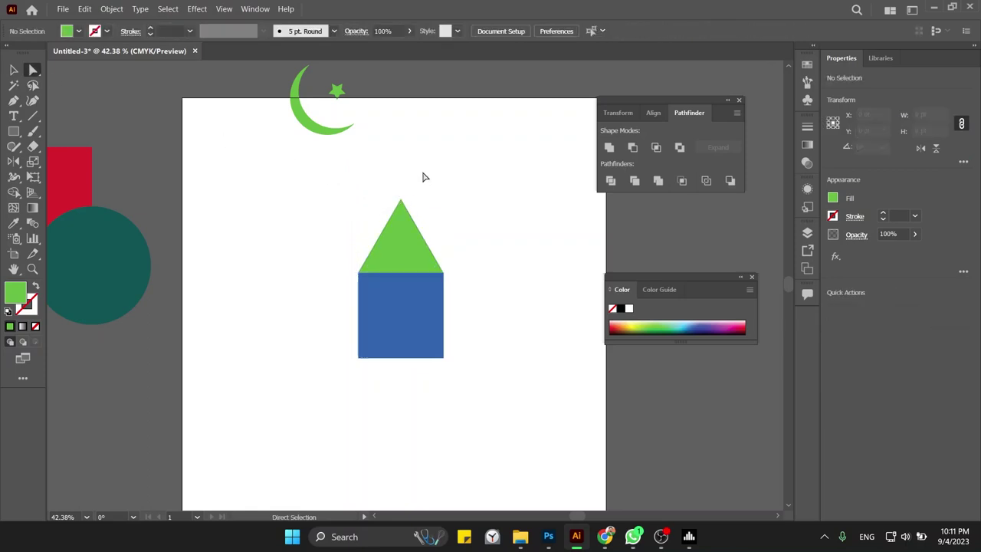
pyautogui.moveTo(385, 208); pyautogui.dragTo(416, 193)
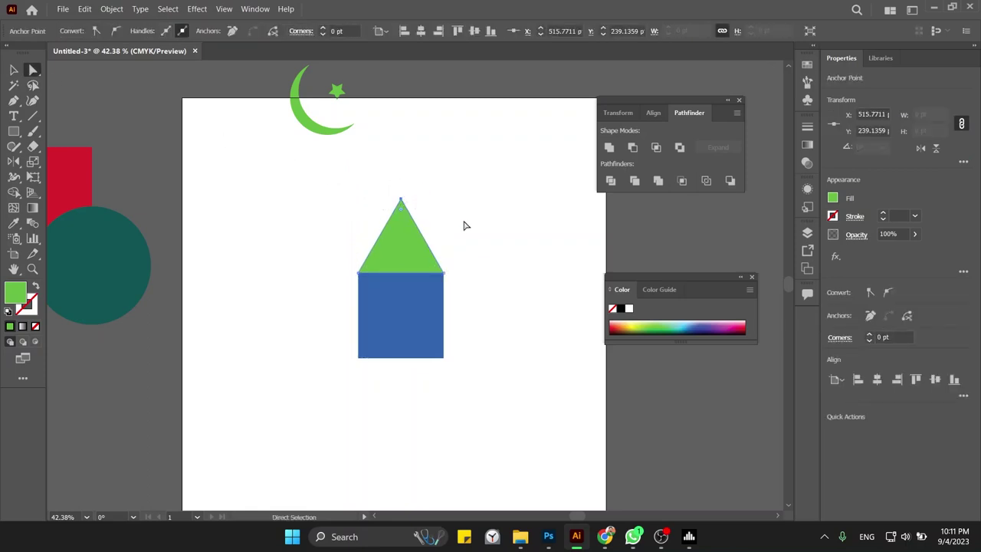
pyautogui.moveTo(400, 201); pyautogui.dragTo(400, 235)
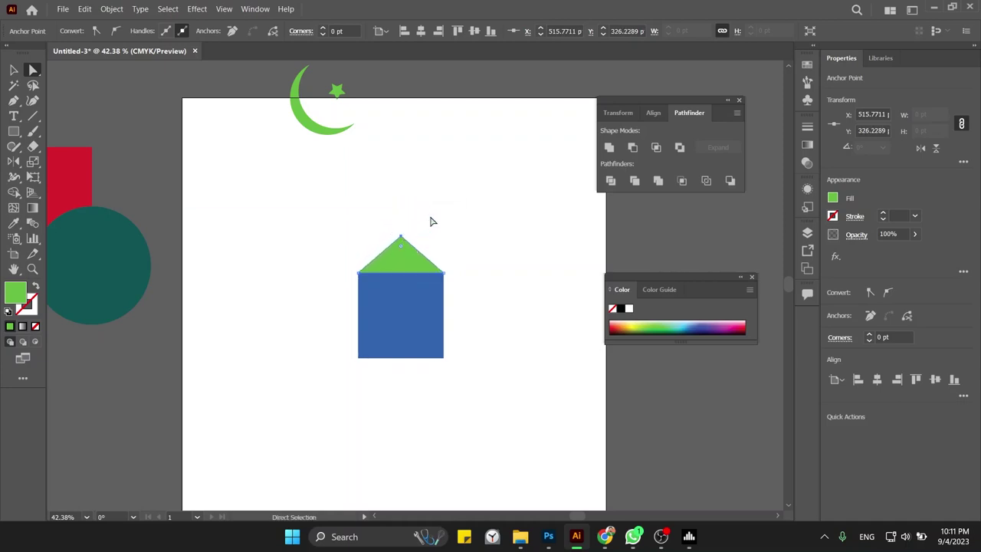
pyautogui.click(431, 221)
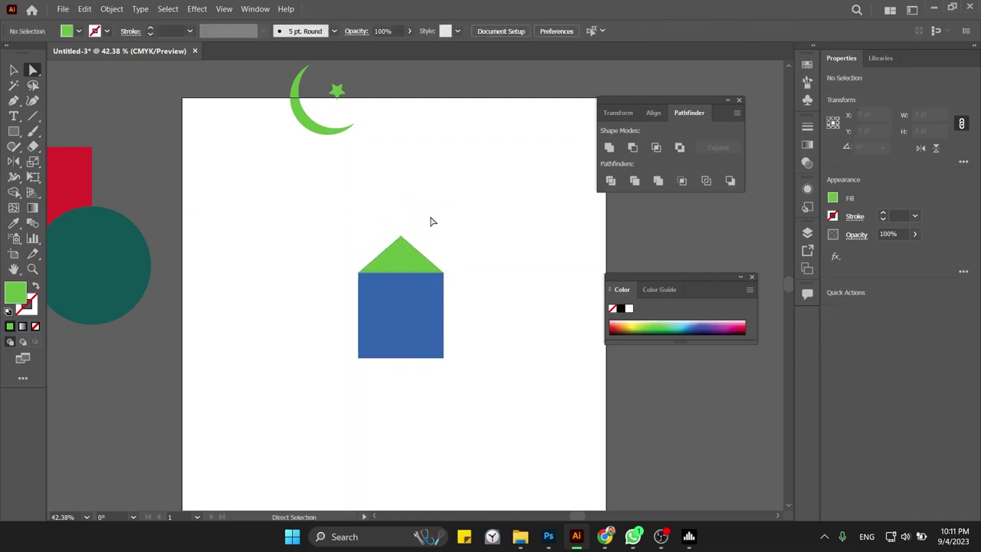
# - Merge the lowered roof and blue square into one house shape with Pathfinder Unite
pyautogui.click(13, 69)
pyautogui.moveTo(306, 206)
pyautogui.mouseDown()
pyautogui.moveTo(437, 335)
pyautogui.moveTo(417, 307)
pyautogui.mouseUp()
pyautogui.click(609, 147)
pyautogui.click(498, 284)
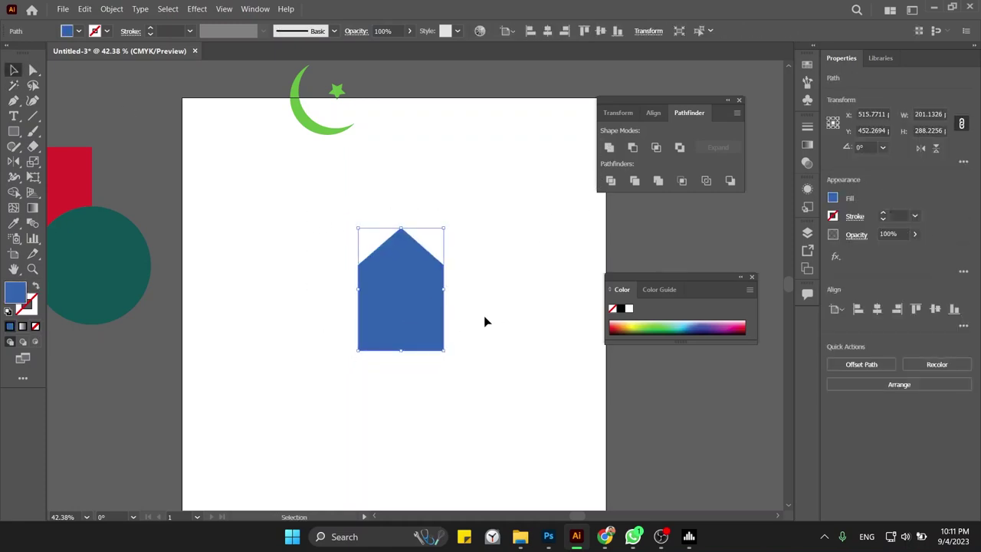
# - Draw a small square, duplicate it into a 2x2 grid, and shrink the grid
pyautogui.press('m')
pyautogui.moveTo(479, 286); pyautogui.dragTo(505, 310)
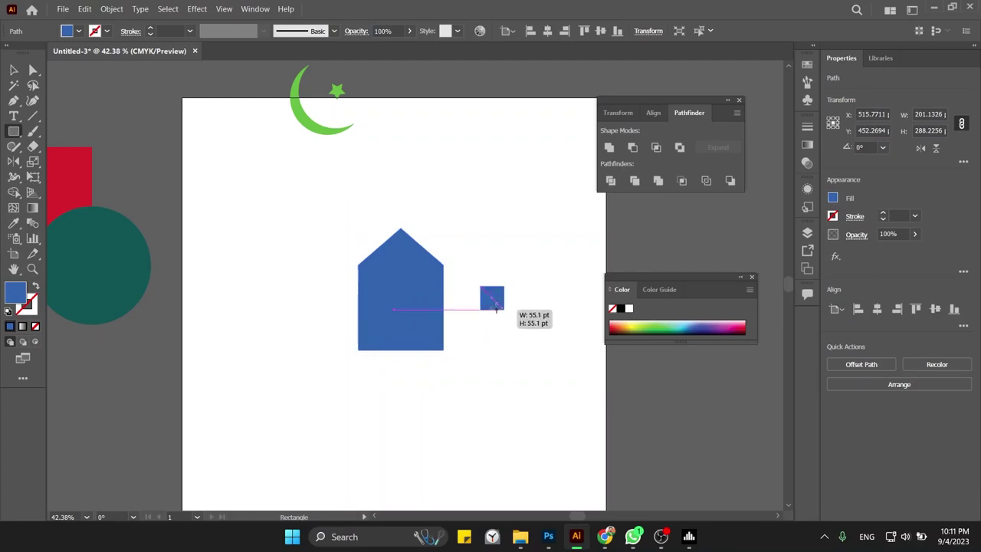
pyautogui.press('v')
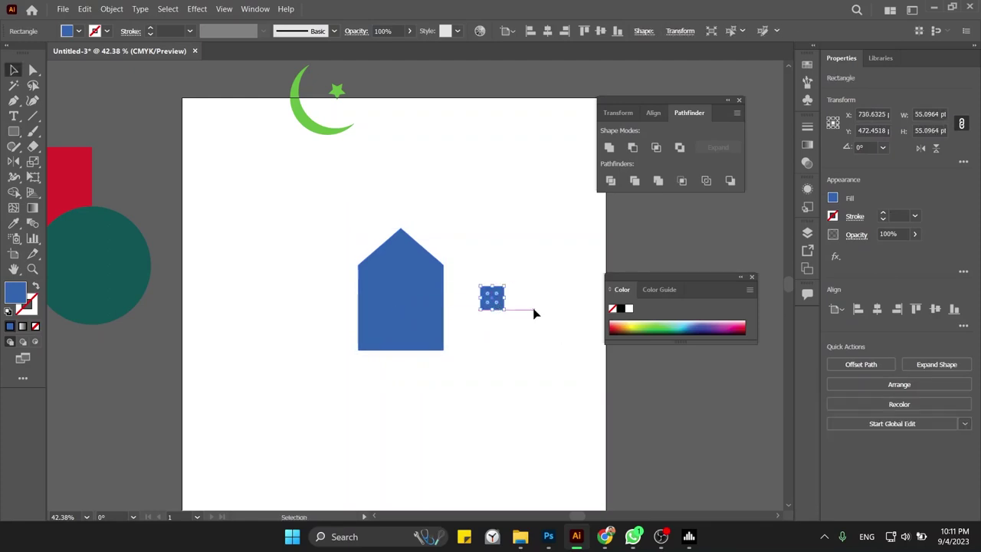
pyautogui.click(532, 311)
pyautogui.moveTo(499, 301)
pyautogui.mouseDown()
pyautogui.moveTo(525, 303)
pyautogui.moveTo(529, 316)
pyautogui.moveTo(475, 363)
pyautogui.mouseUp()
pyautogui.keyDown('shift'); pyautogui.click(495, 307); pyautogui.keyUp('shift')
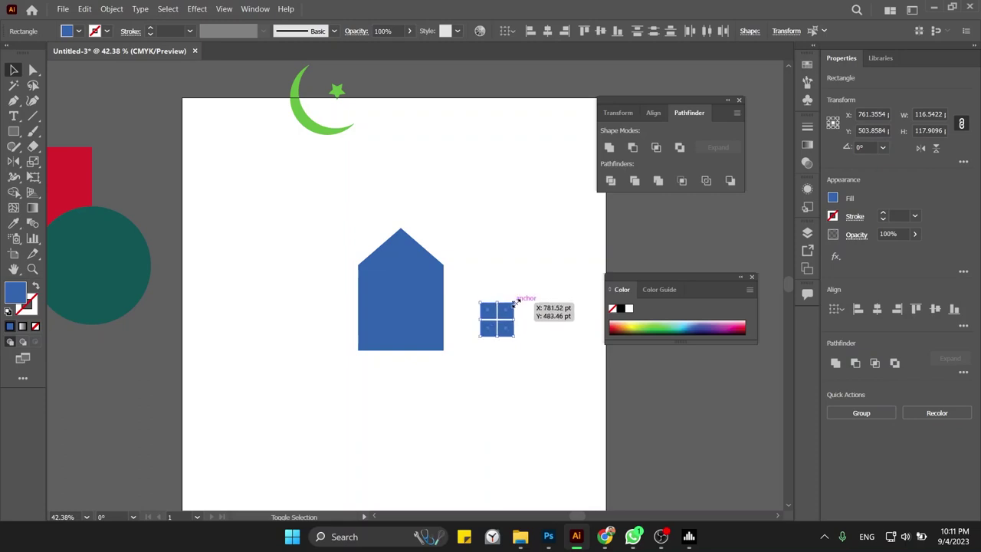
pyautogui.moveTo(531, 287); pyautogui.dragTo(513, 303)
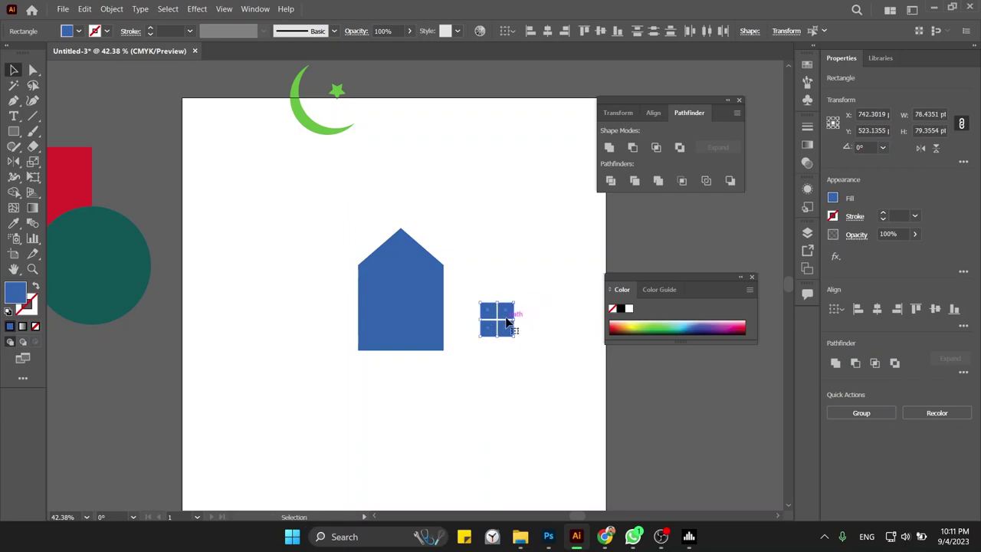
# - Colour the panes green, cut them from the house with Minus Front, and move the house up
pyautogui.click(663, 326)
pyautogui.click(544, 313)
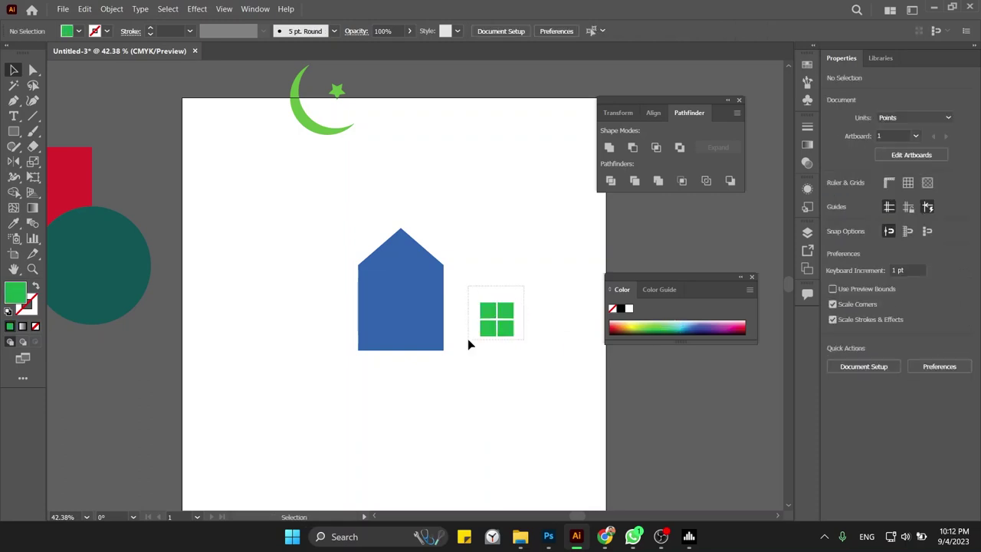
pyautogui.moveTo(496, 324); pyautogui.dragTo(401, 302)
pyautogui.moveTo(459, 226); pyautogui.dragTo(354, 358)
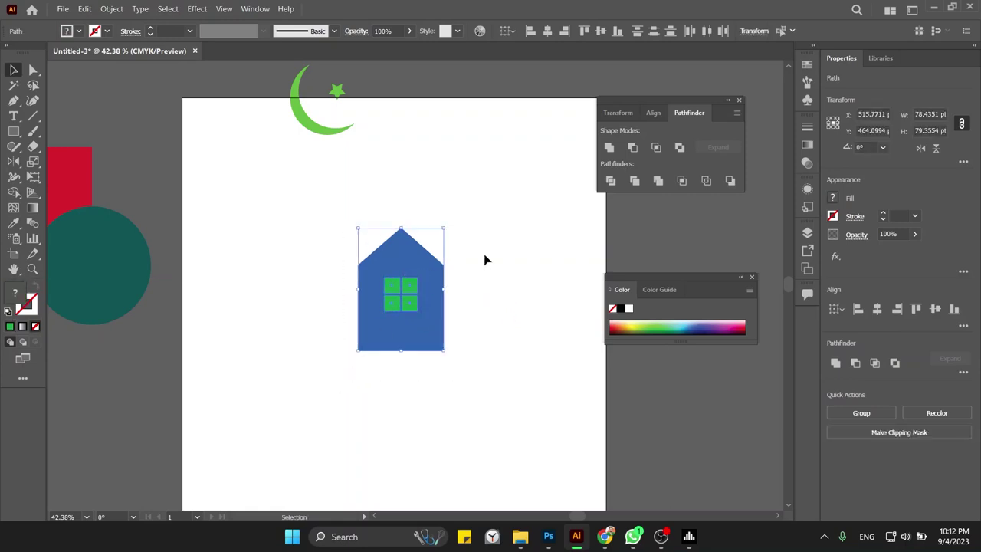
pyautogui.click(632, 148)
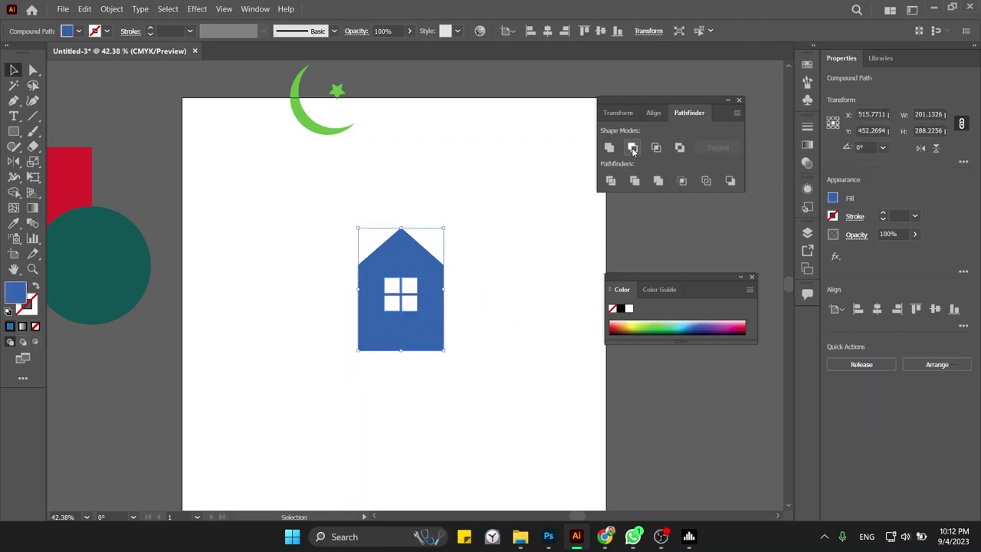
pyautogui.click(476, 247)
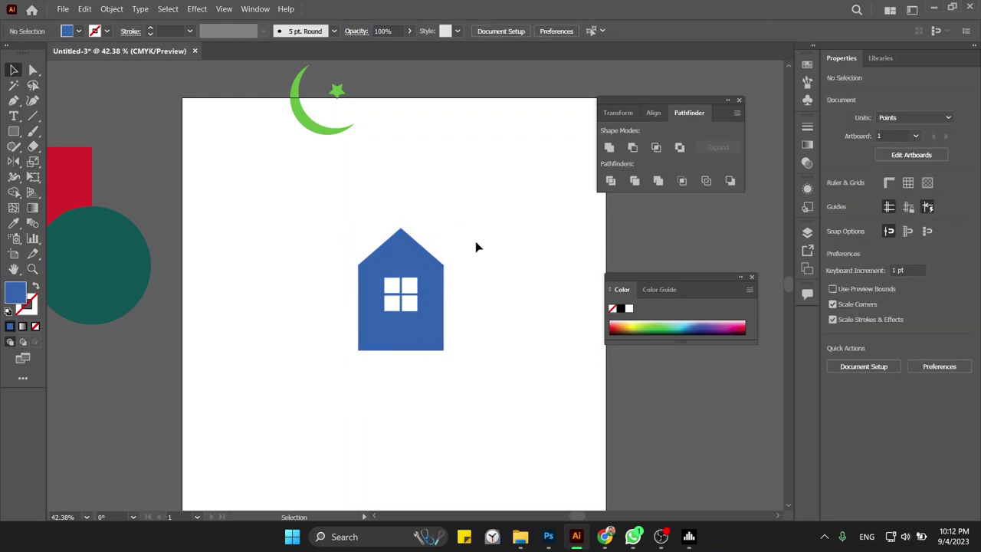
pyautogui.moveTo(420, 318); pyautogui.dragTo(425, 182)
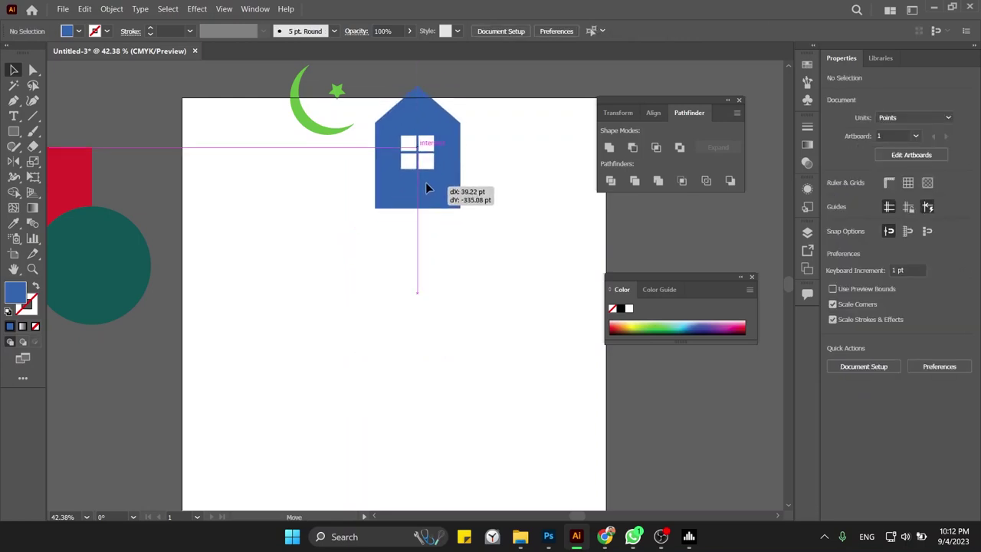
# - Draw a large blue circle on the lower artboard with the Ellipse tool
pyautogui.click(444, 278)
pyautogui.press('l')
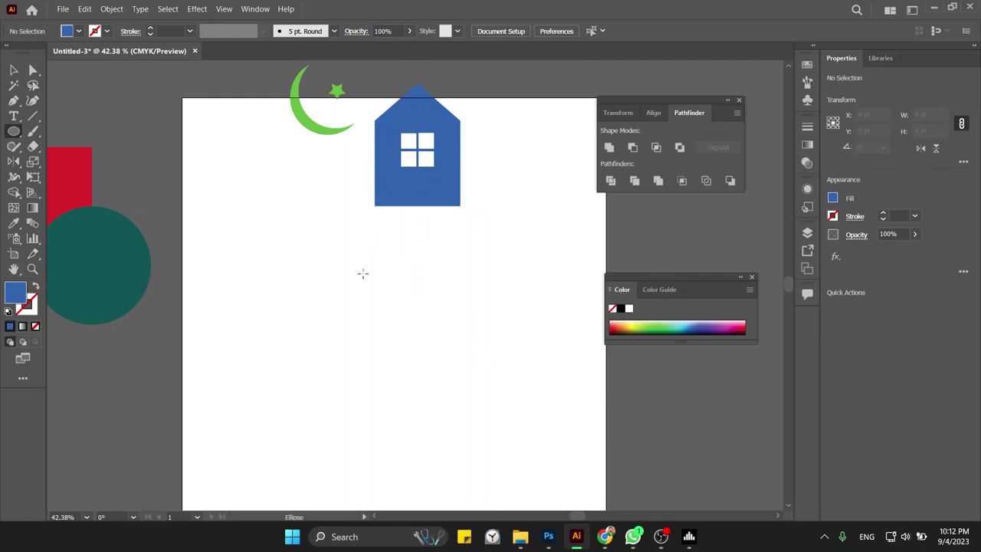
pyautogui.click(353, 272)
pyautogui.click(515, 289)
pyautogui.moveTo(326, 285); pyautogui.dragTo(469, 426)
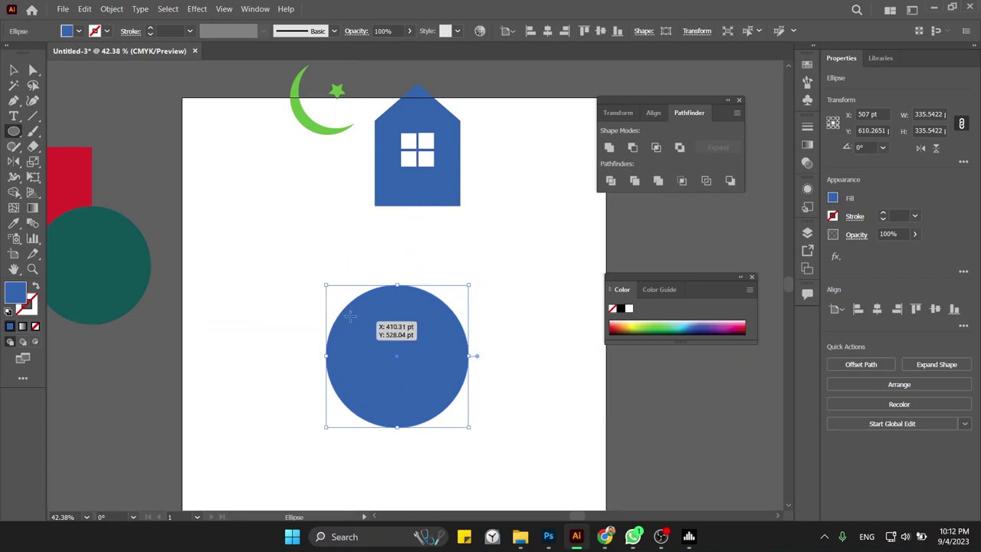
# - Draw a small ellipse, fill it pale yellow, and place it over the circle's top edge
pyautogui.moveTo(272, 253); pyautogui.dragTo(359, 333)
pyautogui.press('v')
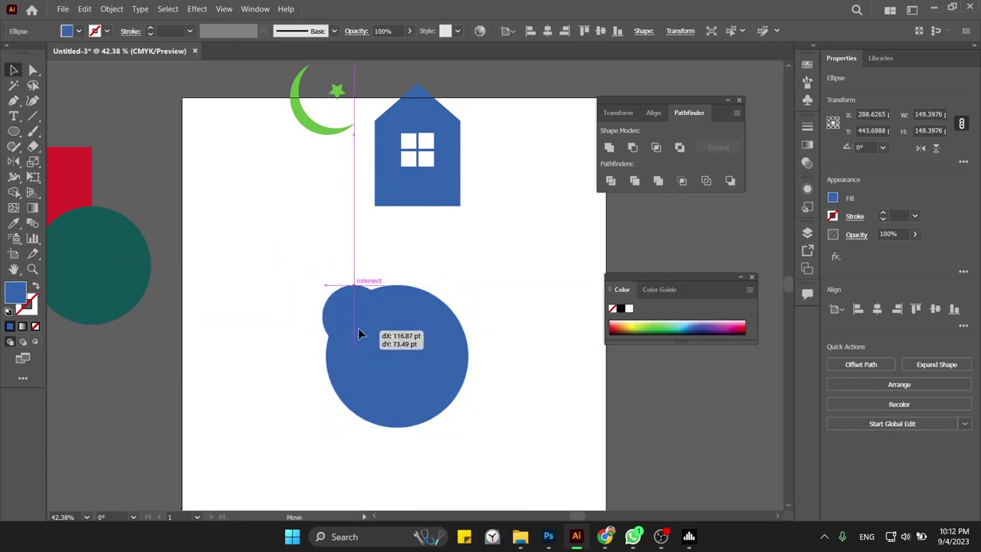
pyautogui.click(624, 323)
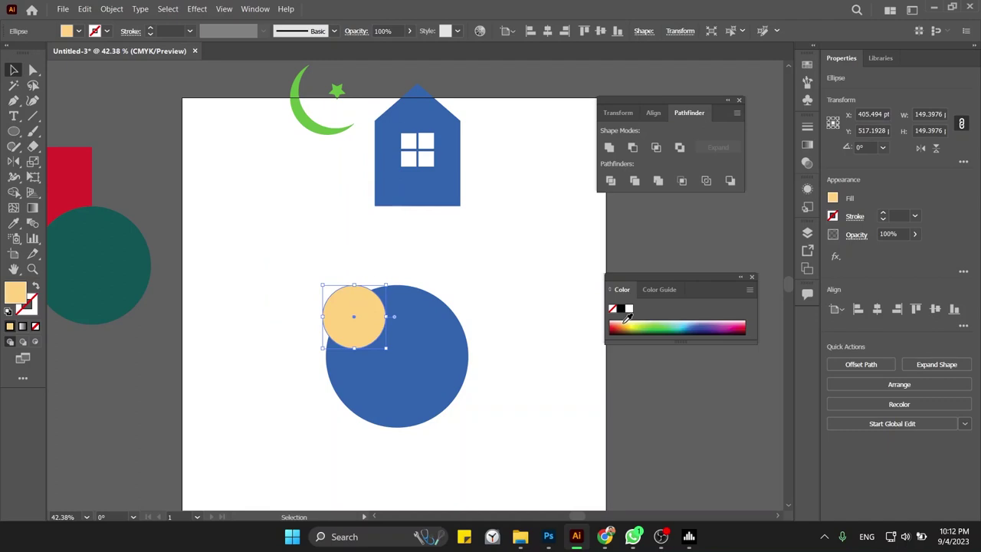
pyautogui.click(523, 317)
pyautogui.moveTo(357, 312)
pyautogui.mouseDown()
pyautogui.moveTo(353, 305)
pyautogui.moveTo(406, 299)
pyautogui.mouseUp()
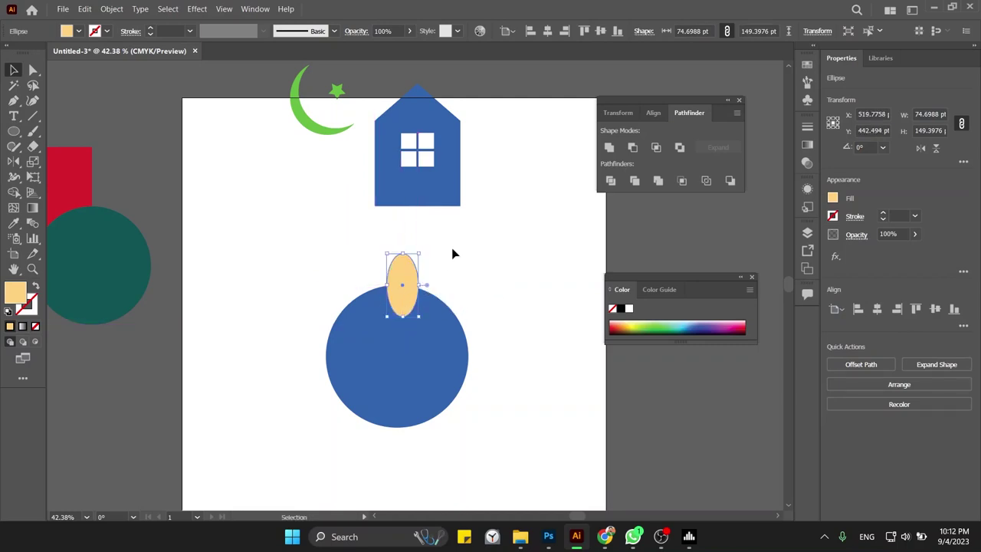
pyautogui.click(451, 247)
pyautogui.click(416, 273)
pyautogui.click(537, 360)
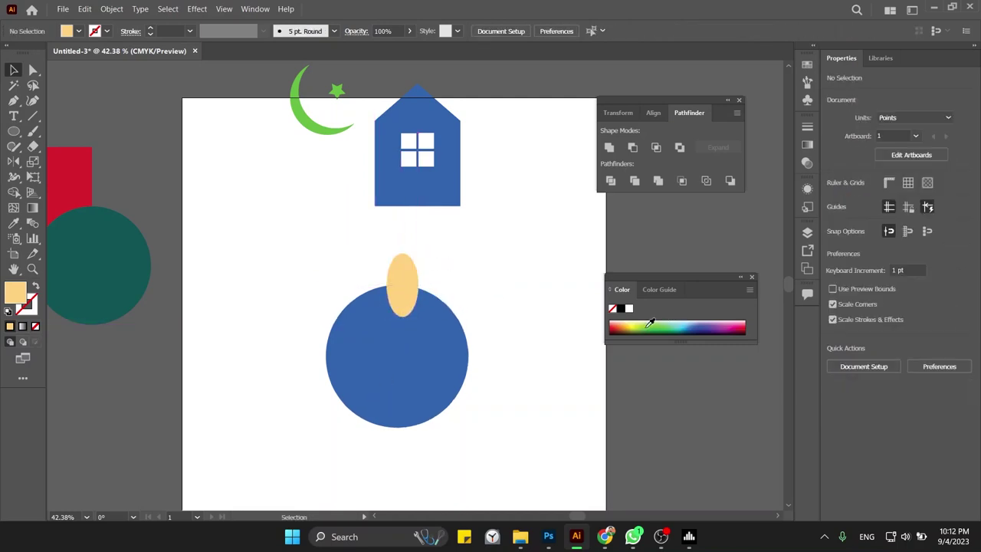
pyautogui.moveTo(495, 307); pyautogui.dragTo(339, 416)
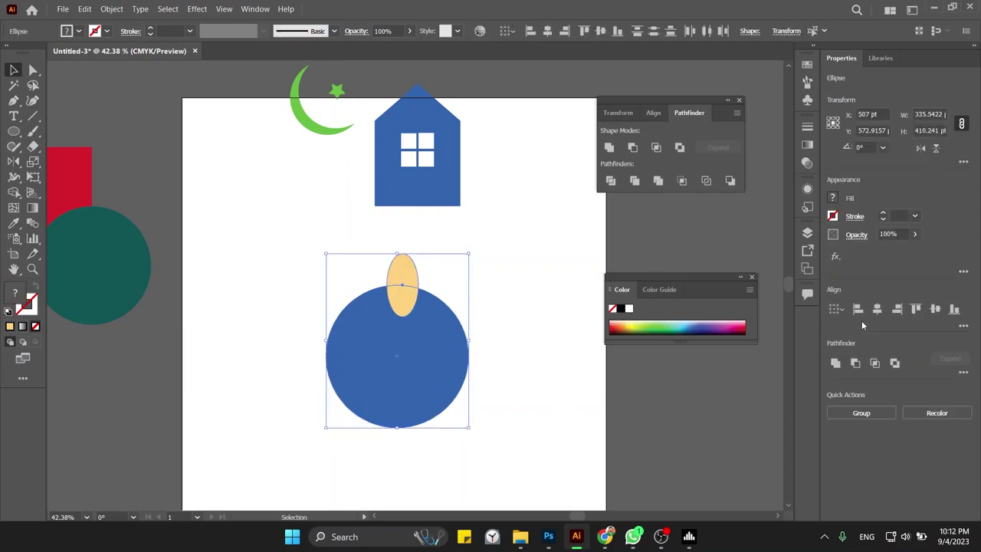
# - Centre the ellipse on the circle, copy it to the bottom, and add a 90°-rotated pair at the sides
pyautogui.click(877, 309)
pyautogui.click(540, 339)
pyautogui.moveTo(405, 269); pyautogui.dragTo(416, 430)
pyautogui.moveTo(385, 273); pyautogui.dragTo(385, 275)
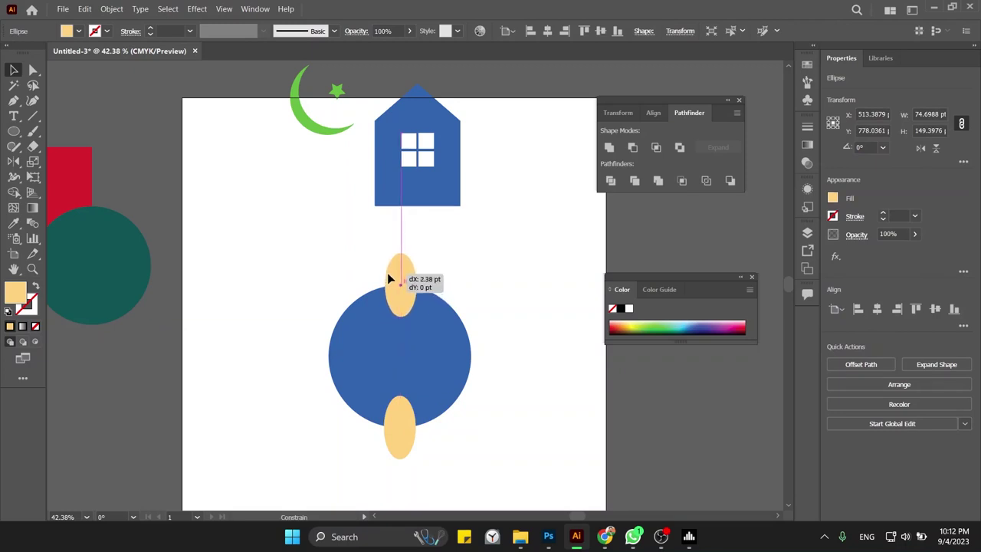
pyautogui.moveTo(385, 275); pyautogui.dragTo(385, 273)
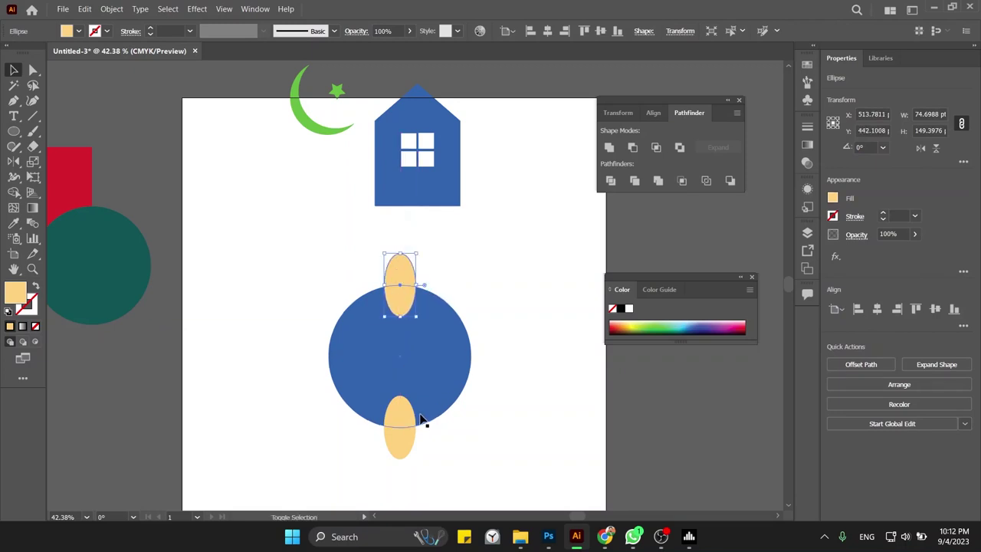
pyautogui.keyDown('shift'); pyautogui.click(398, 433); pyautogui.keyUp('shift')
pyautogui.moveTo(399, 426); pyautogui.dragTo(323, 411)
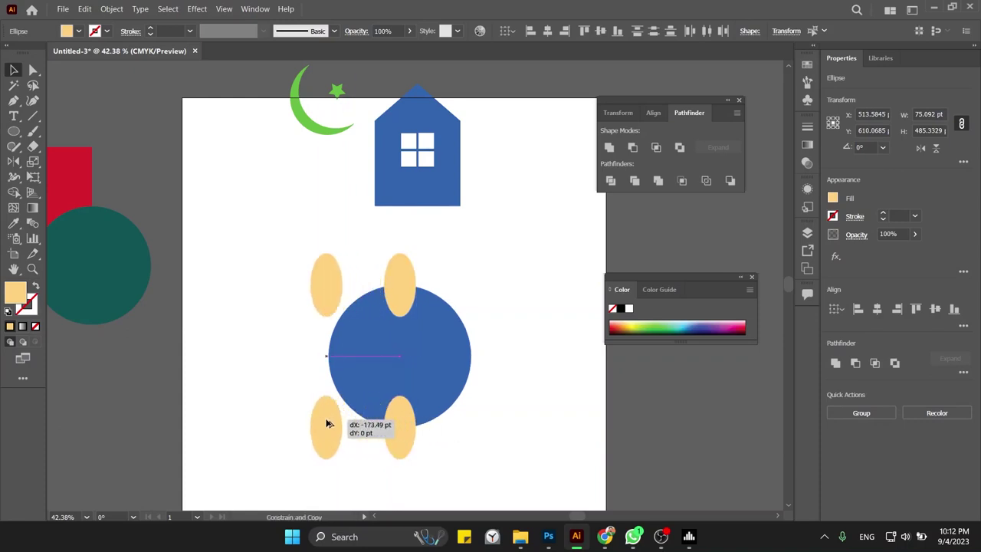
pyautogui.moveTo(313, 250)
pyautogui.mouseDown()
pyautogui.moveTo(253, 328)
pyautogui.moveTo(314, 350)
pyautogui.mouseUp()
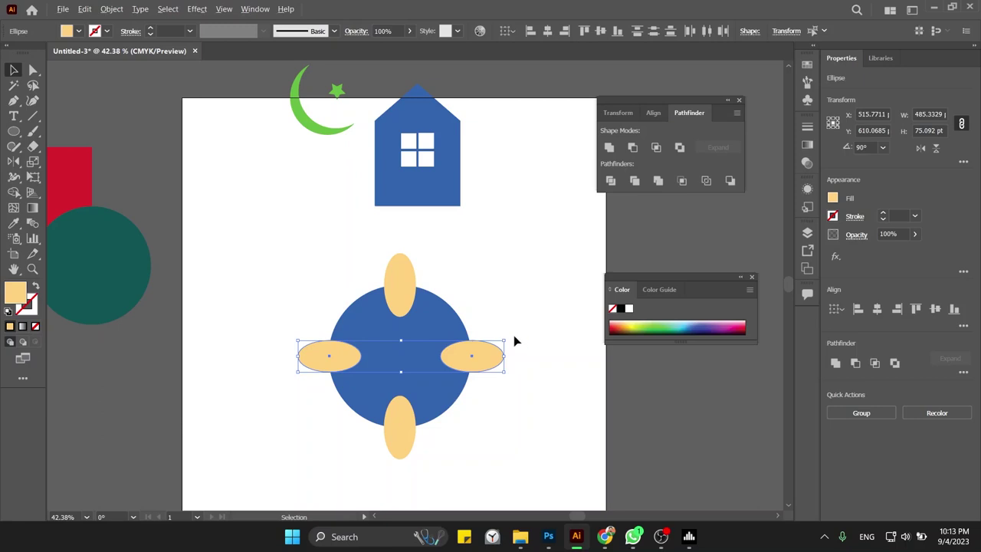
# - Add ellipse copies rotated to 45° and 135° around the blue circle, then select all with the circle
pyautogui.moveTo(491, 355); pyautogui.dragTo(491, 238)
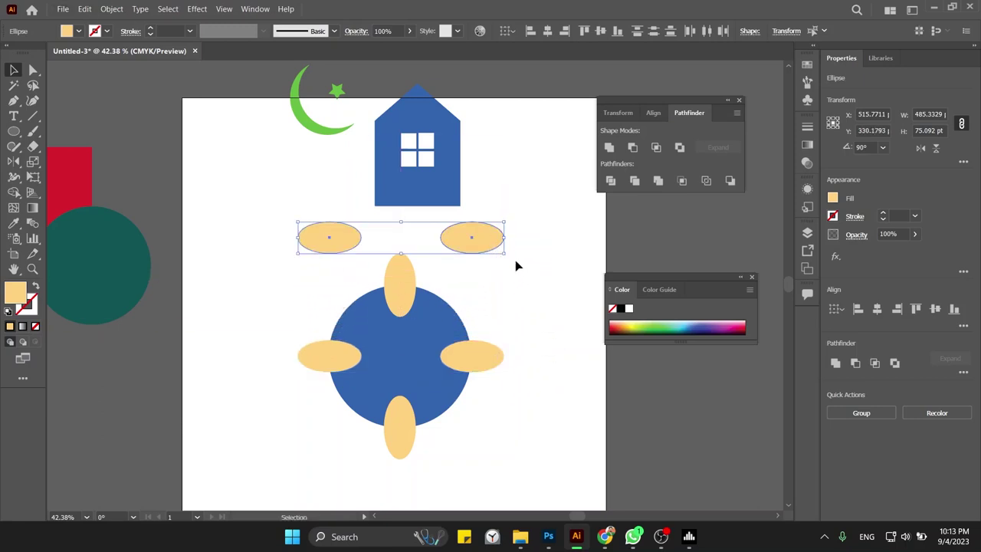
pyautogui.moveTo(508, 255)
pyautogui.mouseDown()
pyautogui.moveTo(506, 186)
pyautogui.moveTo(465, 303)
pyautogui.moveTo(321, 222)
pyautogui.mouseUp()
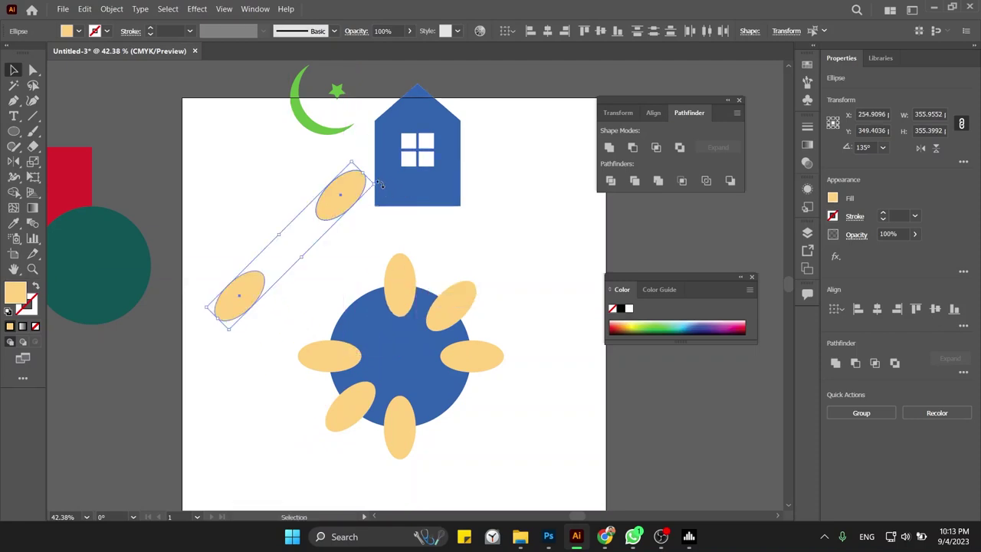
pyautogui.moveTo(382, 177)
pyautogui.mouseDown()
pyautogui.moveTo(344, 302)
pyautogui.moveTo(450, 409)
pyautogui.mouseUp()
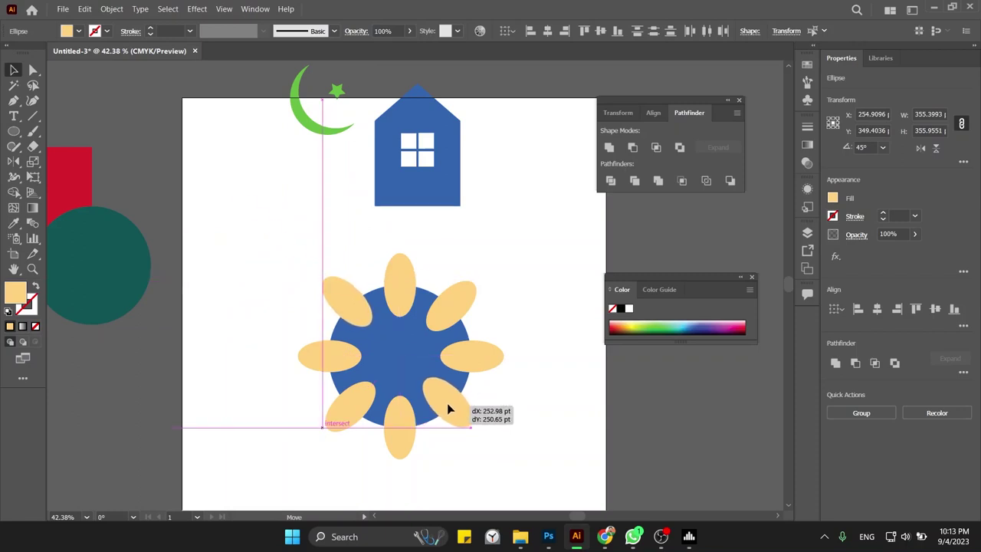
pyautogui.moveTo(449, 405); pyautogui.dragTo(445, 403)
pyautogui.click(549, 371)
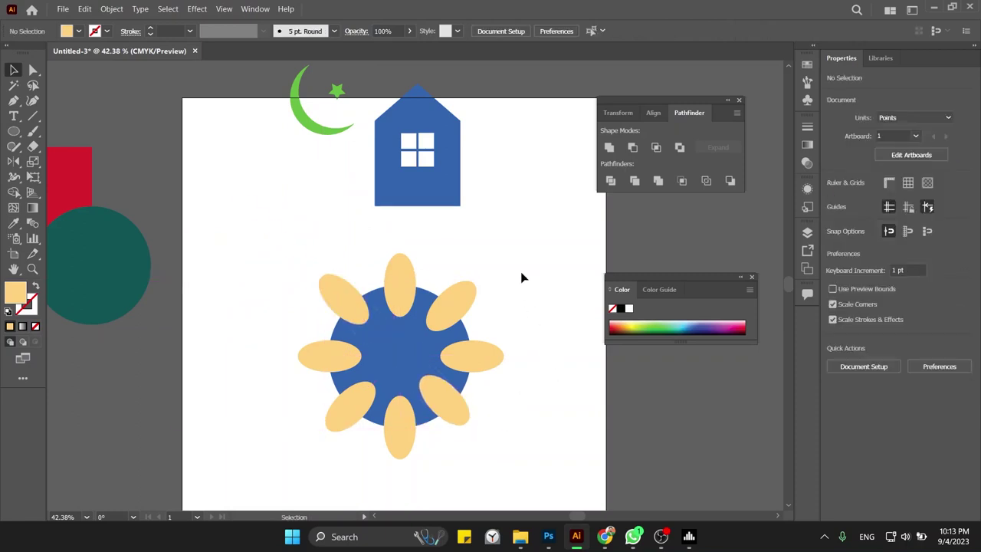
pyautogui.moveTo(519, 255); pyautogui.dragTo(314, 454)
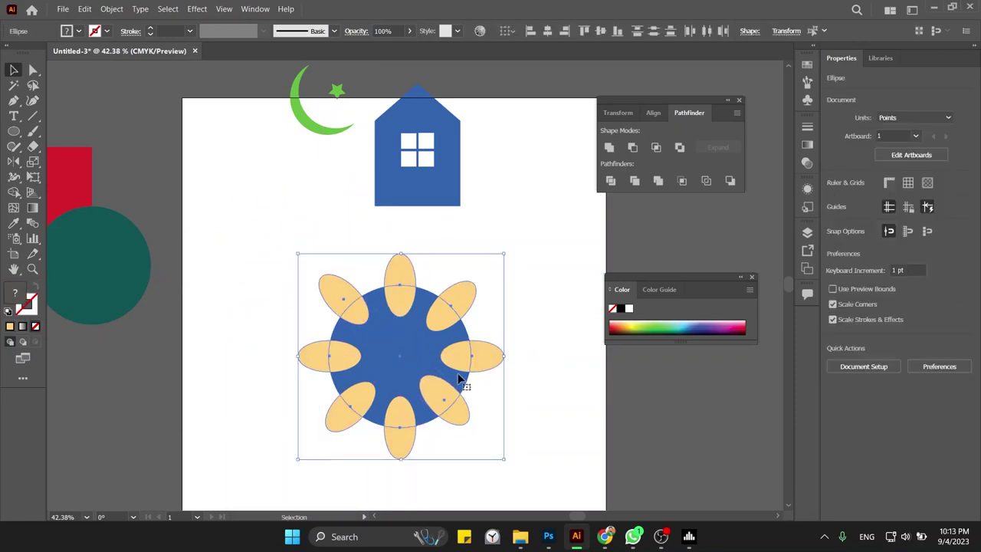
# - Subtract the eight ellipses from the blue circle with Minus Front, leaving a notched gear
pyautogui.click(632, 147)
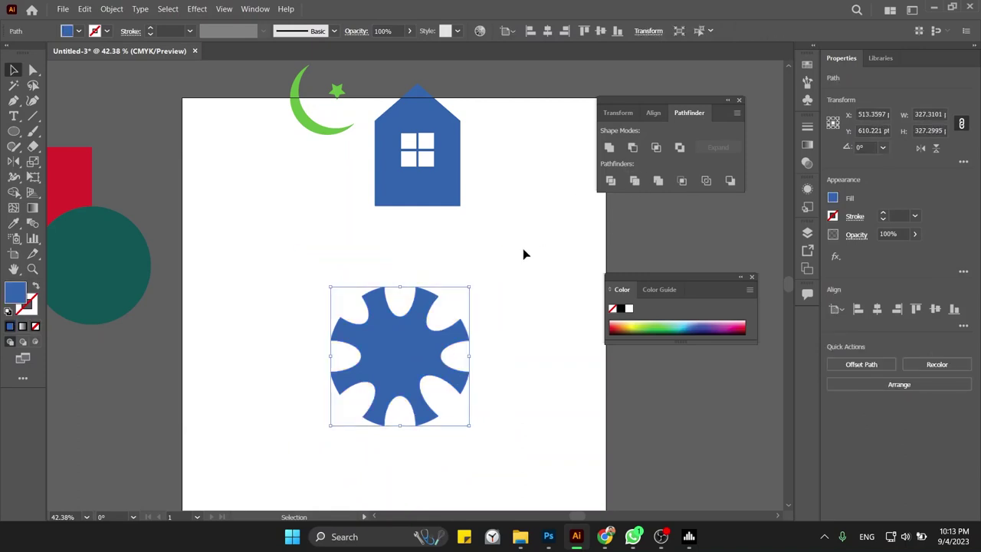
pyautogui.click(507, 268)
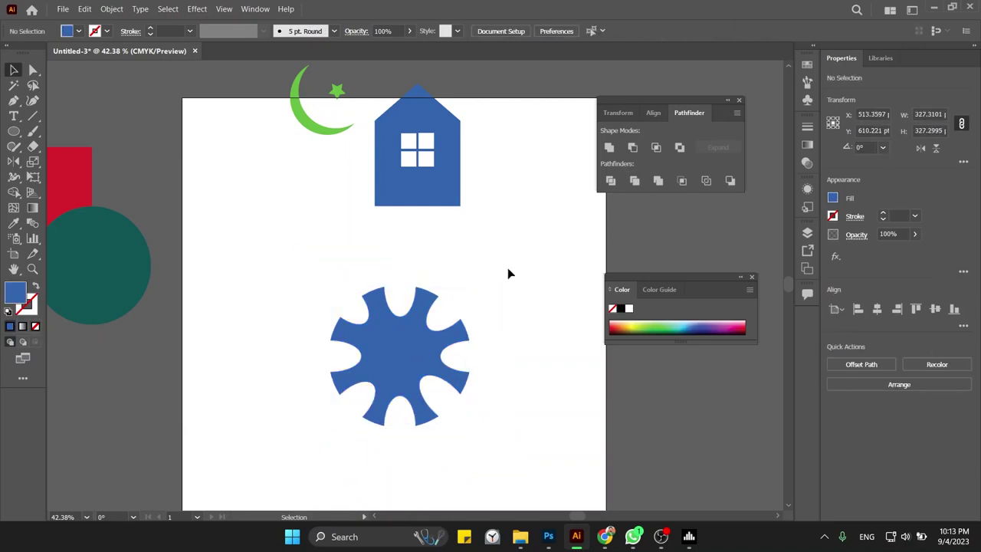
pyautogui.click(420, 349)
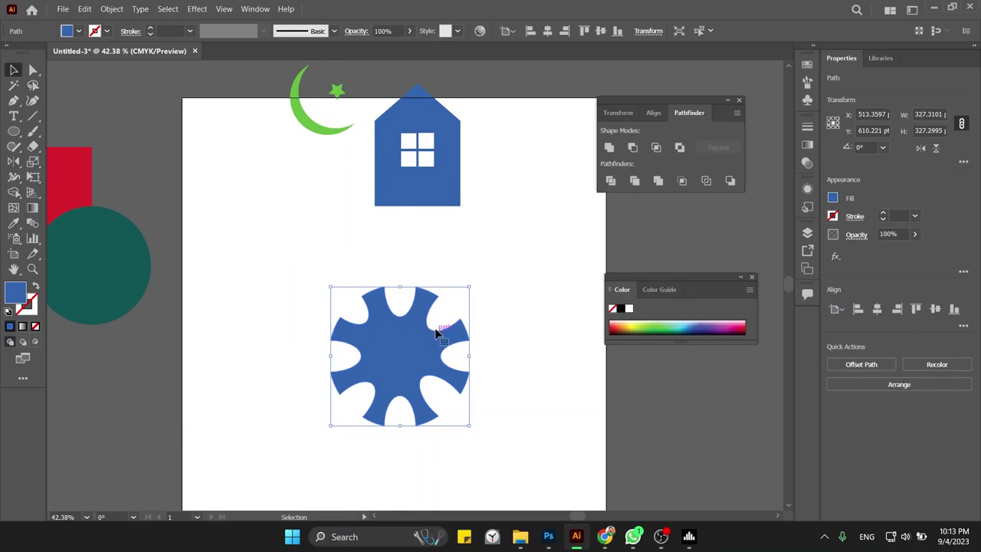
# - Punch a small circular hole in the gear's centre and move the gear to the upper left
pyautogui.press('l')
pyautogui.moveTo(398, 351); pyautogui.dragTo(414, 365)
pyautogui.press('v')
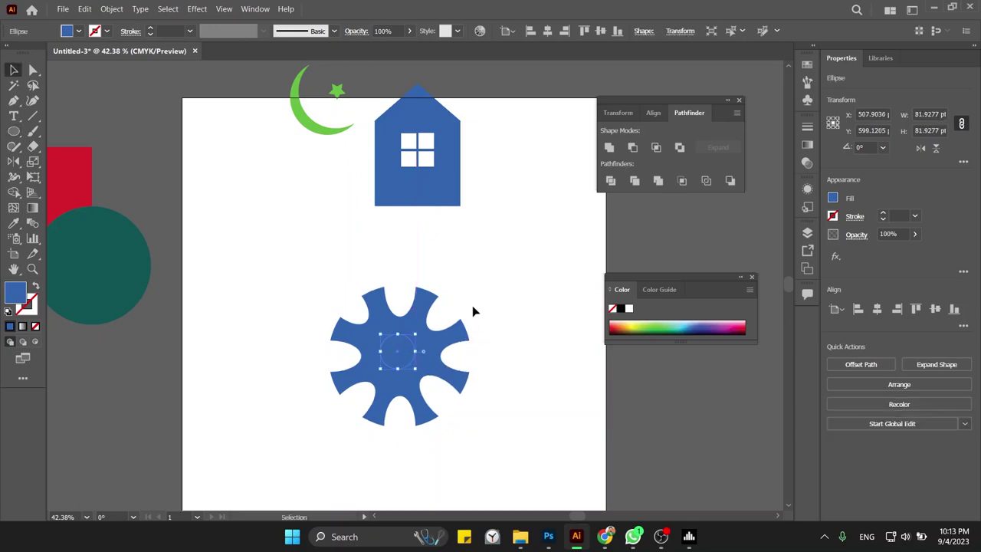
pyautogui.keyDown('shift'); pyautogui.click(403, 368); pyautogui.keyUp('shift')
pyautogui.click(632, 146)
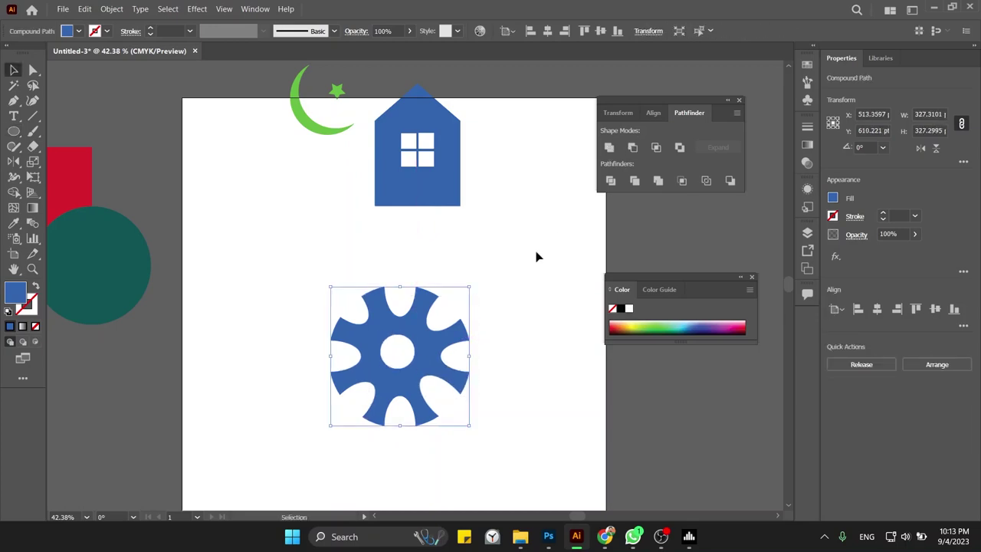
pyautogui.click(536, 256)
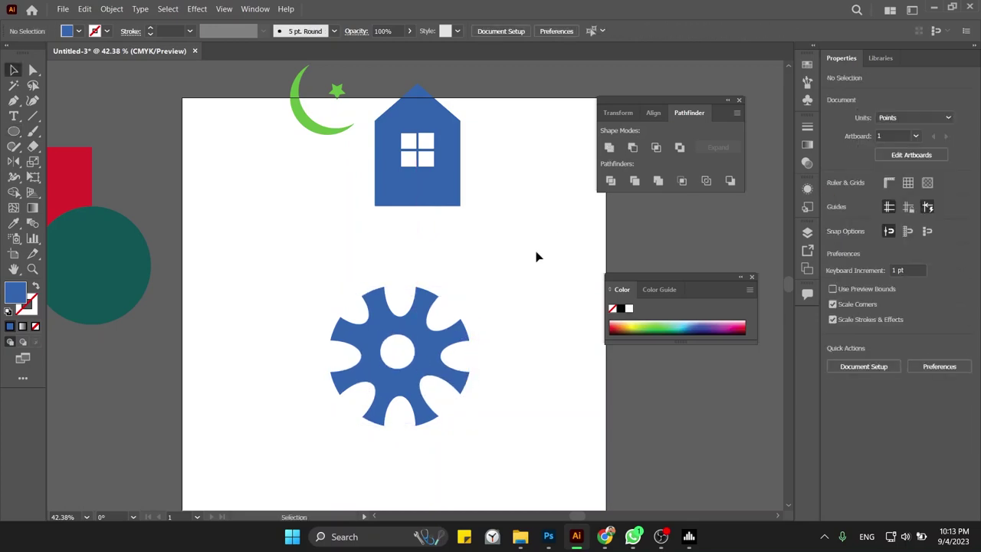
pyautogui.moveTo(452, 344); pyautogui.dragTo(305, 183)
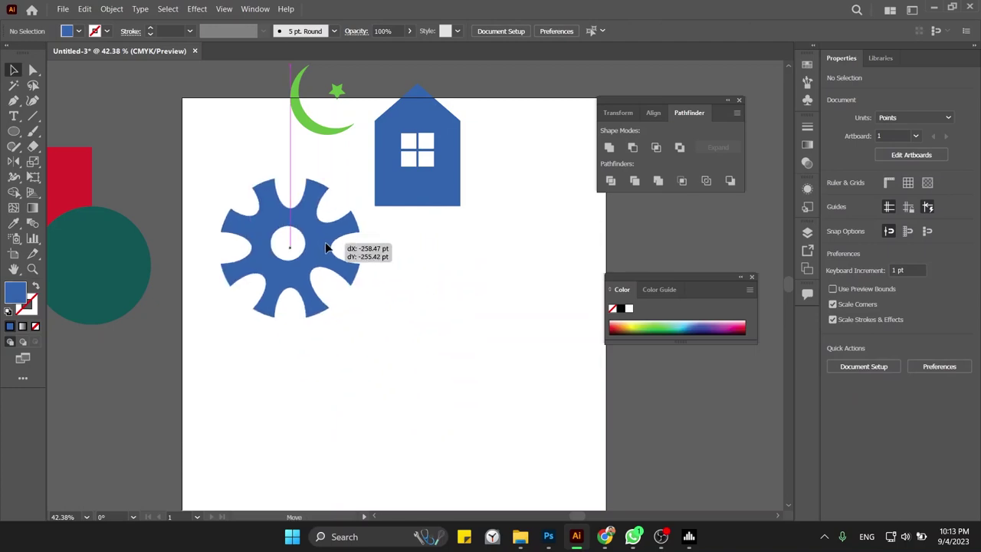
# - Create a small star below the gear with the Star Tool and move it toward centre
pyautogui.click(414, 291)
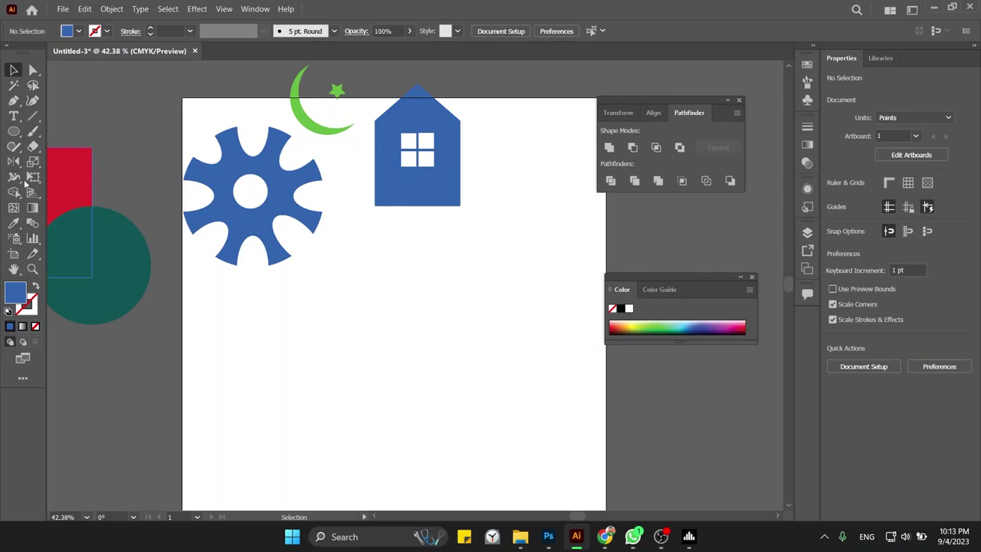
pyautogui.click(13, 132)
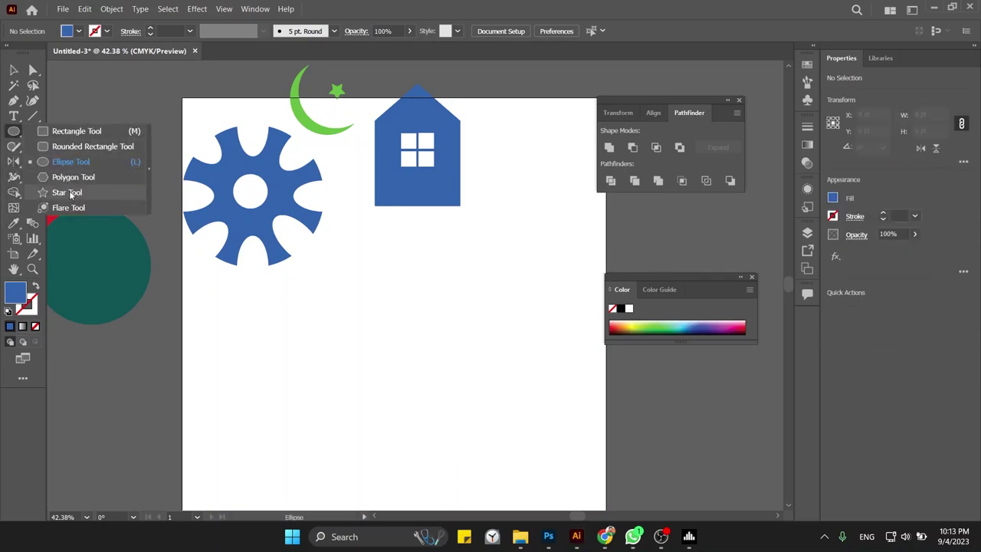
pyautogui.click(67, 193)
pyautogui.click(244, 276)
pyautogui.press('Return')
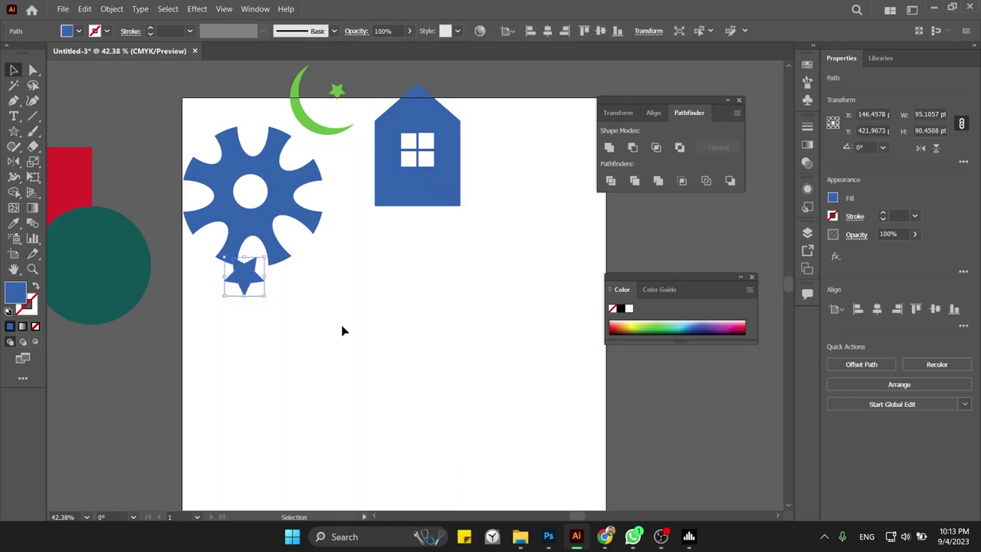
pyautogui.press('v')
pyautogui.moveTo(244, 274)
pyautogui.mouseDown()
pyautogui.moveTo(393, 347)
pyautogui.moveTo(398, 314)
pyautogui.mouseUp()
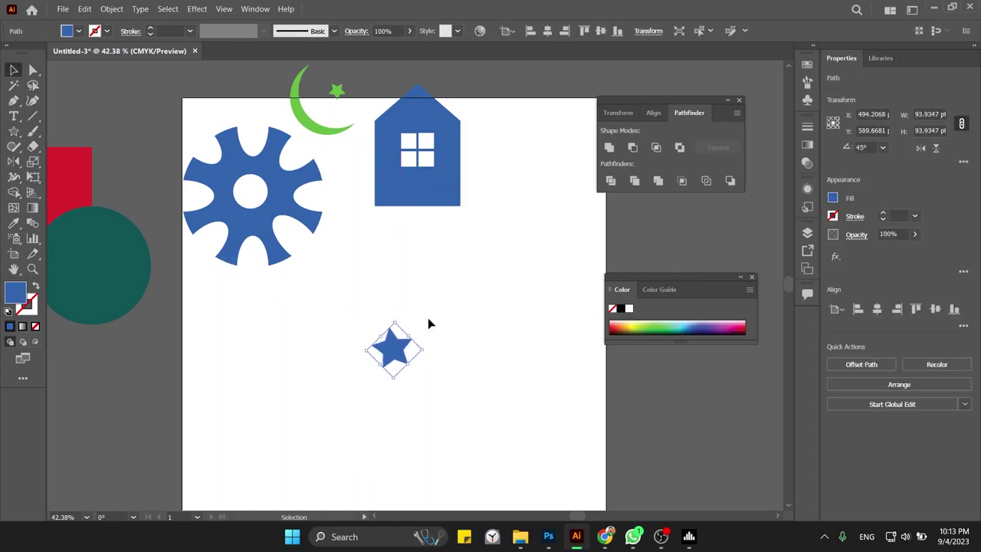
# - Tilt the star to about 37 degrees instead of 45°
pyautogui.click(428, 317)
pyautogui.click(406, 353)
pyautogui.hotkey('ctrl', 'z')
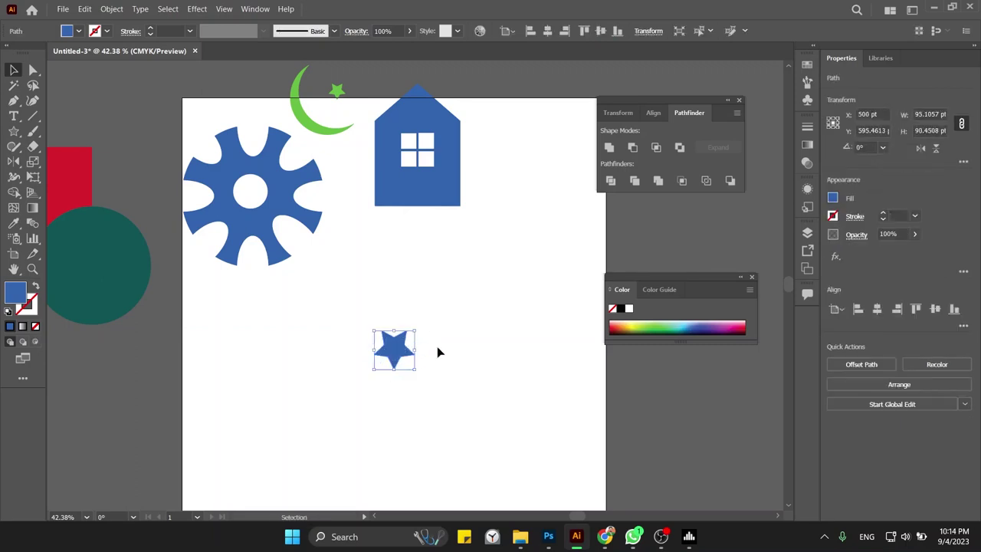
pyautogui.moveTo(420, 327); pyautogui.dragTo(402, 310)
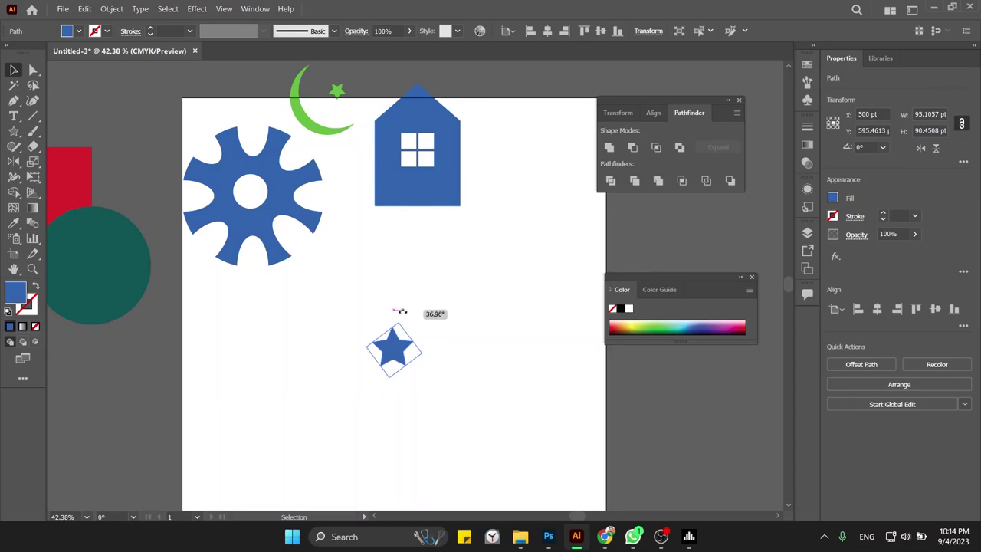
# - Copy the star to either side, making the middle star dark brown and the outer two blue
pyautogui.click(440, 298)
pyautogui.moveTo(395, 353)
pyautogui.mouseDown()
pyautogui.moveTo(371, 347)
pyautogui.moveTo(393, 334)
pyautogui.mouseUp()
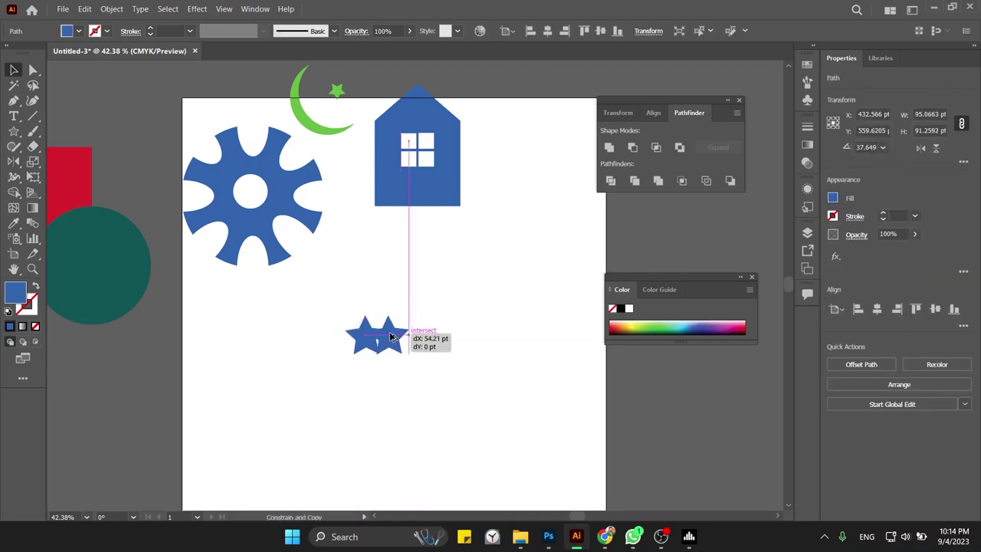
pyautogui.click(625, 329)
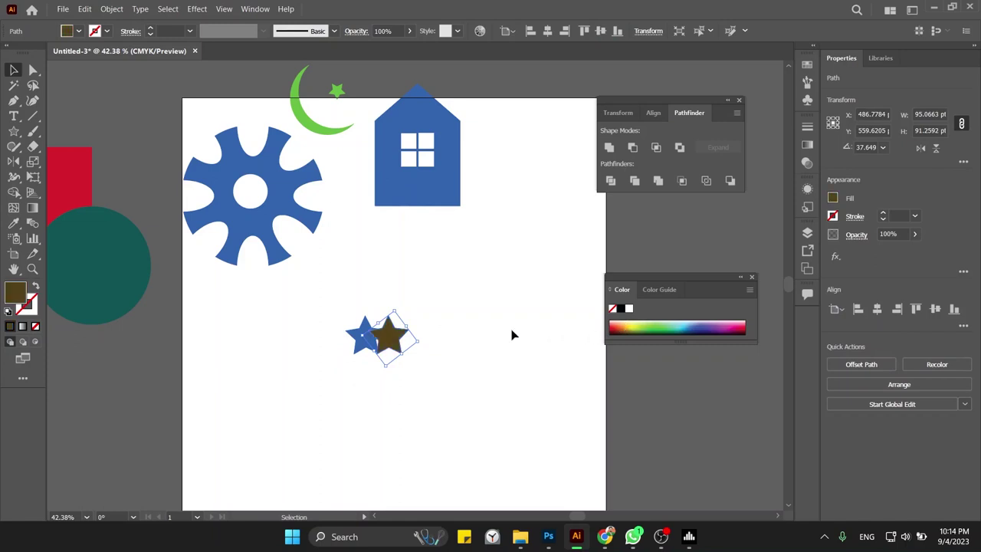
pyautogui.click(482, 334)
pyautogui.moveTo(365, 342); pyautogui.dragTo(411, 342)
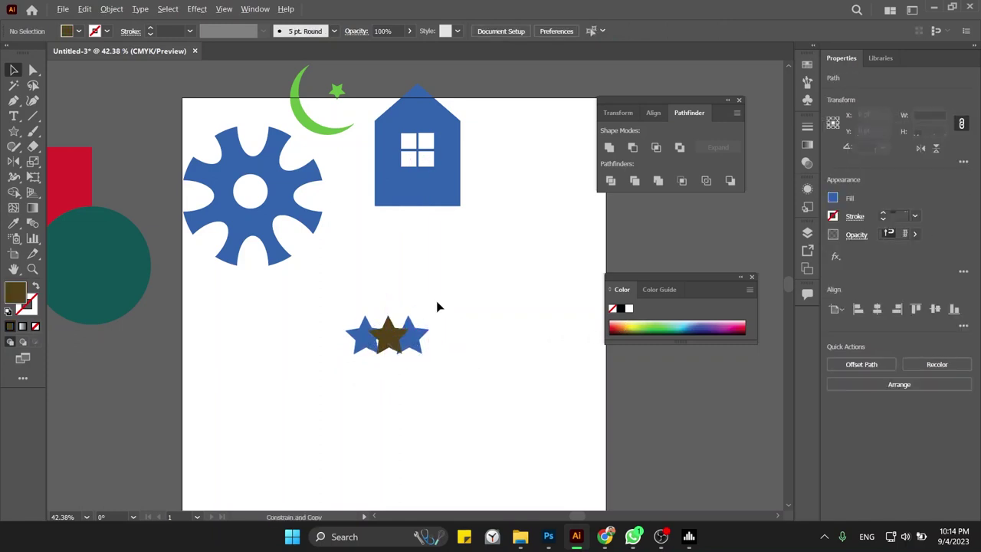
pyautogui.hotkey('ctrl', '+')
pyautogui.hotkey('ctrl', '+')
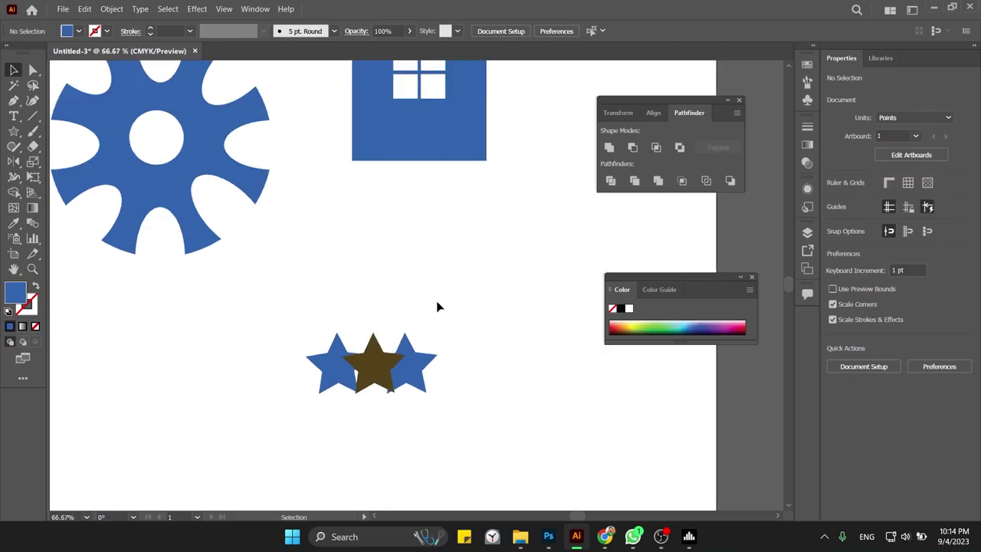
# - Give the stars a very dark #161212 outline with a 7 pt stroke weight
pyautogui.scroll(-2, 437, 306)
pyautogui.moveTo(438, 247); pyautogui.dragTo(307, 374)
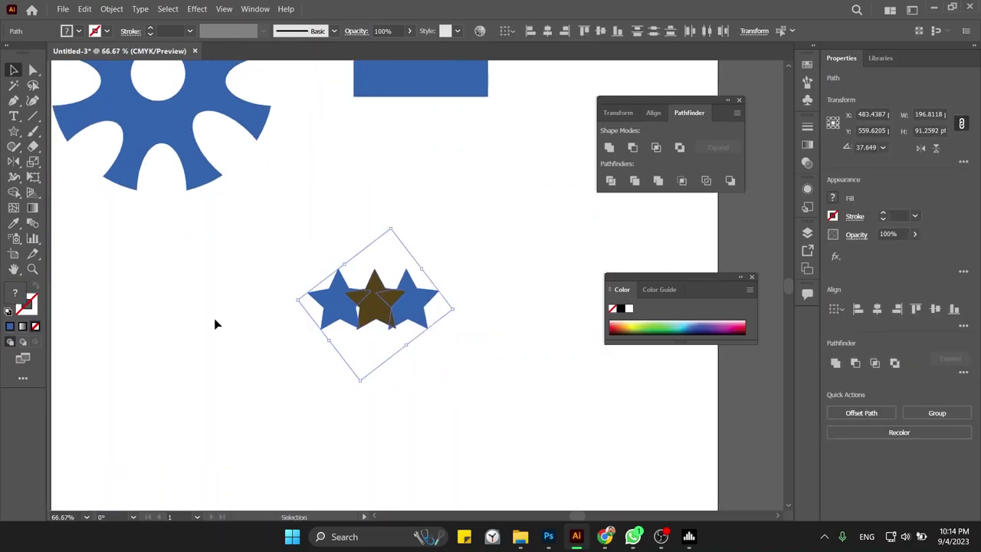
pyautogui.doubleClick(26, 303)
pyautogui.press('Escape')
pyautogui.doubleClick(27, 305)
pyautogui.moveTo(383, 310); pyautogui.dragTo(356, 328)
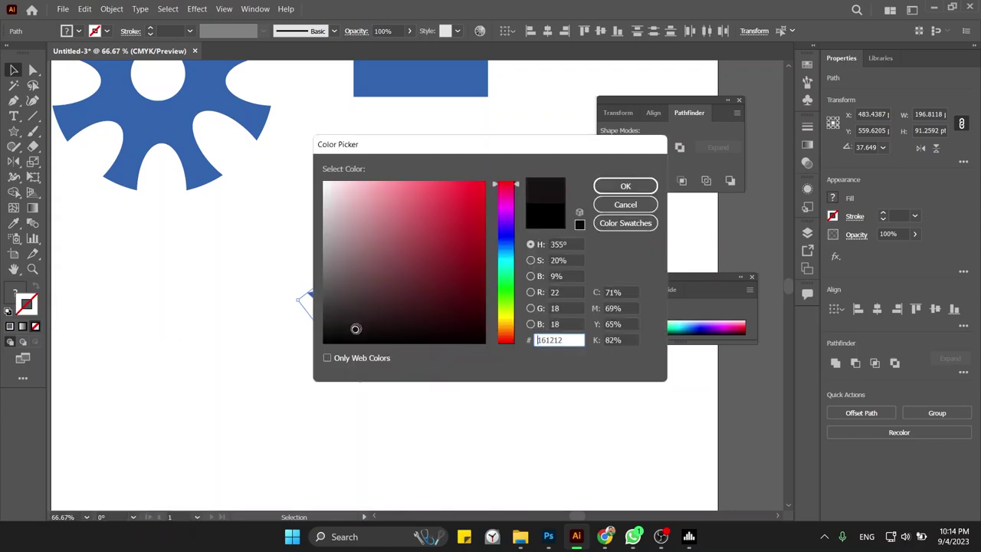
pyautogui.press('Return')
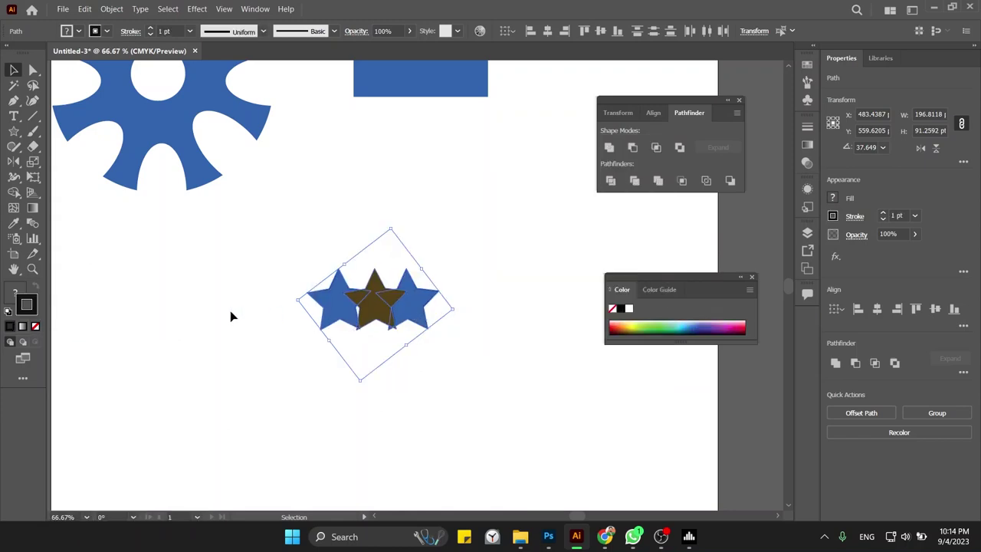
pyautogui.click(897, 215)
pyautogui.press('Up')
pyautogui.press('Up')
pyautogui.press('Up')
pyautogui.press('Up')
pyautogui.press('Up')
pyautogui.press('Up')
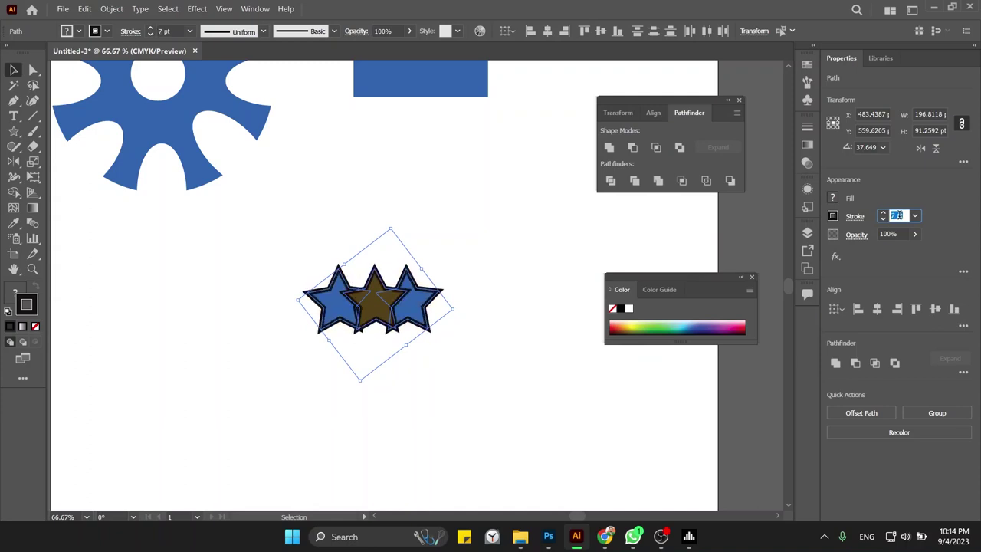
pyautogui.press('Return')
# - Nudge the right blue star slightly right and select all three stars
pyautogui.click(391, 180)
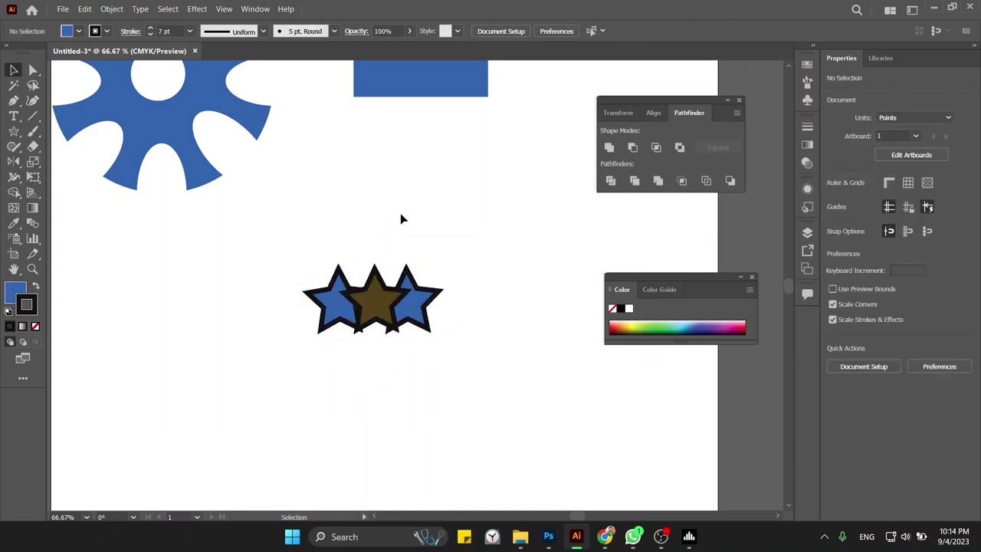
pyautogui.click(397, 312)
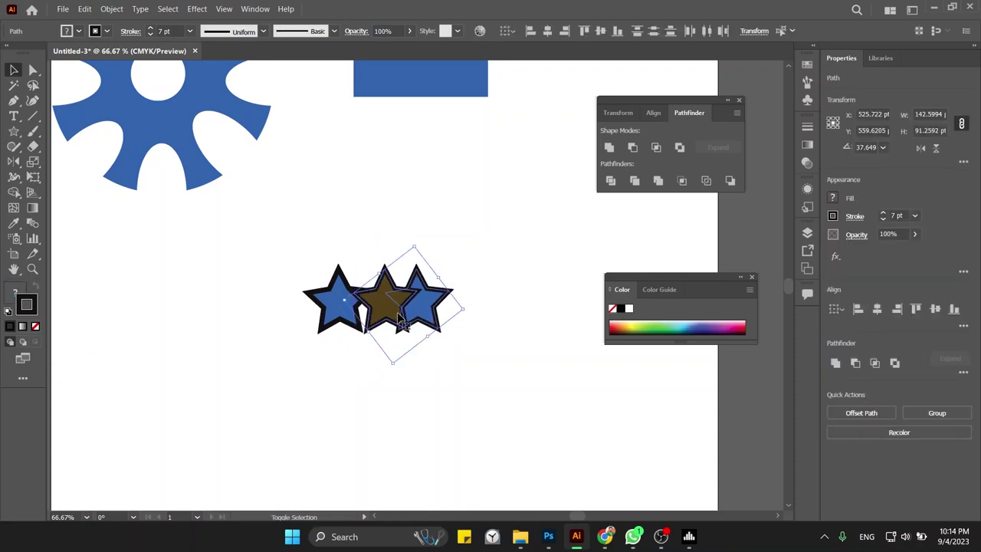
pyautogui.click(449, 299)
pyautogui.moveTo(434, 301); pyautogui.dragTo(452, 302)
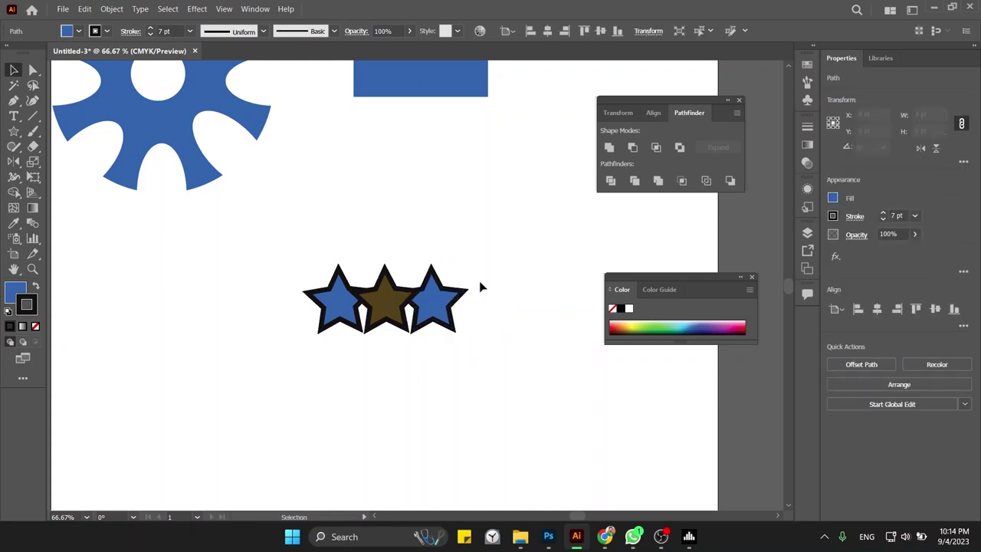
pyautogui.moveTo(504, 252); pyautogui.dragTo(247, 434)
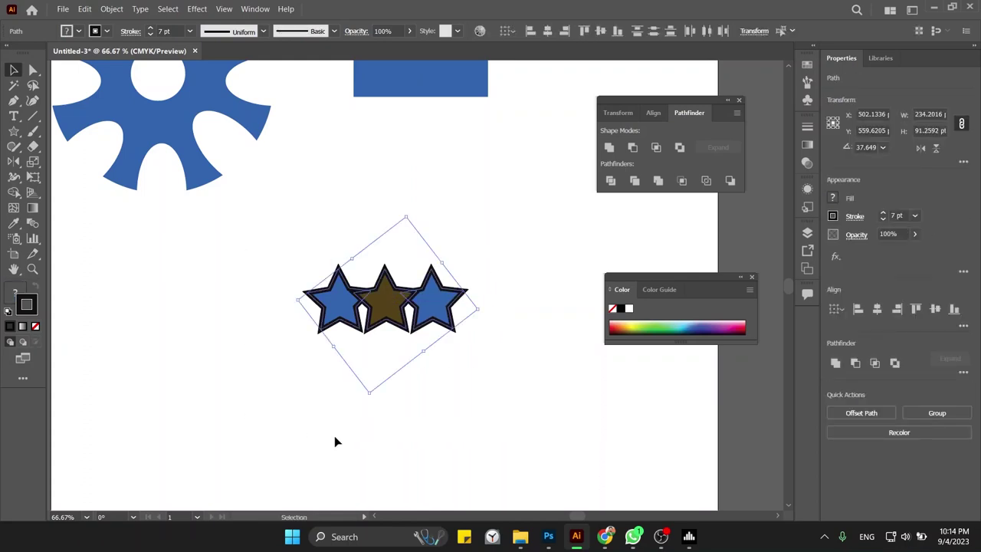
# - Try Pathfinder Trim, Minus Front, Intersect and Unite on the stars, undoing each
pyautogui.click(639, 184)
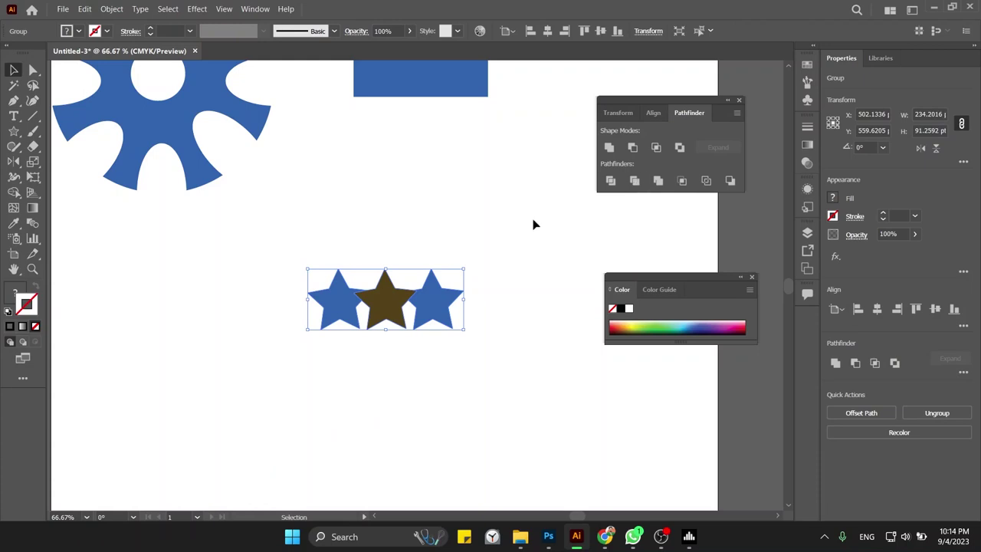
pyautogui.hotkey('ctrl', 'z')
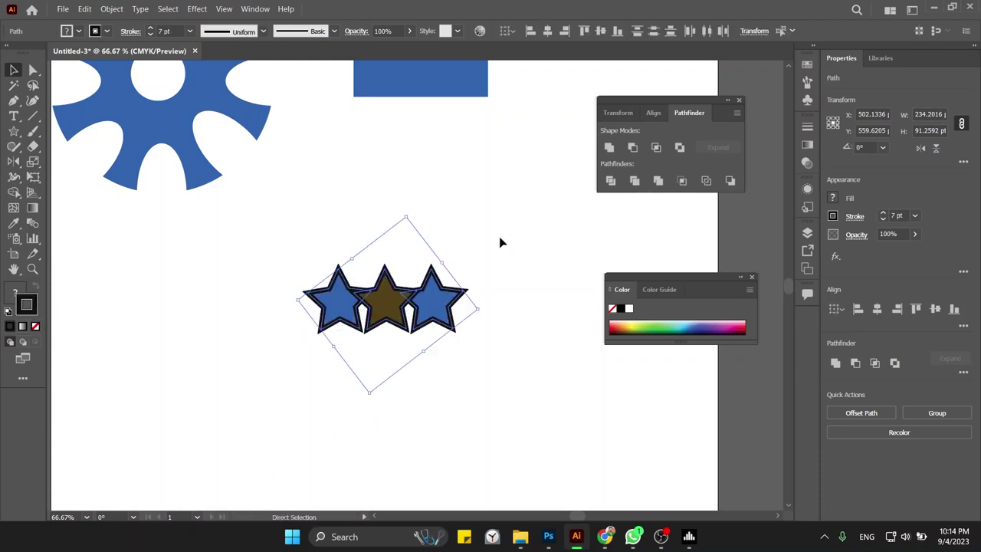
pyautogui.click(633, 147)
pyautogui.hotkey('ctrl', 'z')
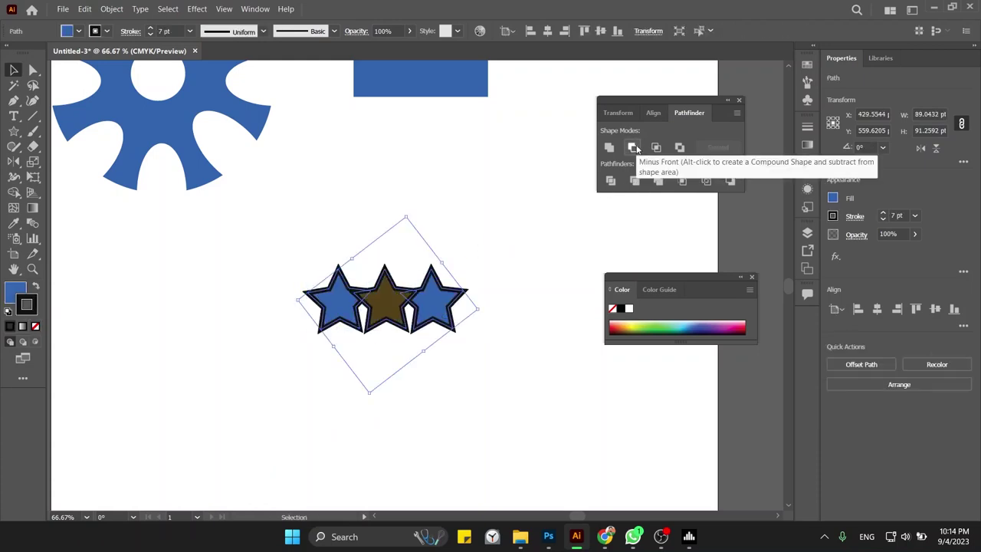
pyautogui.click(656, 147)
pyautogui.press('Return')
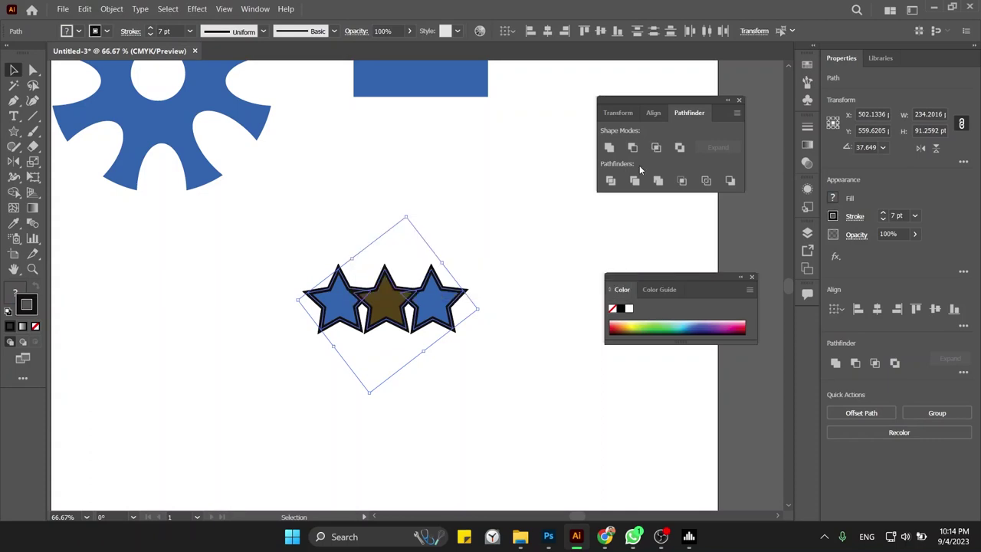
pyautogui.click(608, 147)
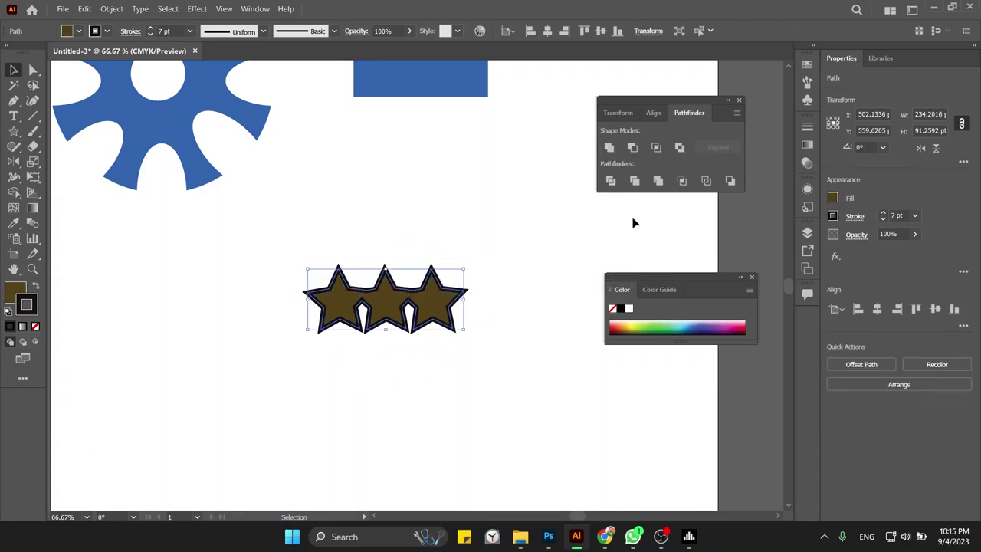
pyautogui.click(519, 231)
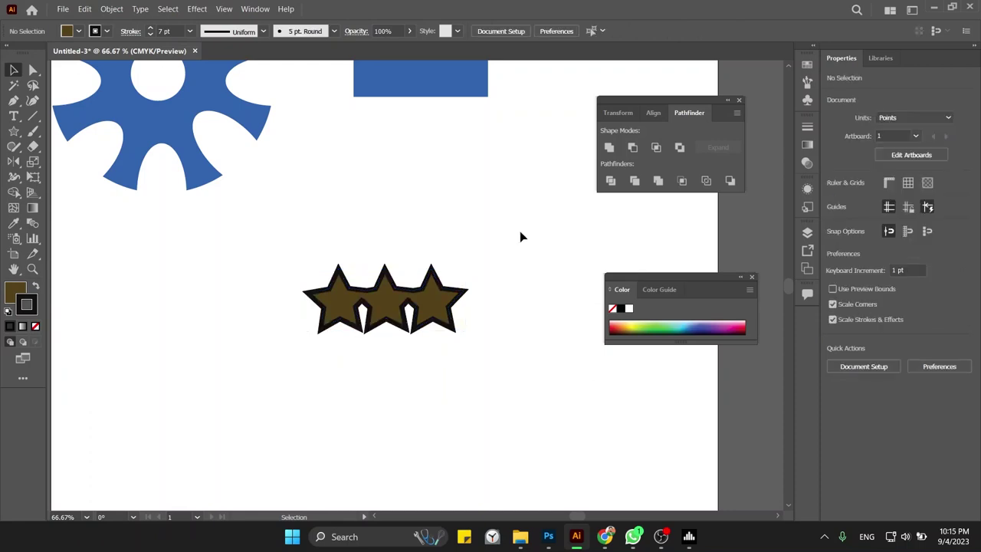
# - Restore the three separate stars and marquee-select them again
pyautogui.click(440, 295)
pyautogui.keyDown('shift'); pyautogui.click(341, 306); pyautogui.keyUp('shift')
pyautogui.press('i')
pyautogui.click(420, 77)
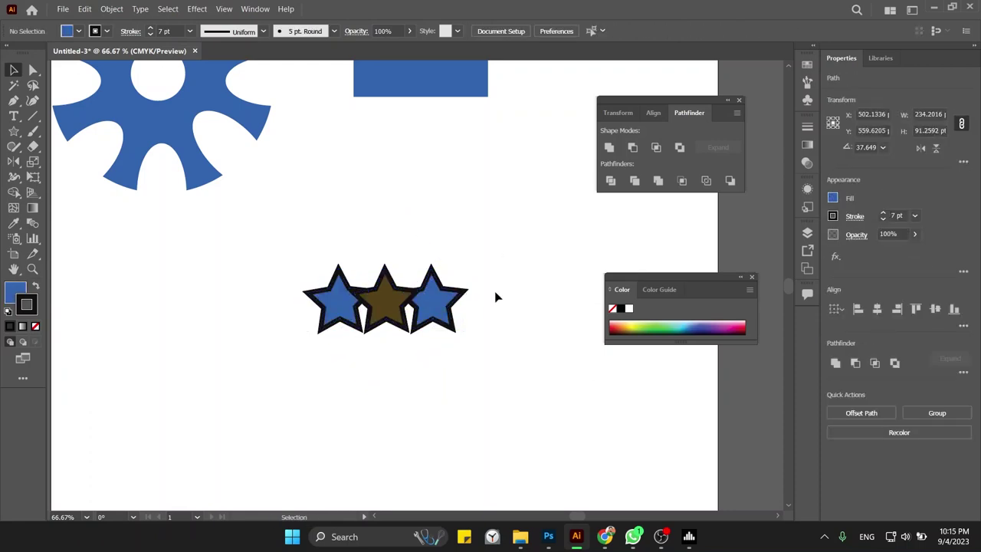
pyautogui.moveTo(479, 244); pyautogui.dragTo(322, 357)
pyautogui.press('a')
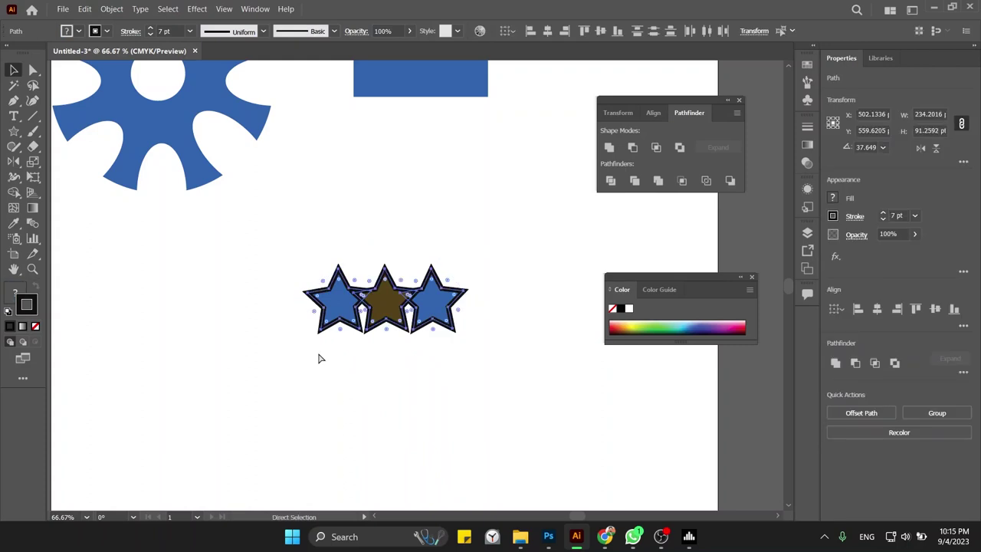
pyautogui.hotkey('ctrl', '=')
pyautogui.hotkey('ctrl', '=')
pyautogui.hotkey('ctrl', '=')
# - Zoom in on the stars and merge them with Pathfinder Unite
pyautogui.press('v')
pyautogui.hscroll(2, 328, 360)
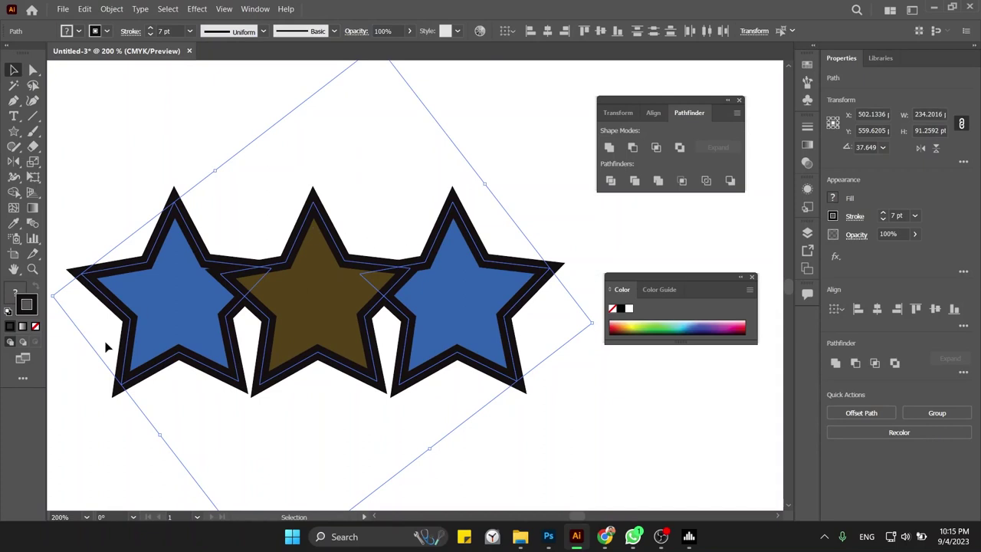
pyautogui.click(607, 148)
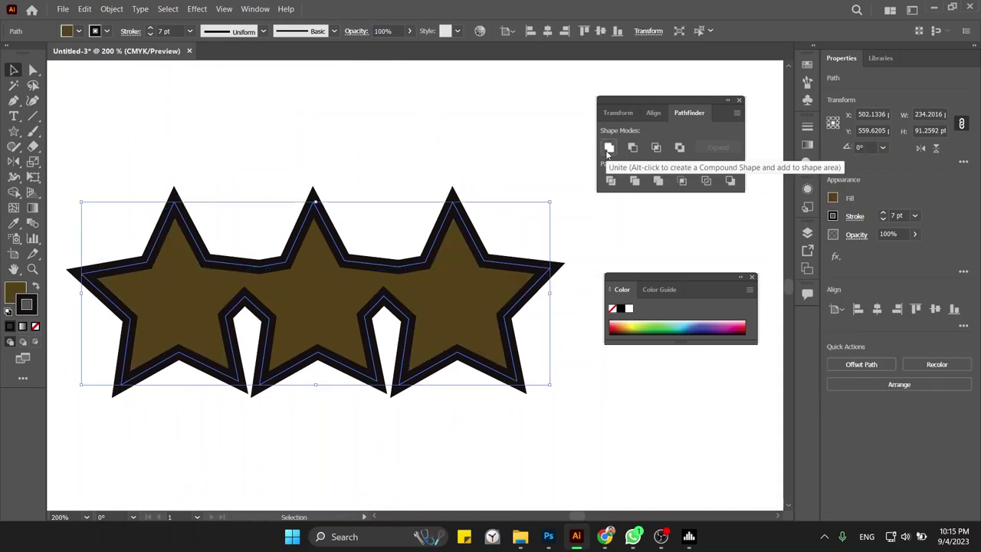
pyautogui.click(549, 178)
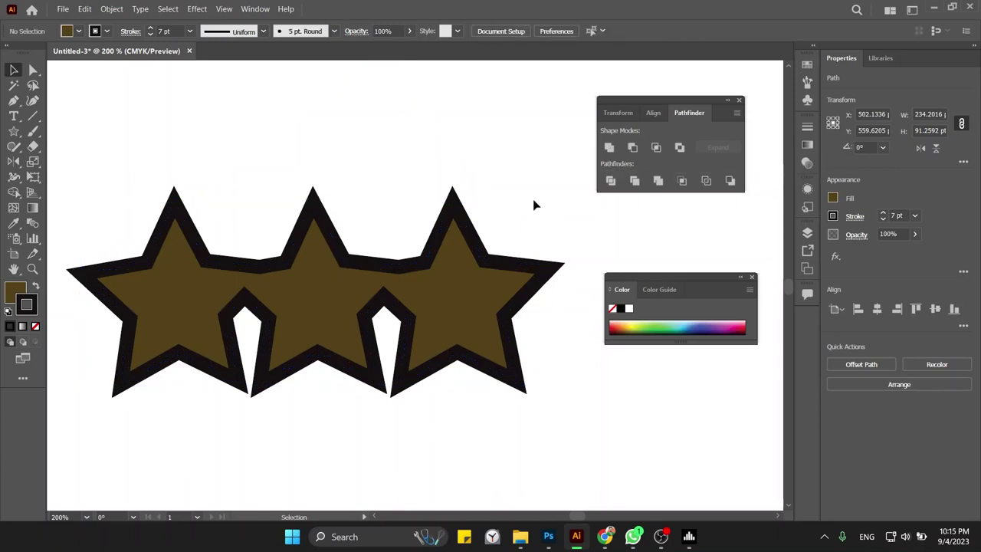
pyautogui.click(397, 341)
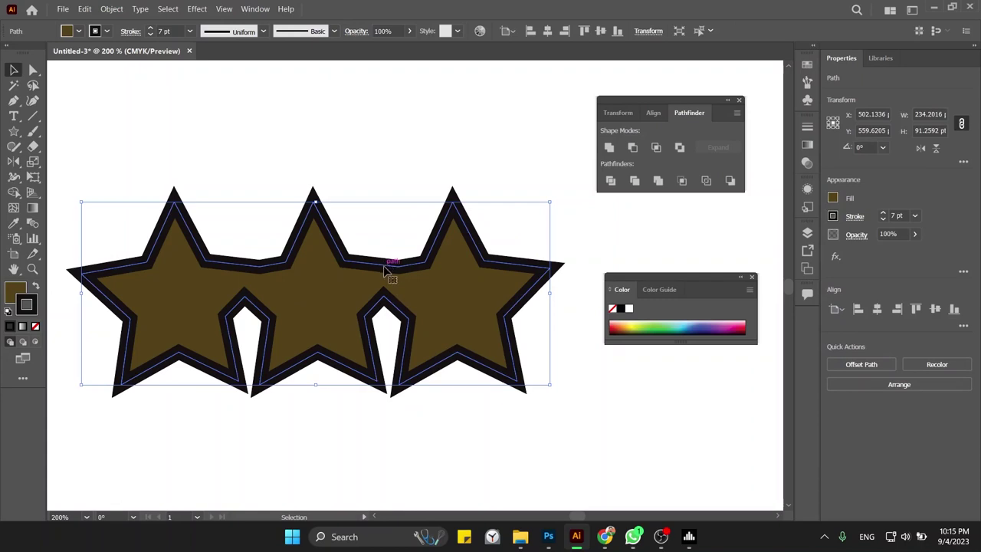
# - Undo the merge, zoom back out, and delete the stars
pyautogui.press('a')
pyautogui.hotkey('ctrl', 'z')
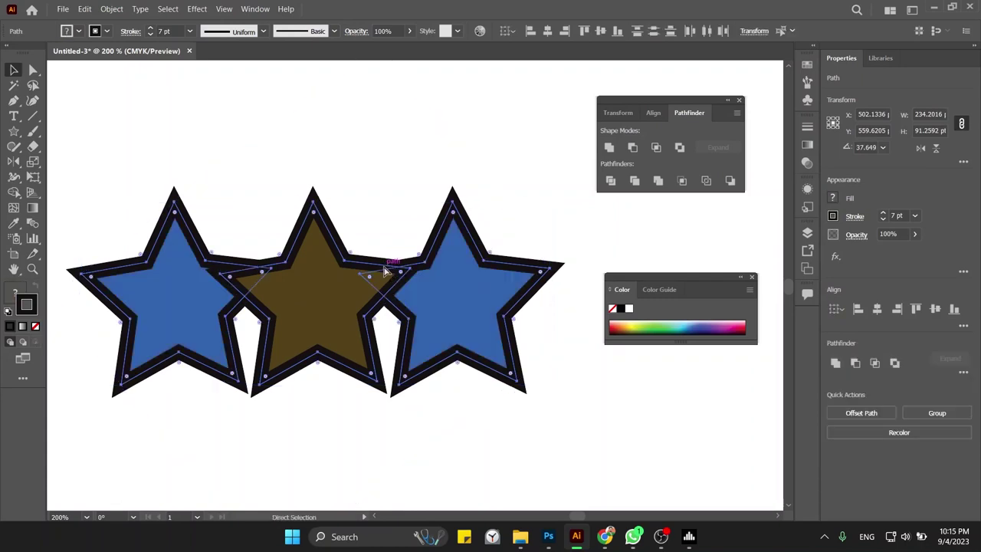
pyautogui.hotkey('ctrl', '-')
pyautogui.press('v')
pyautogui.press('Delete')
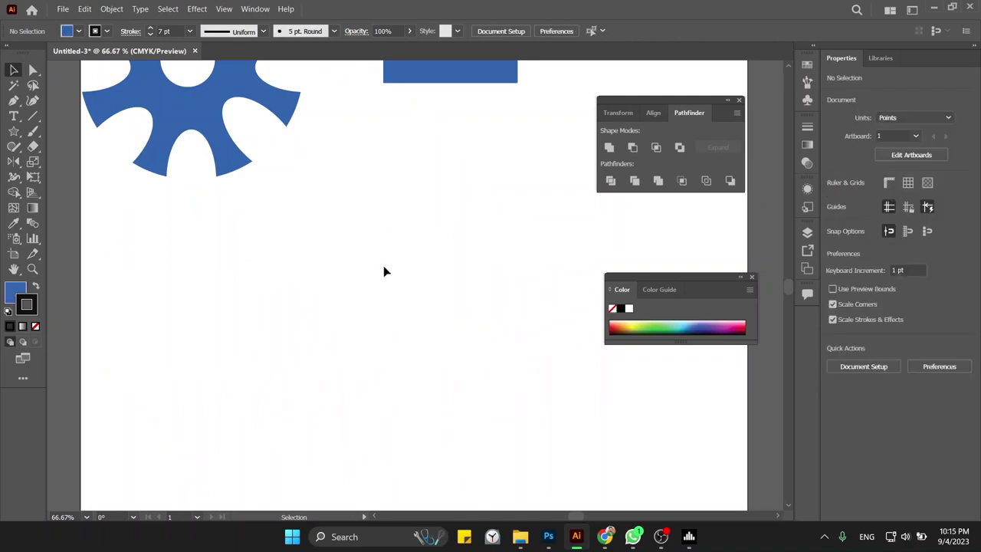
# - Draw a blue circle below the gear and remove its dark outline
pyautogui.press('l')
pyautogui.moveTo(237, 213); pyautogui.dragTo(351, 324)
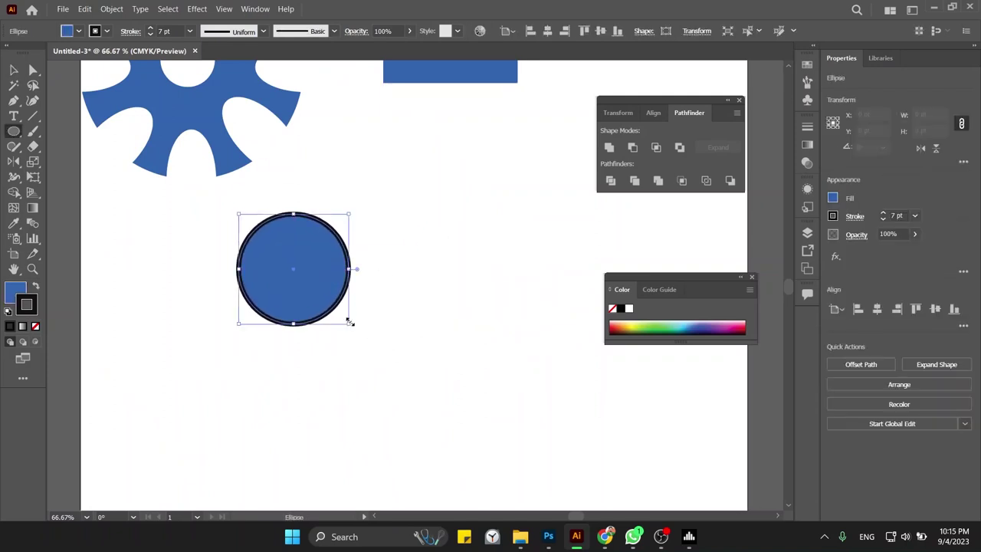
pyautogui.press('v')
pyautogui.hscroll(2, 269, 248)
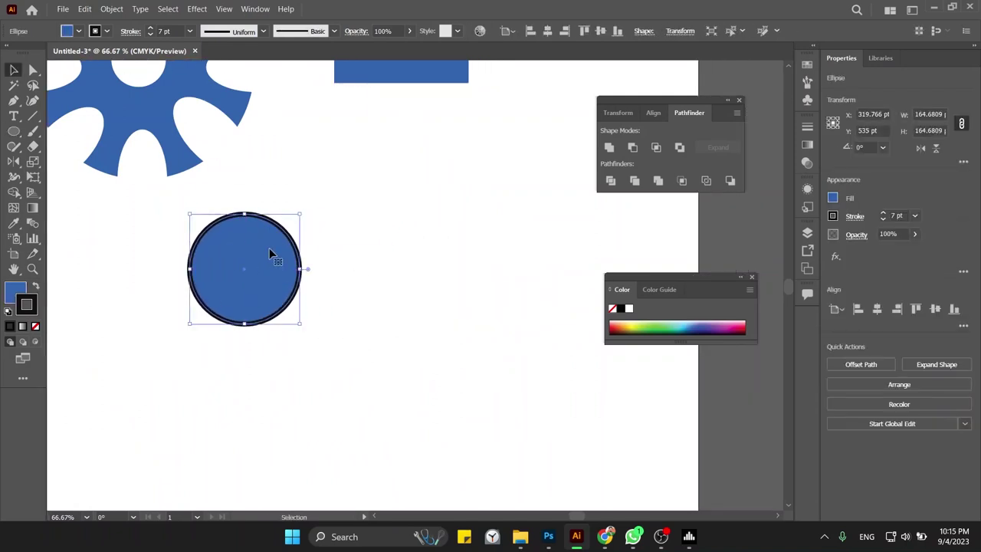
pyautogui.click(35, 327)
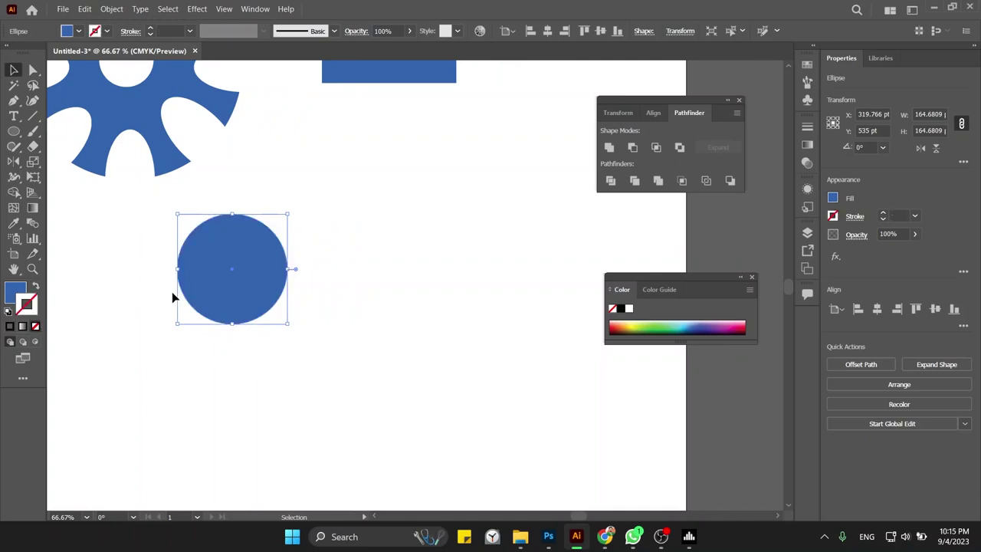
# - Duplicate the circle into overlapping copies coloured green, yellow, purple and red
pyautogui.moveTo(231, 284); pyautogui.dragTo(290, 306)
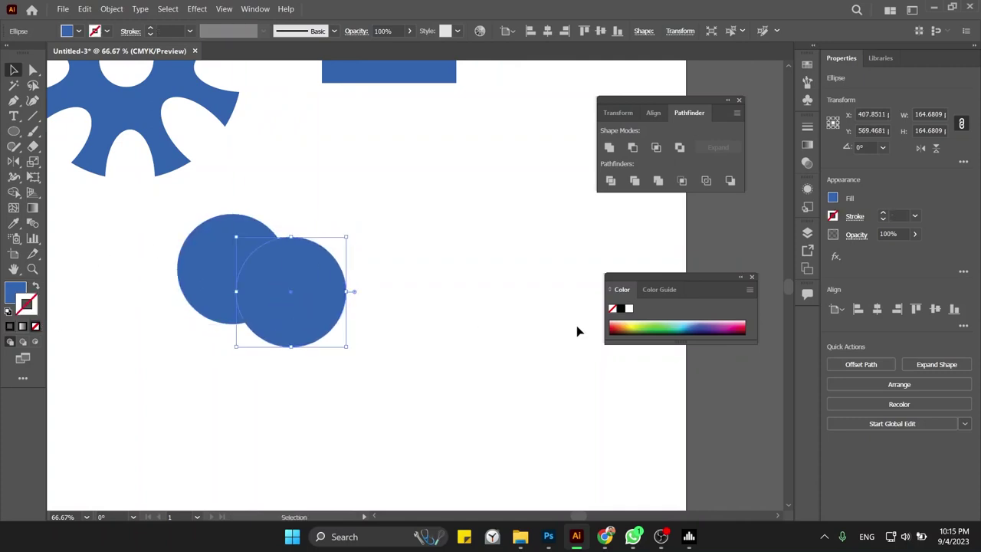
pyautogui.click(616, 324)
pyautogui.hscroll(-2, 375, 297)
pyautogui.press('/')
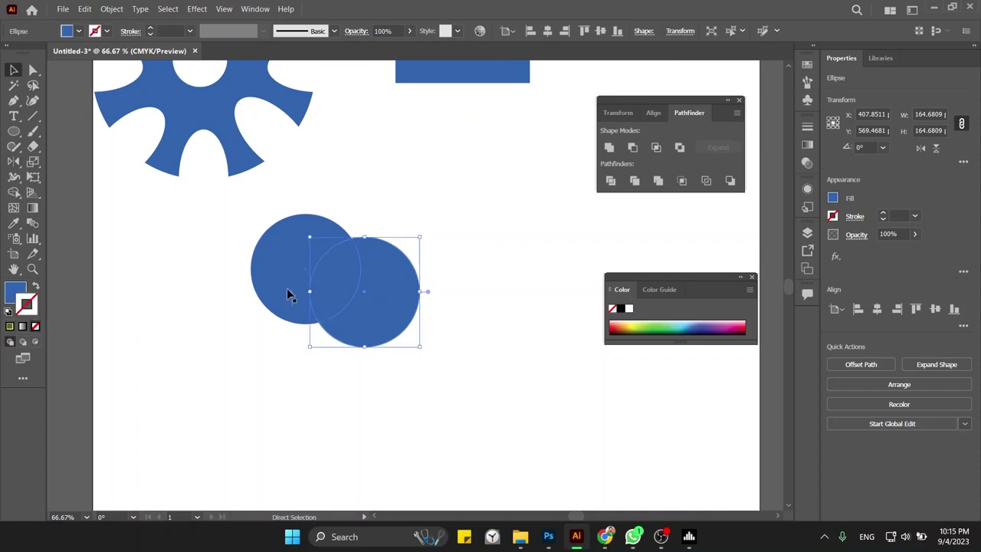
pyautogui.press('x')
pyautogui.click(648, 321)
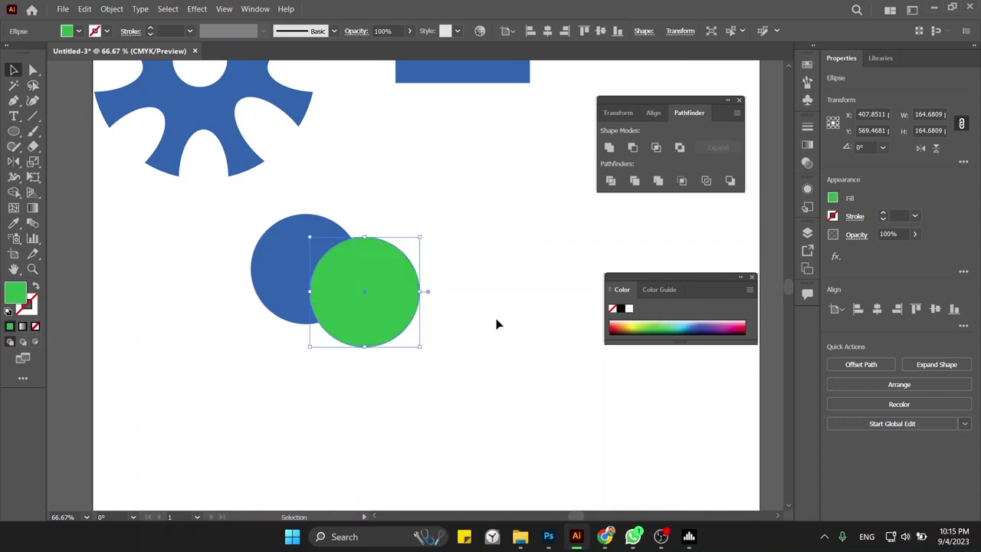
pyautogui.moveTo(403, 279); pyautogui.dragTo(344, 322)
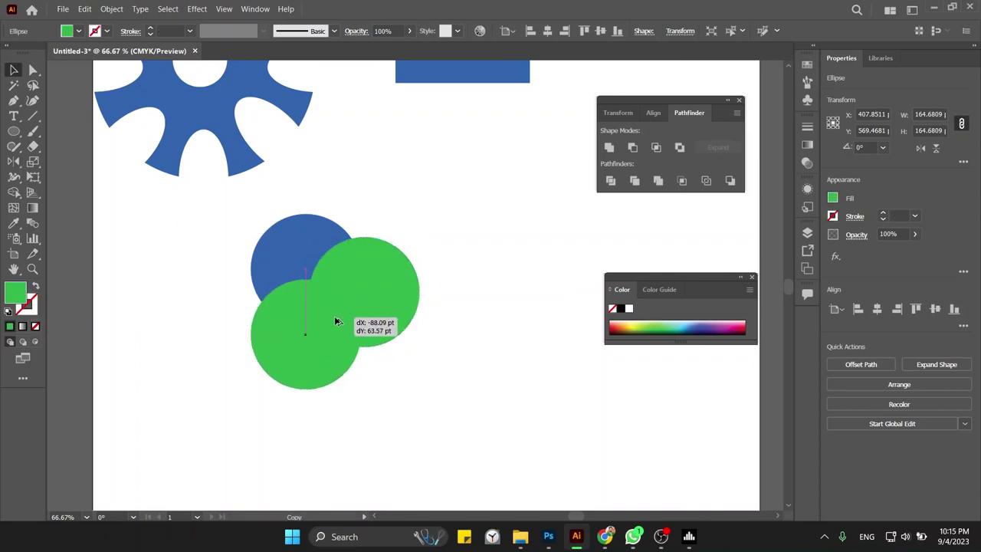
pyautogui.click(629, 323)
pyautogui.moveTo(305, 330)
pyautogui.mouseDown()
pyautogui.moveTo(349, 363)
pyautogui.moveTo(299, 400)
pyautogui.moveTo(292, 387)
pyautogui.mouseUp()
pyautogui.click(720, 325)
pyautogui.moveTo(621, 329); pyautogui.dragTo(618, 325)
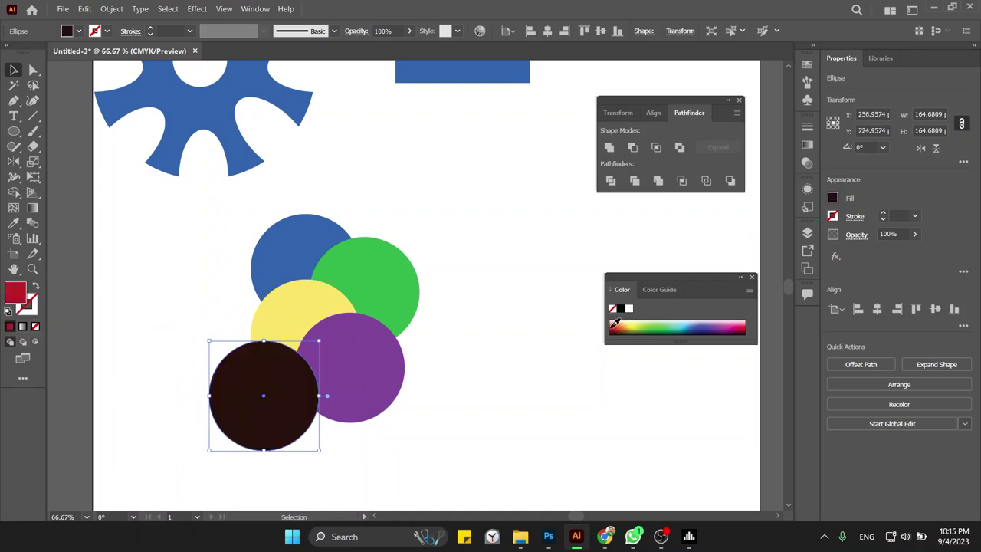
# - Select all five circles and move the cluster to the right
pyautogui.click(457, 293)
pyautogui.moveTo(416, 212); pyautogui.dragTo(210, 433)
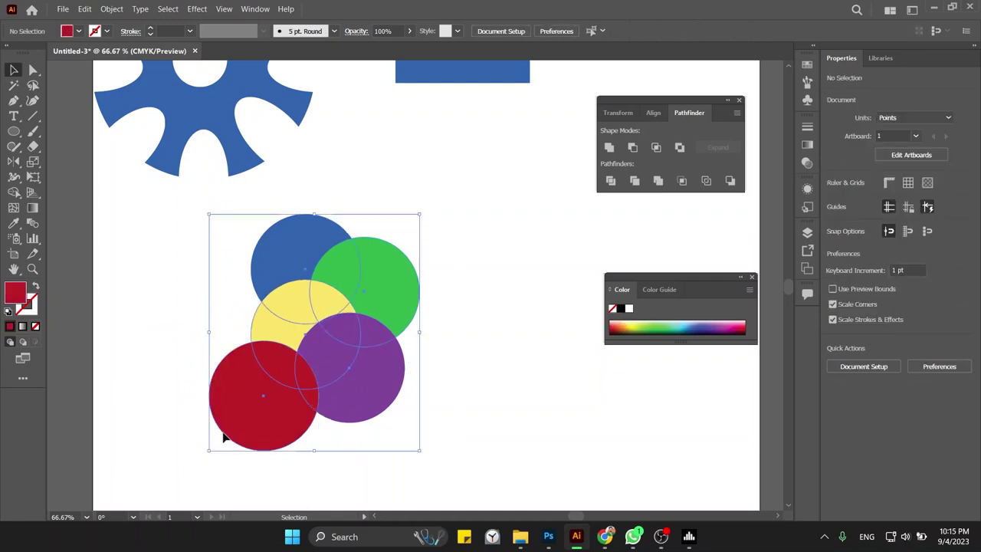
pyautogui.moveTo(279, 390); pyautogui.dragTo(349, 393)
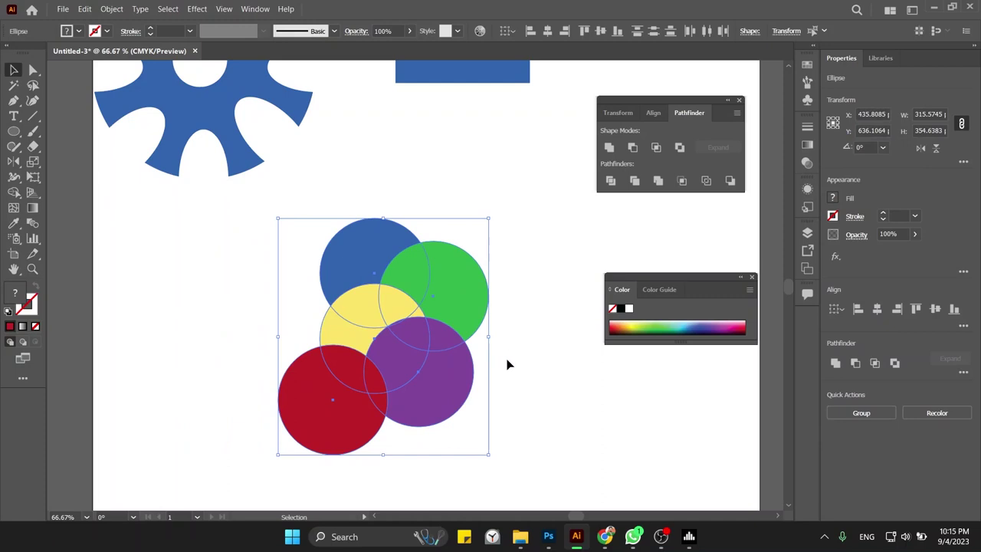
# - At 100% zoom, trim the five circles with Pathfinder Trim and reposition the resulting group
pyautogui.hotkey('ctrl', '1')
pyautogui.moveTo(506, 365); pyautogui.dragTo(436, 371)
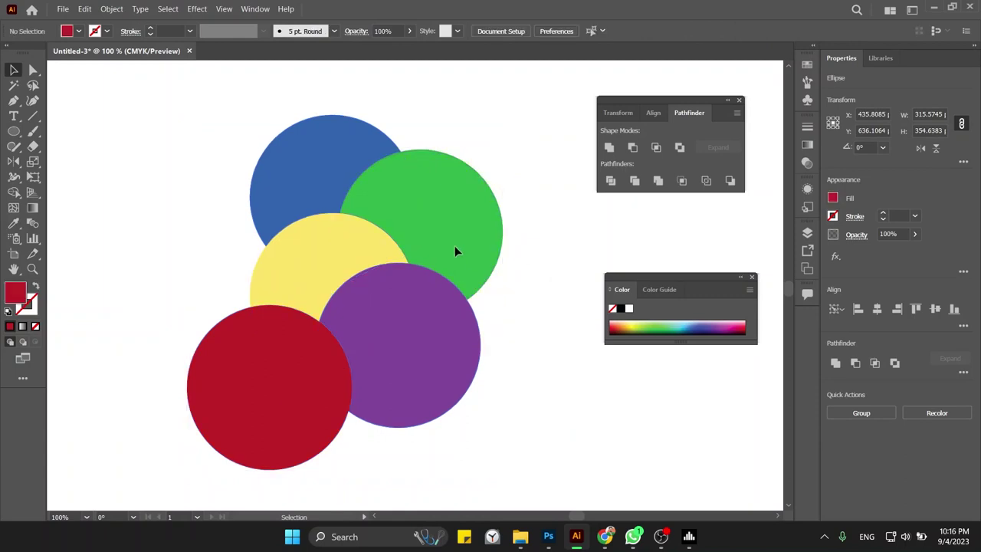
pyautogui.moveTo(458, 263); pyautogui.dragTo(546, 247)
pyautogui.hotkey('ctrl', 'z')
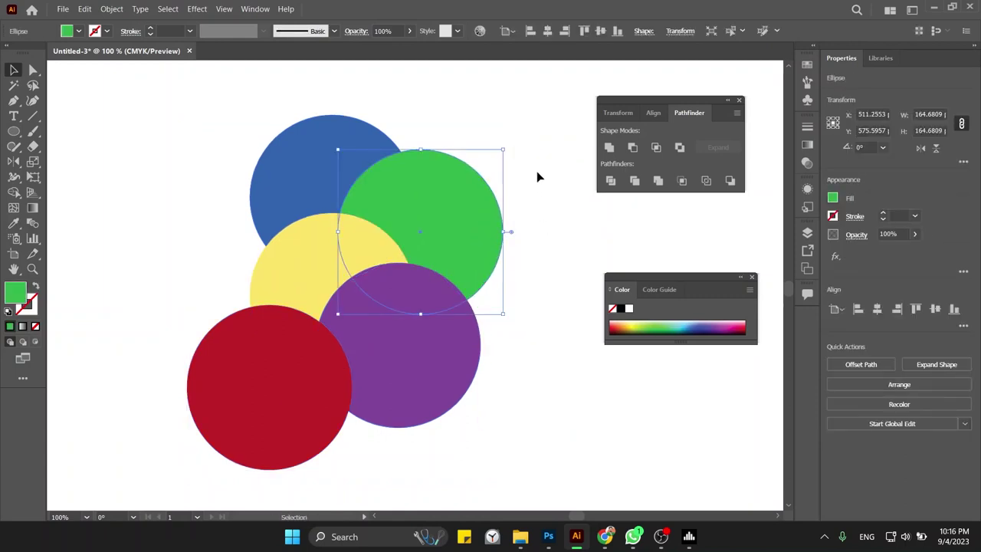
pyautogui.moveTo(524, 130); pyautogui.dragTo(225, 442)
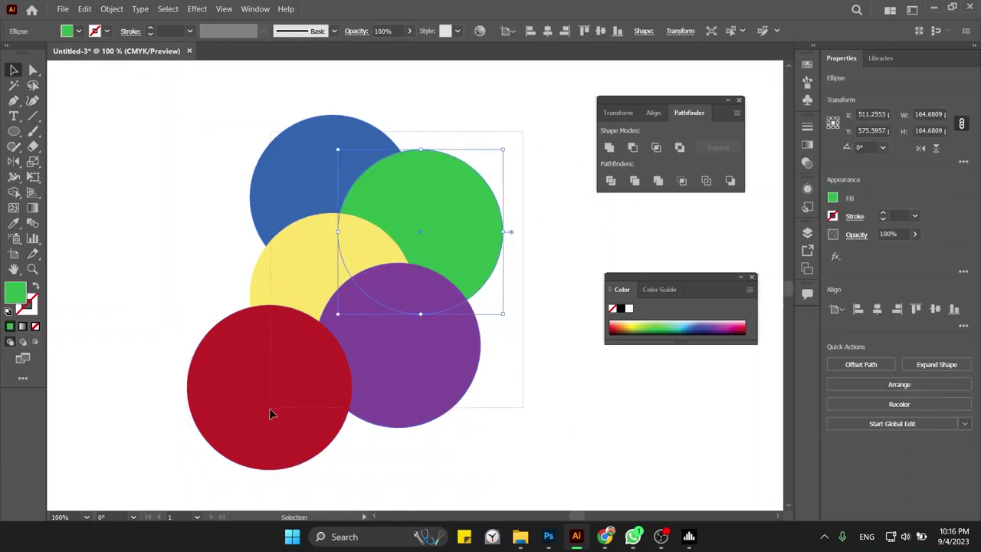
pyautogui.click(643, 189)
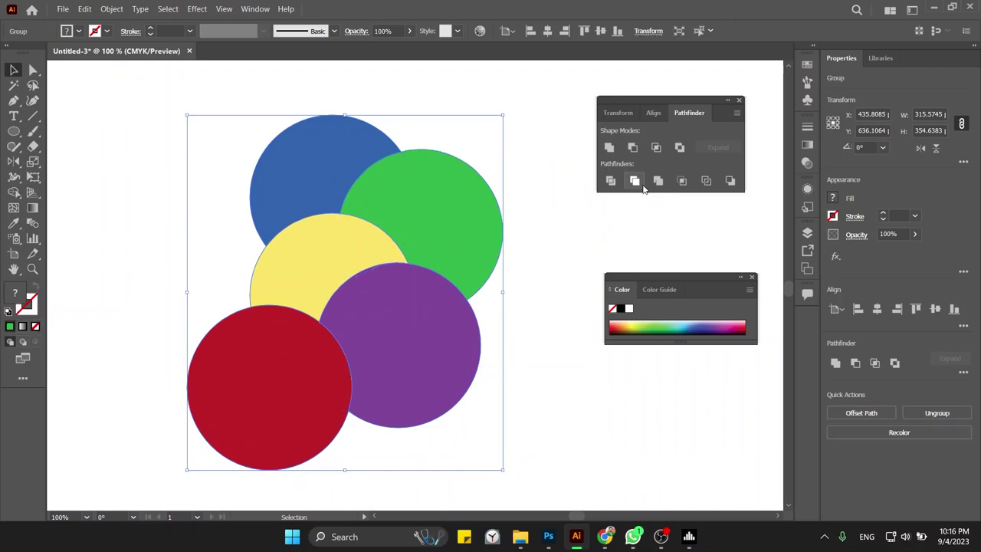
pyautogui.click(576, 217)
pyautogui.moveTo(472, 229)
pyautogui.mouseDown()
pyautogui.moveTo(519, 217)
pyautogui.moveTo(416, 245)
pyautogui.mouseUp()
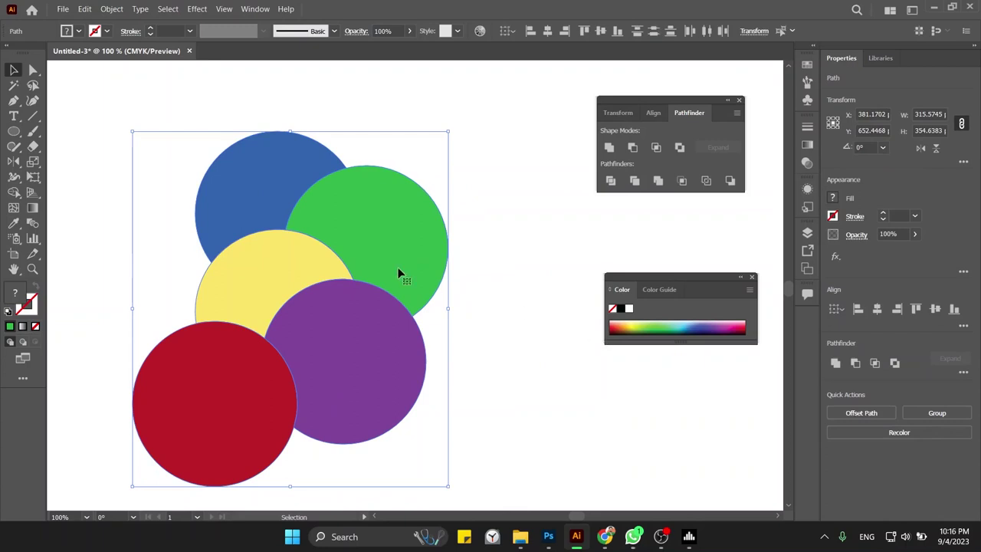
pyautogui.click(454, 270)
# - Pull out the green, blue, yellow, purple and red pieces to inspect them, undoing each move
pyautogui.moveTo(374, 245); pyautogui.dragTo(435, 231)
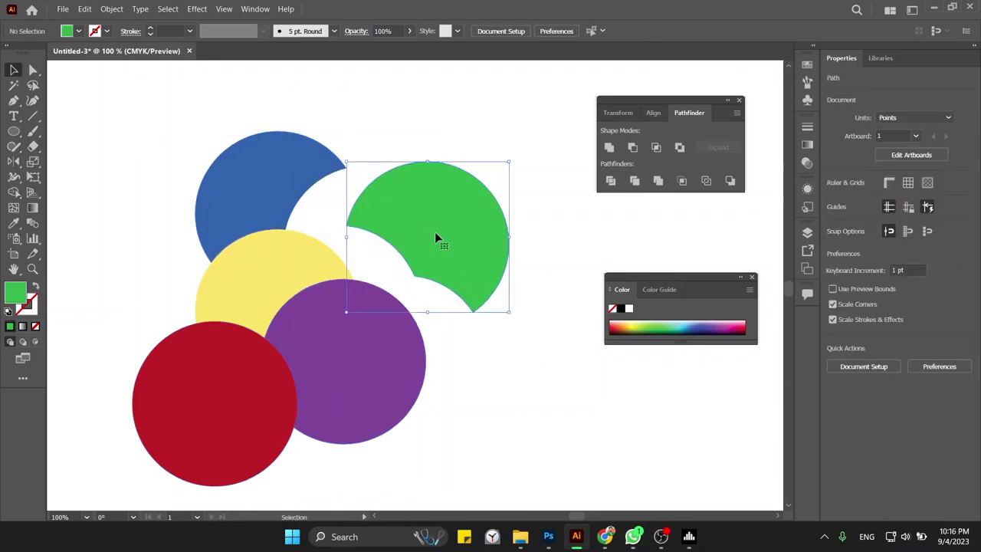
pyautogui.hotkey('ctrl', 'z')
pyautogui.moveTo(274, 186); pyautogui.dragTo(197, 146)
pyautogui.hotkey('ctrl', 'z')
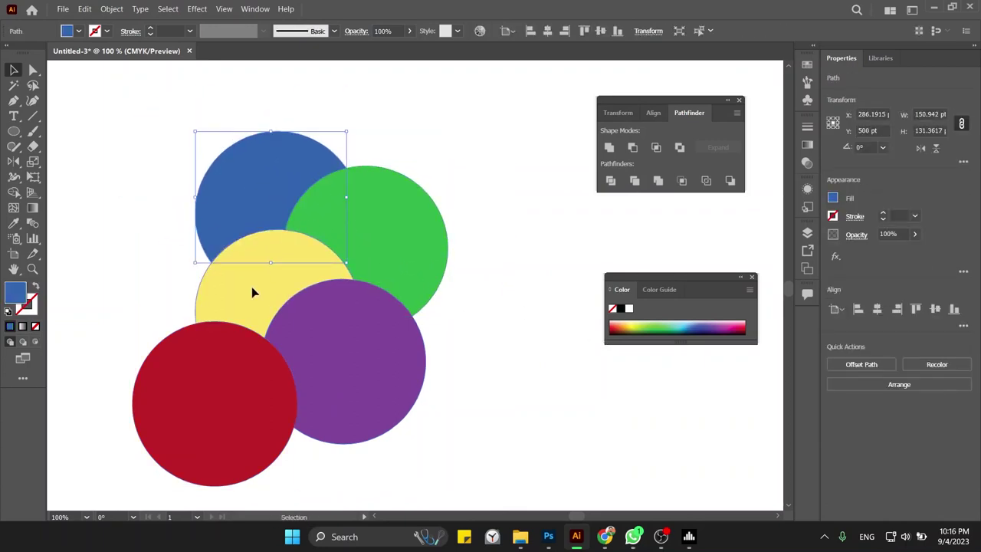
pyautogui.moveTo(253, 289); pyautogui.dragTo(161, 257)
pyautogui.hotkey('ctrl', 'z')
pyautogui.moveTo(304, 335); pyautogui.dragTo(444, 377)
pyautogui.hotkey('ctrl', 'z')
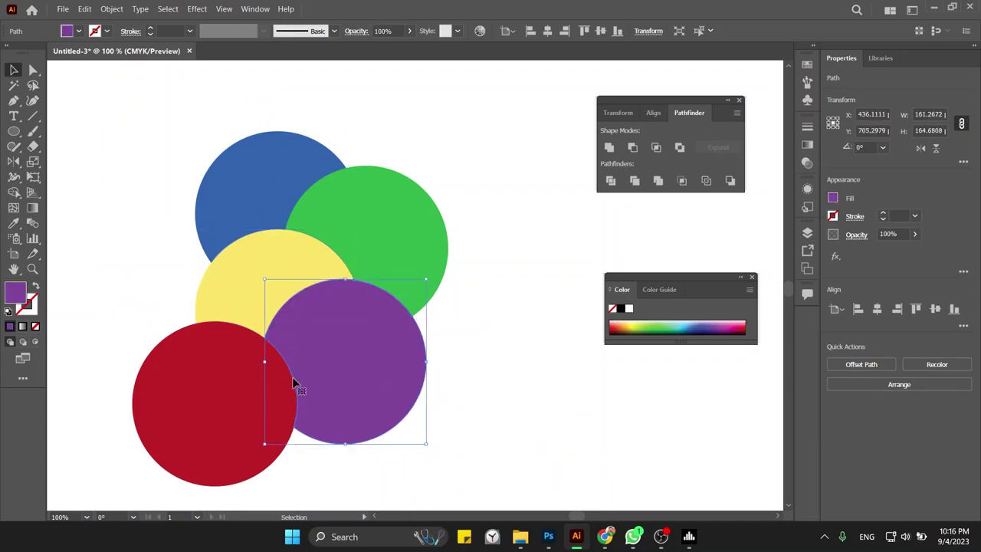
pyautogui.moveTo(237, 385); pyautogui.dragTo(116, 395)
pyautogui.hotkey('ctrl', 'z')
# - Zoom out to 66.67% and move the circle group down and left
pyautogui.hotkey('ctrl', 'z')
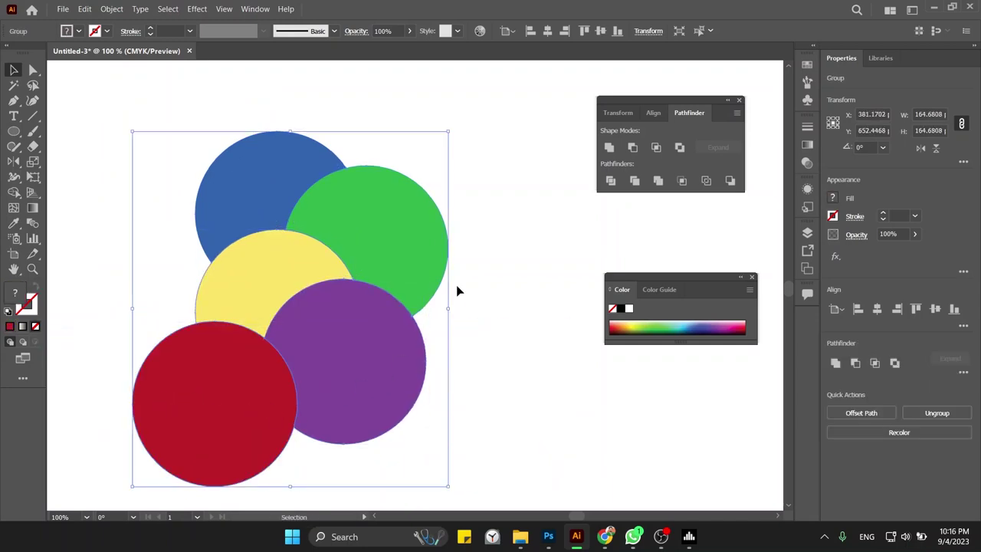
pyautogui.hotkey('ctrl', 'z')
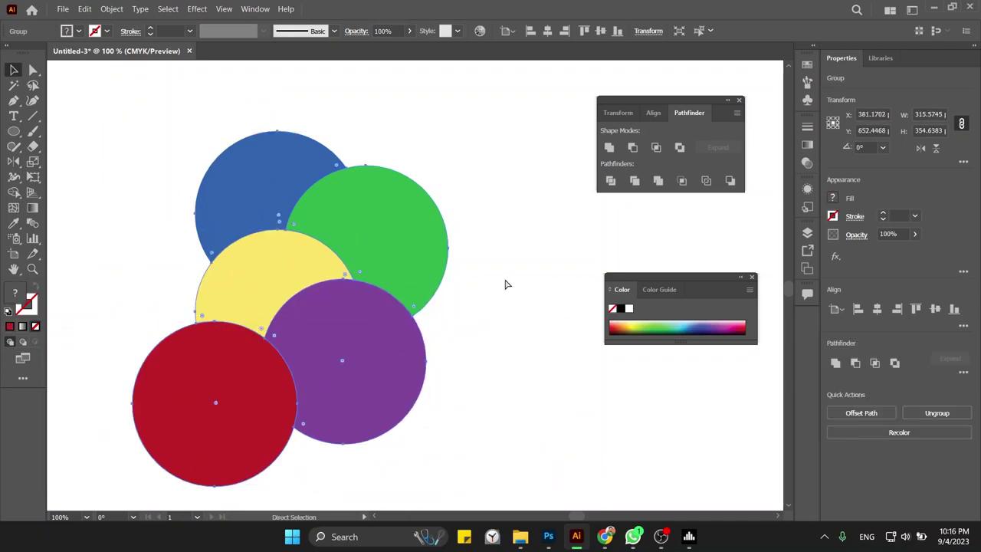
pyautogui.hotkey('ctrl', 'z')
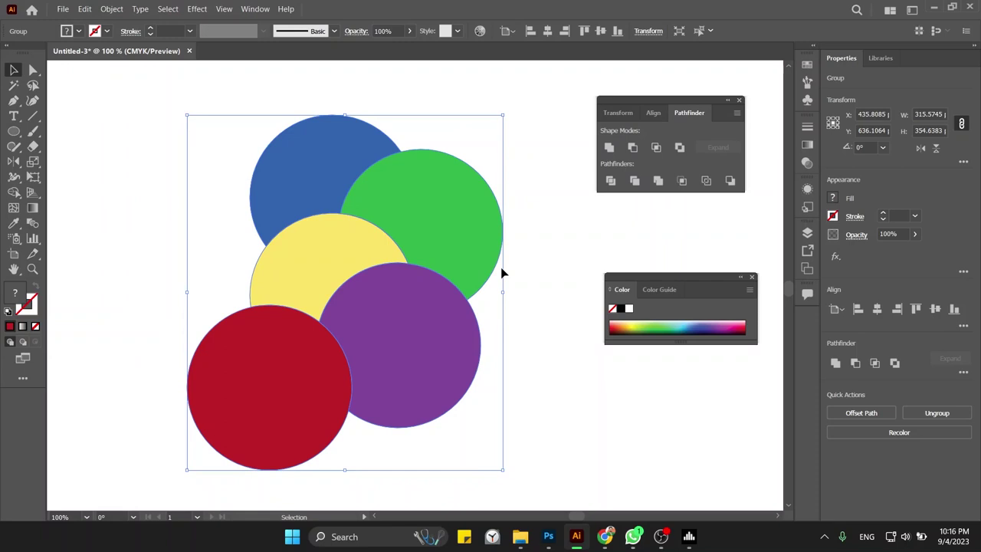
pyautogui.hotkey('ctrl', '-')
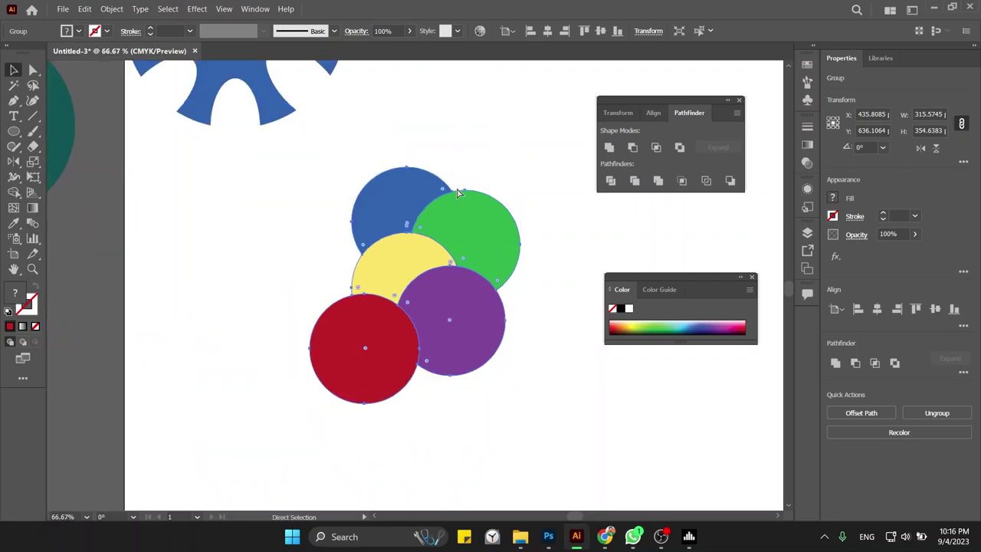
pyautogui.moveTo(464, 219); pyautogui.dragTo(427, 294)
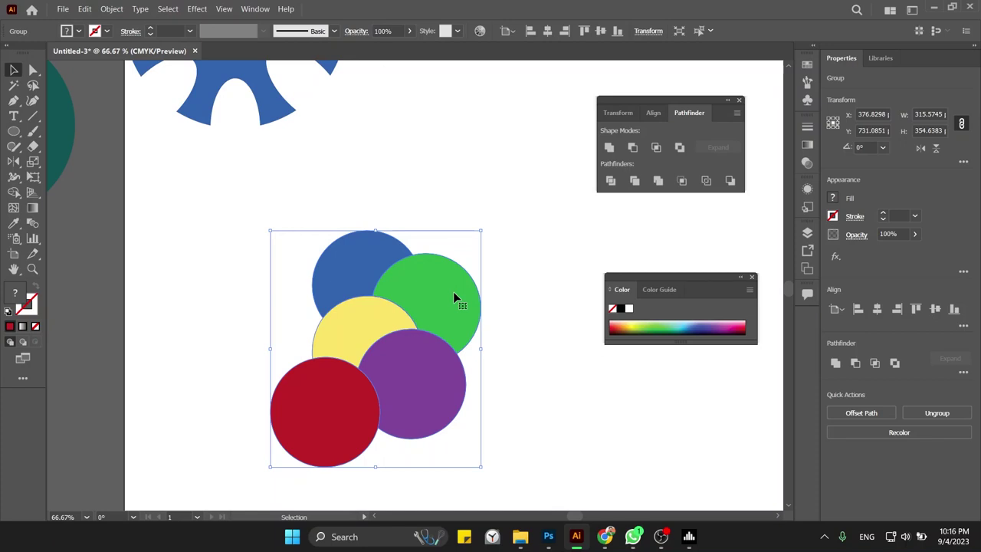
# - Ungroup the trimmed pieces, undo back to five whole circles, then reselect and move them up-left
pyautogui.moveTo(453, 292); pyautogui.dragTo(509, 284)
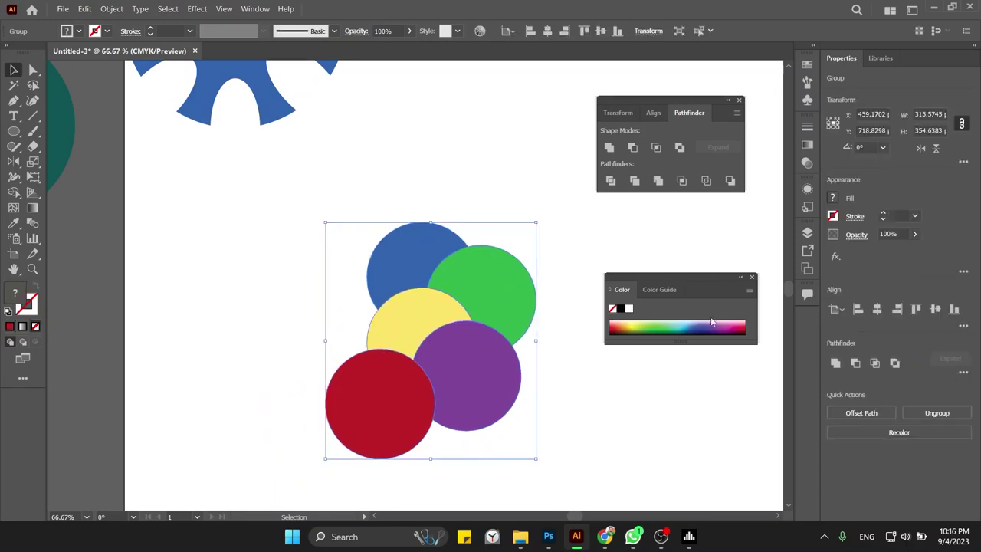
pyautogui.click(641, 187)
pyautogui.click(938, 413)
pyautogui.moveTo(521, 296)
pyautogui.mouseDown()
pyautogui.moveTo(563, 254)
pyautogui.moveTo(527, 186)
pyautogui.mouseUp()
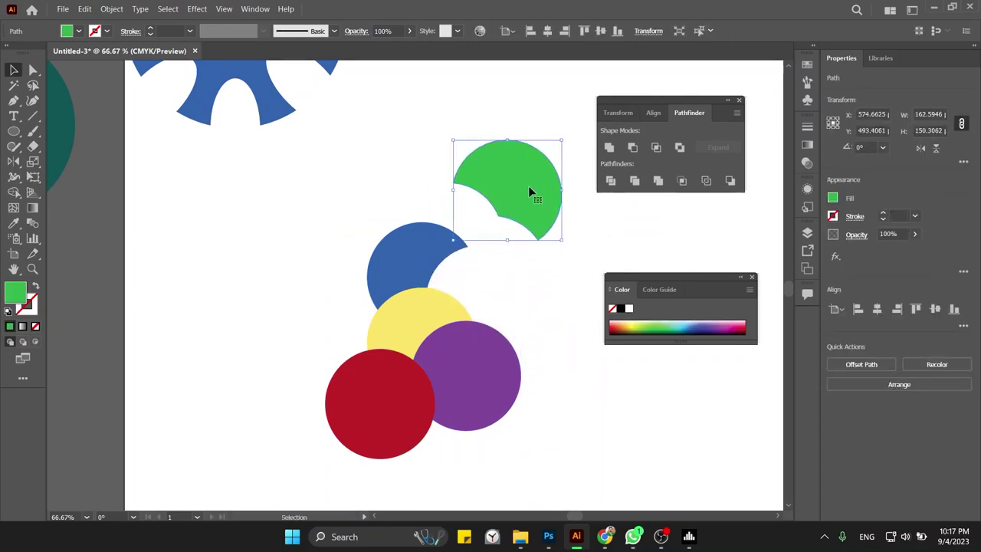
pyautogui.hotkey('ctrl', 'z')
pyautogui.hotkey('ctrl', 'z')
pyautogui.hotkey('ctrl', 'z')
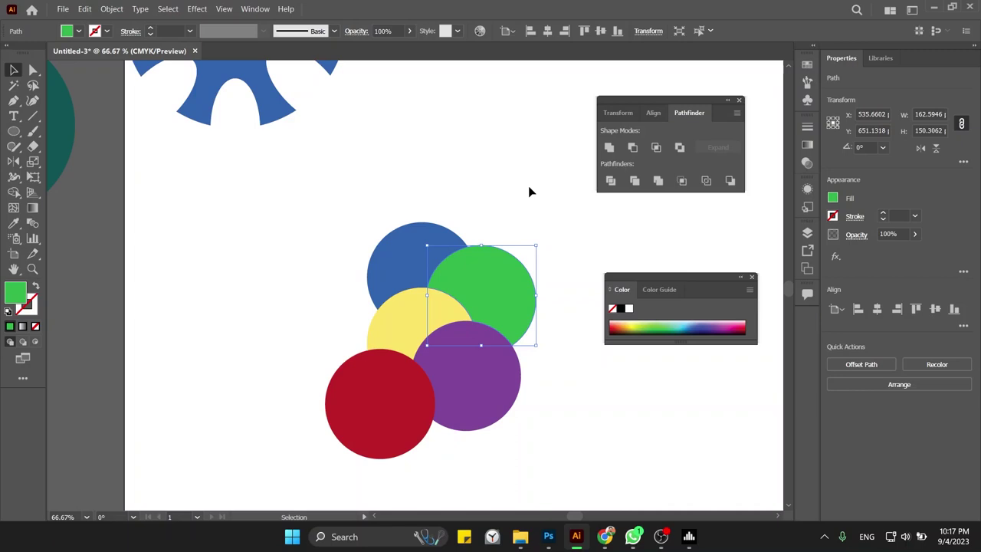
pyautogui.moveTo(528, 185); pyautogui.dragTo(356, 411)
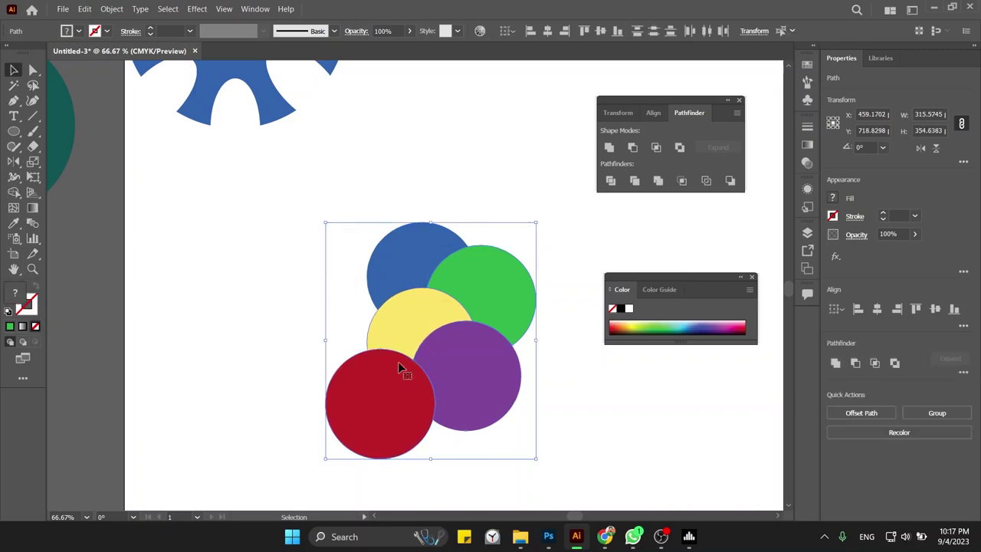
pyautogui.press('a')
pyautogui.moveTo(412, 370); pyautogui.dragTo(395, 315)
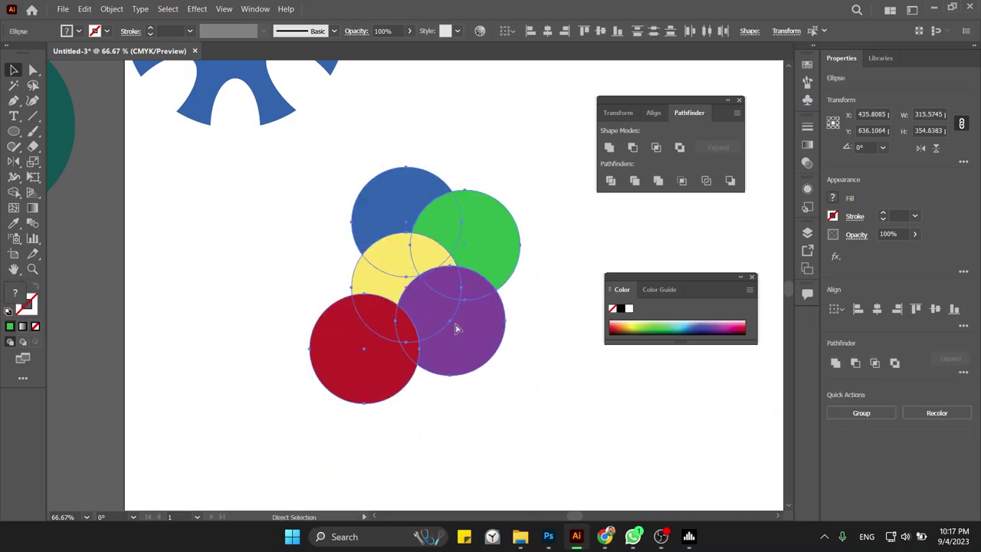
# - Divide the five circles with Pathfinder Divide and ungroup the pieces with Shift+Ctrl+G
pyautogui.press('v')
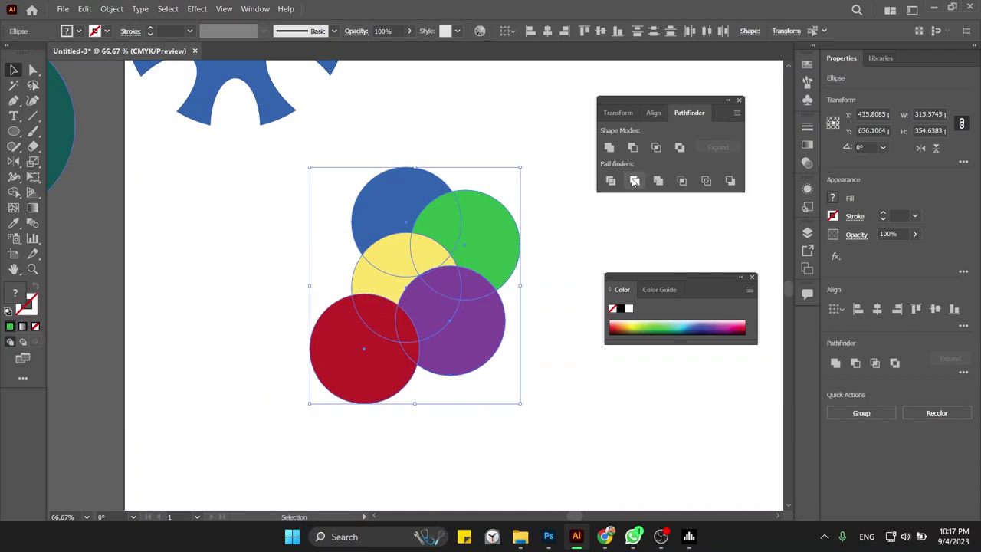
pyautogui.click(634, 181)
pyautogui.click(569, 252)
pyautogui.click(490, 245)
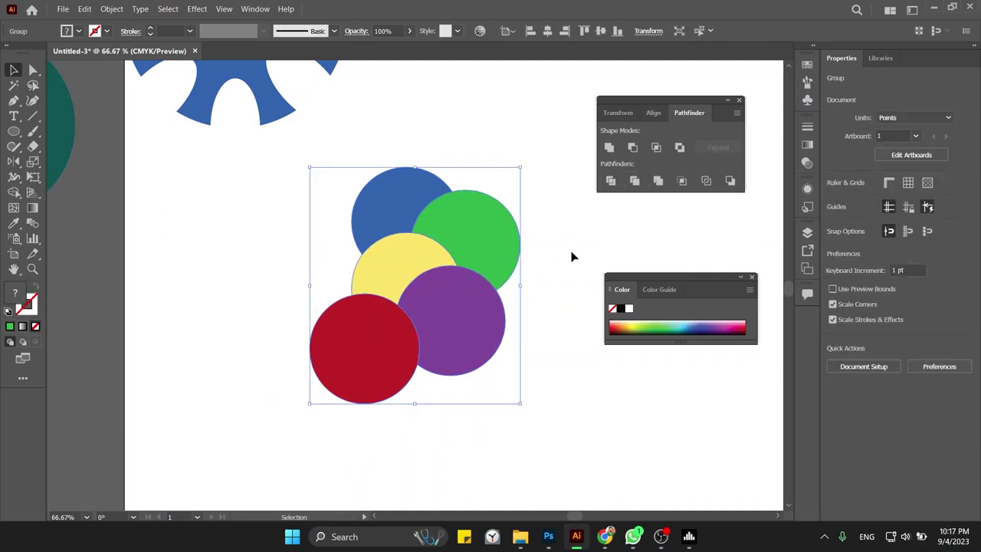
pyautogui.hotkey('ctrl', 'shift', 'g')
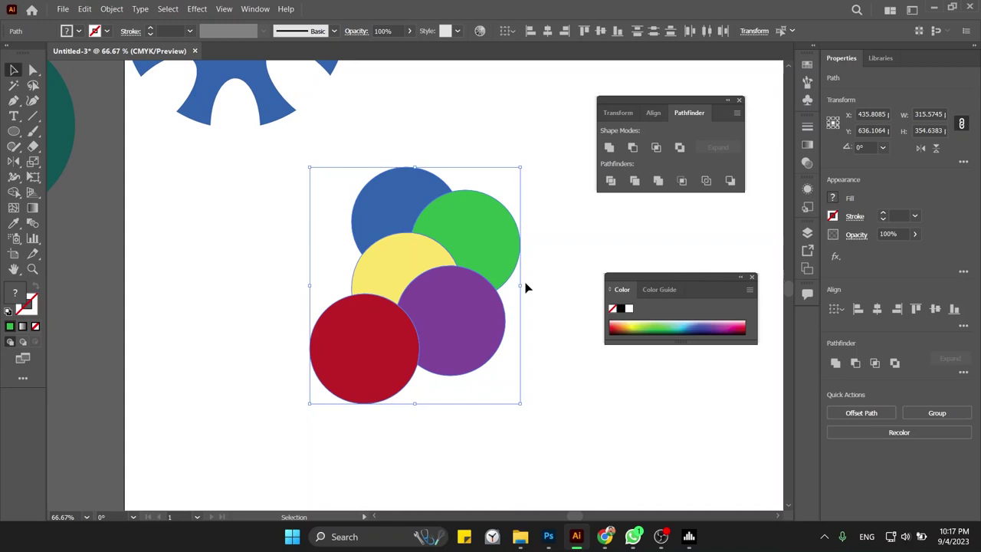
pyautogui.hotkey('alt', 'Tab')
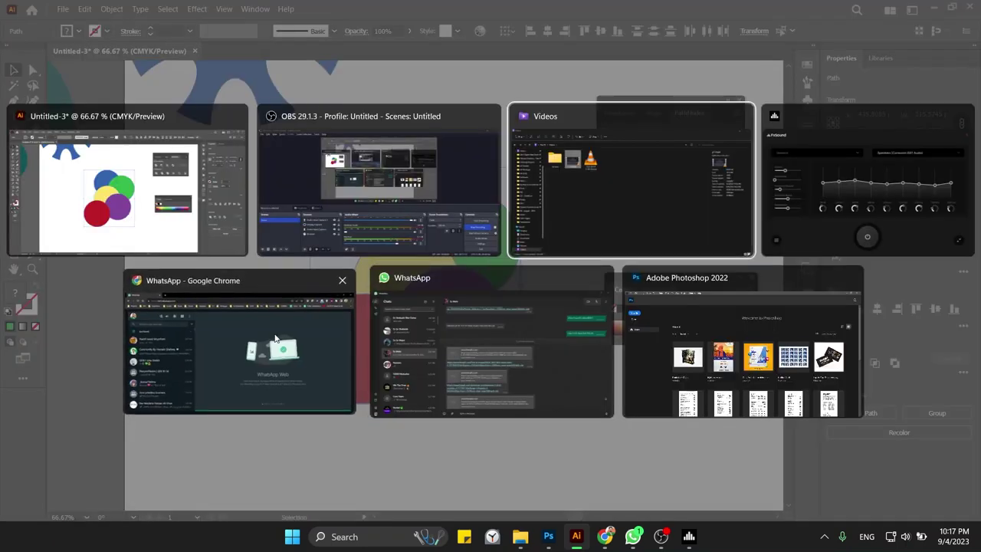
# - In Chrome, search 'flat icons' in a new tab and open the Flaticon result
pyautogui.click(306, 322)
pyautogui.hotkey('ctrl', 't')
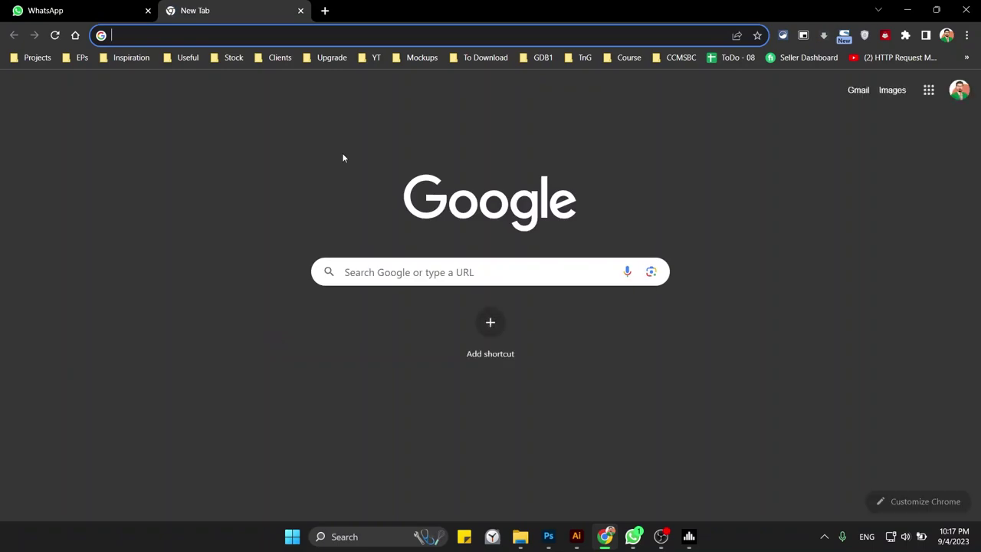
pyautogui.write('ucib')
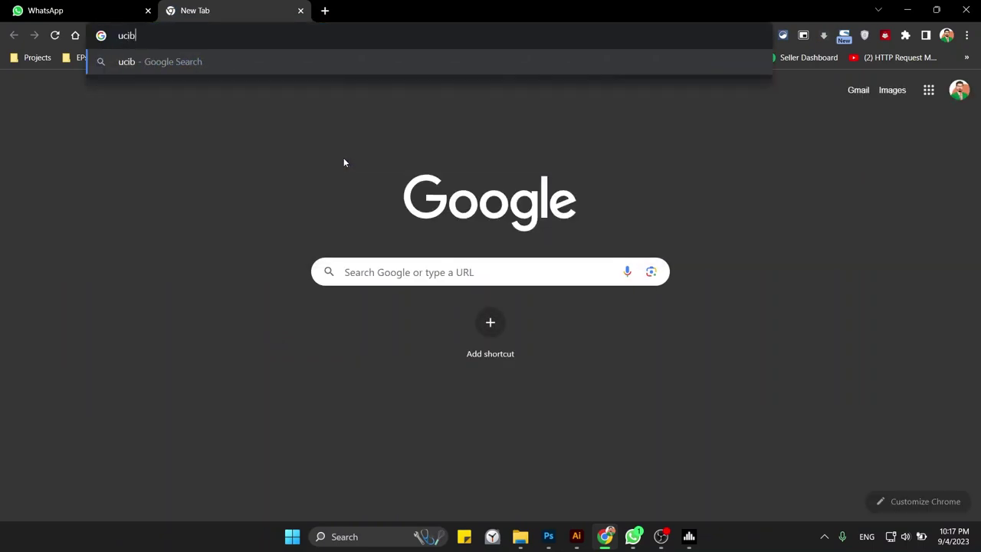
pyautogui.press('BackSpace')
pyautogui.press('BackSpace')
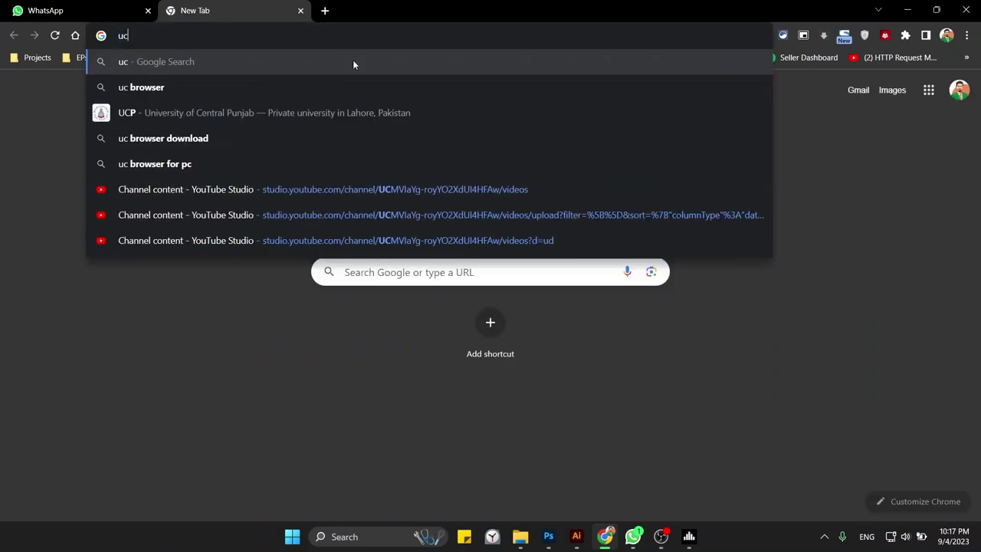
pyautogui.press('BackSpace')
pyautogui.press('BackSpace')
pyautogui.write('fkat==')
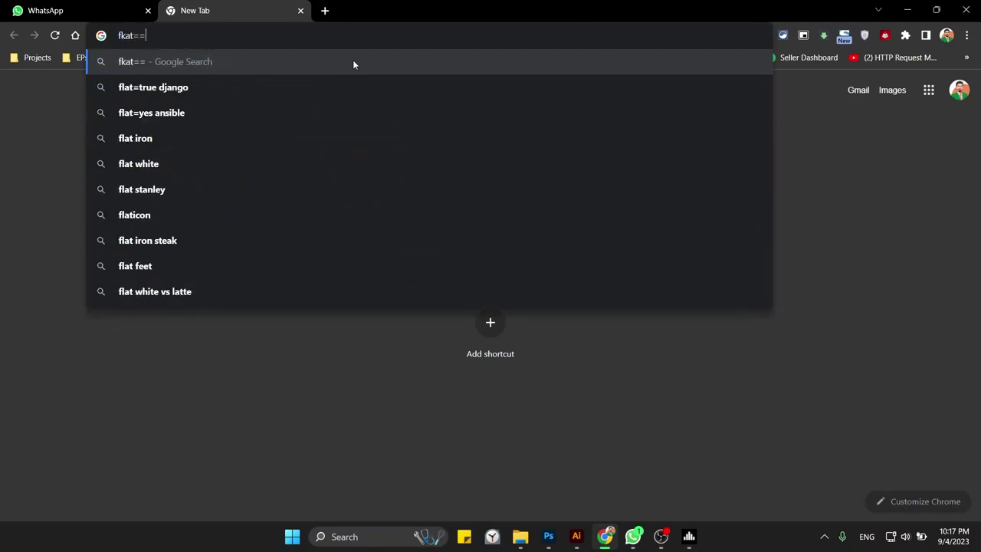
pyautogui.press('BackSpace')
pyautogui.press('BackSpace')
pyautogui.press('BackSpace')
pyautogui.press('BackSpace')
pyautogui.write('lat ')
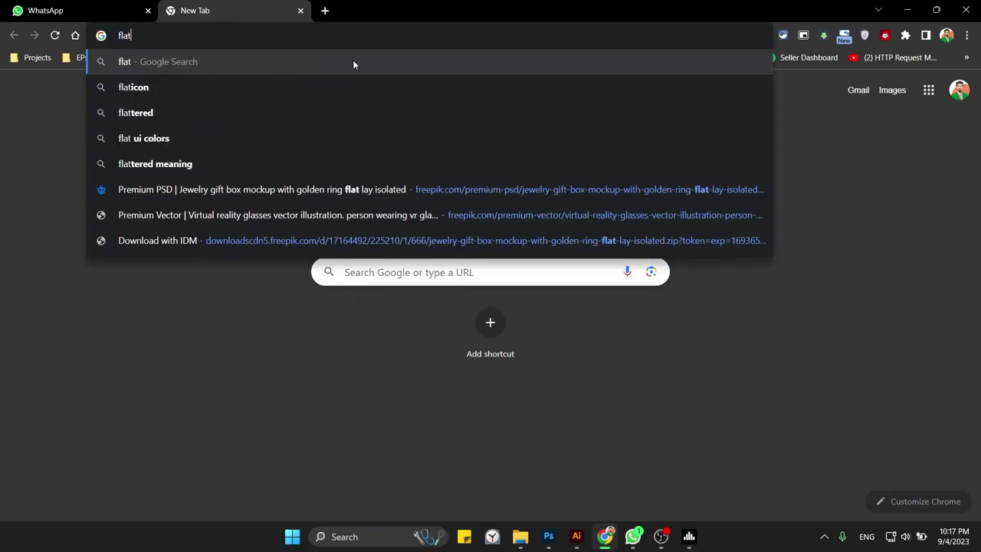
pyautogui.write('icons')
pyautogui.press('Return')
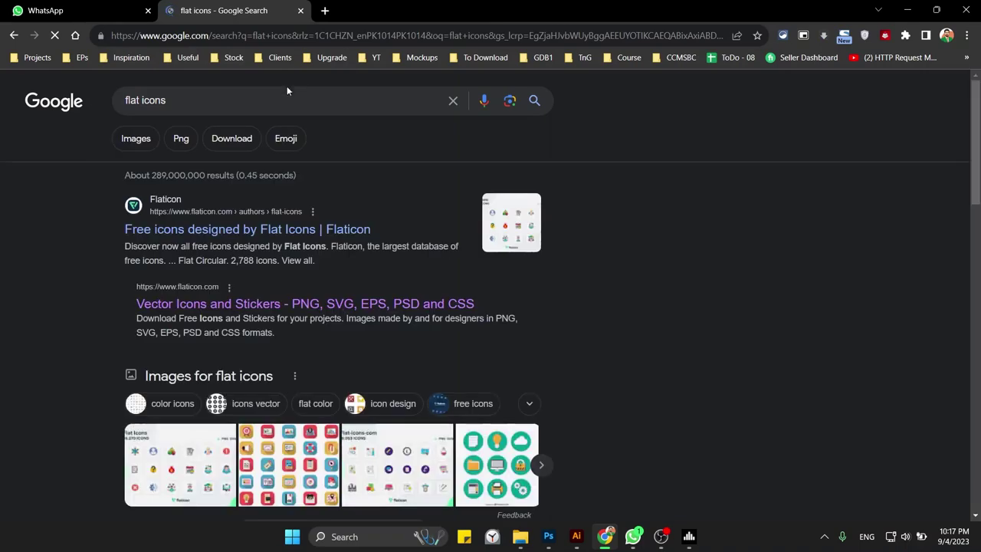
pyautogui.click(177, 230)
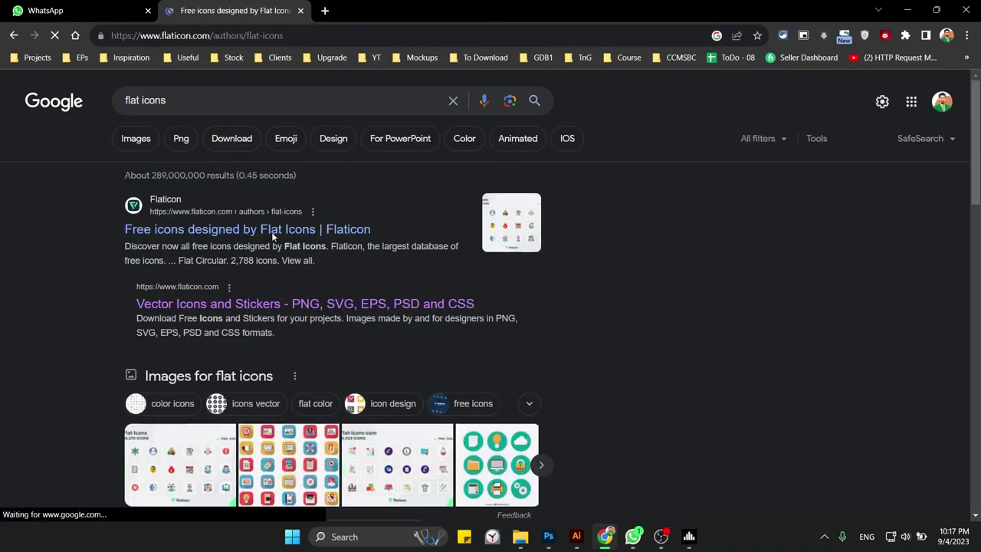
# - Scroll down and back up through the Flaticon author page
pyautogui.scroll(-3, 306, 238)
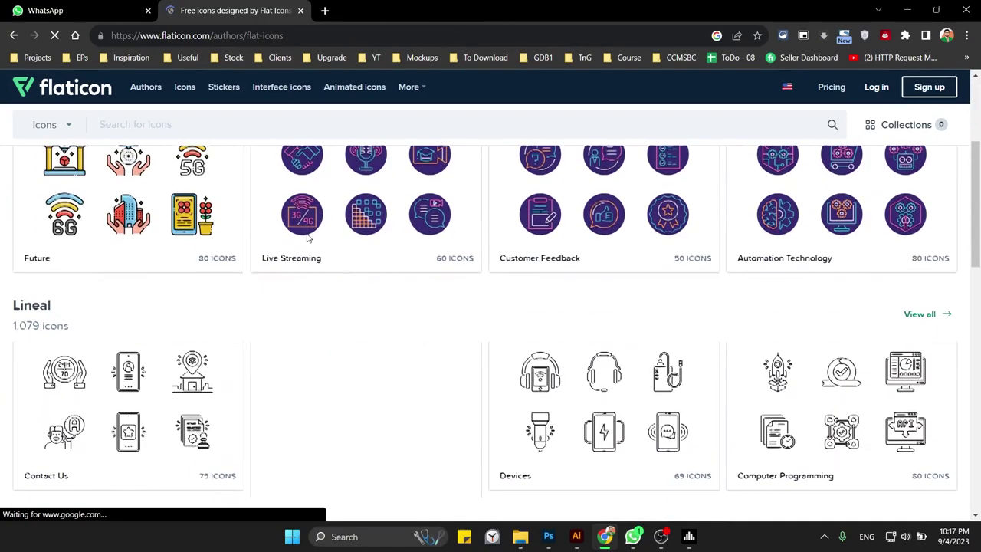
pyautogui.scroll(-3, 306, 239)
pyautogui.scroll(-2, 307, 239)
pyautogui.scroll(-3, 306, 239)
pyautogui.scroll(-3, 306, 238)
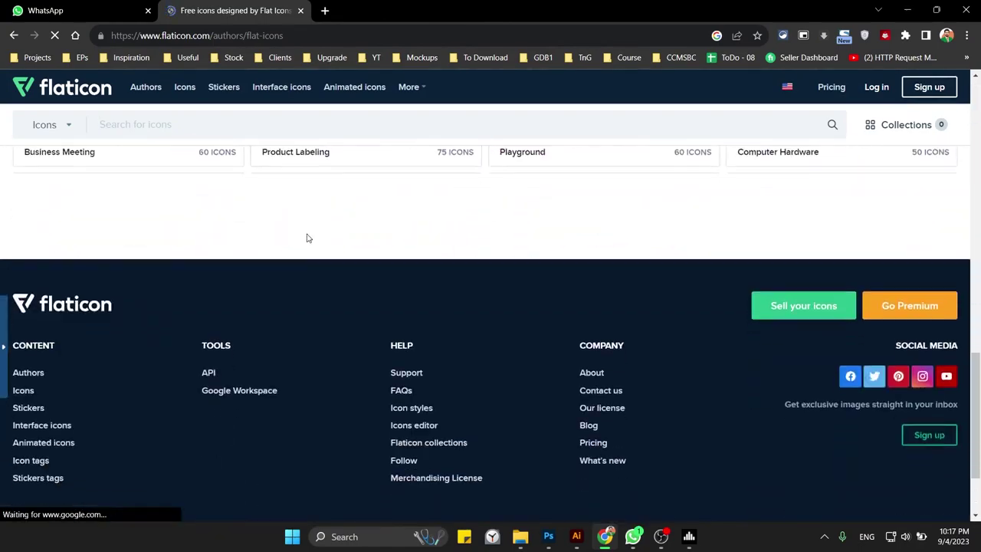
pyautogui.scroll(3, 307, 238)
pyautogui.scroll(2, 307, 238)
pyautogui.scroll(3, 306, 238)
pyautogui.scroll(2, 306, 239)
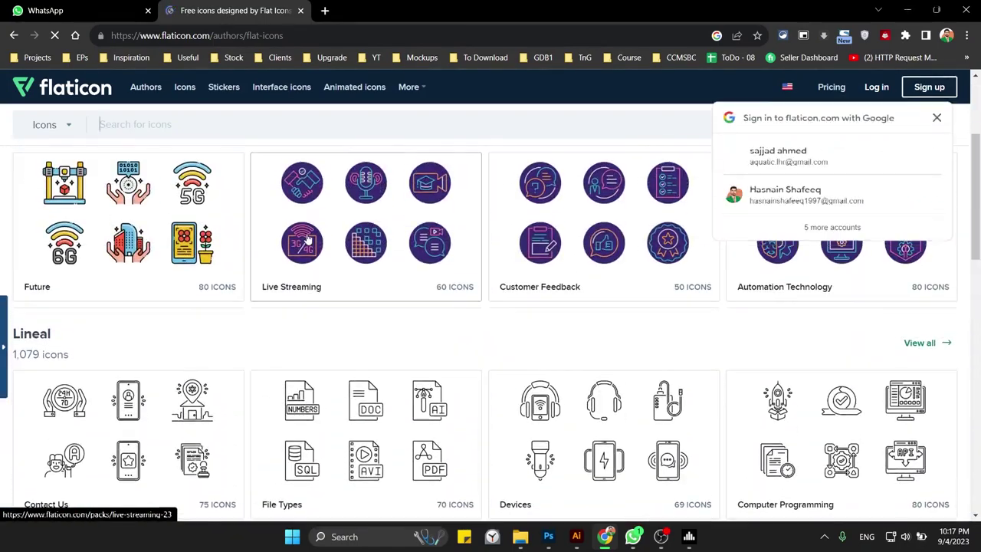
pyautogui.scroll(1, 306, 238)
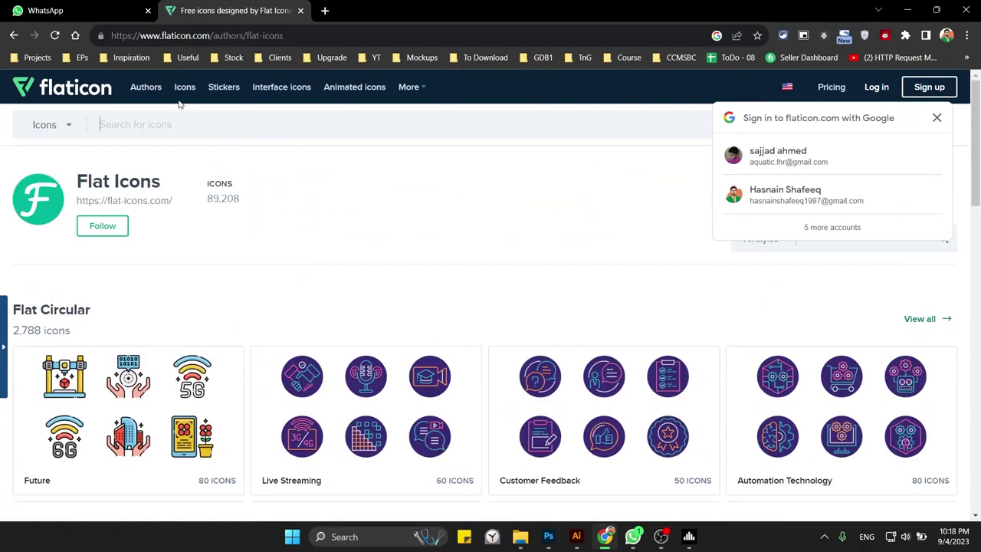
# - Search Flaticon for "solid" icons and scan the first results
pyautogui.click(199, 121)
pyautogui.write('sol')
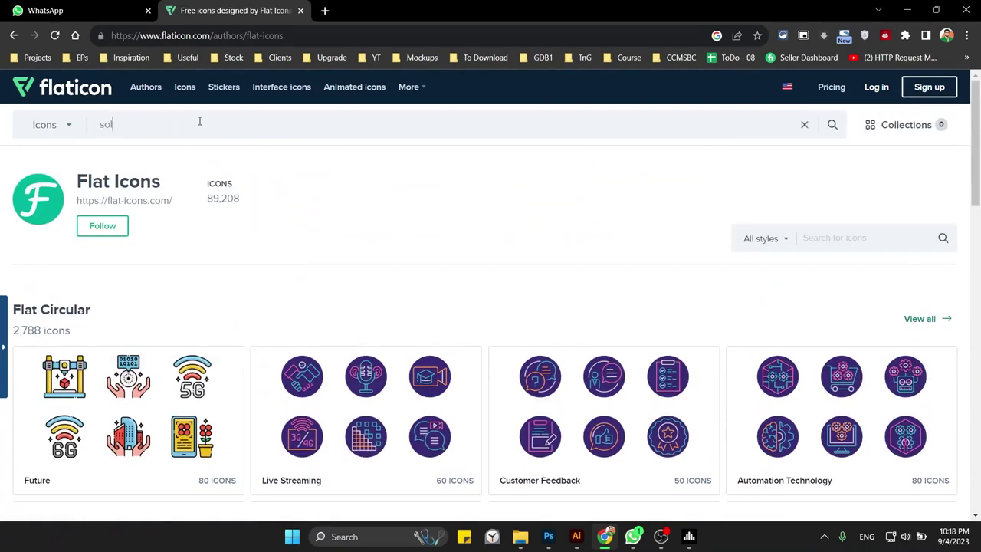
pyautogui.write('id')
pyautogui.press('Return')
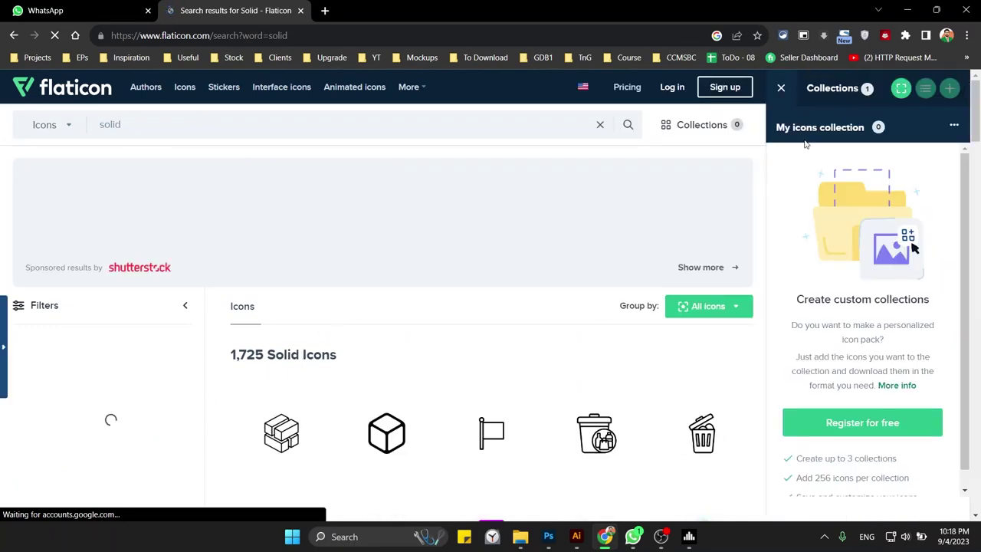
pyautogui.scroll(-2, 595, 256)
pyautogui.scroll(-2, 536, 215)
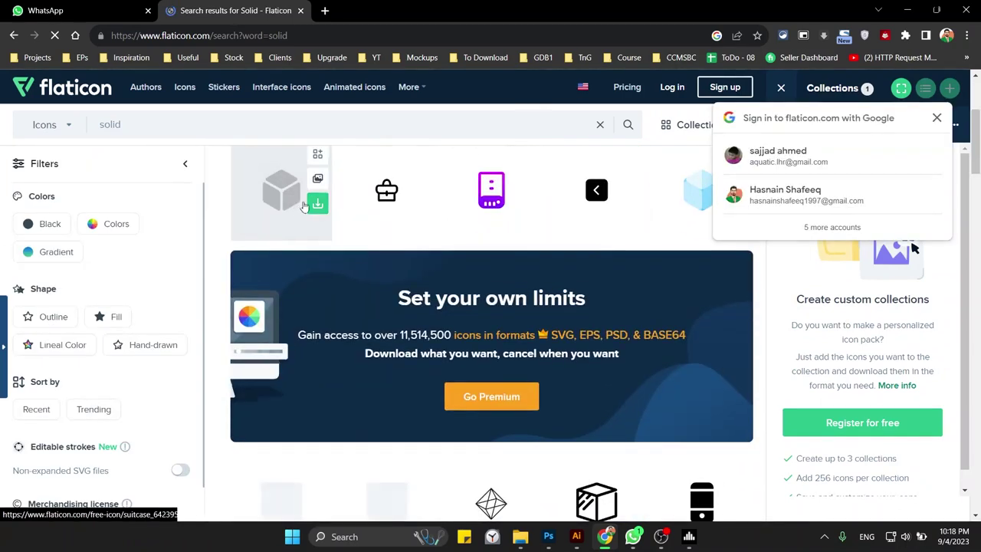
pyautogui.scroll(-2, 603, 201)
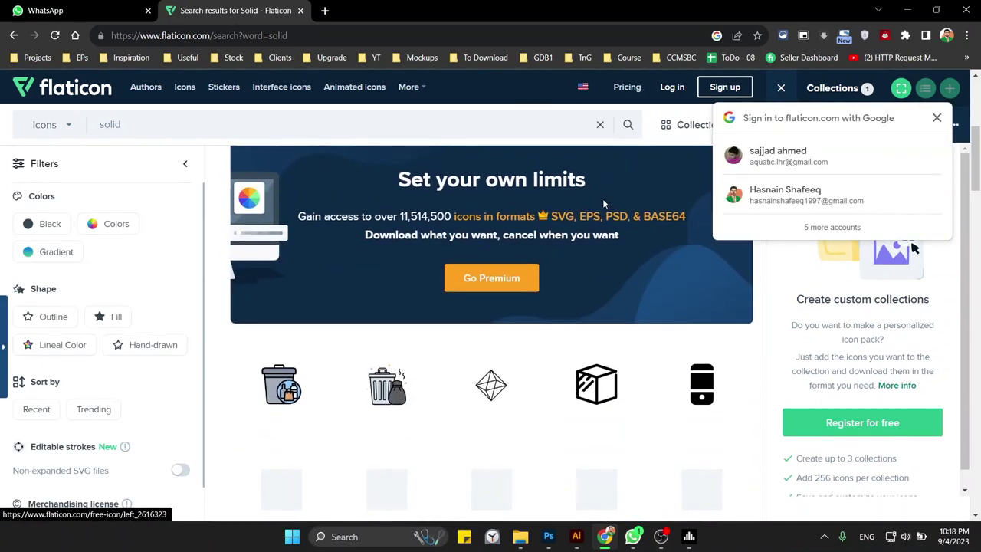
pyautogui.scroll(-2, 703, 399)
pyautogui.scroll(-2, 703, 395)
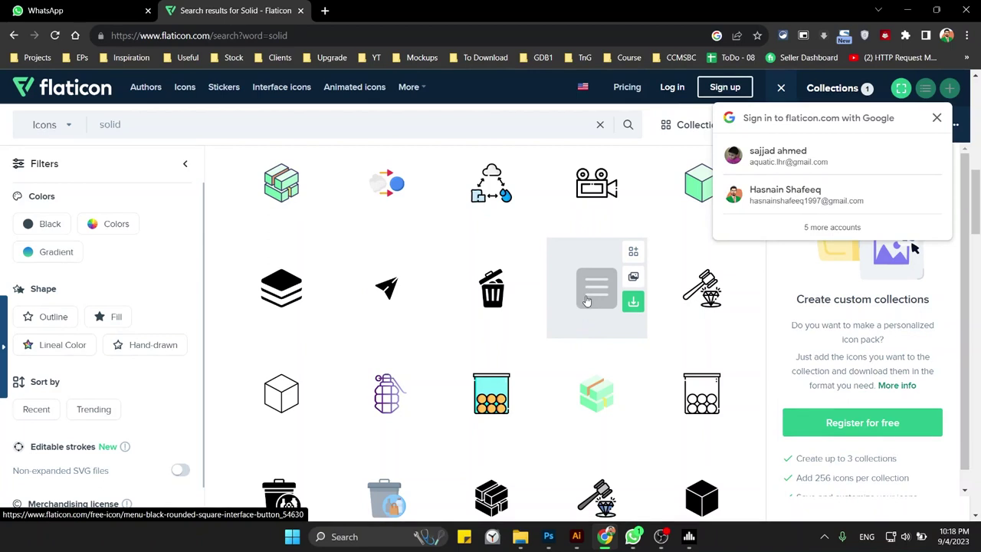
# - Browse further down the "solid" results grid of shield, heart, tag and SSD icons
pyautogui.scroll(-2, 586, 300)
pyautogui.scroll(-1, 586, 300)
pyautogui.scroll(-1, 586, 300)
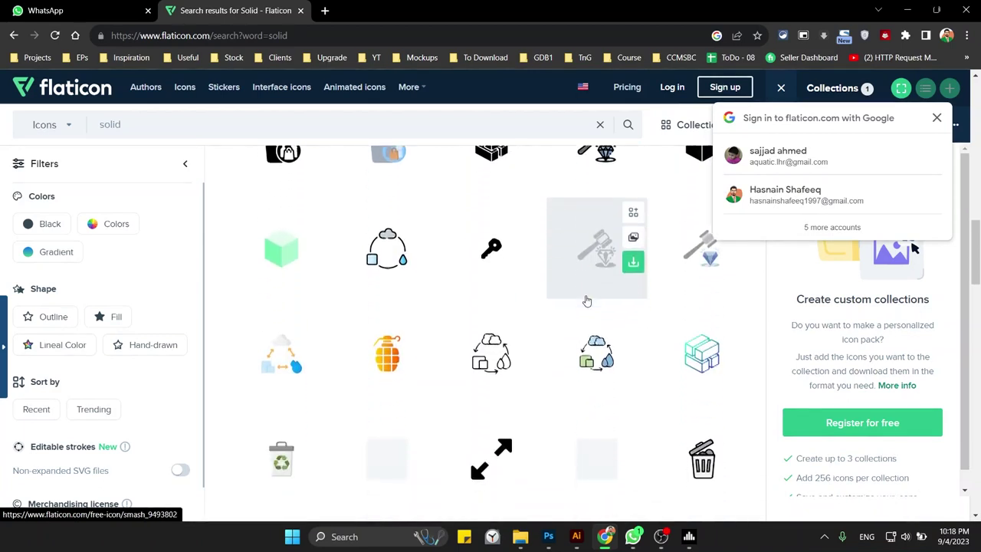
pyautogui.scroll(-2, 587, 300)
pyautogui.scroll(-1, 537, 291)
pyautogui.scroll(-1, 528, 288)
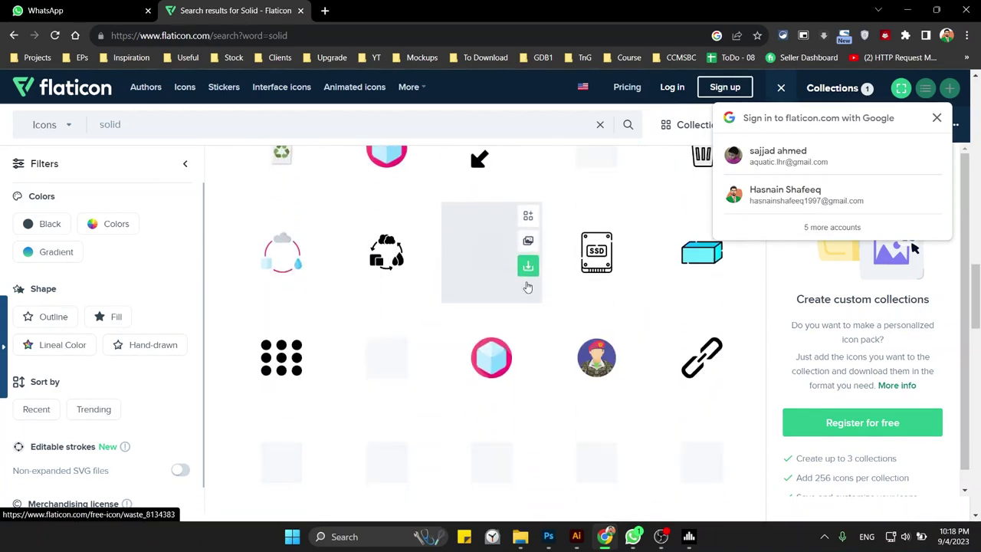
pyautogui.scroll(-1, 527, 287)
pyautogui.scroll(-1, 527, 287)
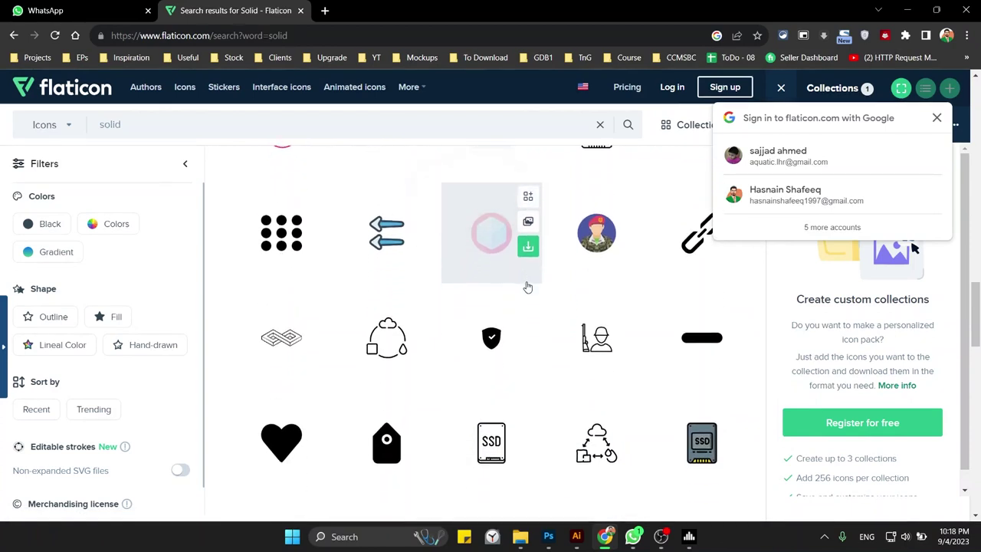
pyautogui.scroll(-1, 483, 301)
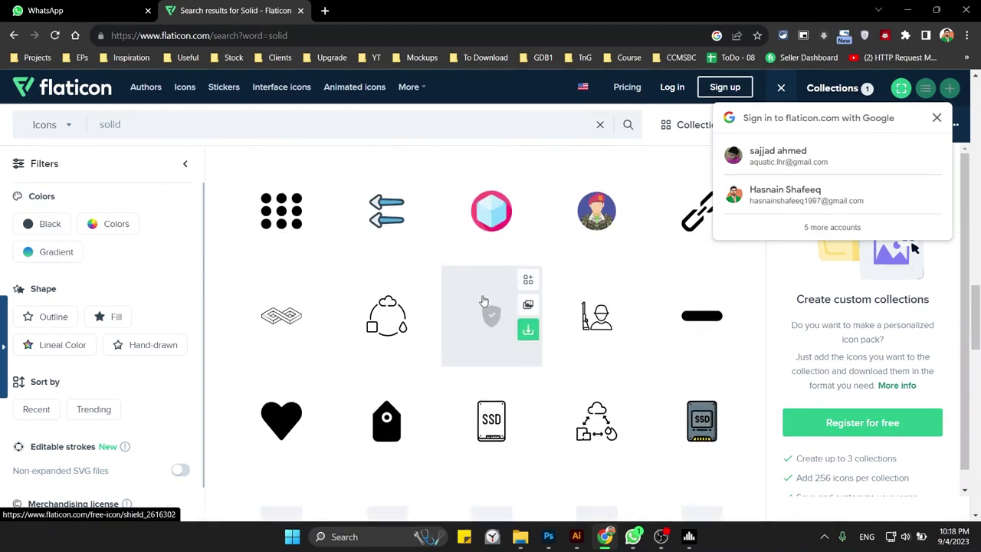
pyautogui.scroll(-1, 483, 302)
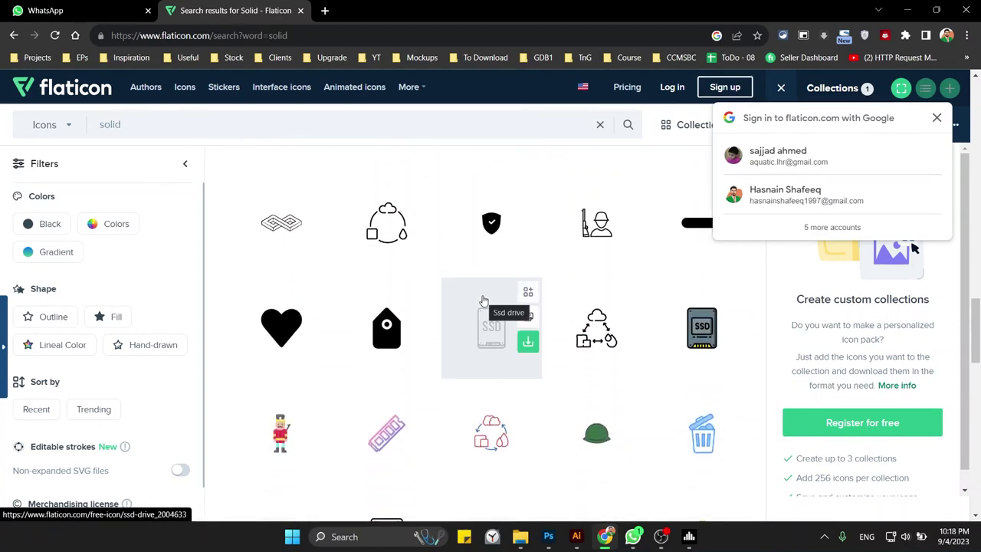